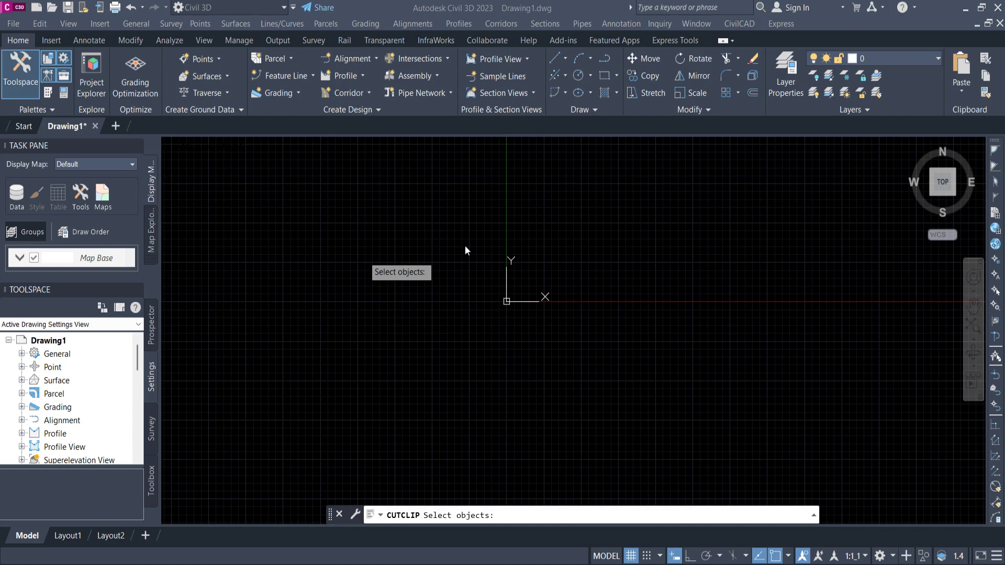
Step: Cancel the active cut command without selecting any objects
{"action": "scroll", "coordinate": [507, 347], "scroll_direction": "down", "scroll_amount": 2}
{"action": "scroll", "coordinate": [531, 308], "scroll_direction": "down", "scroll_amount": 5}
{"action": "scroll", "coordinate": [534, 316], "scroll_direction": "up", "scroll_amount": 6}
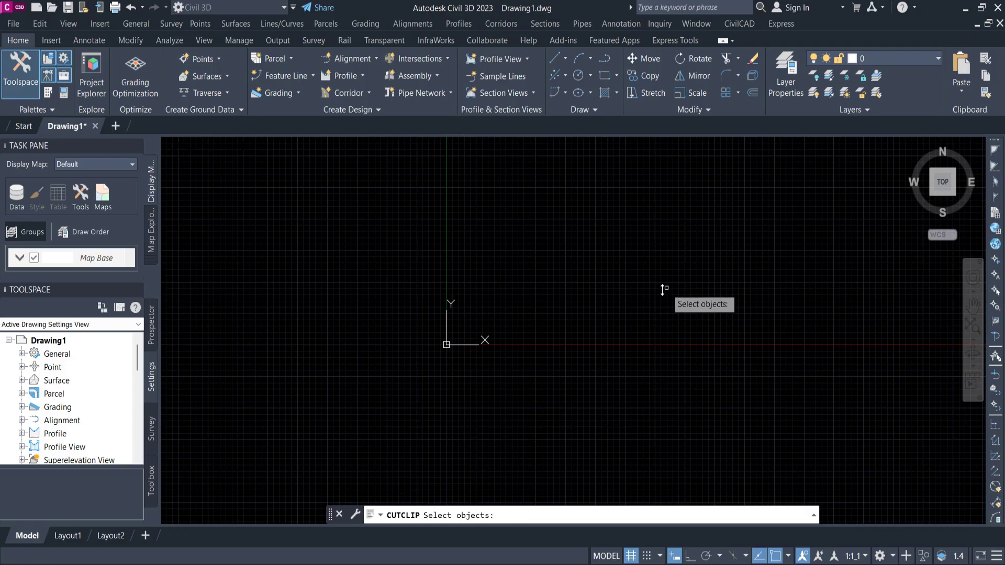
{"action": "key", "text": "Escape"}
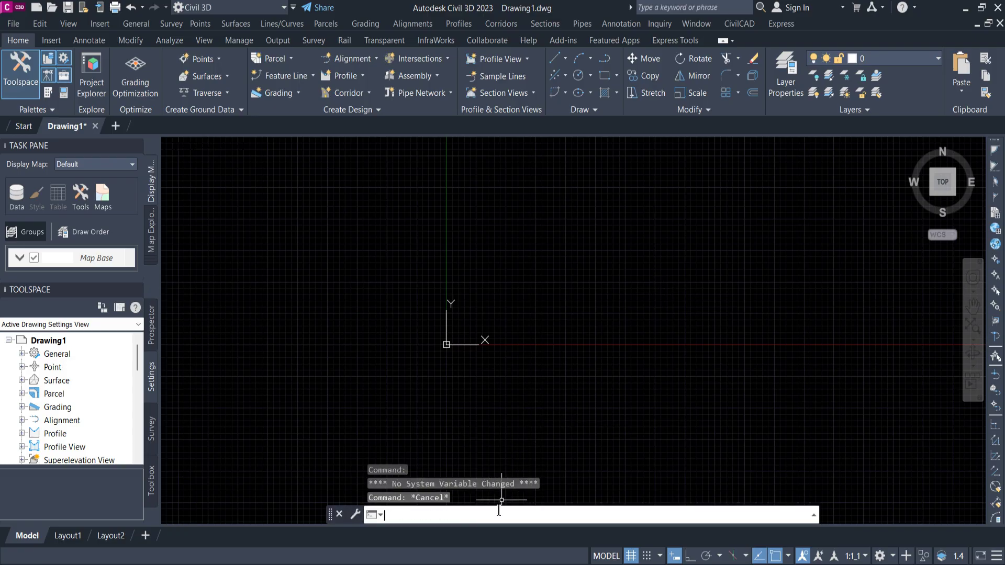
Step: Draw a polyline starting at 0,0 with a single 25-unit segment at an angle of about 55 degrees
{"action": "type", "text": "pl"}
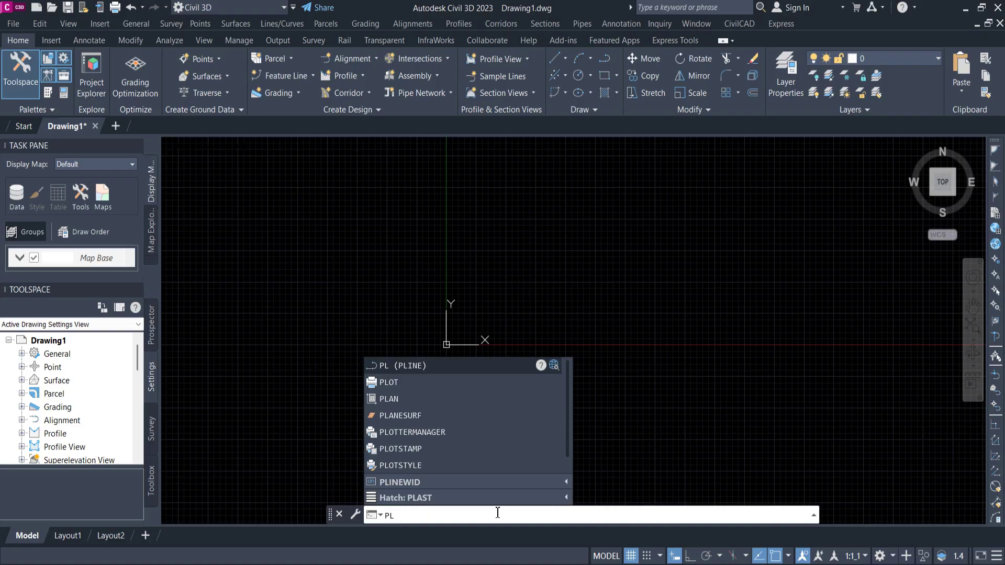
{"action": "key", "text": "Return"}
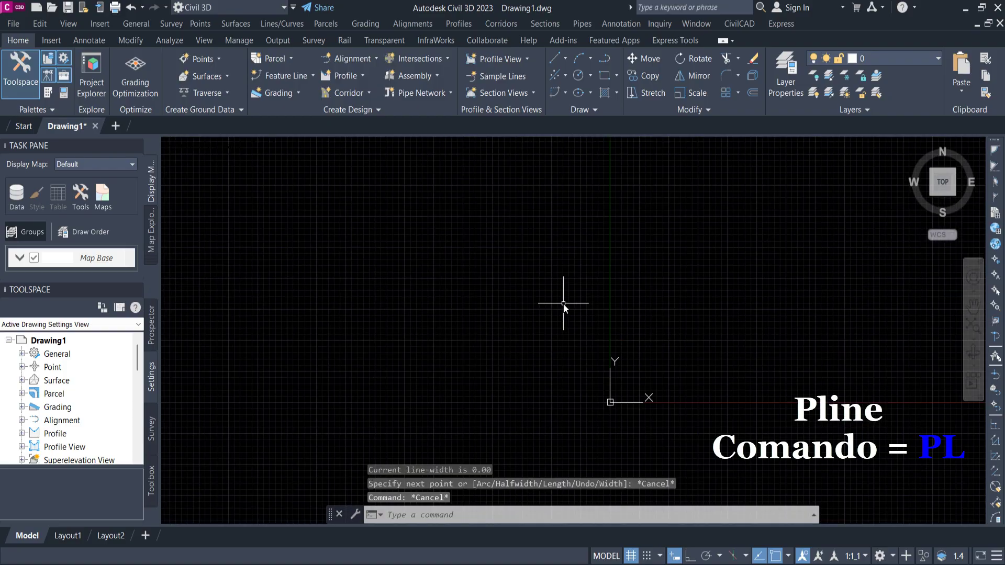
{"action": "type", "text": "pl"}
{"action": "key", "text": "Return"}
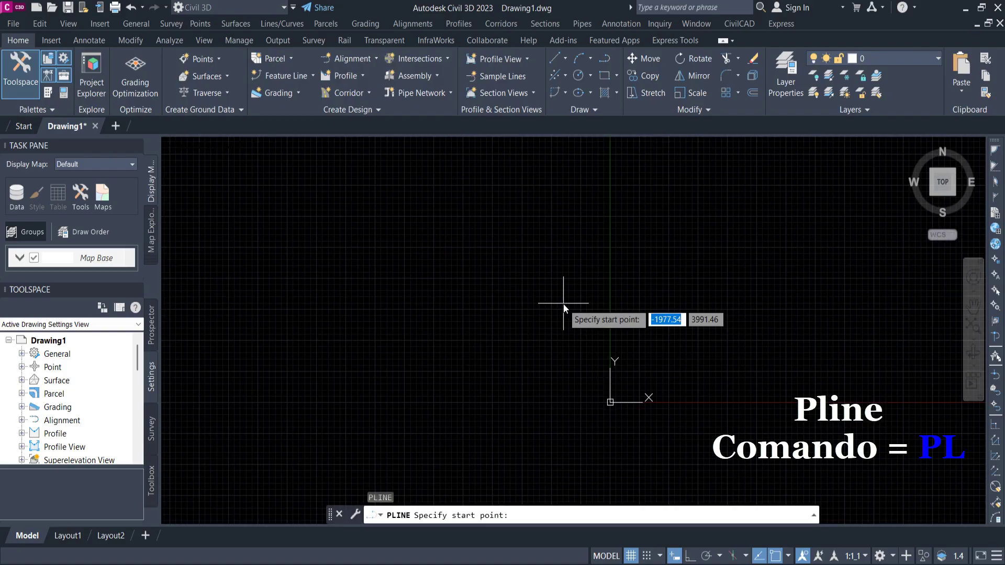
{"action": "type", "text": "0"}
{"action": "key", "text": "Tab"}
{"action": "type", "text": "0"}
{"action": "key", "text": "Return"}
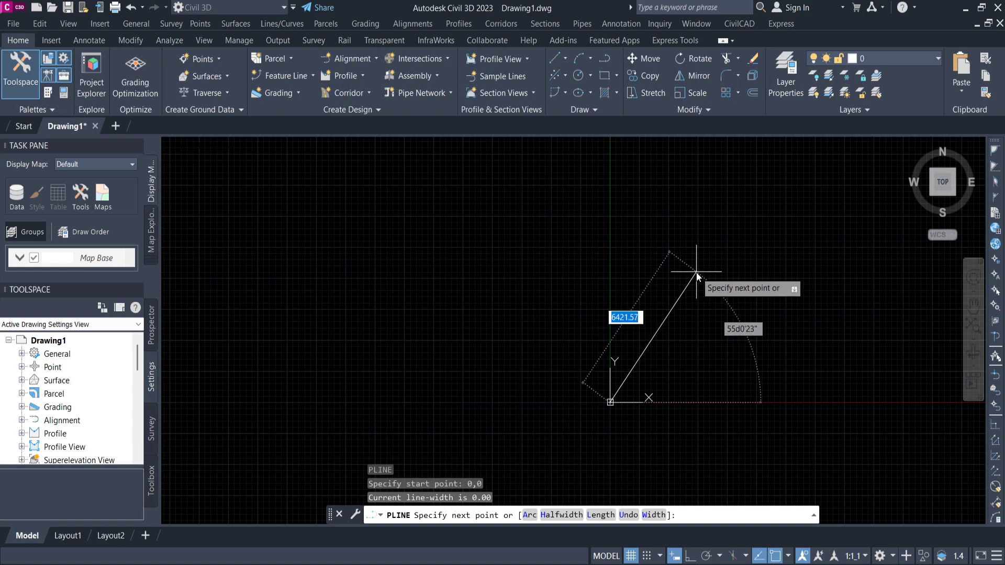
{"action": "type", "text": "25"}
{"action": "key", "text": "Return"}
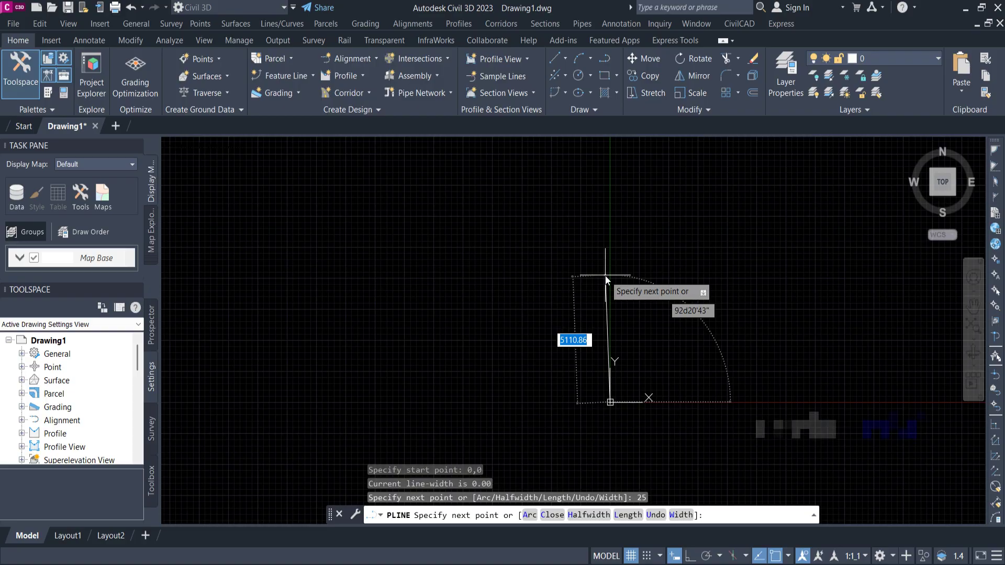
{"action": "key", "text": "Escape"}
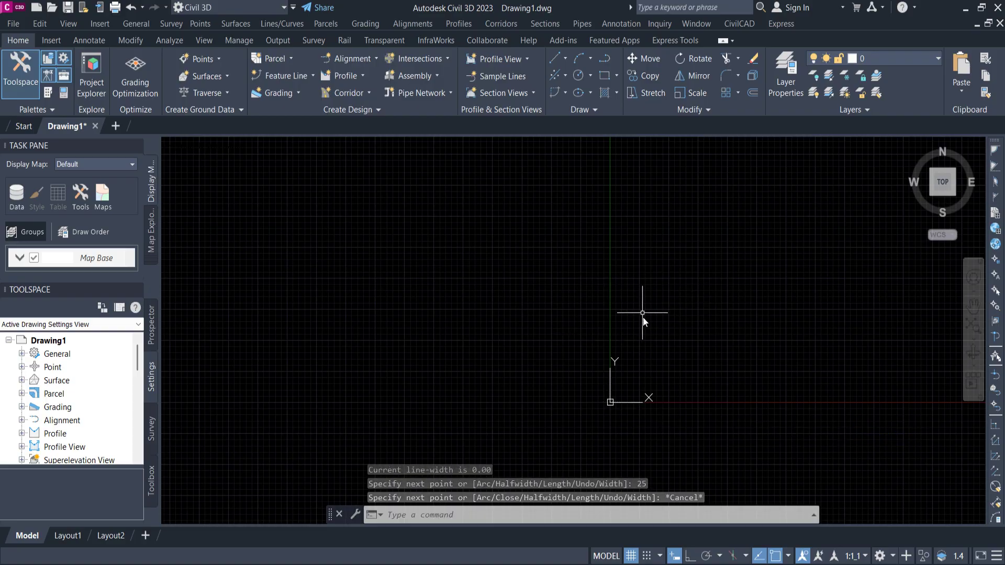
Step: Zoom to the drawing extents to find the 25-unit line and select it for inspection
{"action": "scroll", "coordinate": [629, 371], "scroll_direction": "down", "scroll_amount": 2}
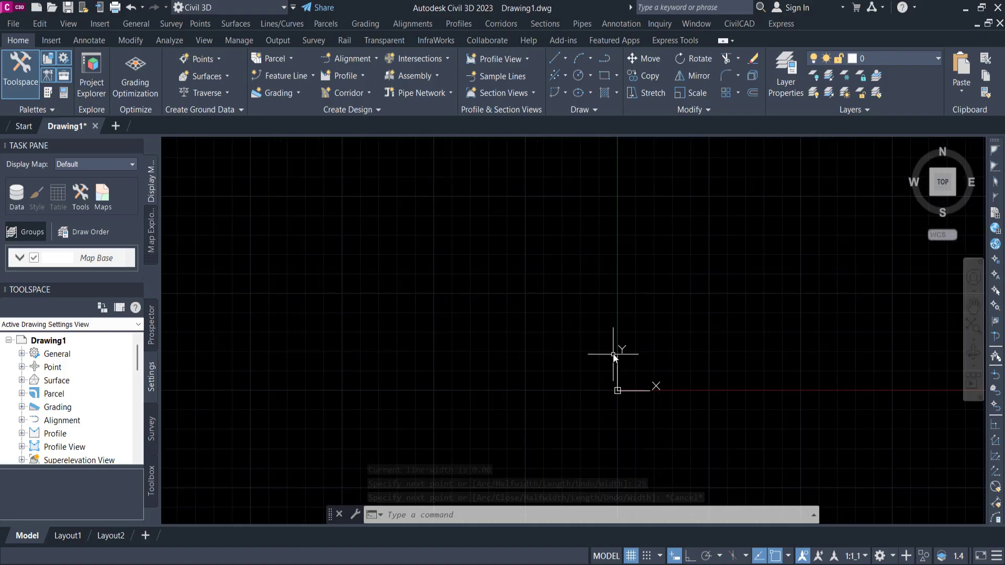
{"action": "middle_click", "coordinate": [618, 354]}
{"action": "middle_click", "coordinate": [618, 354]}
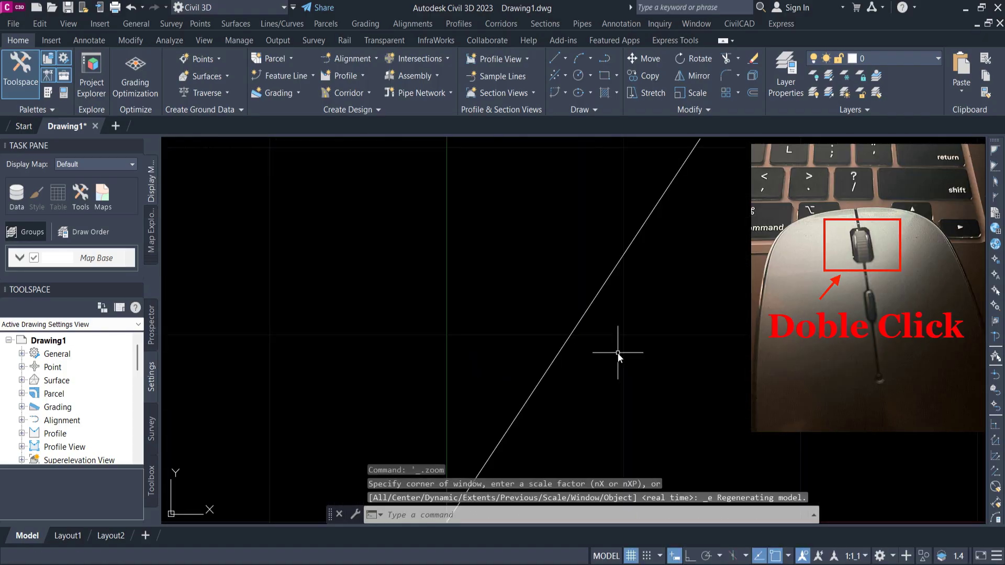
{"action": "scroll", "coordinate": [544, 368], "scroll_direction": "down", "scroll_amount": 5}
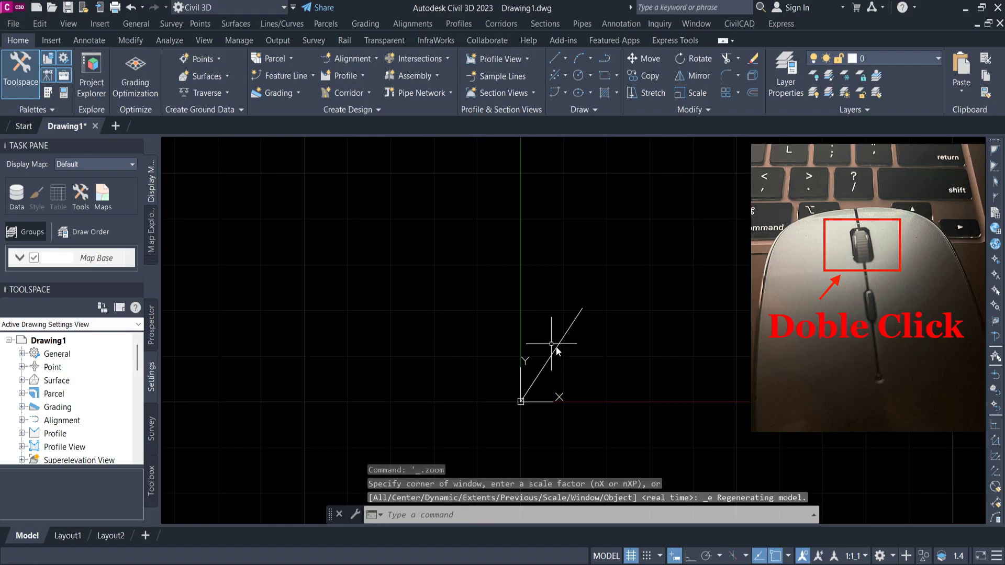
{"action": "scroll", "coordinate": [556, 349], "scroll_direction": "up", "scroll_amount": 4}
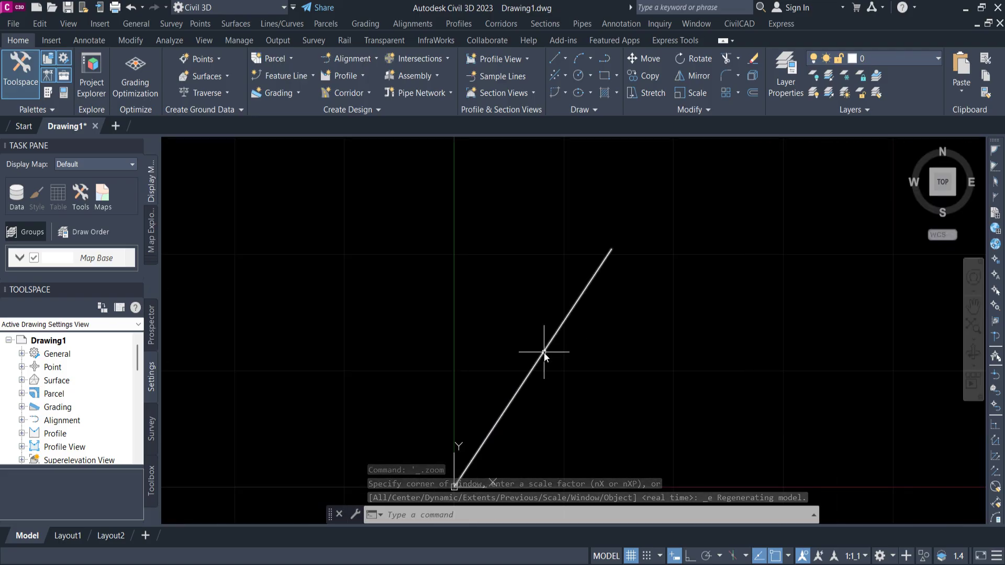
{"action": "left_click", "coordinate": [544, 353]}
{"action": "scroll", "coordinate": [524, 369], "scroll_direction": "down", "scroll_amount": 6}
{"action": "scroll", "coordinate": [522, 370], "scroll_direction": "up", "scroll_amount": 4}
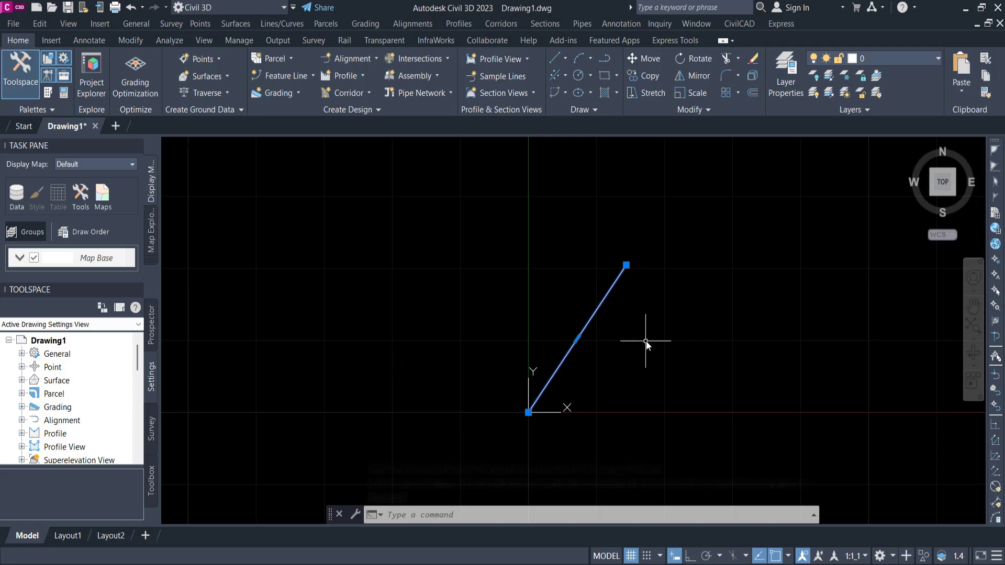
Step: Clear the line selection and zoom to the drawing extents with the ZE command
{"action": "scroll", "coordinate": [625, 340], "scroll_direction": "down", "scroll_amount": 12}
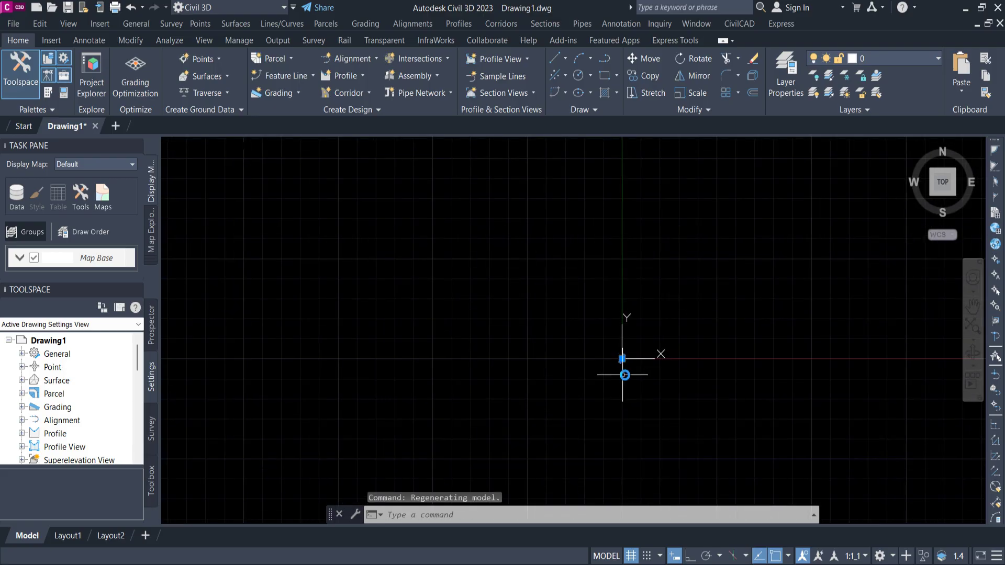
{"action": "key", "text": "Escape"}
{"action": "key", "text": "Escape"}
{"action": "scroll", "coordinate": [625, 366], "scroll_direction": "down", "scroll_amount": 3}
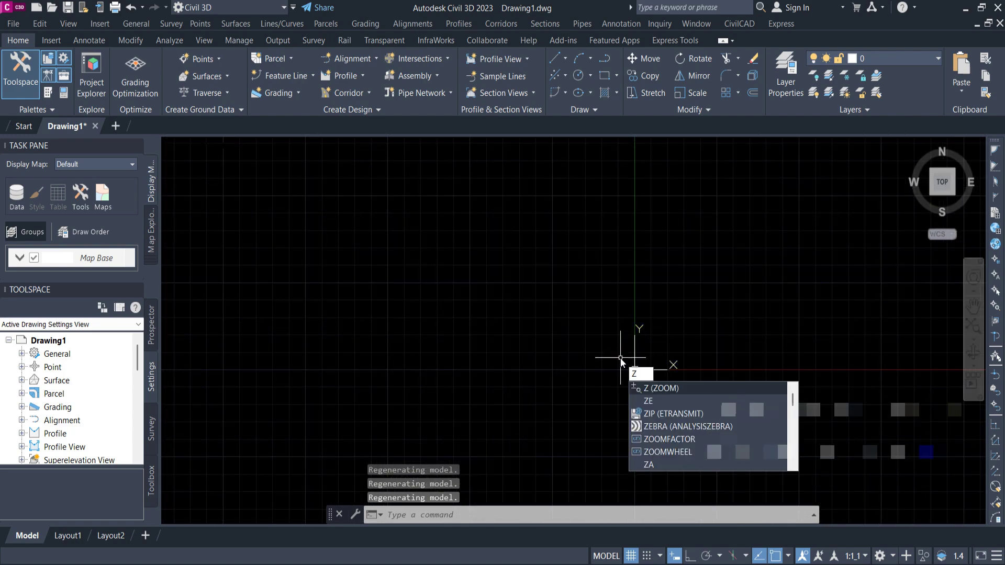
{"action": "type", "text": "E"}
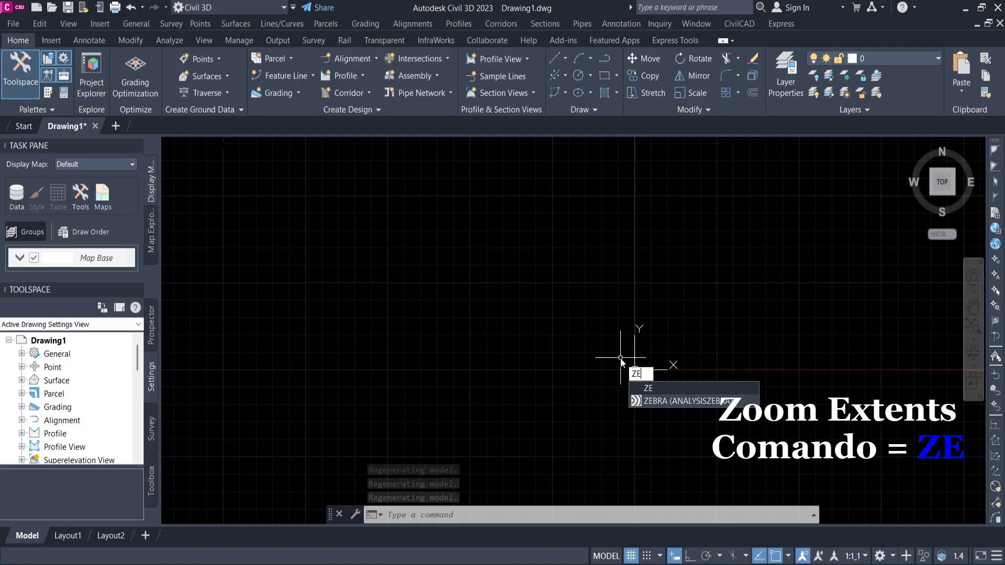
{"action": "key", "text": "Return"}
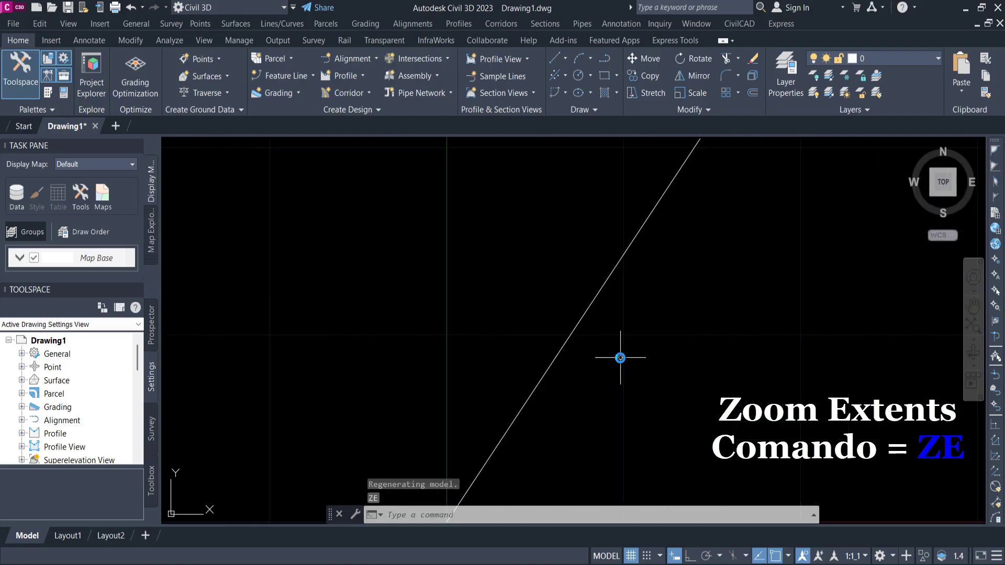
Step: Bring the line back into view with the PLAN command, using the current UCS option
{"action": "scroll", "coordinate": [630, 349], "scroll_direction": "down", "scroll_amount": 4}
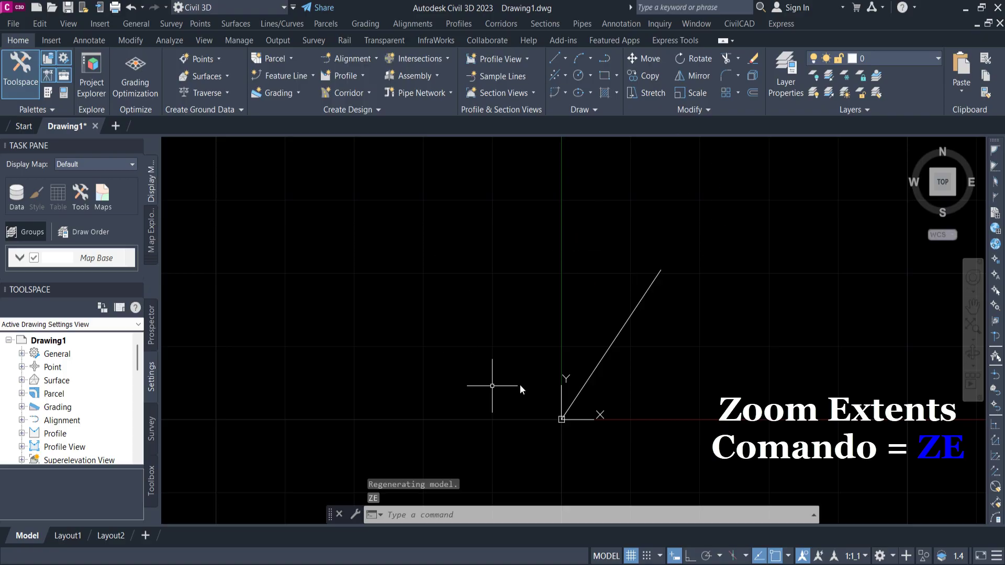
{"action": "scroll", "coordinate": [618, 309], "scroll_direction": "down", "scroll_amount": 5}
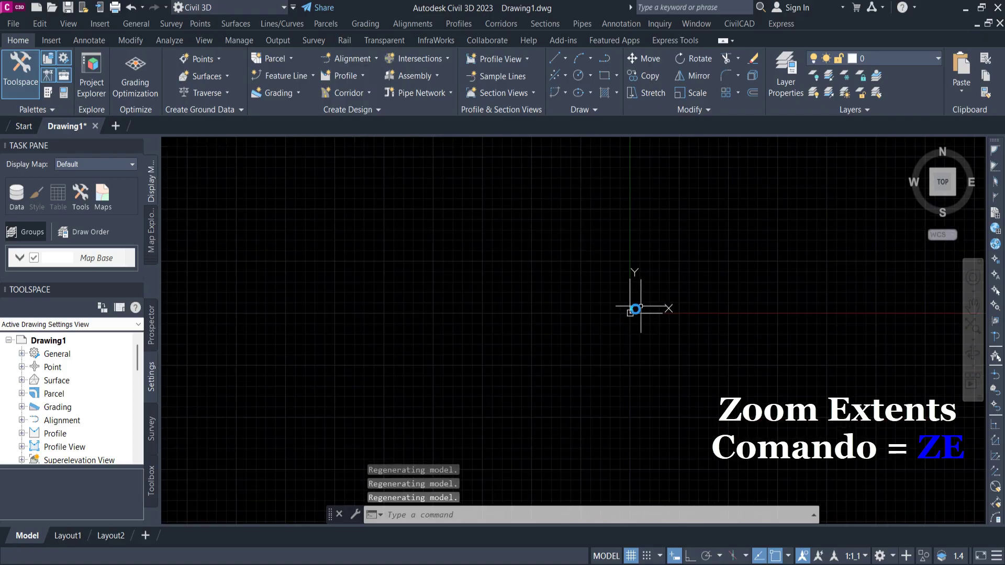
{"action": "scroll", "coordinate": [635, 309], "scroll_direction": "down", "scroll_amount": 4}
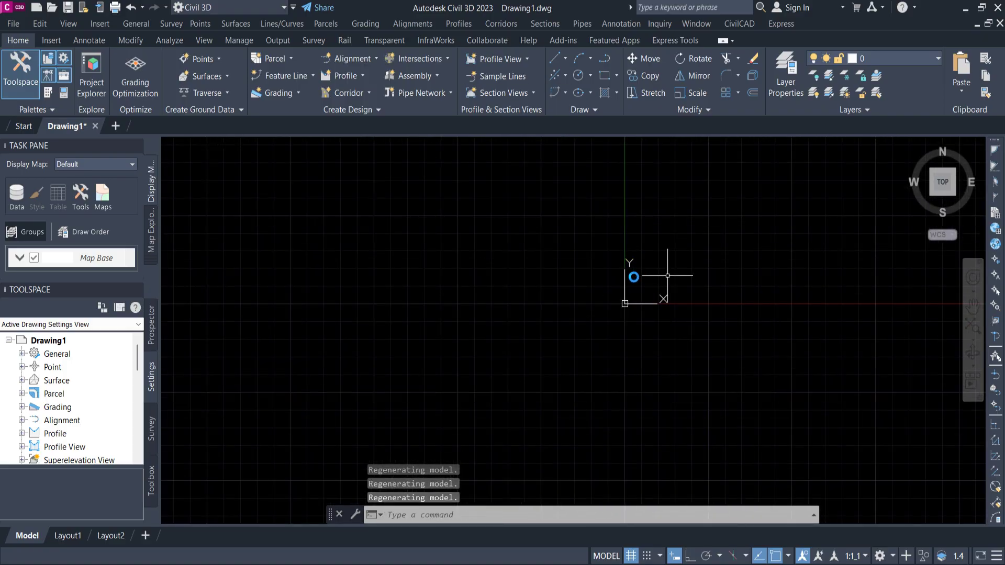
{"action": "scroll", "coordinate": [532, 325], "scroll_direction": "down", "scroll_amount": 3}
{"action": "type", "text": "pl"}
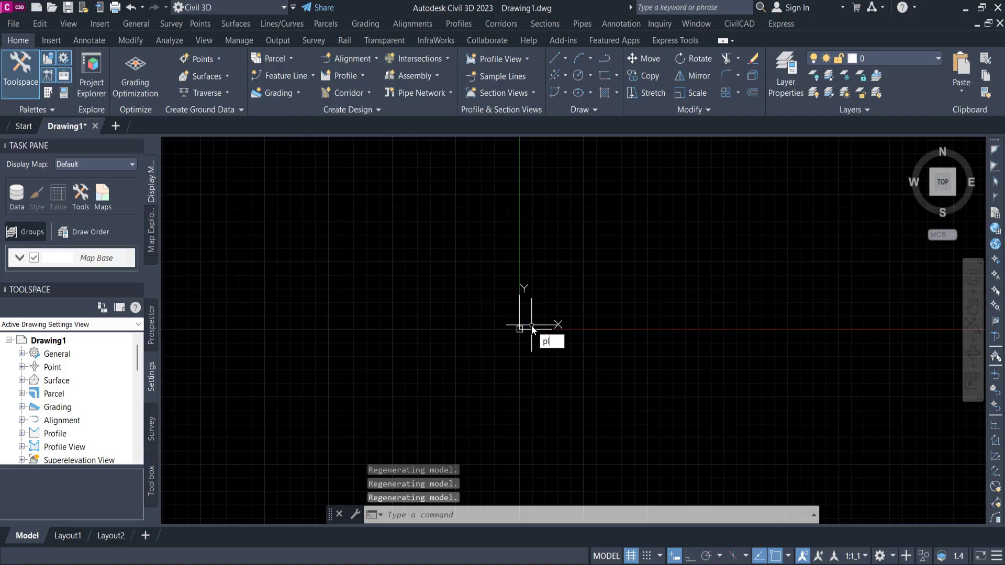
{"action": "key", "text": "Down"}
{"action": "key", "text": "Down"}
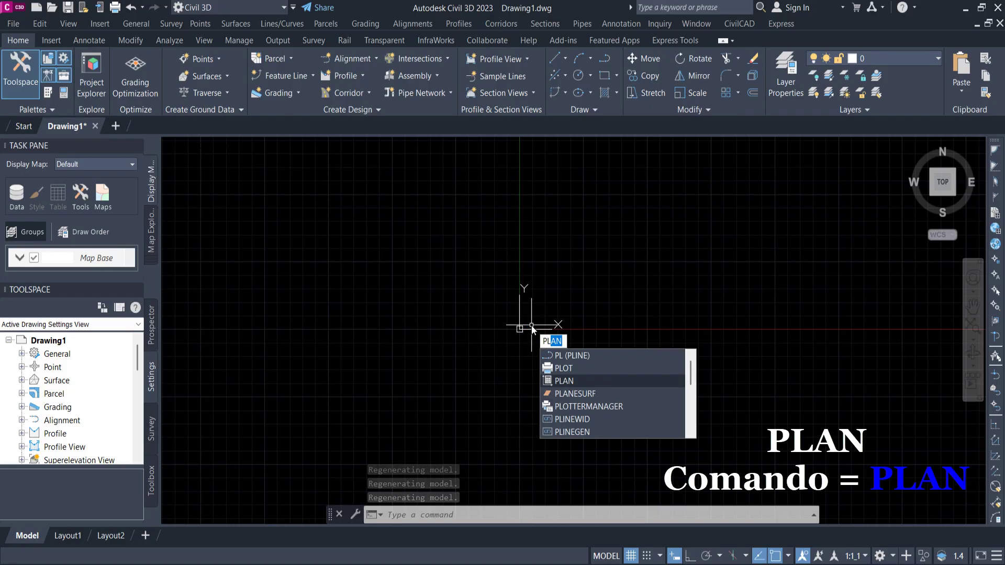
{"action": "key", "text": "Return"}
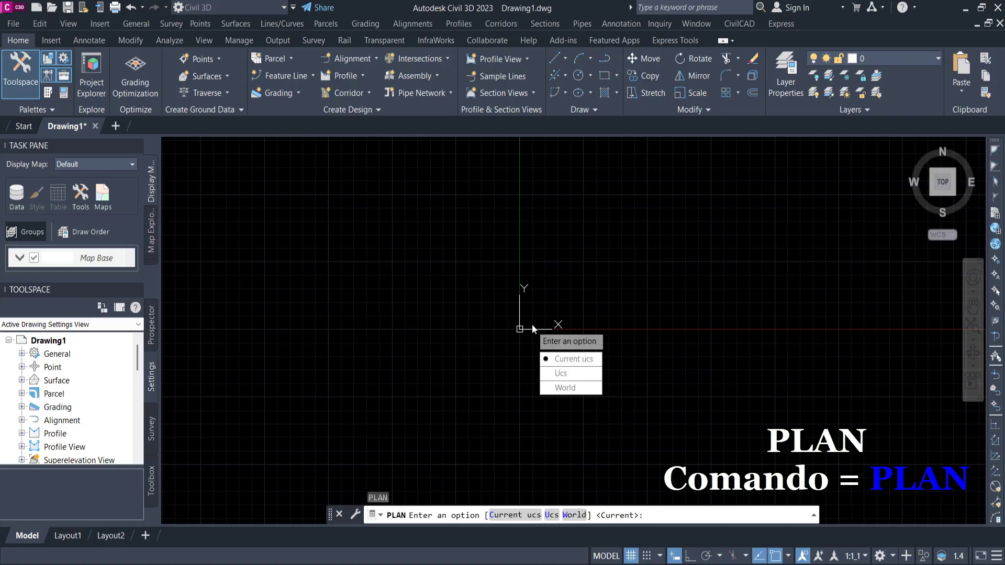
{"action": "key", "text": "Return"}
{"action": "scroll", "coordinate": [532, 321], "scroll_direction": "down", "scroll_amount": 4}
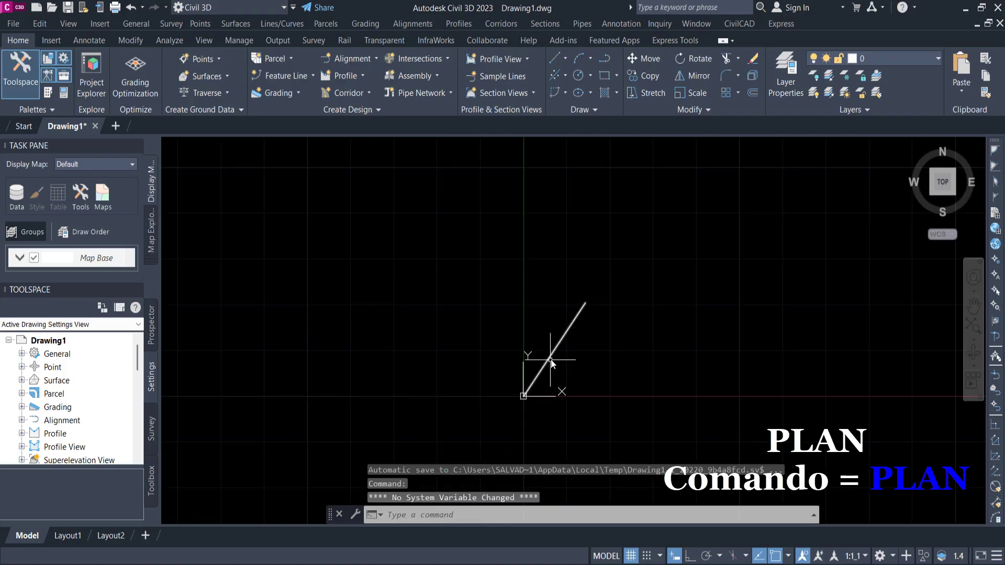
Step: Select the 25-unit line with a crossing window and cut it from the drawing
{"action": "left_click", "coordinate": [619, 330]}
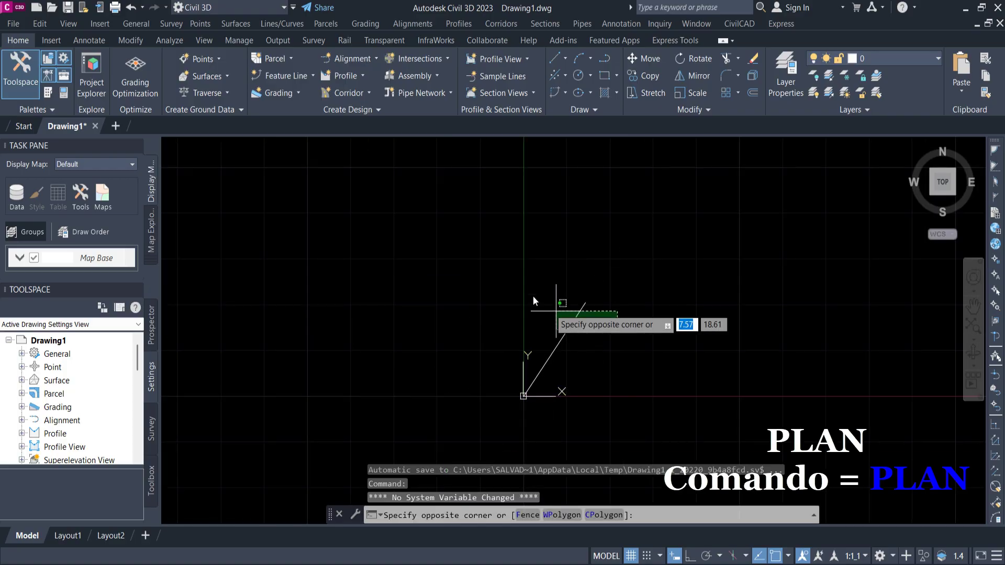
{"action": "left_click", "coordinate": [603, 361]}
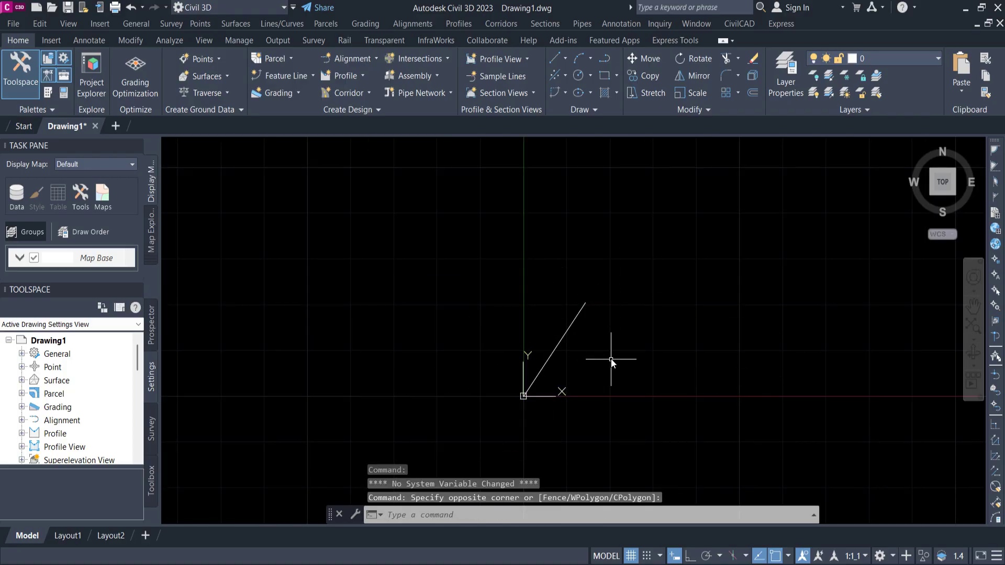
{"action": "left_click", "coordinate": [611, 360]}
{"action": "left_click", "coordinate": [534, 291]}
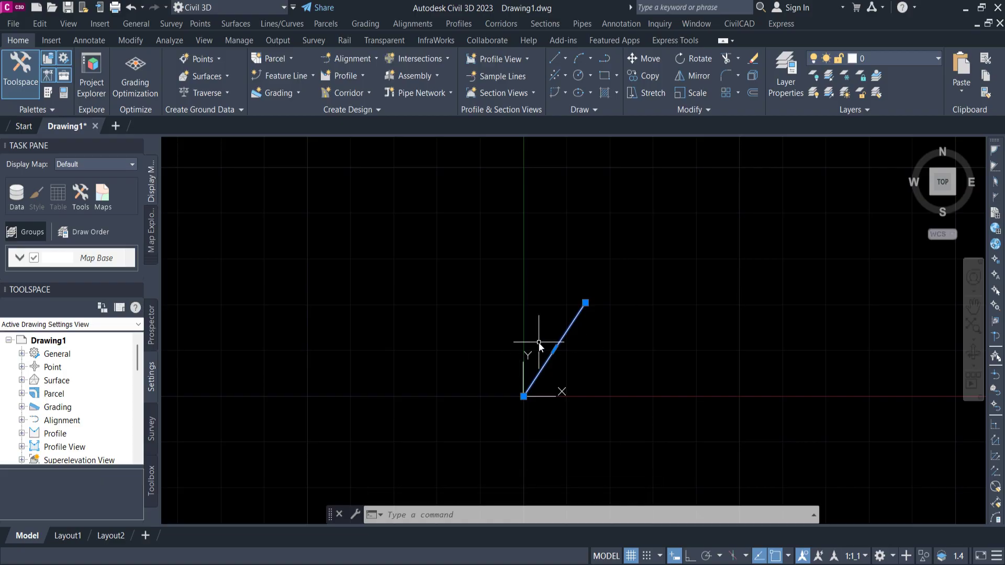
{"action": "key", "text": "ctrl+x"}
Step: Draw an irregular closed polyline with eight freehand vertices around and to the upper right of the origin, using the Close option
{"action": "scroll", "coordinate": [523, 319], "scroll_direction": "down", "scroll_amount": 2}
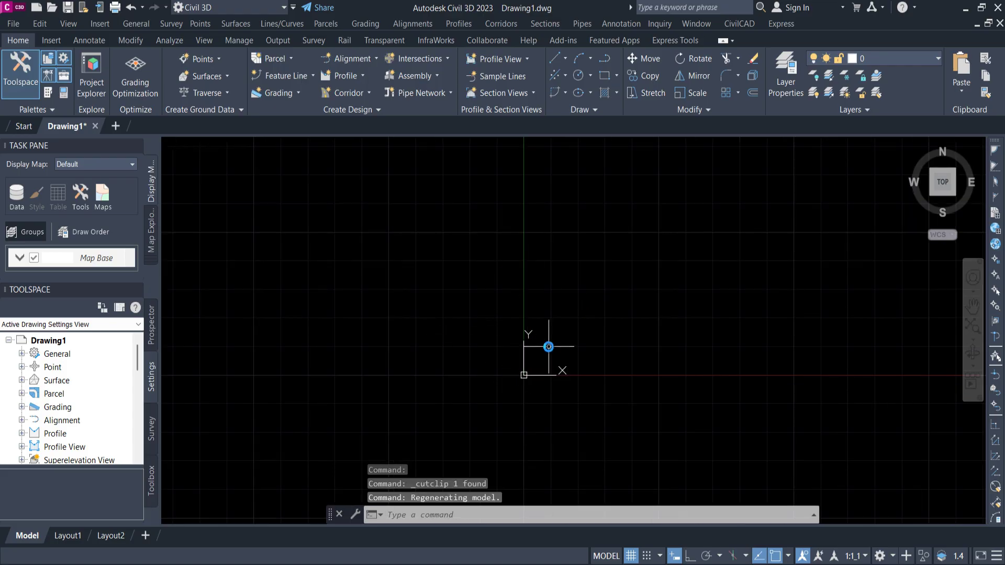
{"action": "type", "text": "p"}
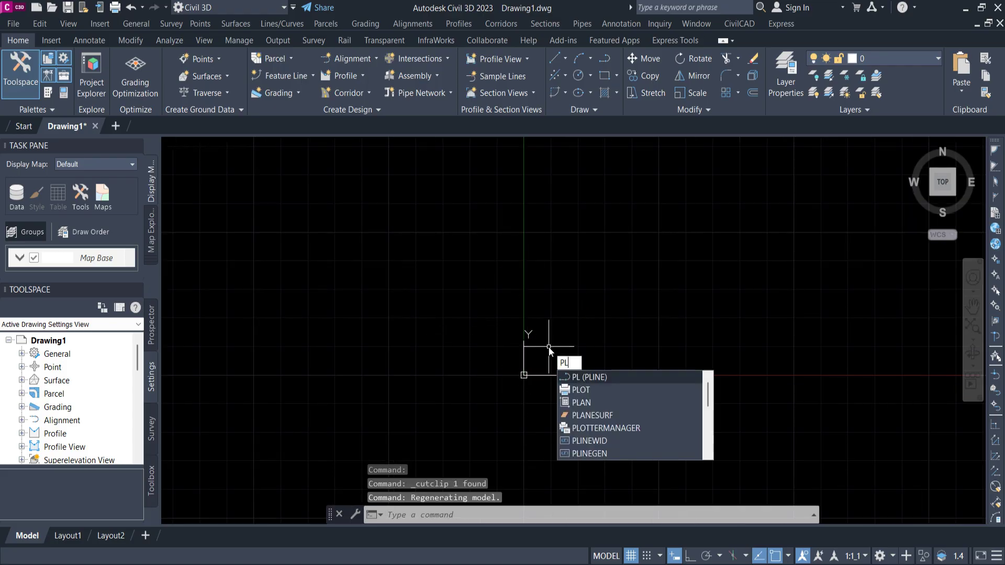
{"action": "key", "text": "Return"}
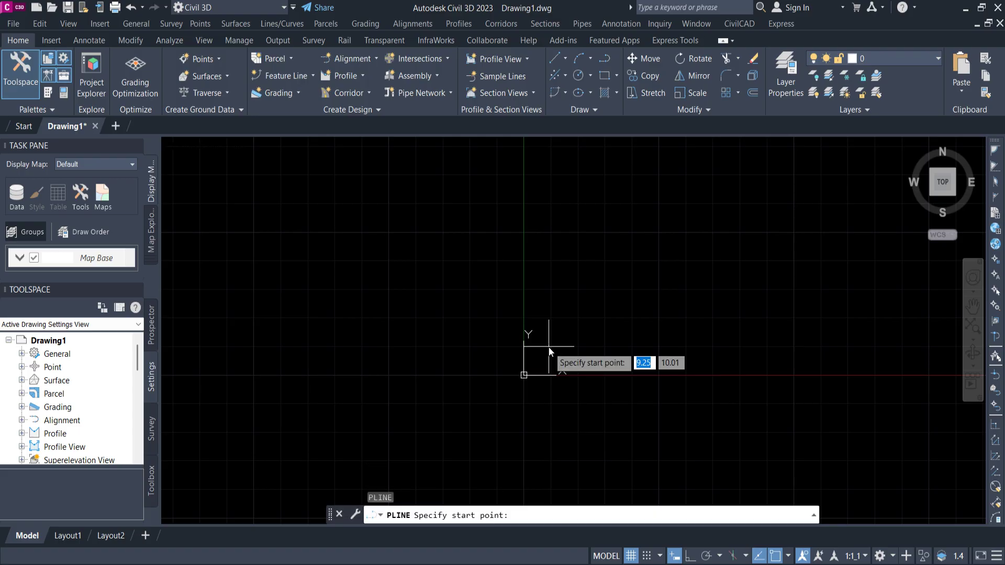
{"action": "left_click", "coordinate": [565, 271]}
{"action": "left_click", "coordinate": [702, 191]}
{"action": "left_click", "coordinate": [867, 256]}
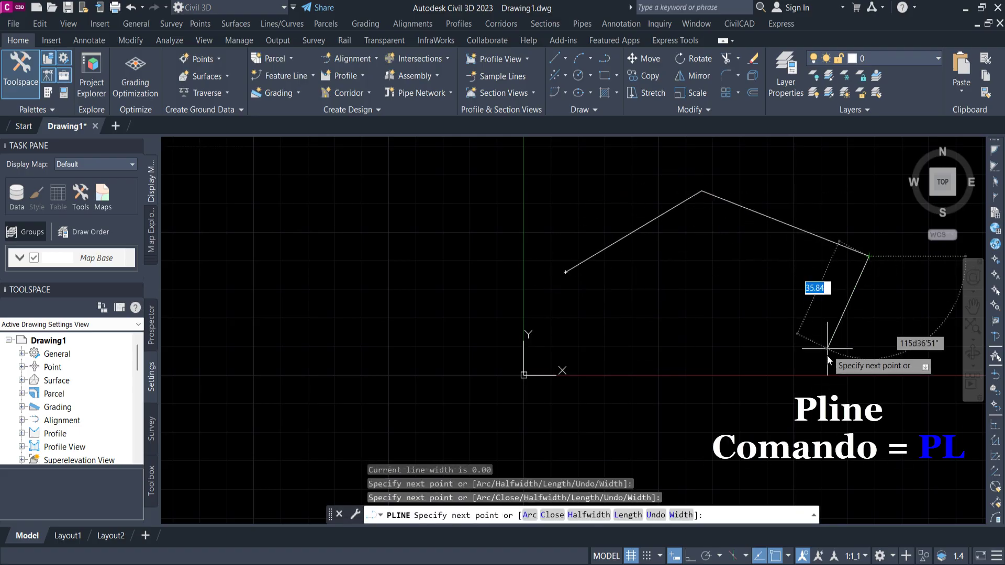
{"action": "left_click", "coordinate": [830, 370]}
{"action": "left_click", "coordinate": [741, 336]}
{"action": "left_click", "coordinate": [677, 404]}
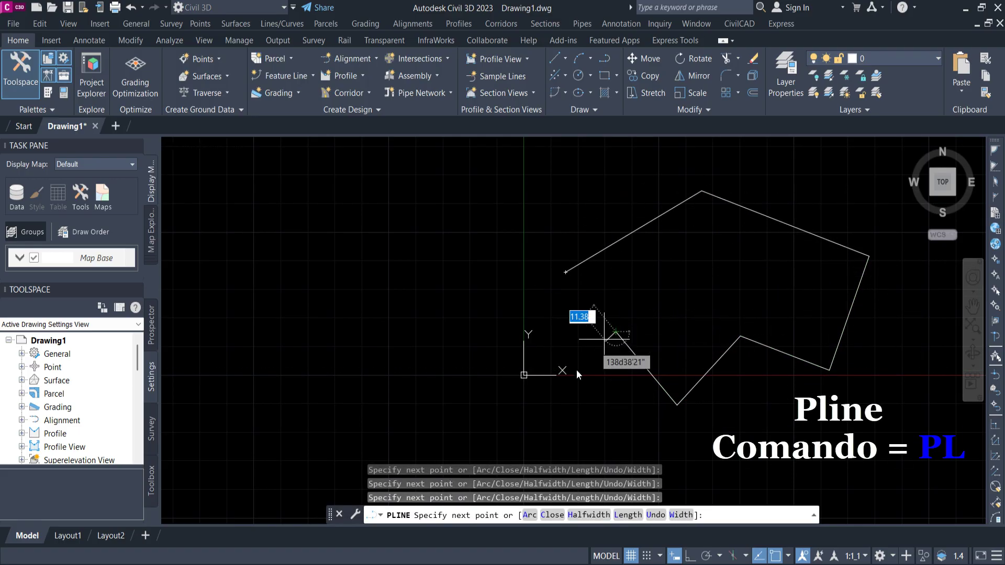
{"action": "left_click", "coordinate": [478, 322]}
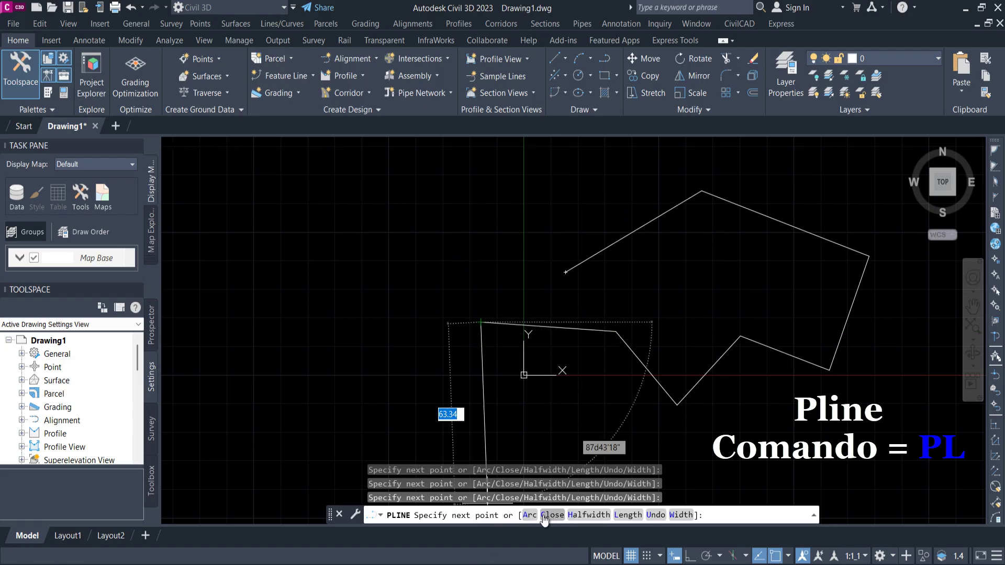
{"action": "left_click", "coordinate": [544, 516]}
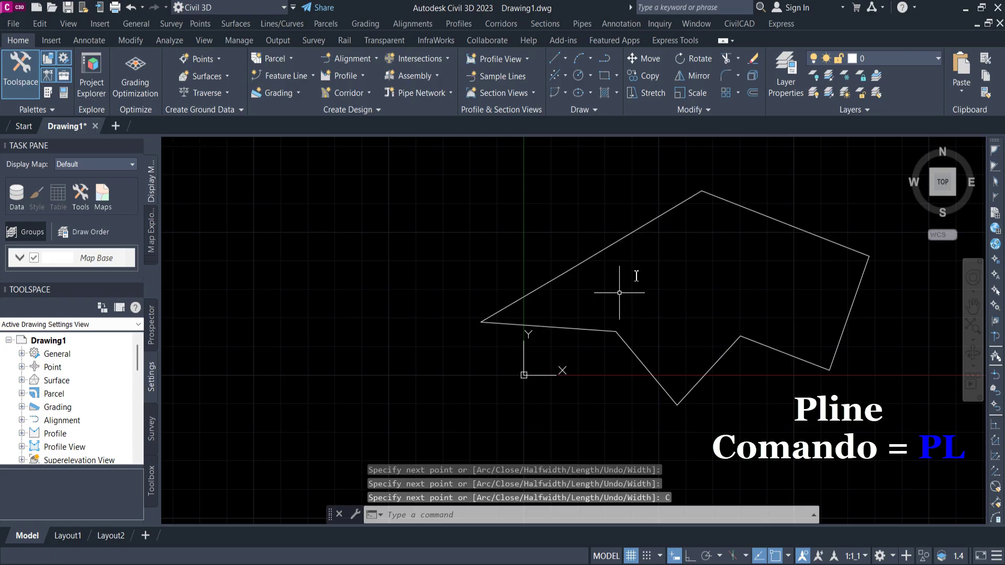
{"action": "scroll", "coordinate": [680, 272], "scroll_direction": "down", "scroll_amount": 4}
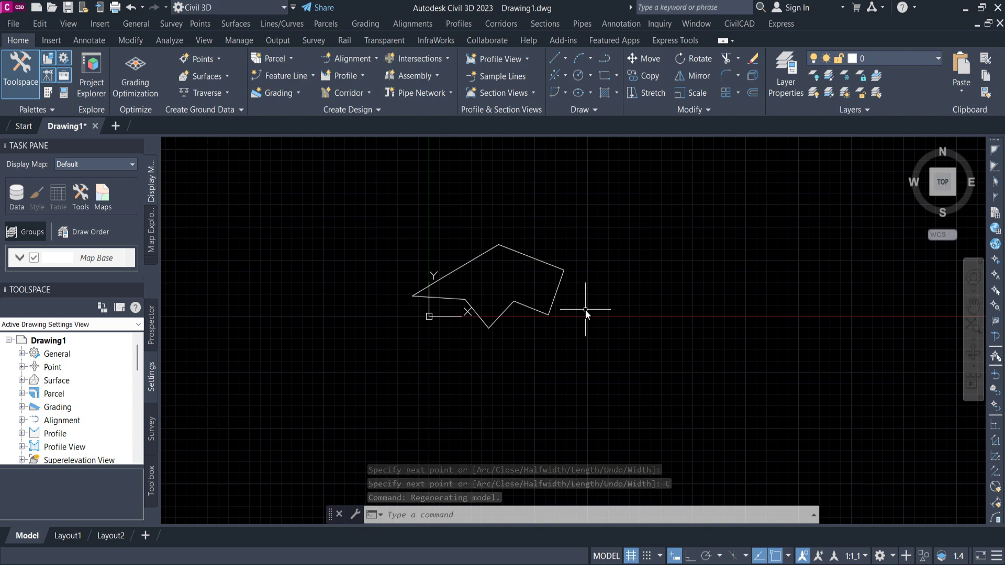
{"action": "type", "text": "M"}
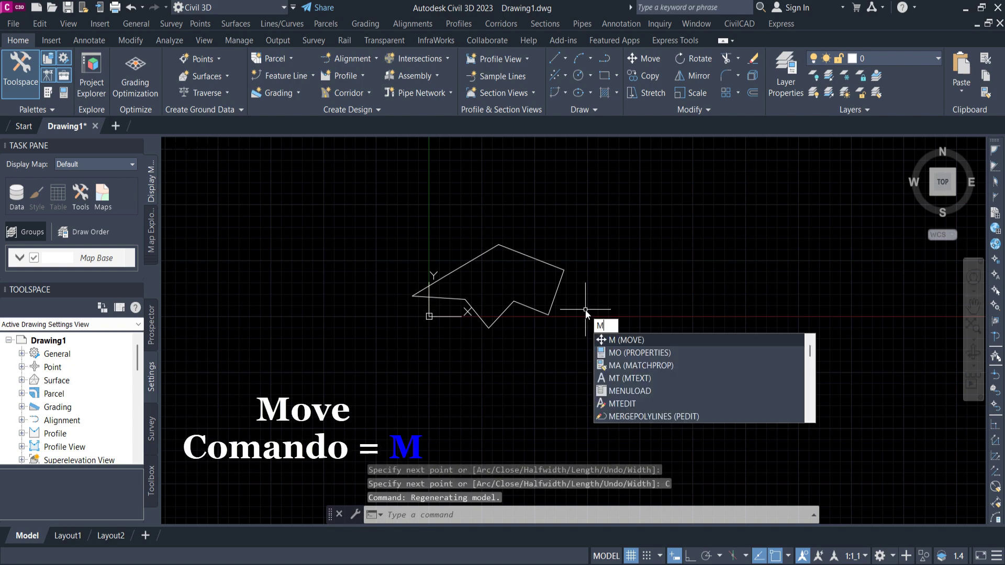
{"action": "key", "text": "Return"}
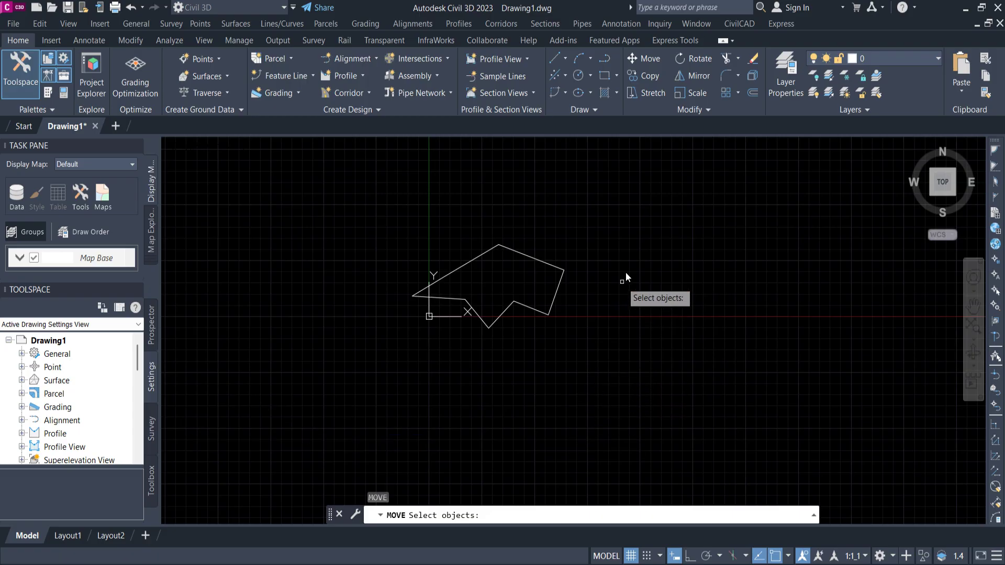
{"action": "left_click", "coordinate": [631, 216]}
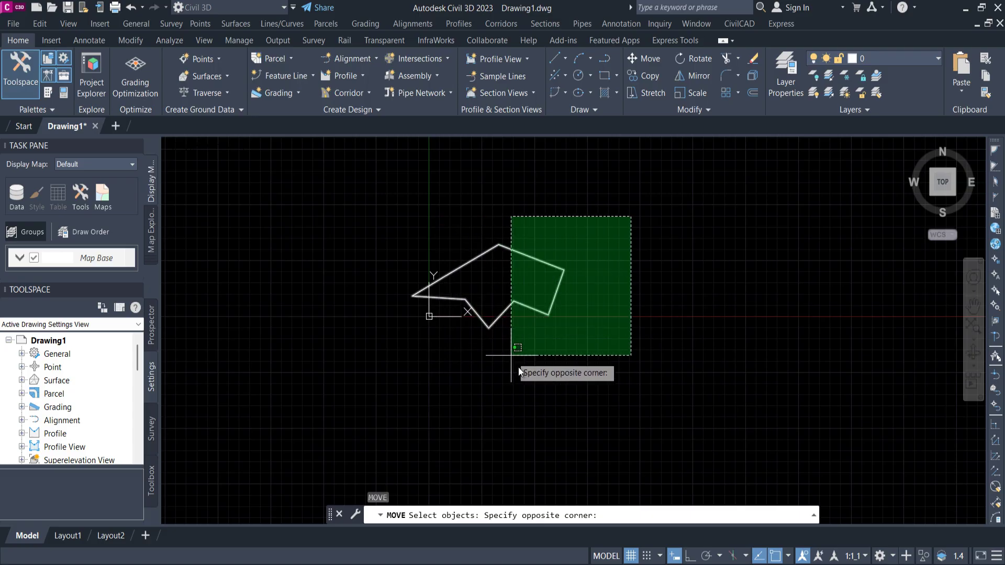
{"action": "left_click", "coordinate": [539, 348]}
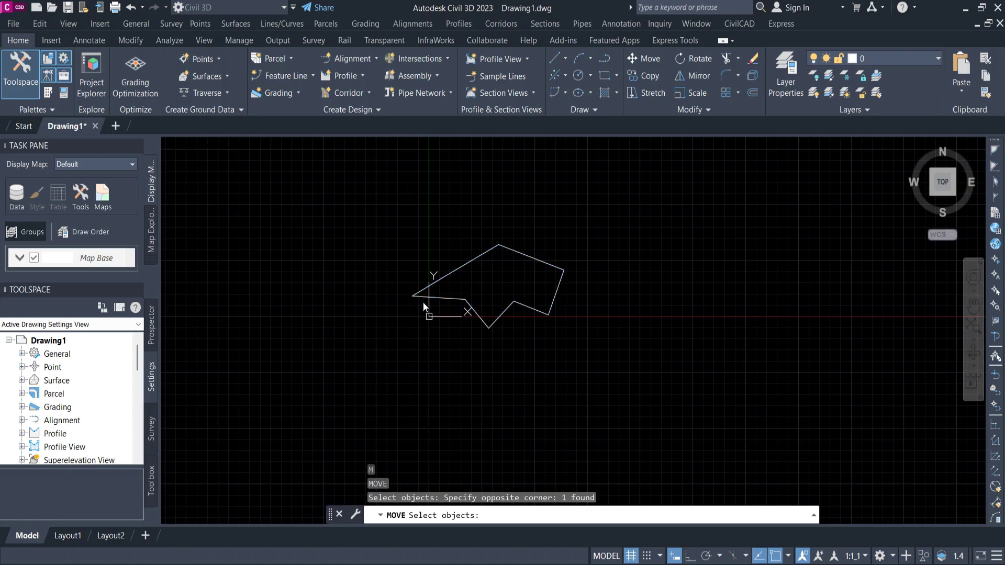
{"action": "key", "text": "Escape"}
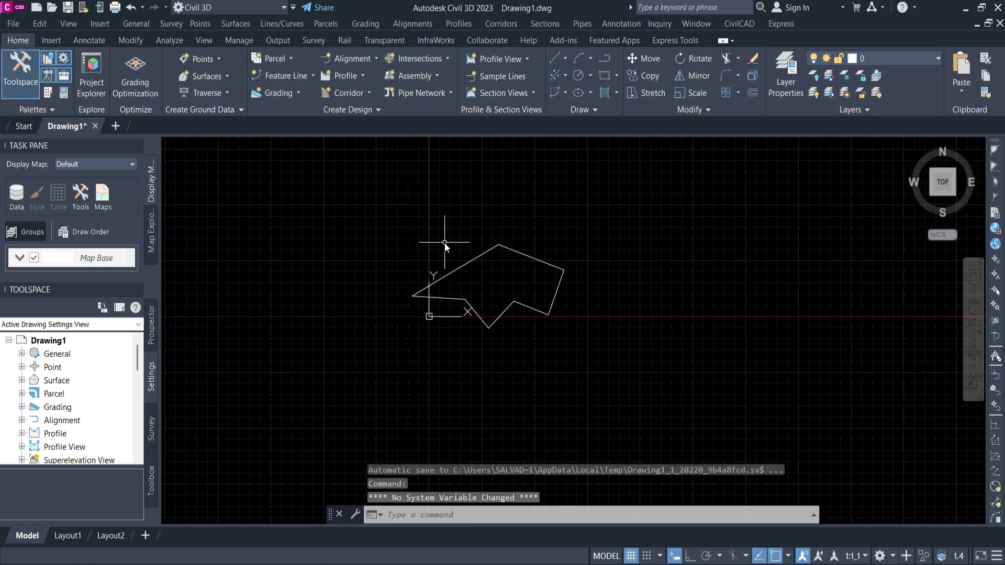
Step: Select the closed polyline by its upper-left edge, then with an enclosing window, clearing the selection each time
{"action": "left_click", "coordinate": [474, 259]}
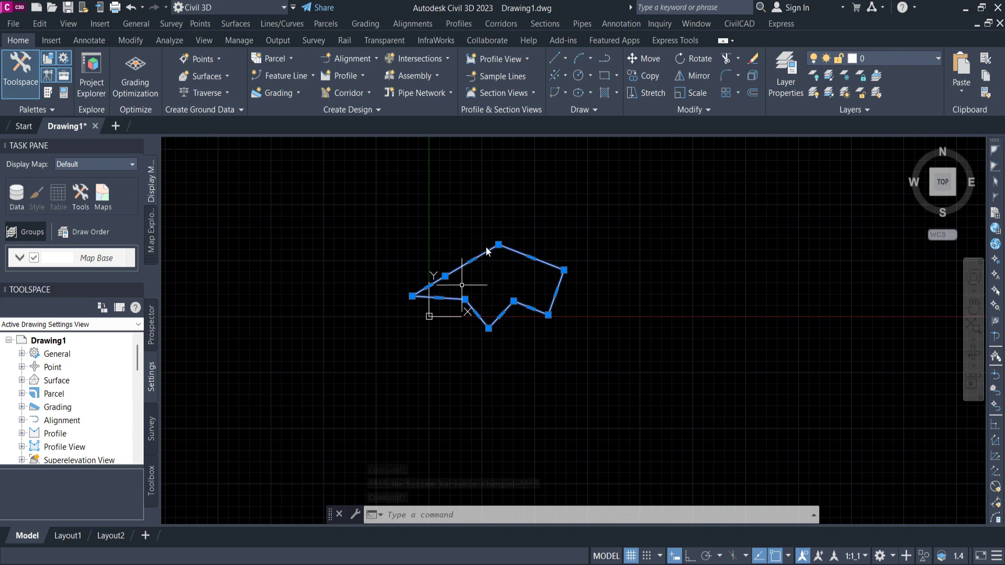
{"action": "key", "text": "Escape"}
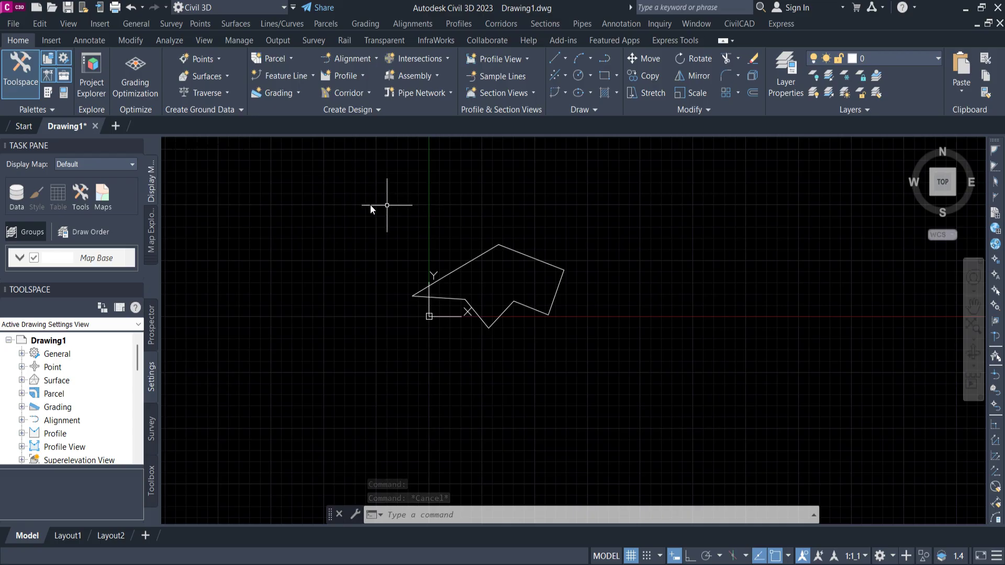
{"action": "left_click", "coordinate": [350, 206]}
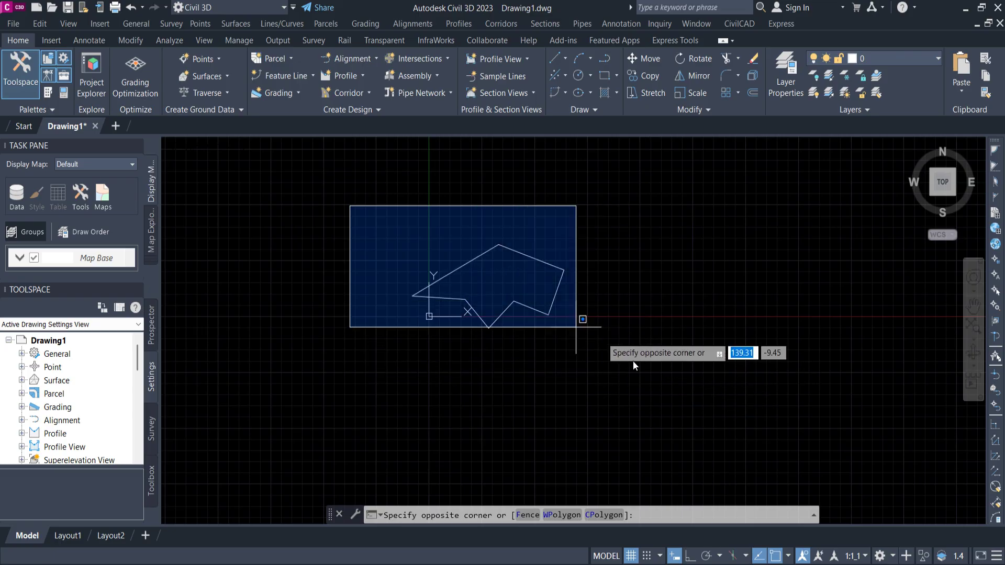
{"action": "left_click", "coordinate": [629, 382]}
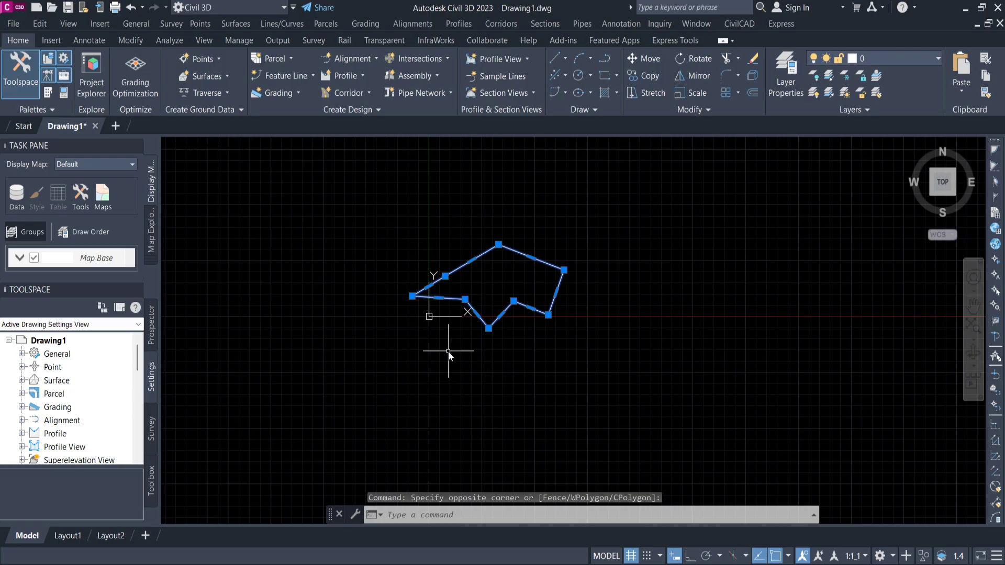
{"action": "key", "text": "Escape"}
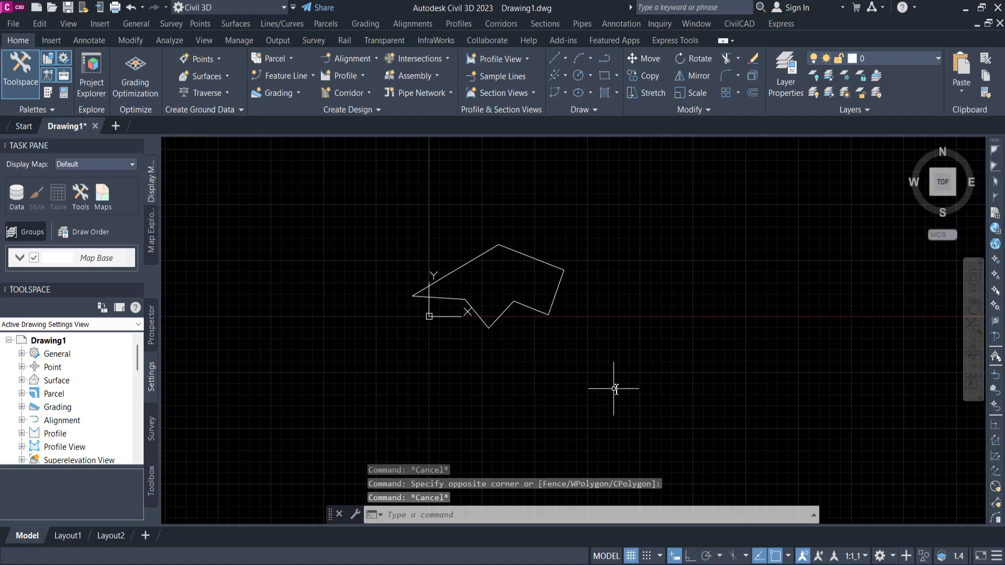
Step: Select the closed polyline with a crossing window over its right side and clear the selection
{"action": "left_click", "coordinate": [614, 388]}
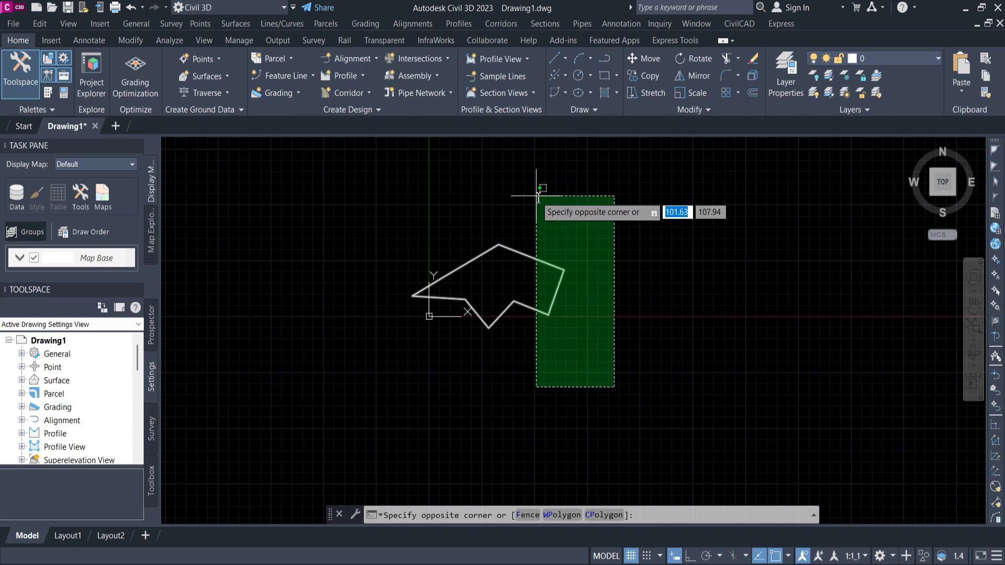
{"action": "left_click", "coordinate": [536, 197]}
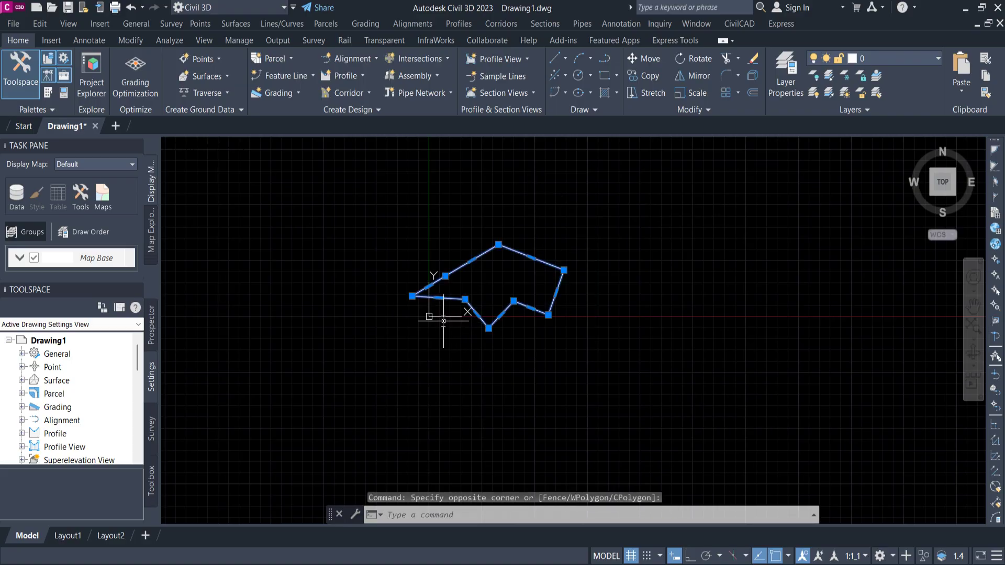
{"action": "key", "text": "Escape"}
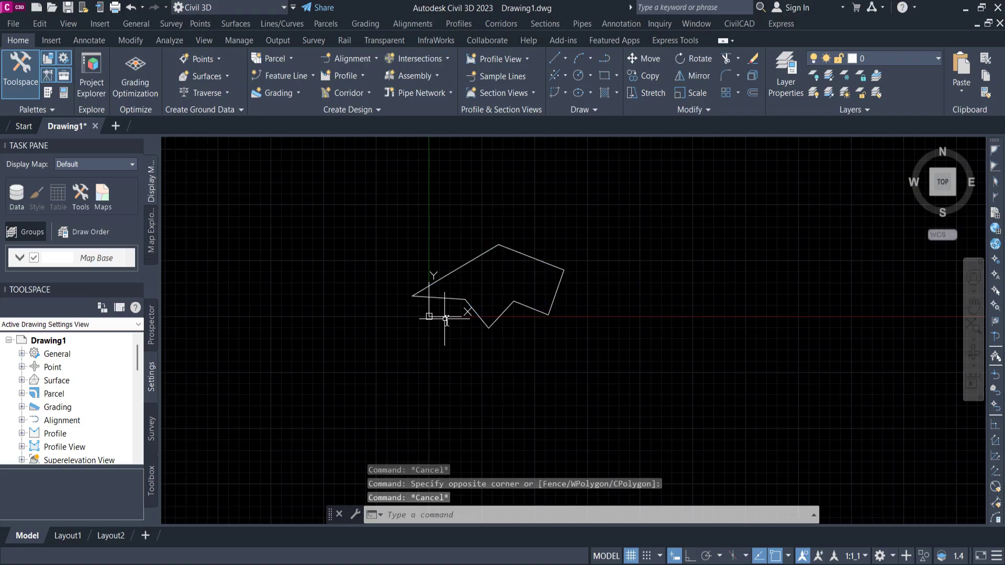
Step: Repeat the single-edge pick and the enclosing-window selection of the closed polyline, clearing each one
{"action": "left_click", "coordinate": [472, 260]}
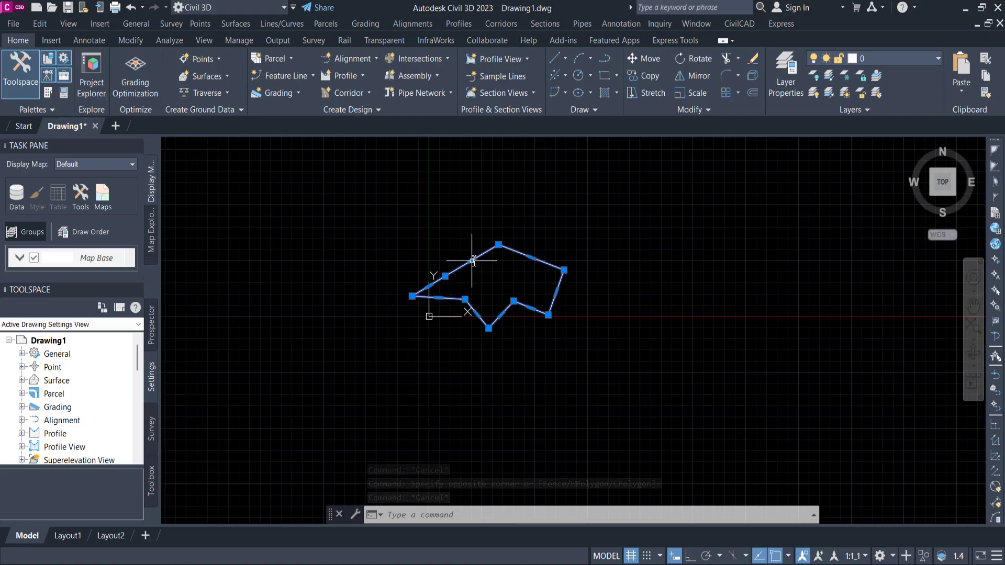
{"action": "key", "text": "Escape"}
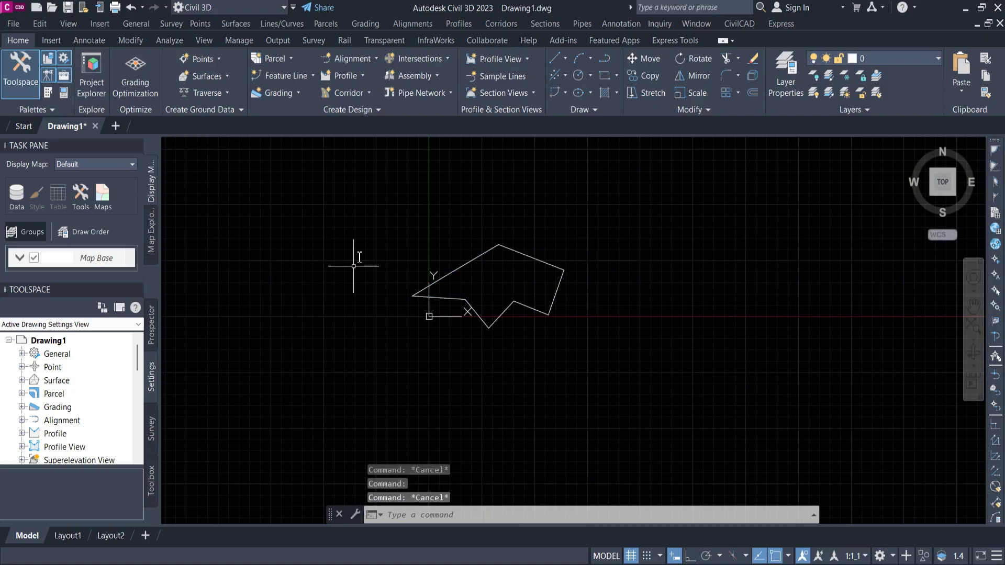
{"action": "left_click", "coordinate": [325, 204]}
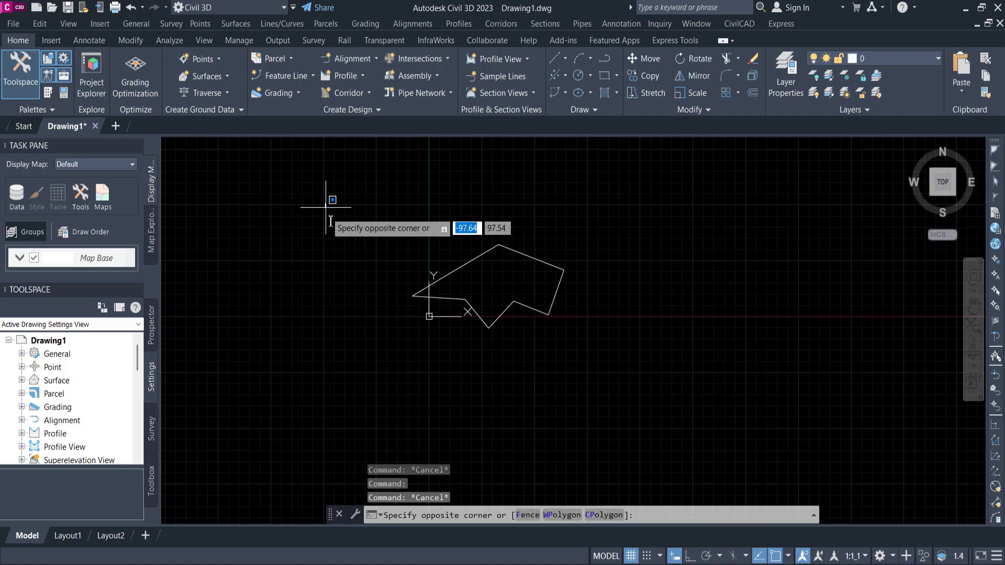
{"action": "left_click", "coordinate": [635, 387]}
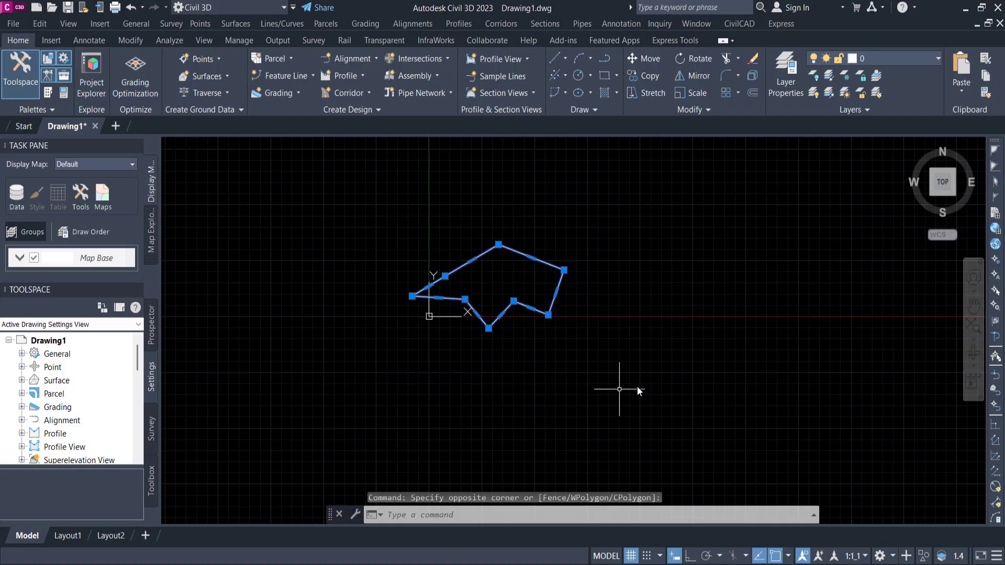
{"action": "key", "text": "Escape"}
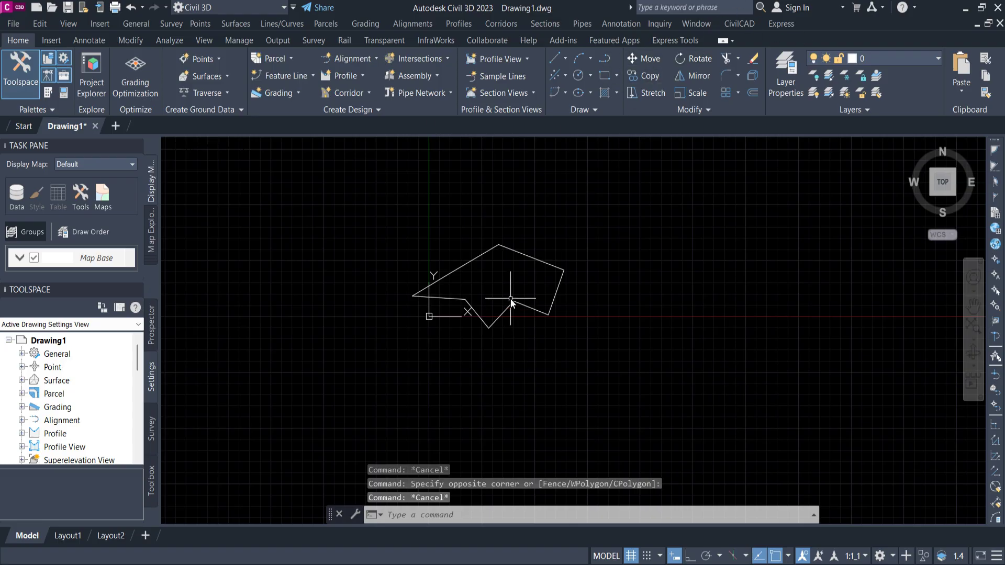
Step: Move the closed polyline up and to the right, away from the origin, using its topmost vertex as base point
{"action": "type", "text": "m"}
{"action": "key", "text": "Return"}
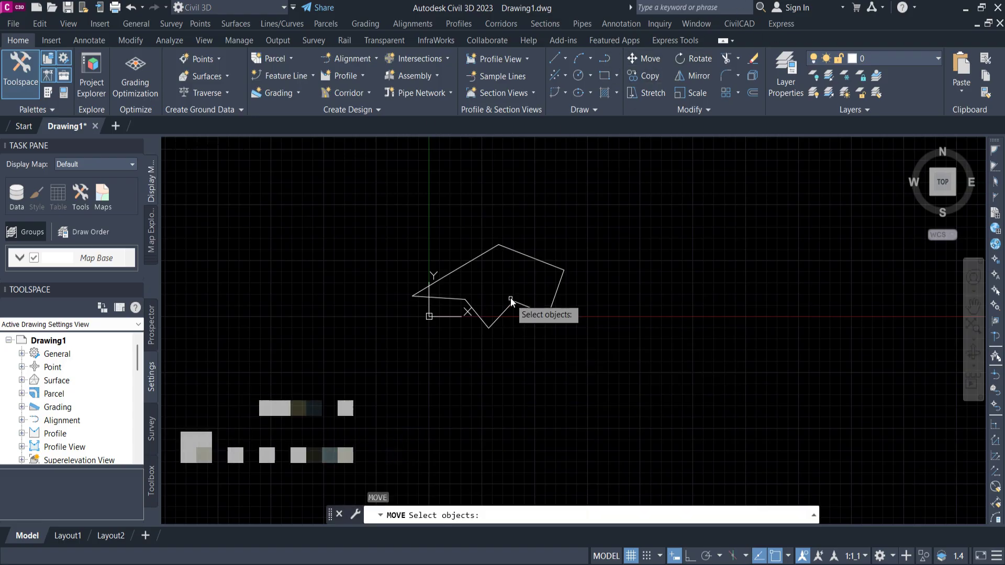
{"action": "left_click", "coordinate": [393, 213]}
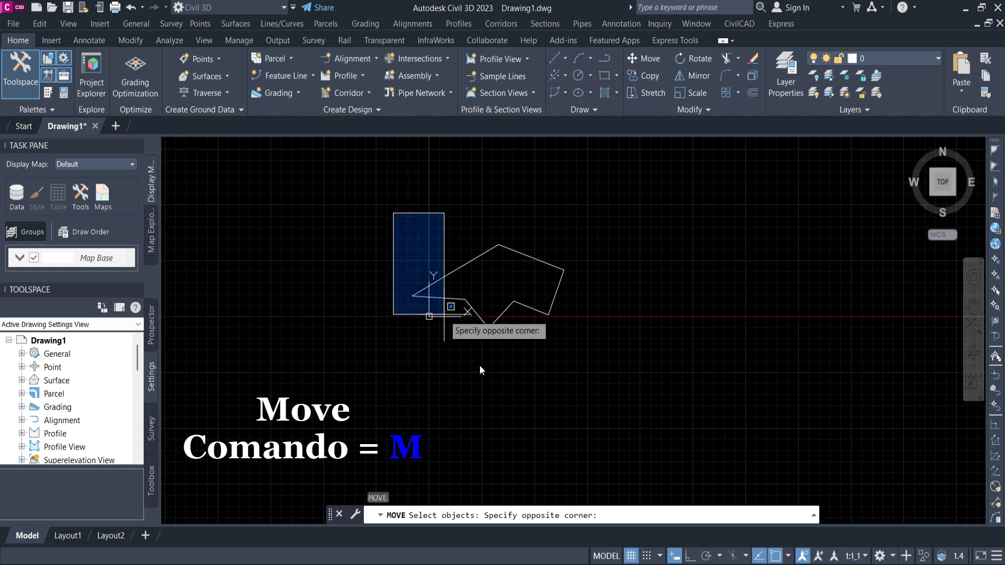
{"action": "left_click", "coordinate": [650, 377]}
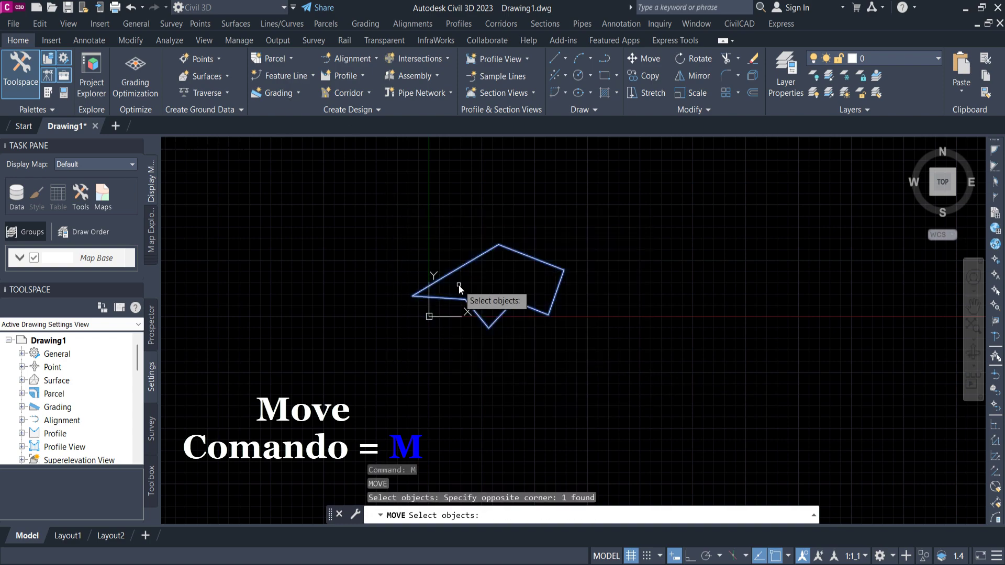
{"action": "key", "text": "Return"}
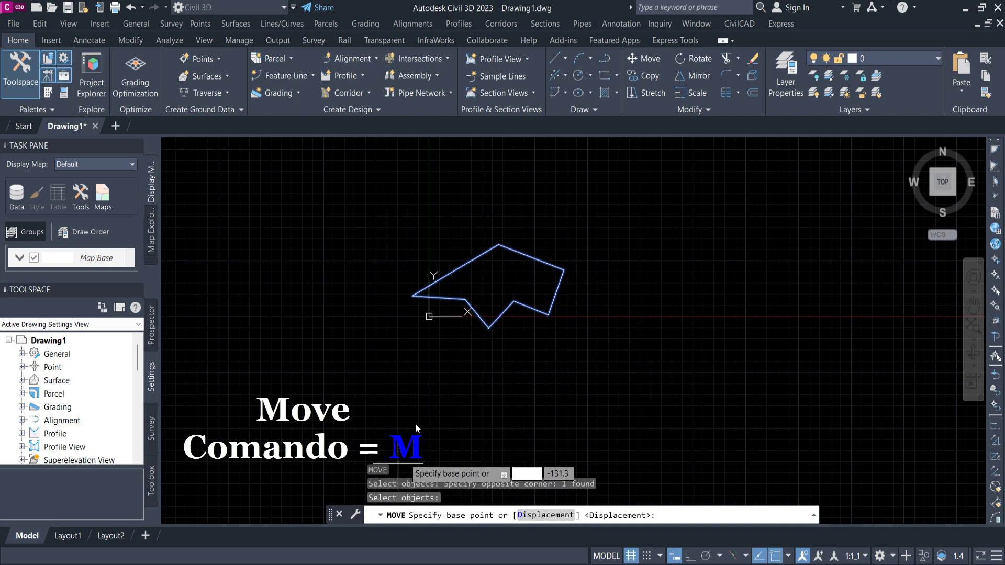
{"action": "left_click", "coordinate": [500, 246]}
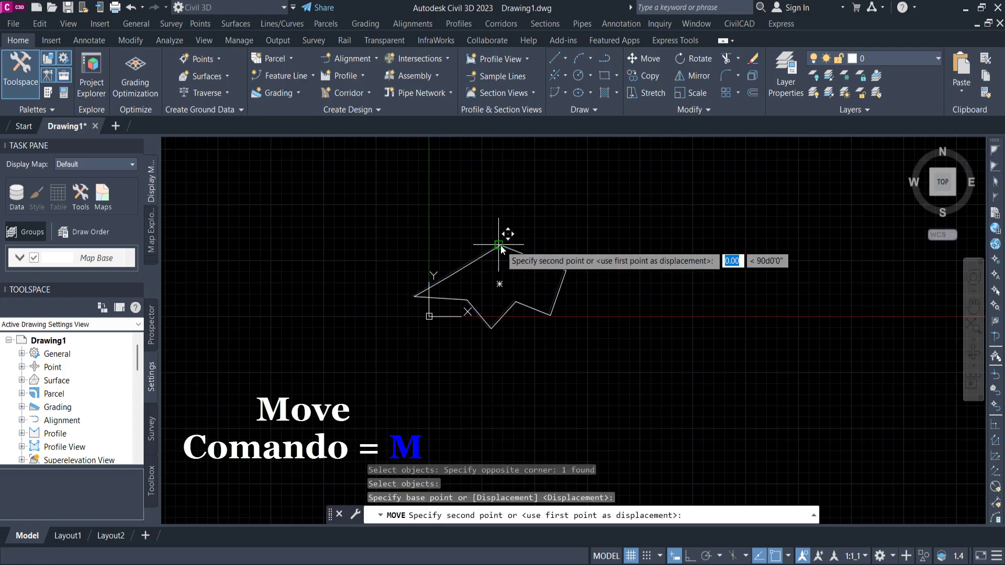
{"action": "middle_click_drag", "start_coordinate": [578, 198], "coordinate": [422, 287]}
{"action": "left_click", "coordinate": [583, 210]}
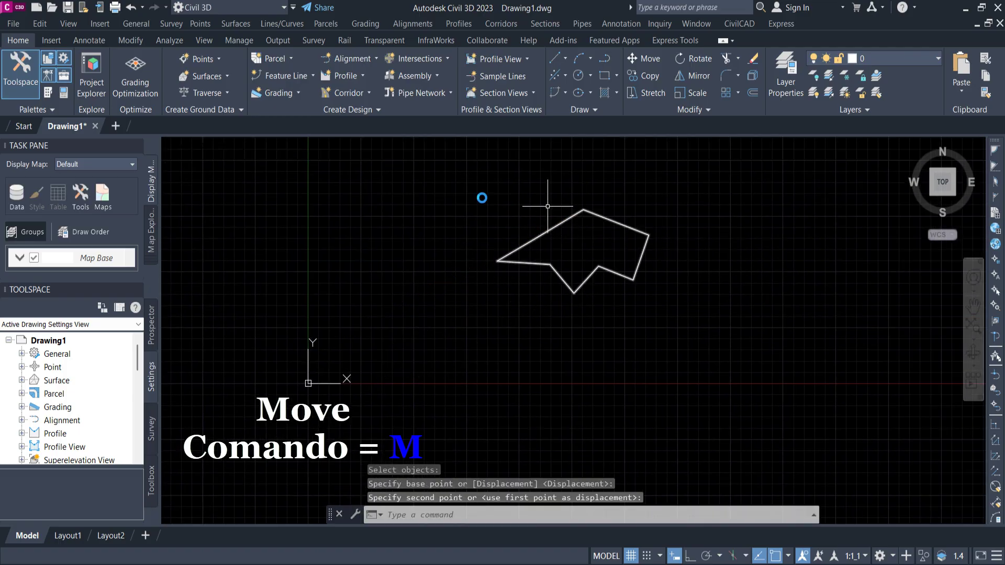
Step: Move the closed polyline about 180 units down and to the left from its topmost vertex, placing it just below the X axis
{"action": "left_click", "coordinate": [470, 176]}
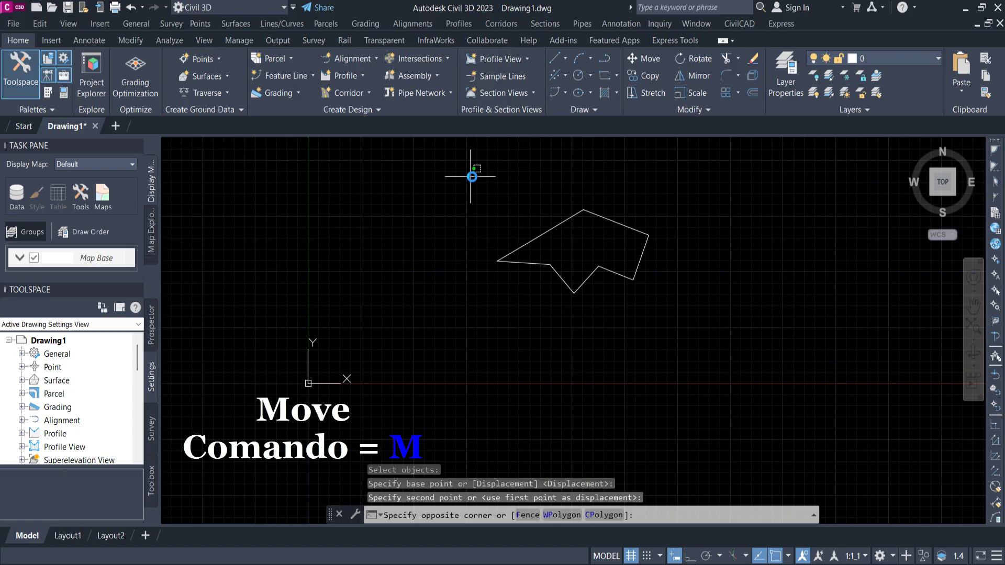
{"action": "left_click", "coordinate": [708, 363]}
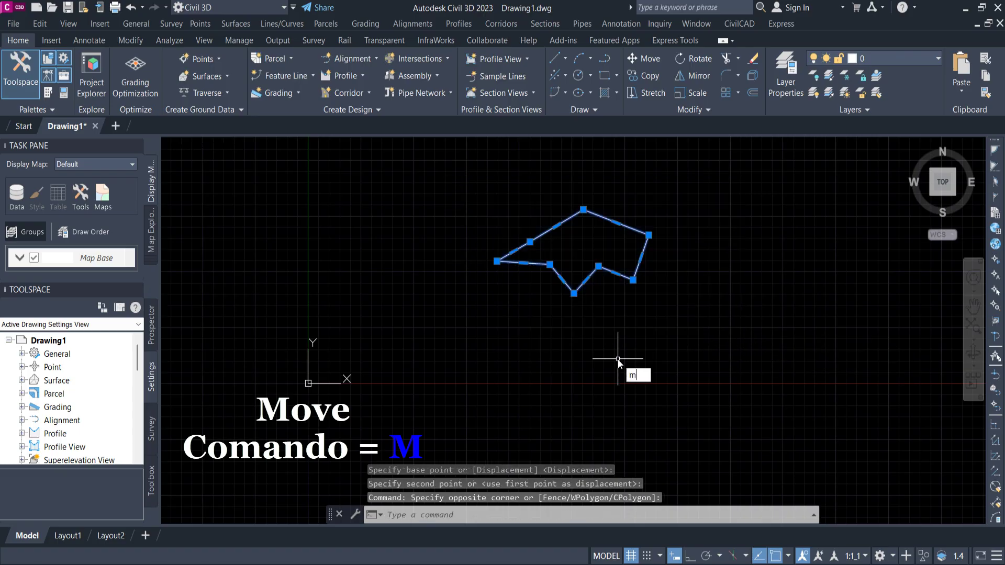
{"action": "type", "text": "M"}
{"action": "key", "text": "Return"}
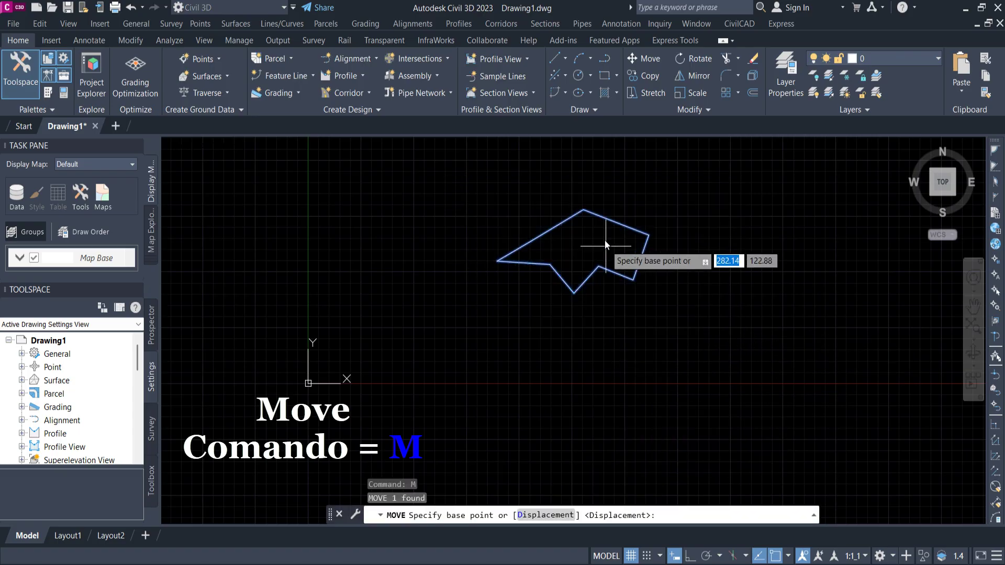
{"action": "left_click", "coordinate": [583, 210]}
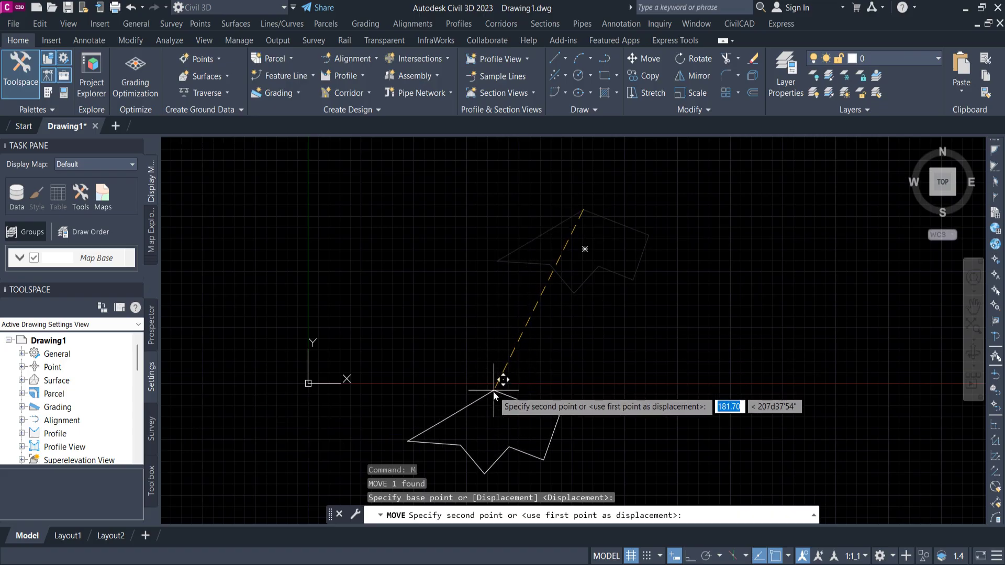
{"action": "left_click", "coordinate": [493, 389]}
Step: Move the closed polyline by its topmost vertex up and to the left, placing it above the X axis just right of the Y axis
{"action": "scroll", "coordinate": [455, 307], "scroll_direction": "down", "scroll_amount": 3}
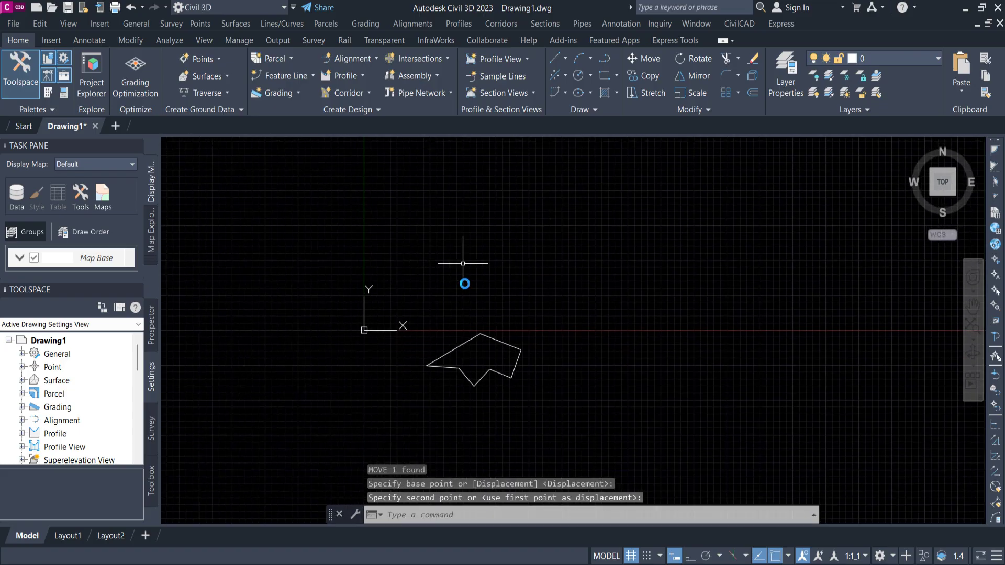
{"action": "left_click", "coordinate": [432, 318]}
{"action": "left_click", "coordinate": [587, 410]}
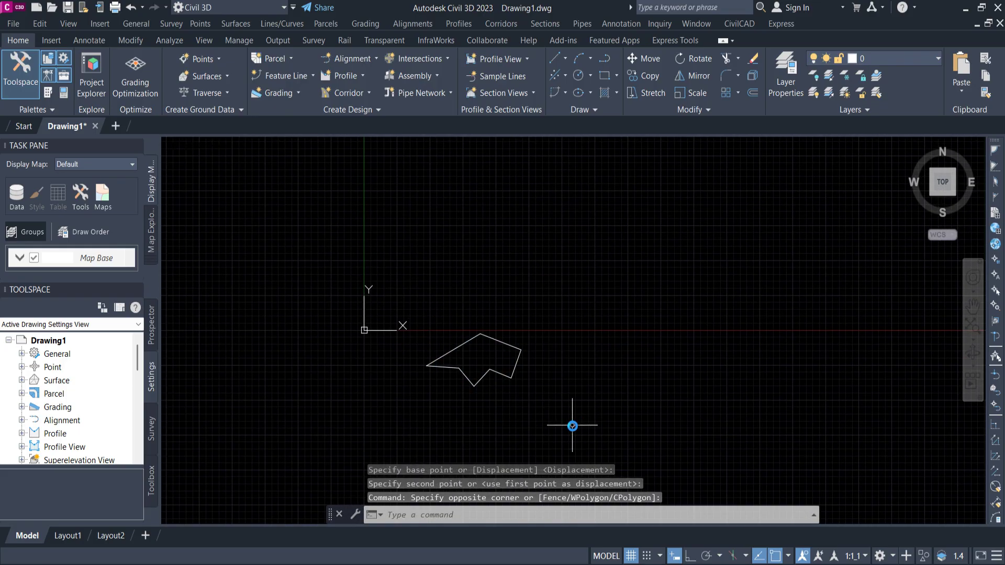
{"action": "left_click", "coordinate": [573, 425]}
{"action": "left_click", "coordinate": [467, 310]}
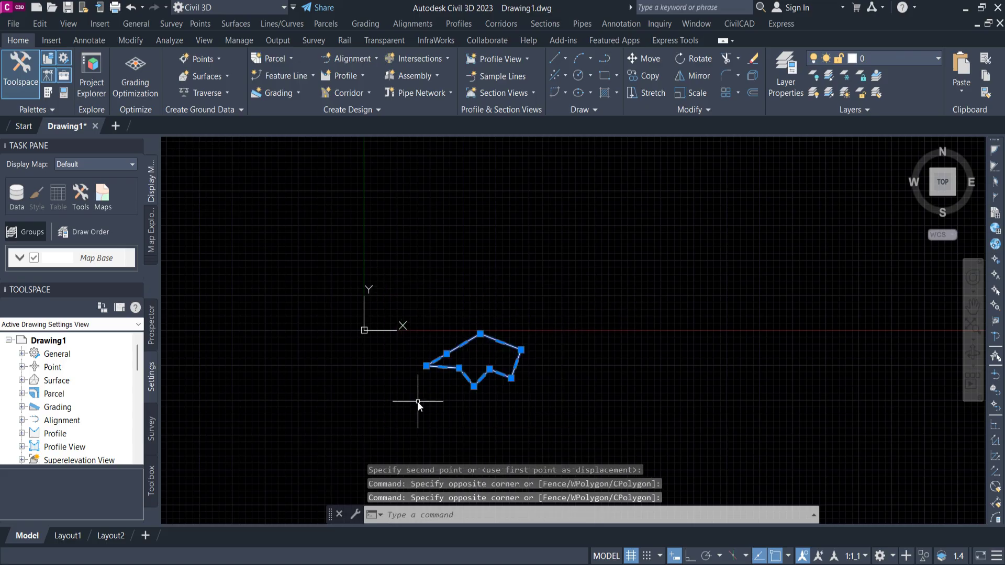
{"action": "type", "text": "m"}
{"action": "key", "text": "Return"}
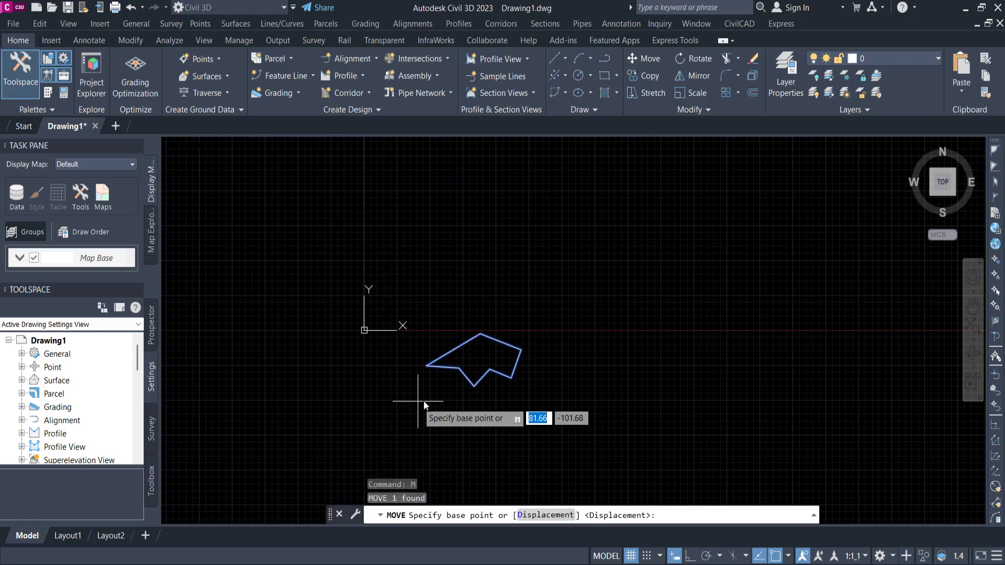
{"action": "left_click", "coordinate": [479, 333]}
{"action": "left_click", "coordinate": [430, 228]}
{"action": "key", "text": "Escape"}
{"action": "key", "text": "Escape"}
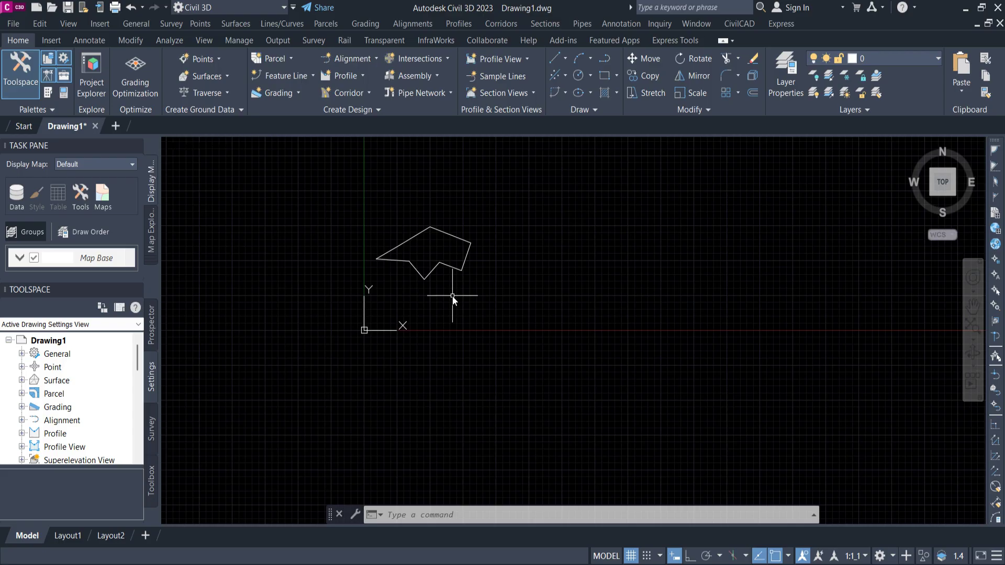
Step: Copy the closed polyline from its inner lower vertex, placing three copies in a row to its right, the first about 217 units away
{"action": "type", "text": "o"}
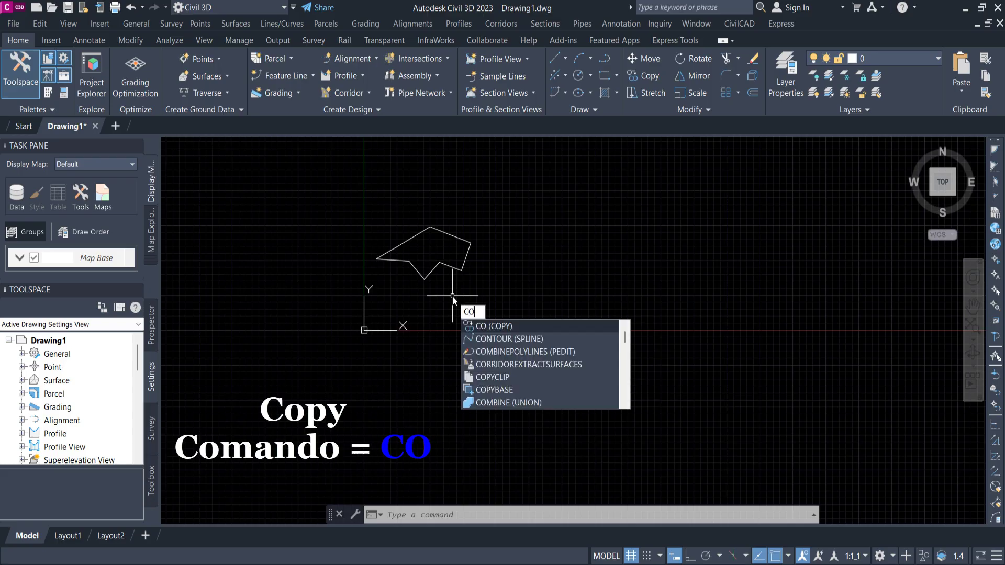
{"action": "key", "text": "Return"}
{"action": "left_click_drag", "start_coordinate": [366, 219], "coordinate": [510, 298]}
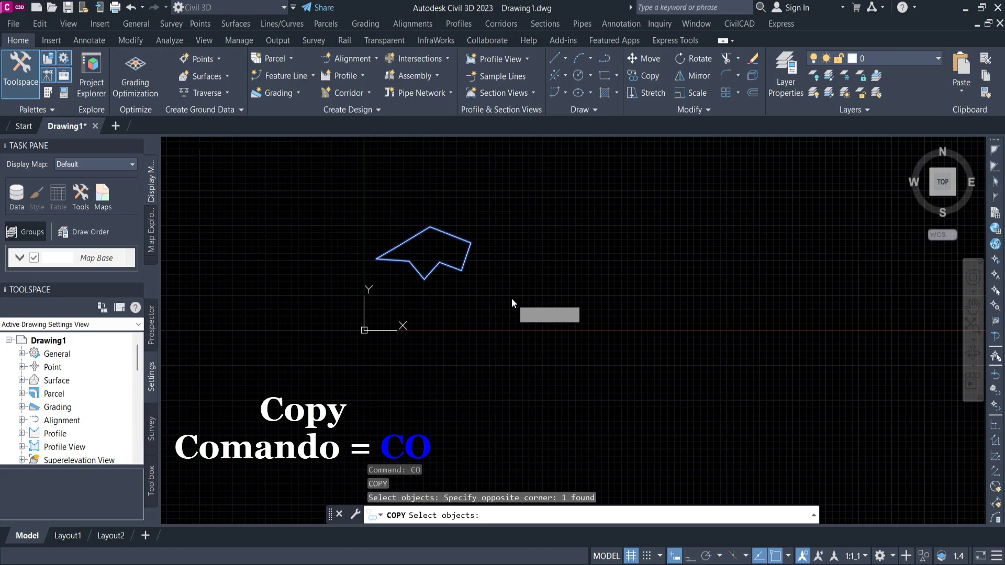
{"action": "key", "text": "Return"}
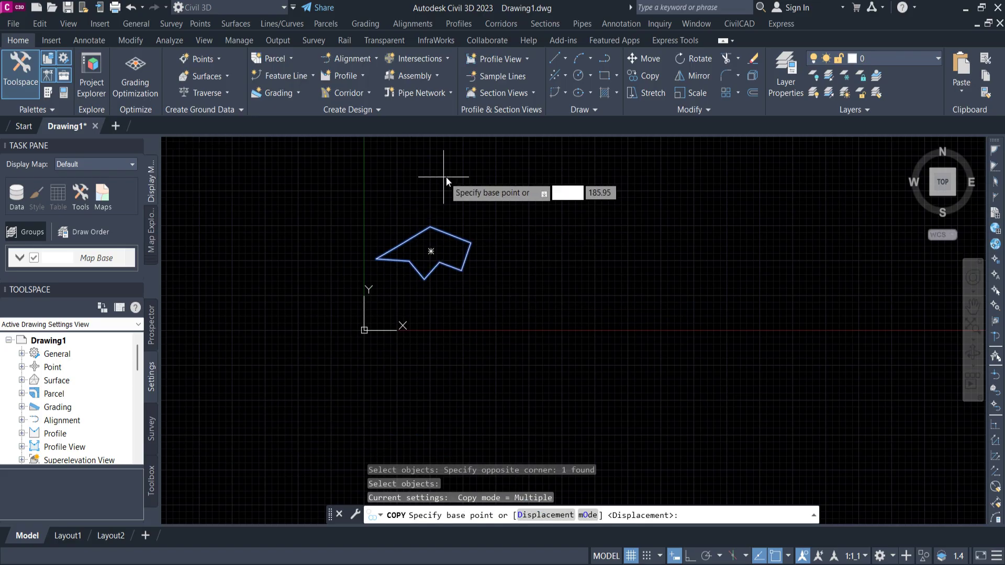
{"action": "scroll", "coordinate": [400, 249], "scroll_direction": "up", "scroll_amount": 4}
{"action": "left_click", "coordinate": [439, 263]}
{"action": "scroll", "coordinate": [500, 265], "scroll_direction": "down", "scroll_amount": 2}
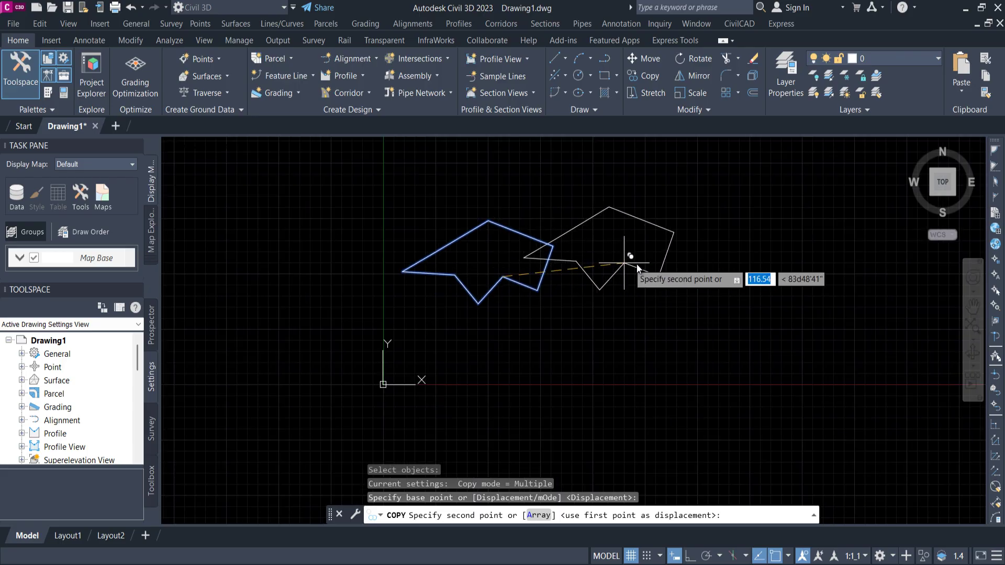
{"action": "middle_click_drag", "start_coordinate": [610, 270], "coordinate": [402, 279]}
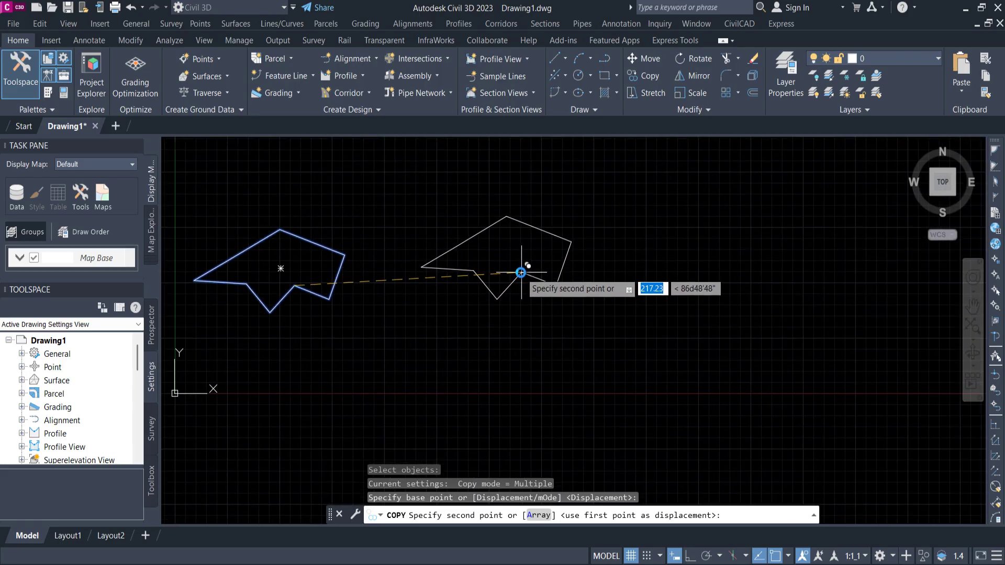
{"action": "left_click", "coordinate": [520, 272]}
{"action": "left_click", "coordinate": [697, 270]}
{"action": "left_click", "coordinate": [826, 284]}
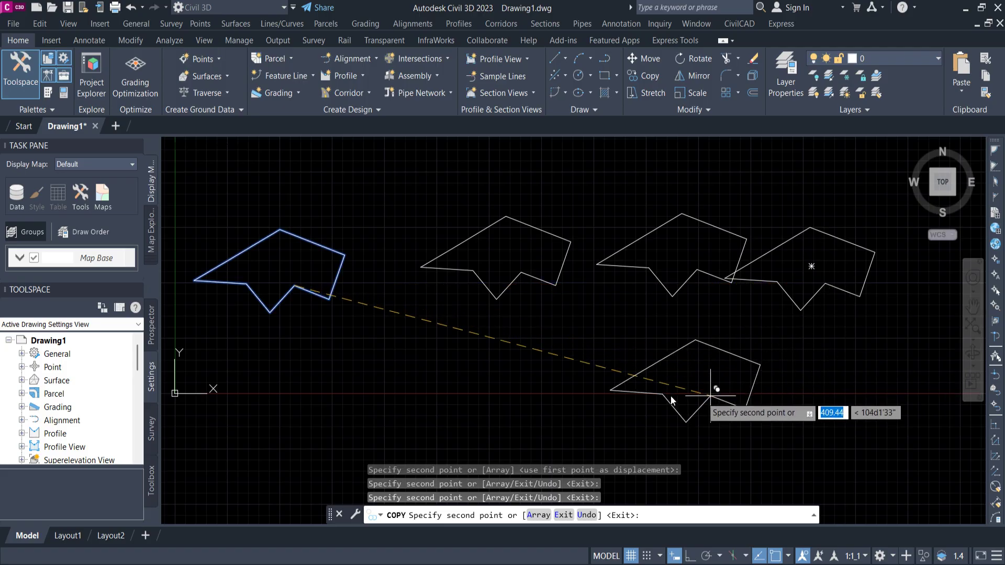
Step: Place three more copies of the polyline in a second row below the first copies, near the X axis
{"action": "left_click", "coordinate": [492, 374]}
{"action": "left_click", "coordinate": [664, 394]}
{"action": "left_click", "coordinate": [795, 386]}
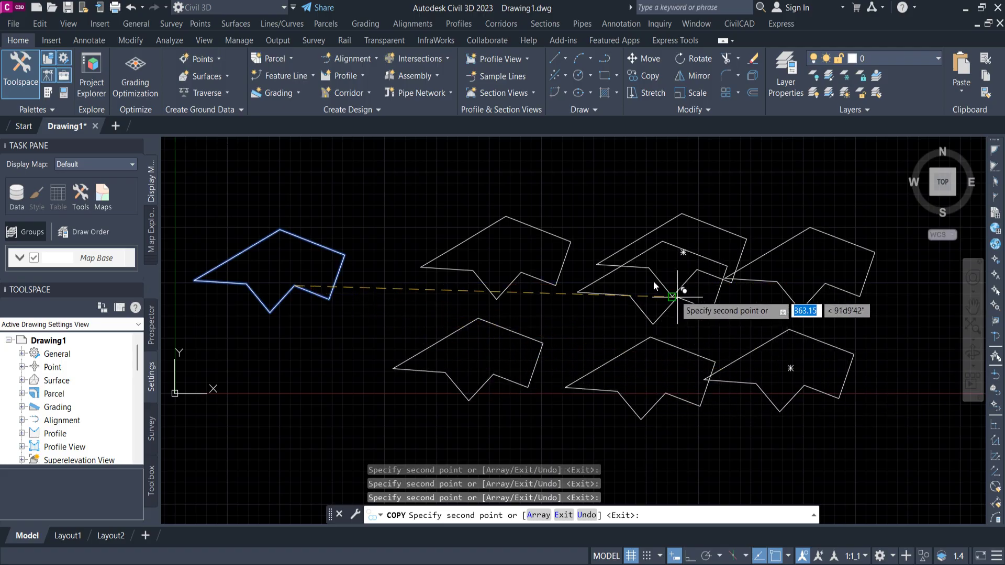
Step: Place a third row of three copies above the others plus one more copy on top, and end the copying
{"action": "middle_click_drag", "start_coordinate": [575, 209], "coordinate": [575, 327]}
{"action": "left_click", "coordinate": [543, 297]}
{"action": "left_click", "coordinate": [683, 267]}
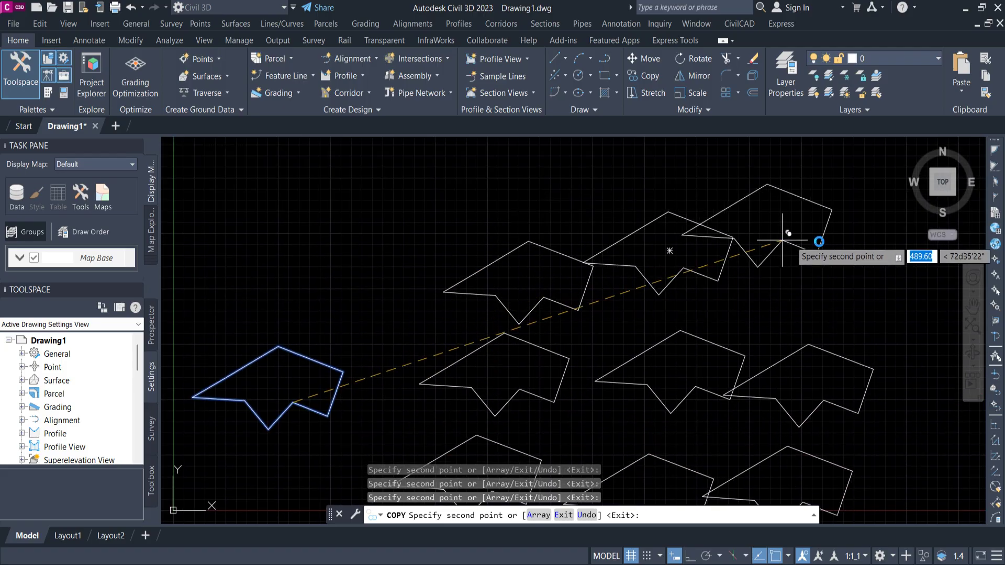
{"action": "left_click", "coordinate": [782, 240]}
{"action": "scroll", "coordinate": [572, 197], "scroll_direction": "down", "scroll_amount": 4}
{"action": "middle_click_drag", "start_coordinate": [657, 287], "coordinate": [582, 258]}
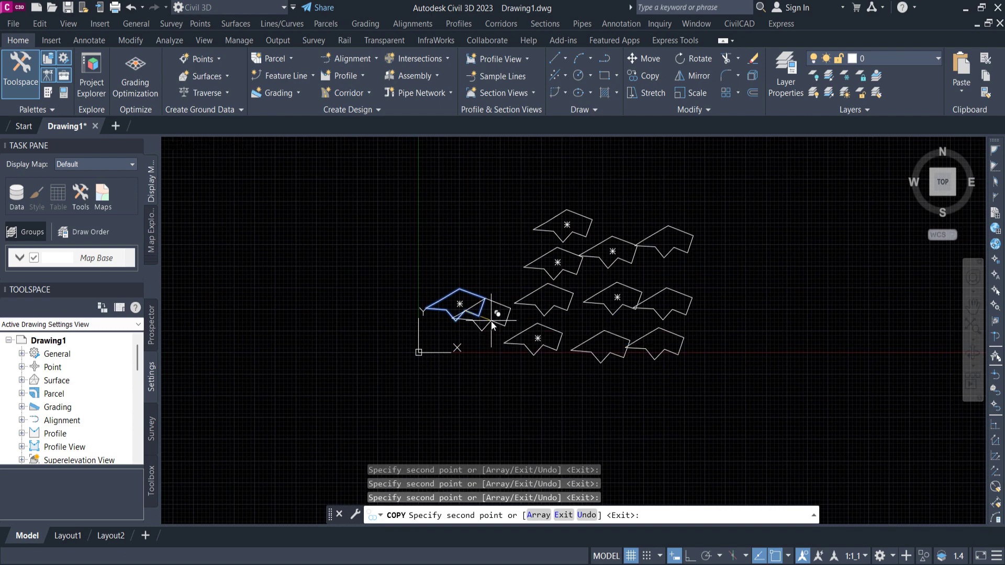
{"action": "key", "text": "Escape"}
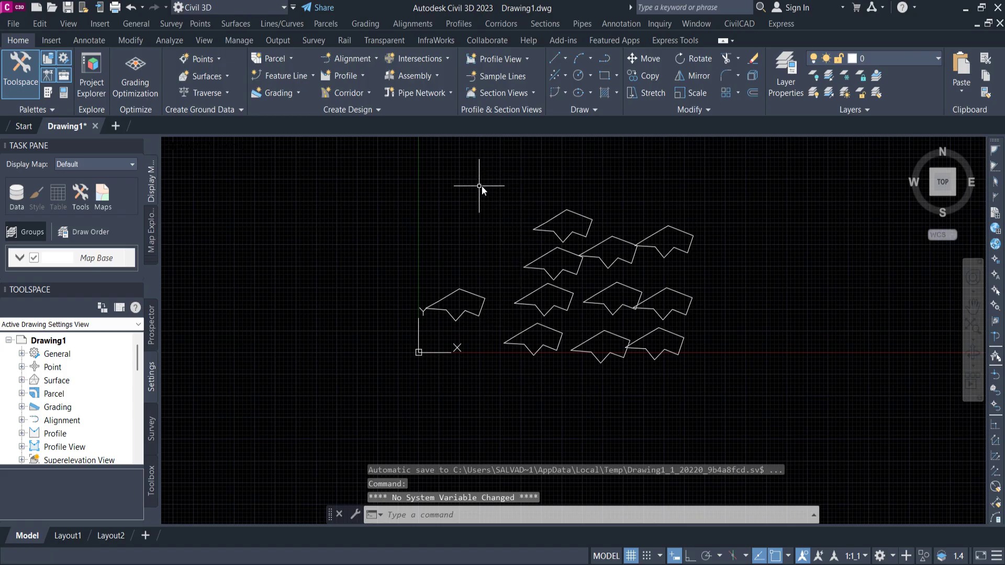
Step: Erase the four uppermost copies: the single top one and the three in the row beneath it
{"action": "left_click", "coordinate": [752, 60]}
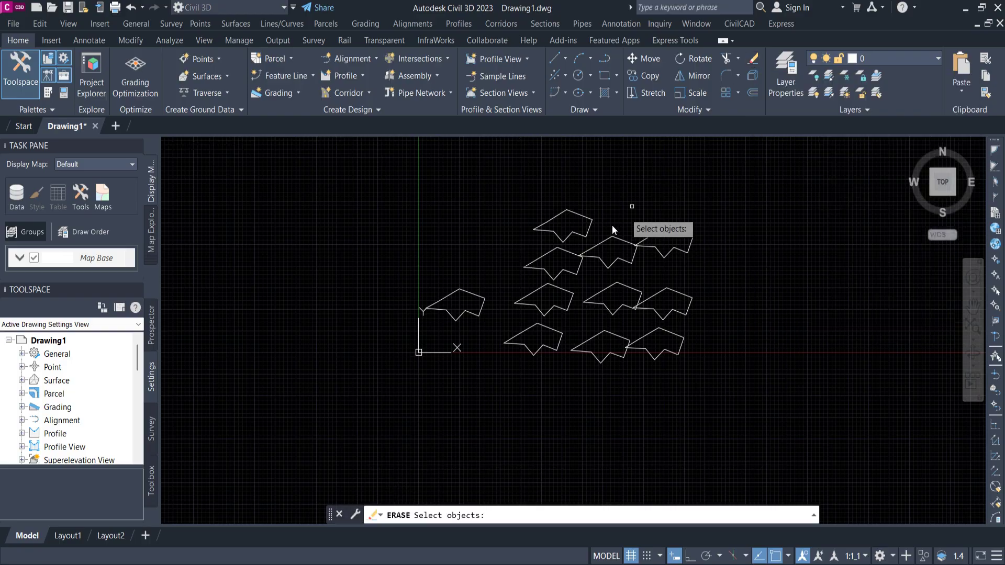
{"action": "left_click", "coordinate": [579, 212]}
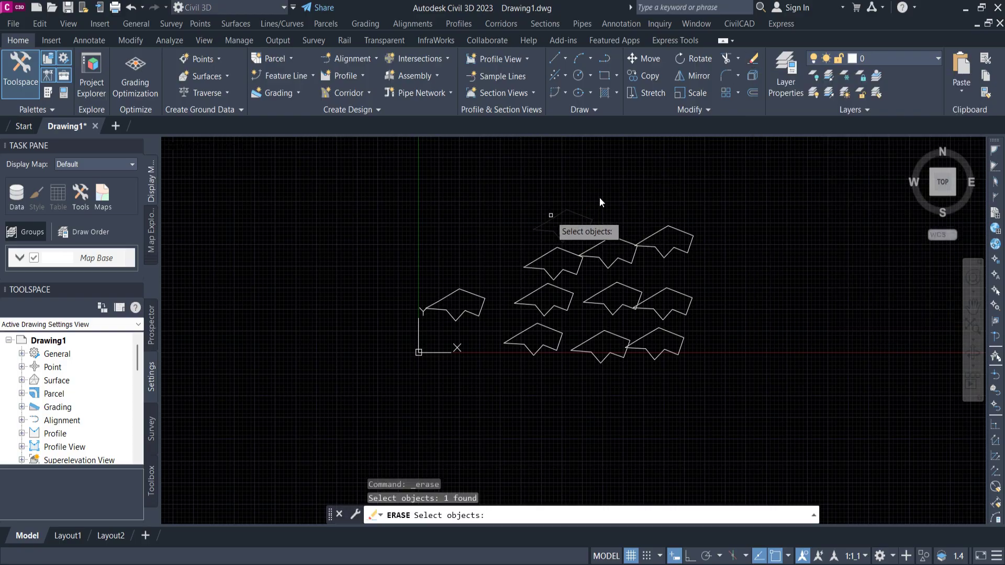
{"action": "left_click", "coordinate": [686, 233]}
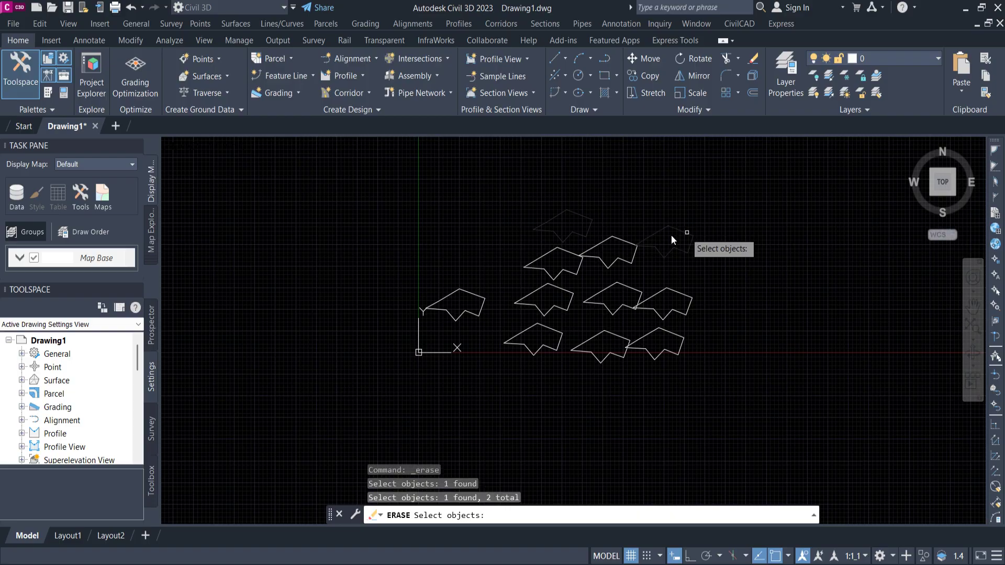
{"action": "left_click", "coordinate": [619, 237]}
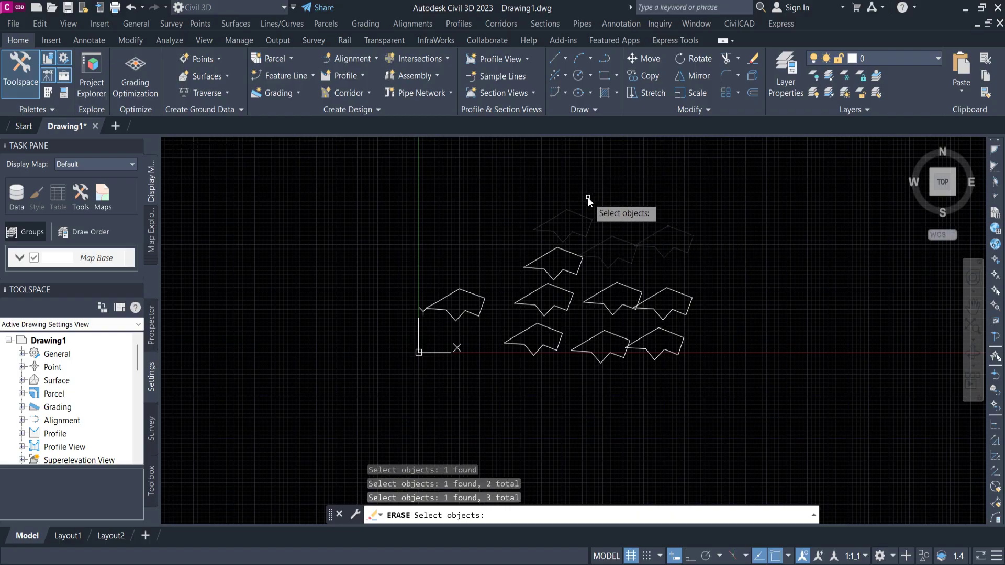
{"action": "scroll", "coordinate": [582, 221], "scroll_direction": "up", "scroll_amount": 5}
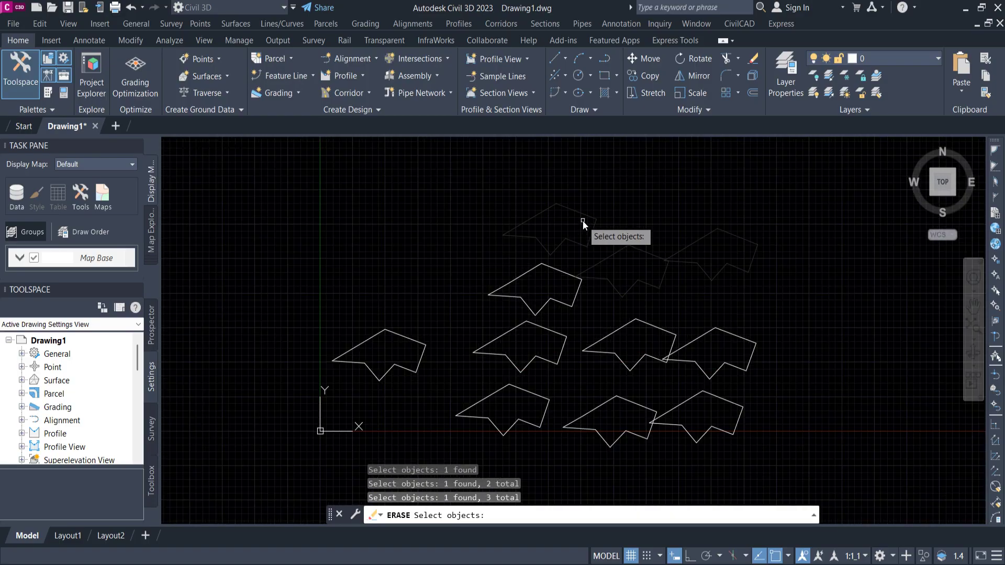
{"action": "scroll", "coordinate": [710, 328], "scroll_direction": "down", "scroll_amount": 3}
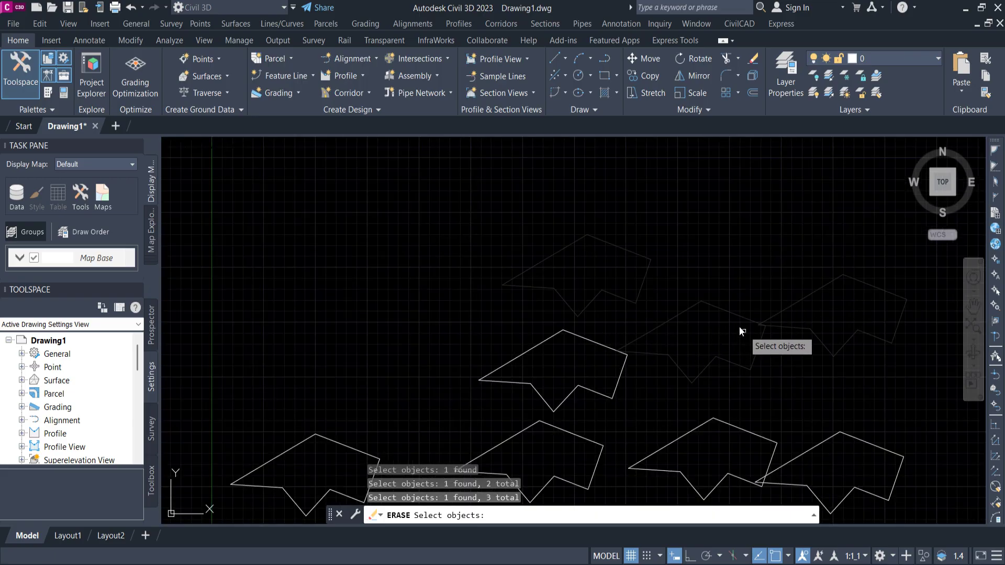
{"action": "scroll", "coordinate": [719, 323], "scroll_direction": "down", "scroll_amount": 2}
{"action": "left_click", "coordinate": [643, 333]}
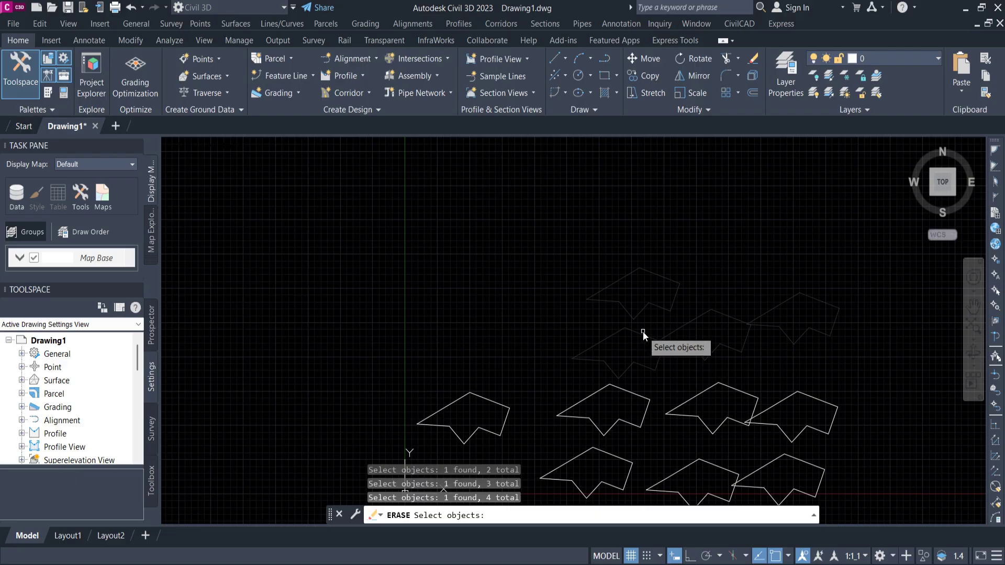
{"action": "key", "text": "Return"}
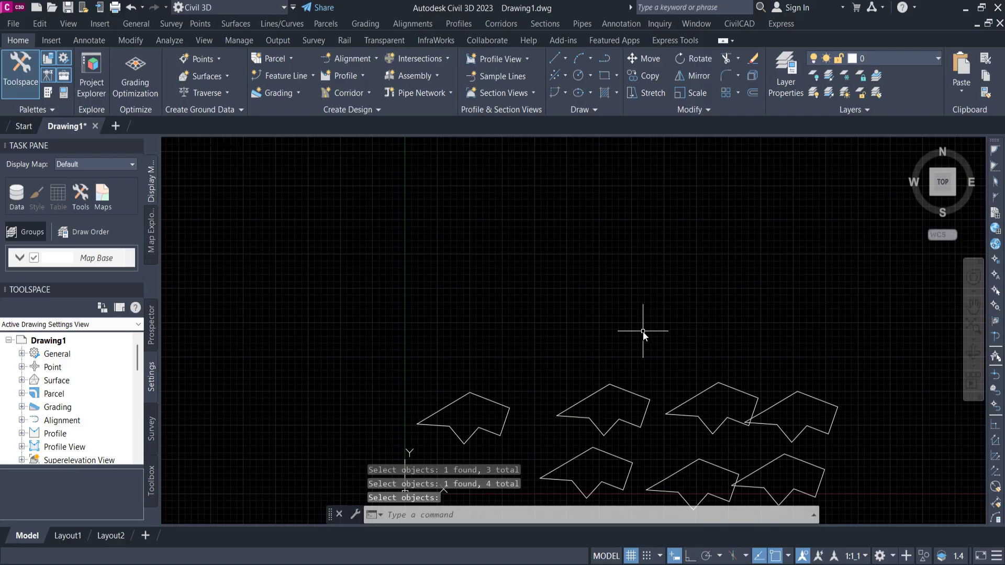
Step: Erase the rightmost copy in each of the two rows and the middle copy of the upper row
{"action": "scroll", "coordinate": [652, 326], "scroll_direction": "down", "scroll_amount": 3}
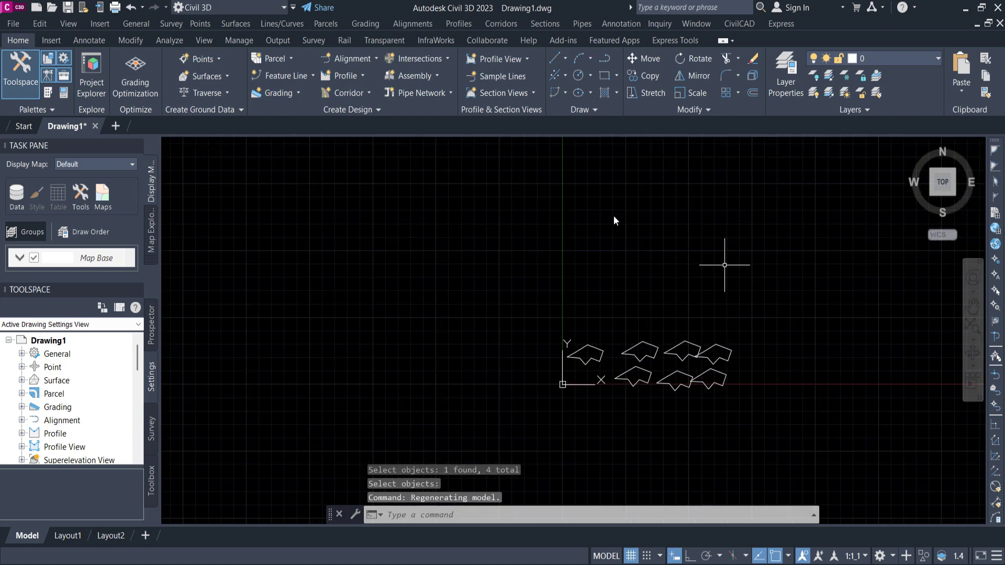
{"action": "scroll", "coordinate": [733, 444], "scroll_direction": "up", "scroll_amount": 3}
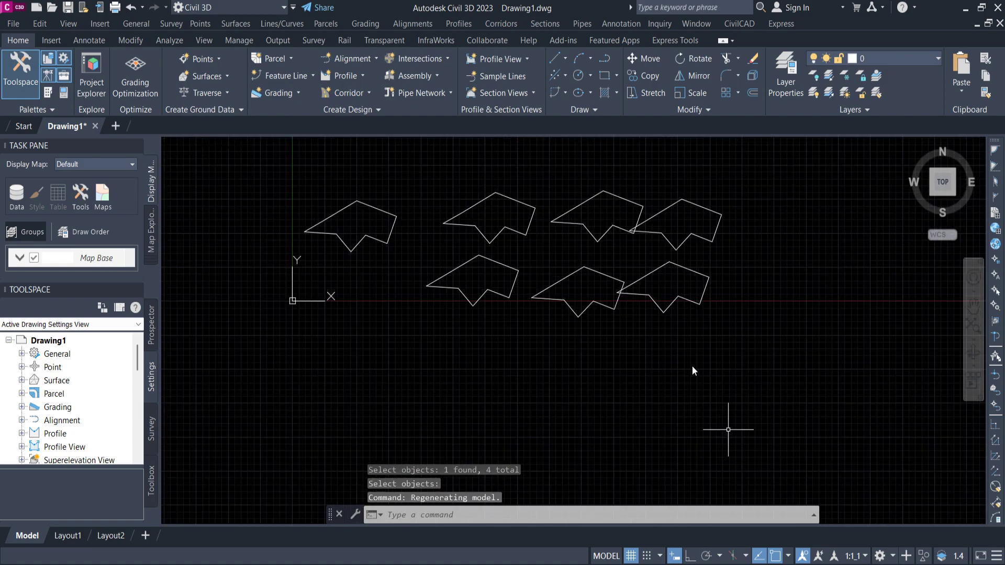
{"action": "scroll", "coordinate": [675, 303], "scroll_direction": "down", "scroll_amount": 3}
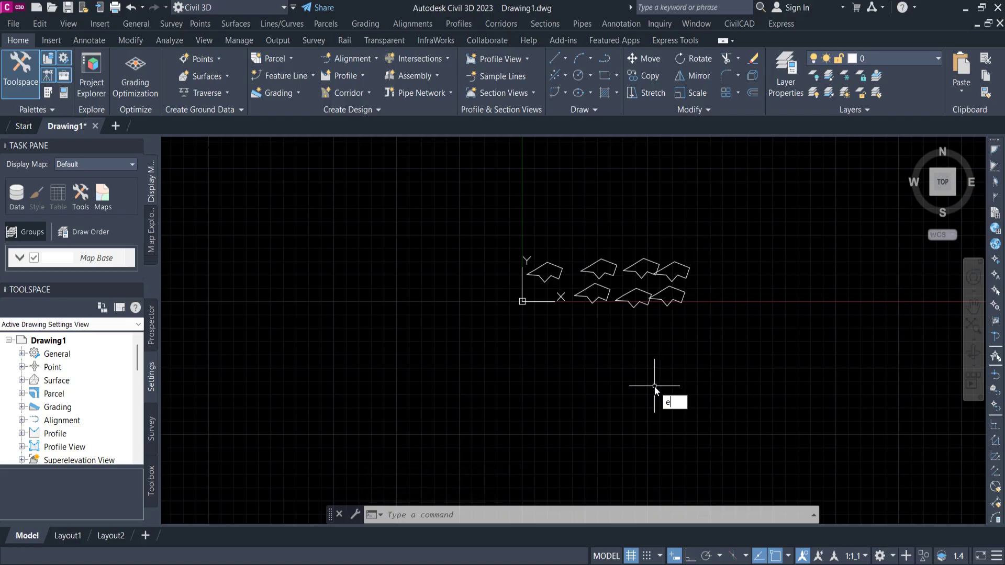
{"action": "key", "text": "Return"}
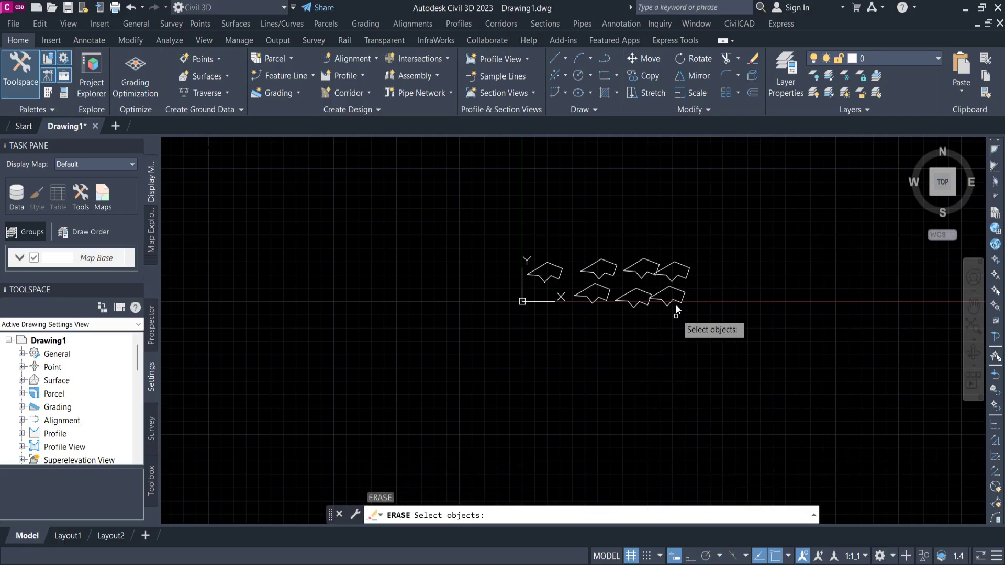
{"action": "left_click", "coordinate": [680, 277]}
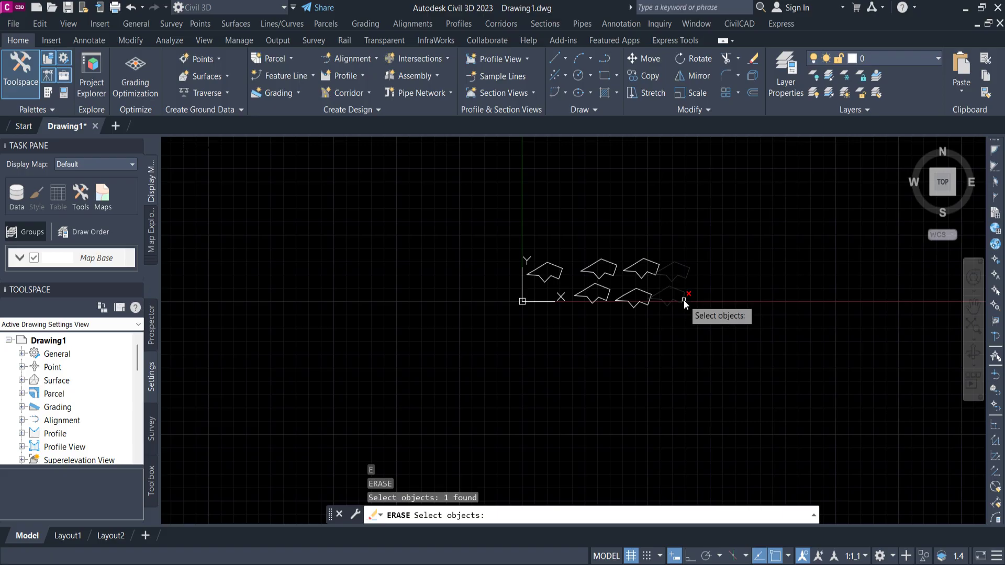
{"action": "left_click", "coordinate": [683, 300]}
{"action": "left_click", "coordinate": [660, 265]}
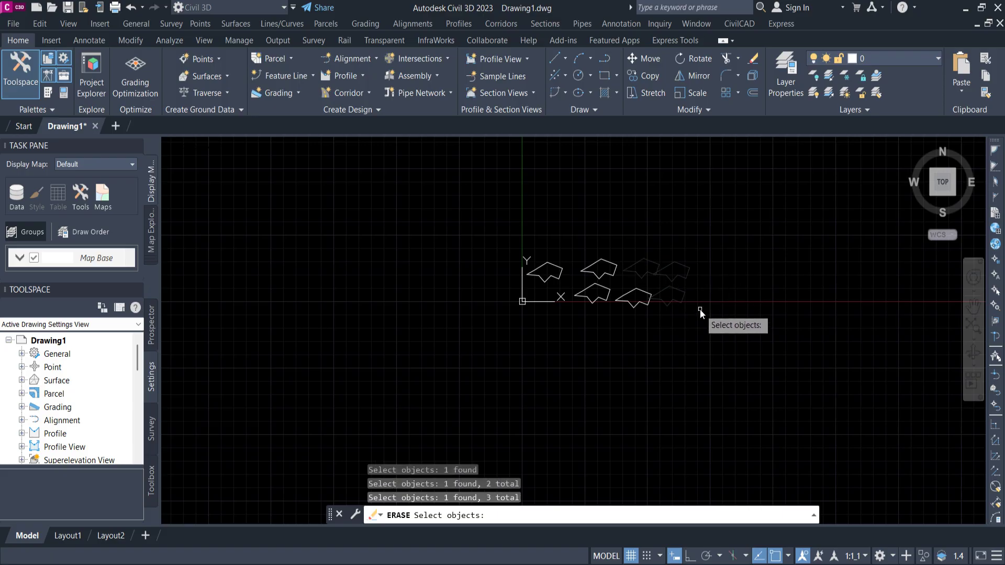
{"action": "key", "text": "Return"}
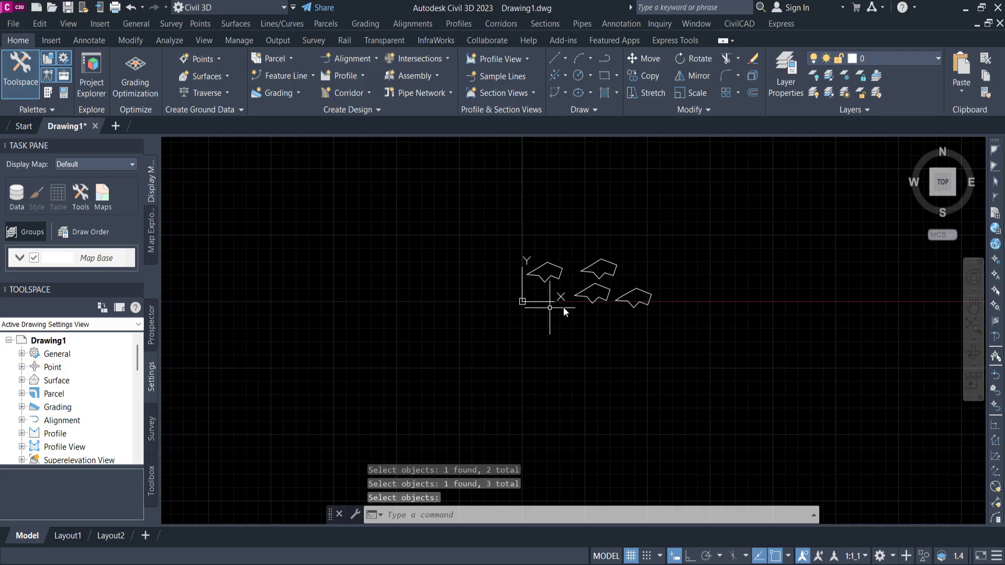
Step: Cut the rightmost copy on the X axis to the clipboard and delete the other two copies, keeping only the original polyline
{"action": "middle_click_drag", "start_coordinate": [549, 307], "coordinate": [479, 312]}
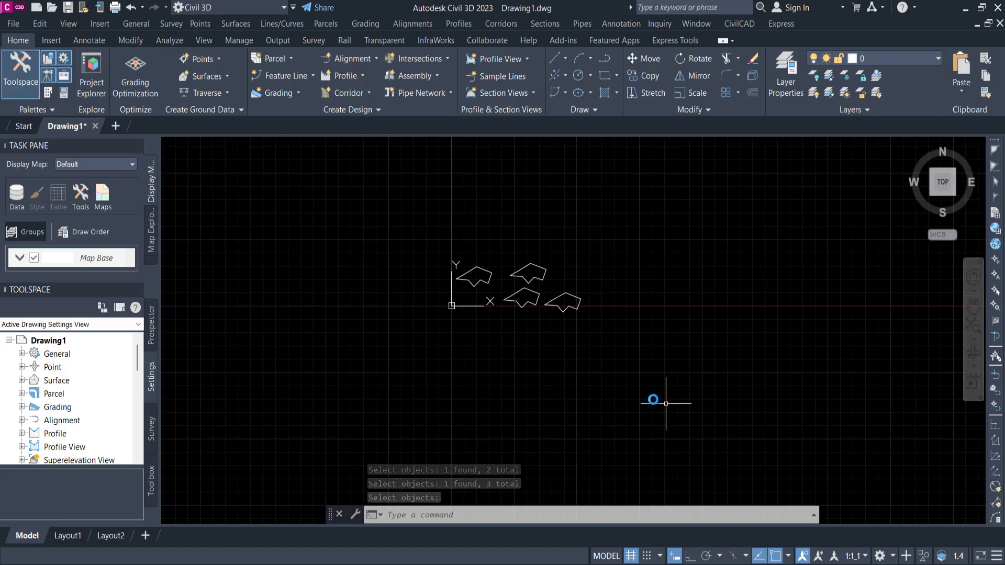
{"action": "left_click", "coordinate": [662, 370]}
{"action": "left_click", "coordinate": [555, 288]}
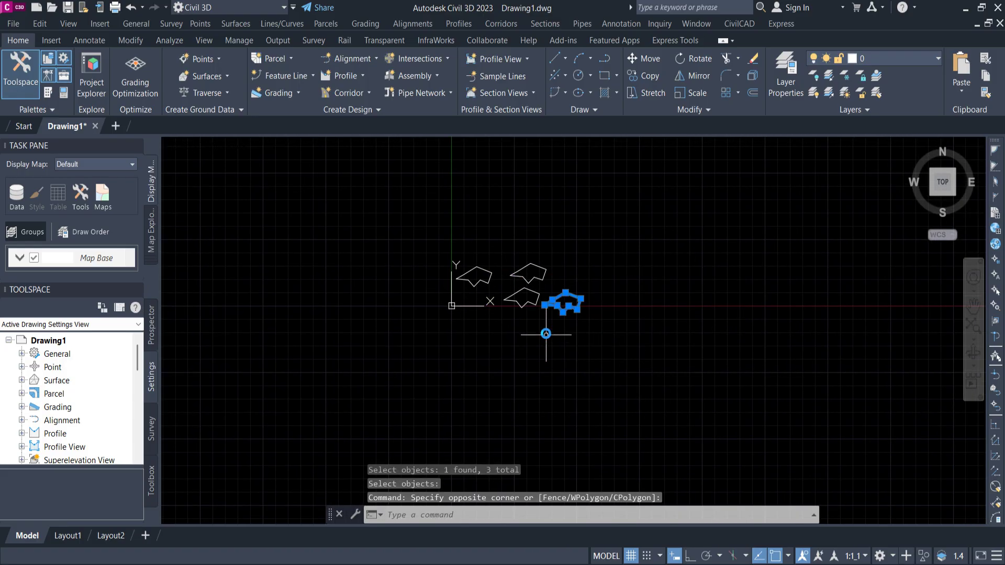
{"action": "key", "text": "ctrl+x"}
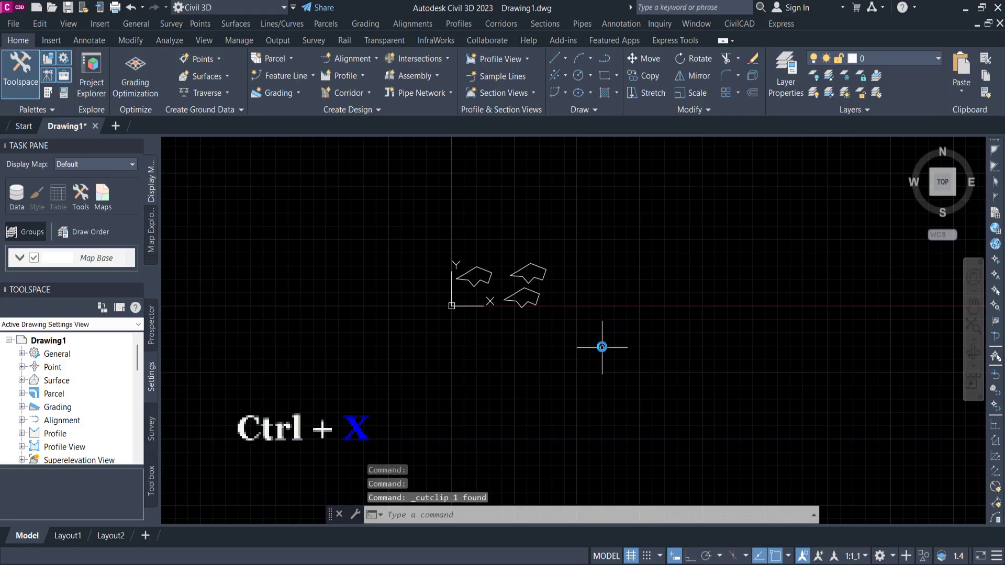
{"action": "left_click", "coordinate": [582, 287]}
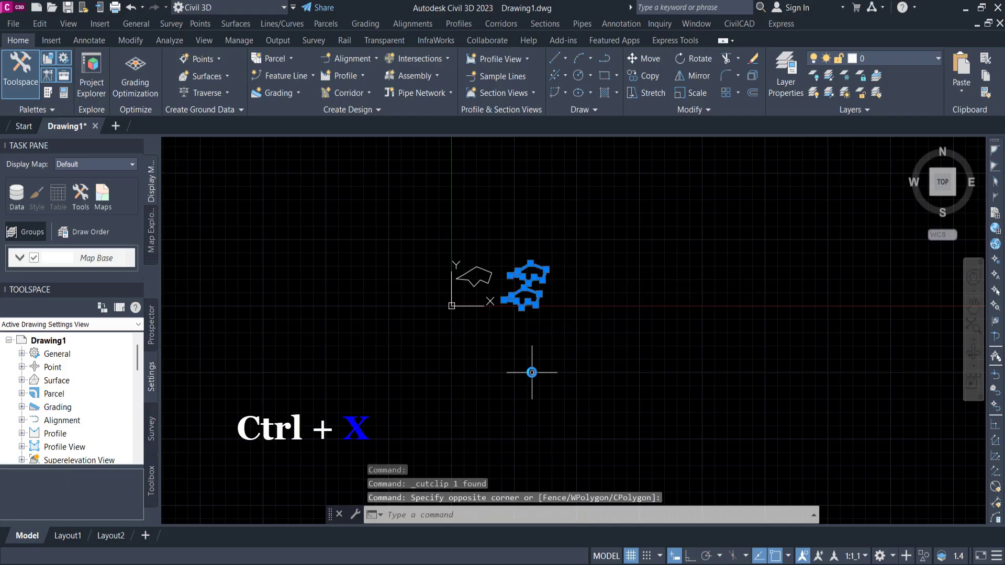
{"action": "key", "text": "Delete"}
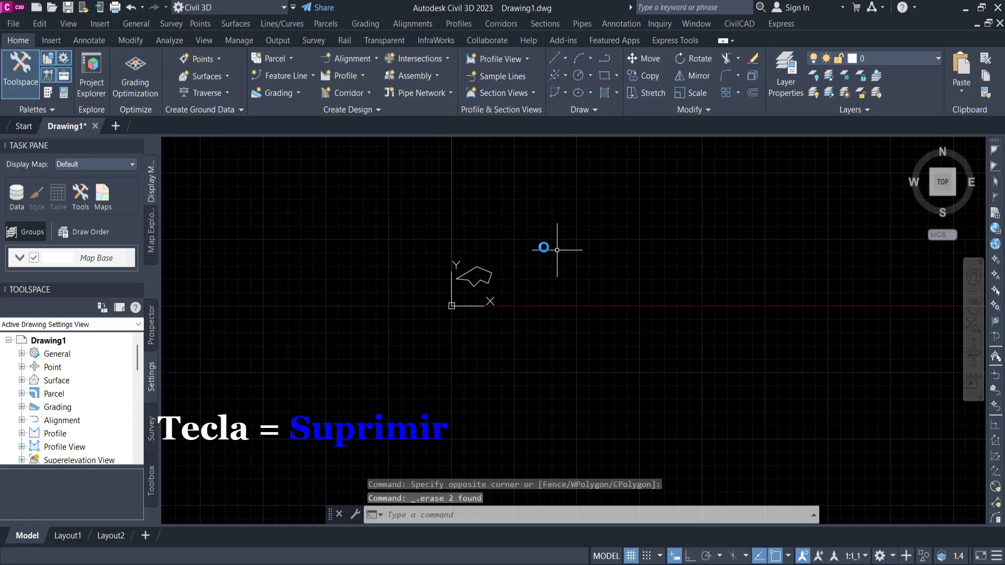
Step: Start copying the closed polyline from its geometric center as an array of 15 items
{"action": "scroll", "coordinate": [511, 291], "scroll_direction": "up", "scroll_amount": 2}
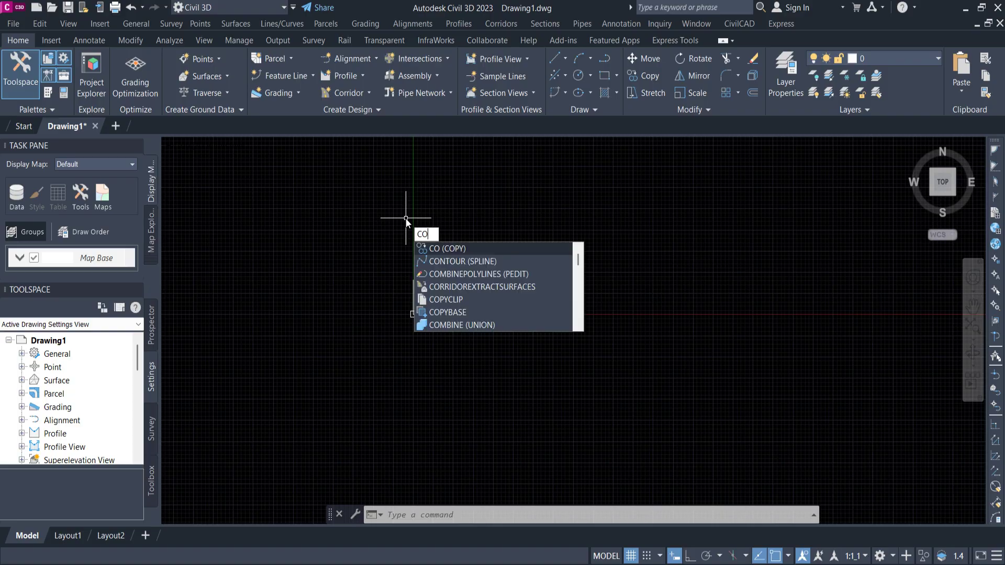
{"action": "key", "text": "Return"}
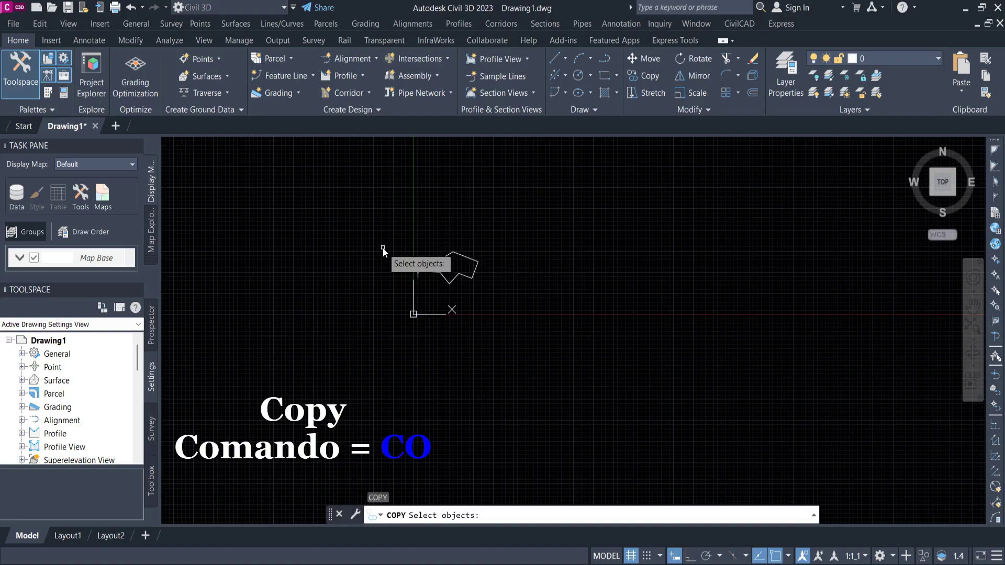
{"action": "left_click", "coordinate": [388, 229]}
{"action": "left_click", "coordinate": [512, 309]}
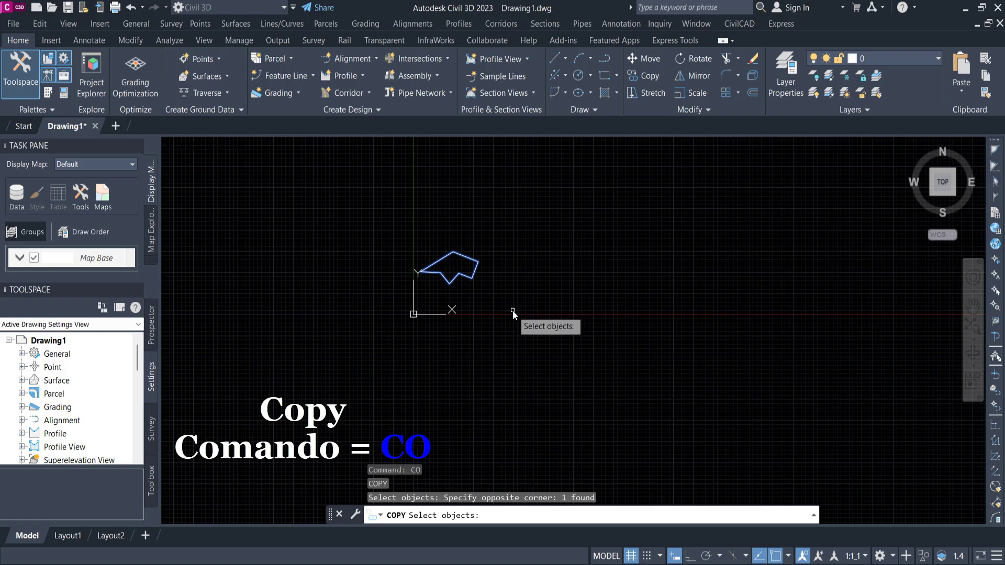
{"action": "key", "text": "Return"}
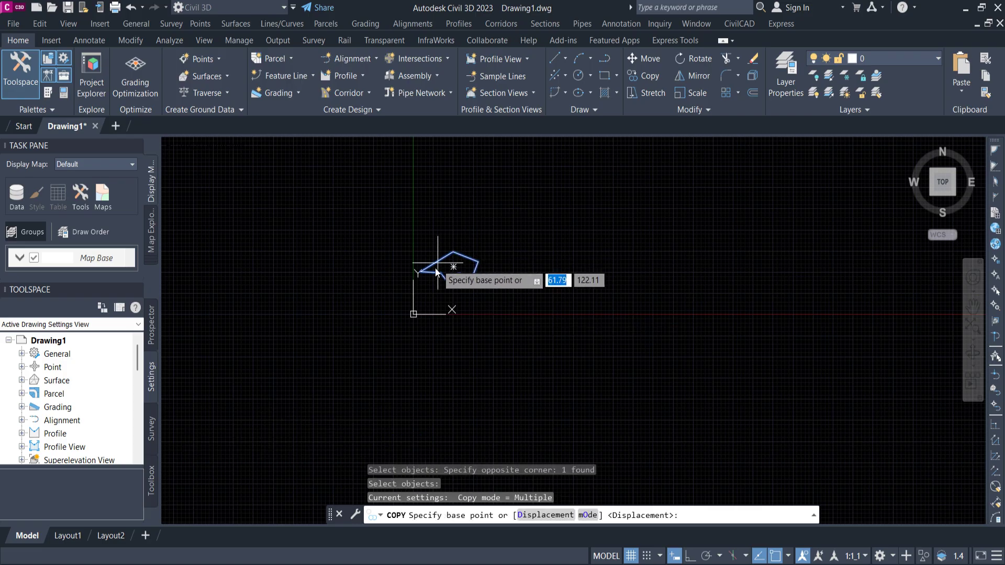
{"action": "scroll", "coordinate": [437, 266], "scroll_direction": "up", "scroll_amount": 2}
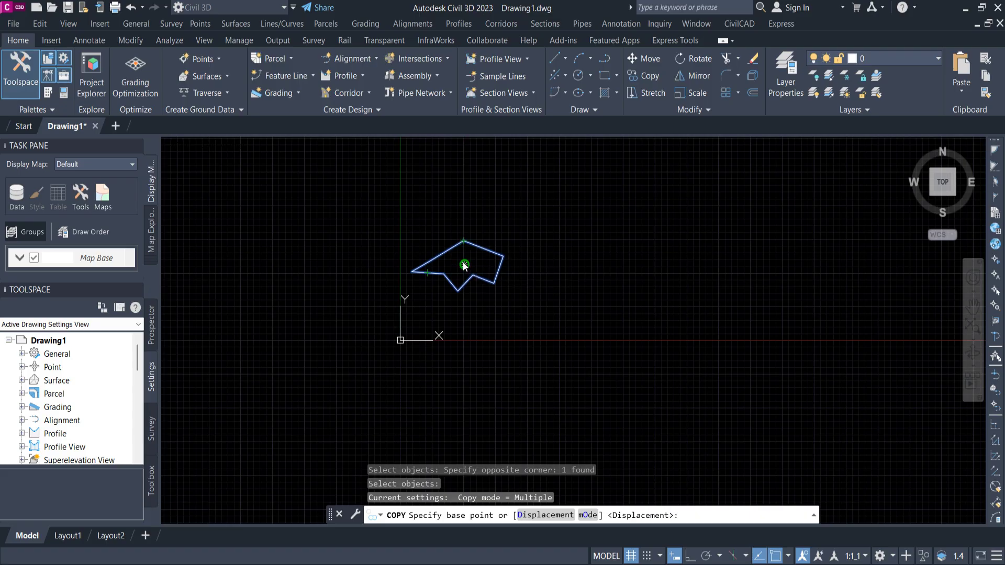
{"action": "left_click", "coordinate": [464, 257]}
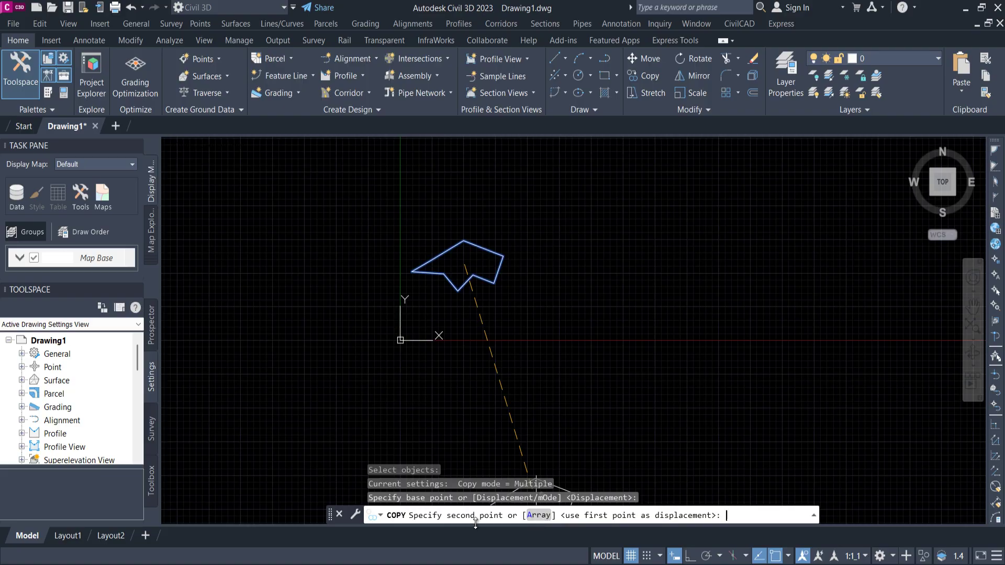
{"action": "type", "text": "a"}
{"action": "key", "text": "Return"}
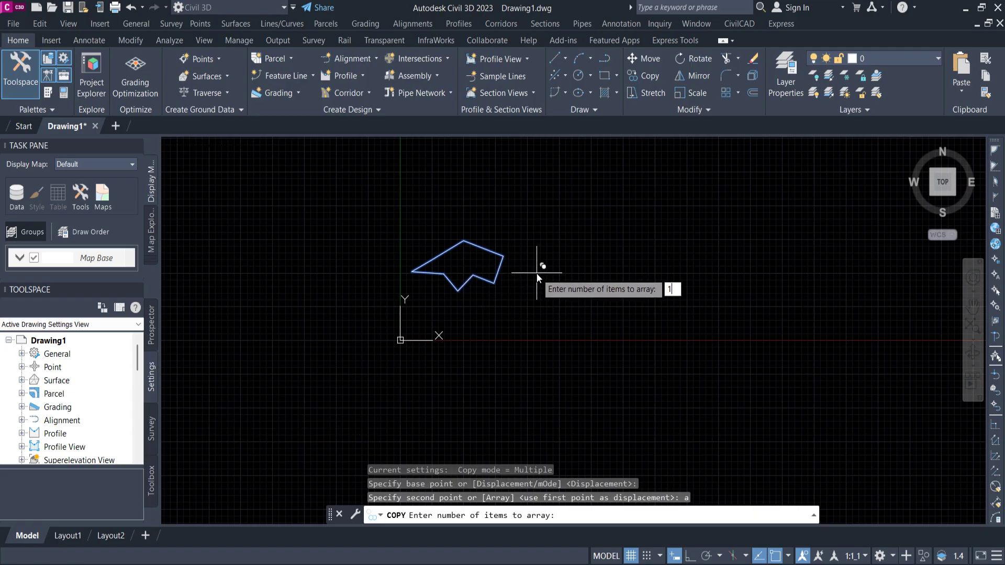
{"action": "key", "text": "Return"}
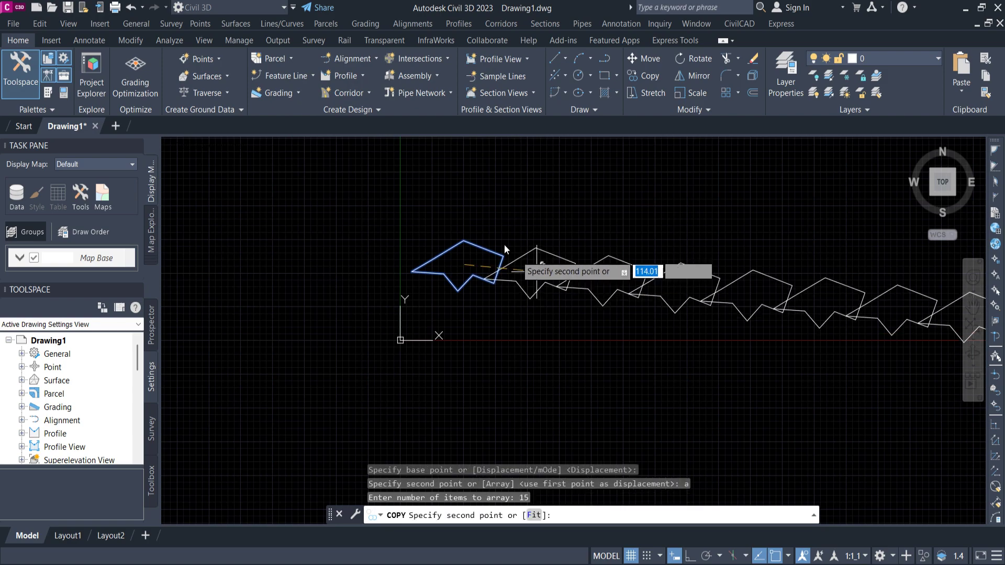
Step: Place the arrayed copies with a spacing of 200 at an angle of 180 degrees, and end the copying
{"action": "scroll", "coordinate": [505, 267], "scroll_direction": "down", "scroll_amount": 2}
{"action": "middle_click_drag", "start_coordinate": [506, 268], "coordinate": [361, 288]}
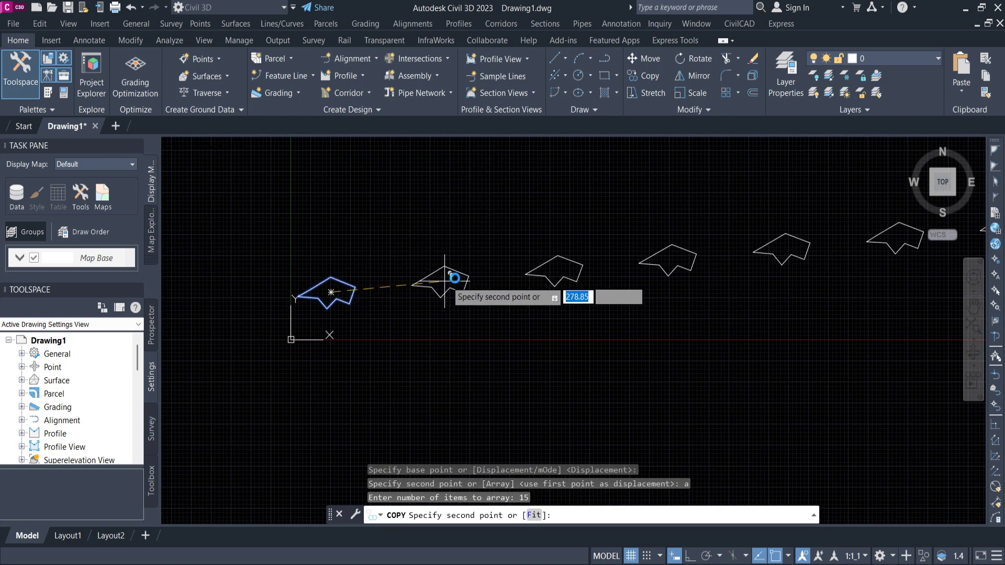
{"action": "scroll", "coordinate": [420, 290], "scroll_direction": "down", "scroll_amount": 2}
{"action": "middle_click_drag", "start_coordinate": [423, 287], "coordinate": [346, 299]}
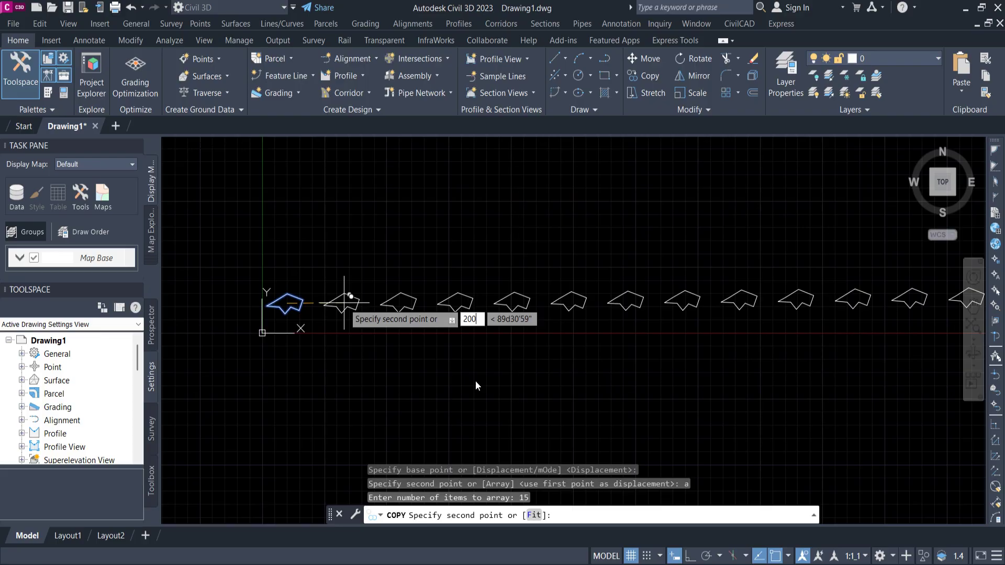
{"action": "key", "text": "Tab"}
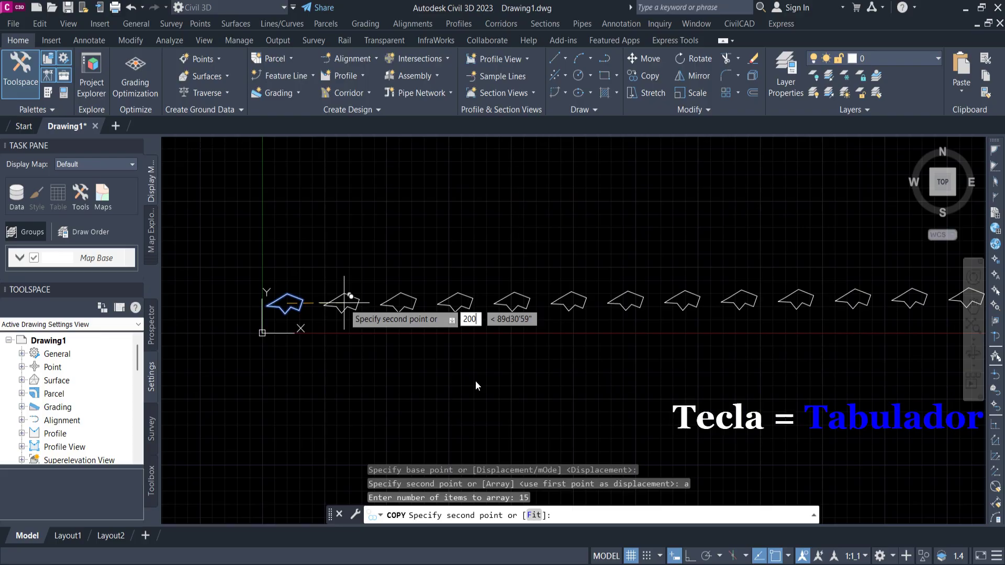
{"action": "type", "text": "18"}
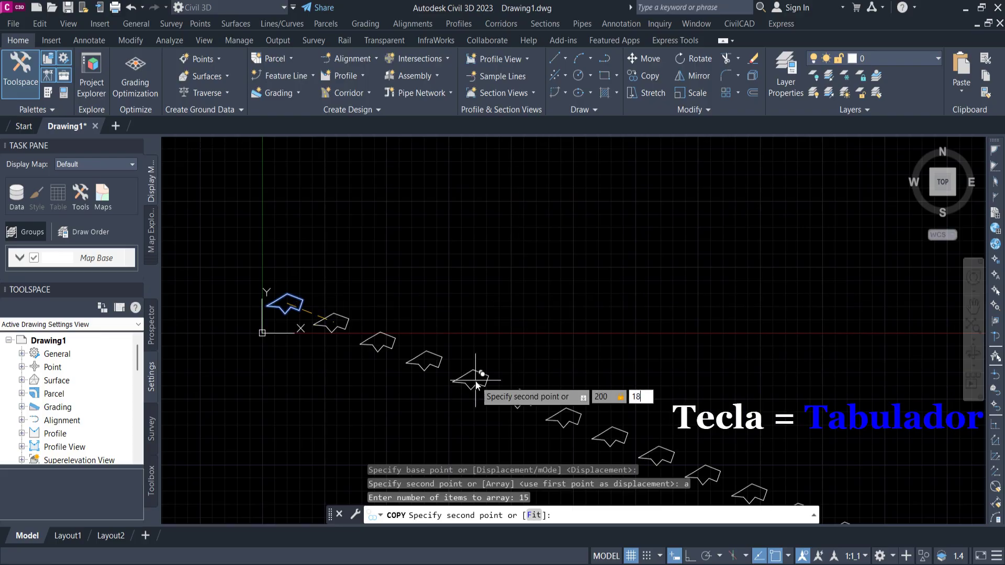
{"action": "type", "text": "0"}
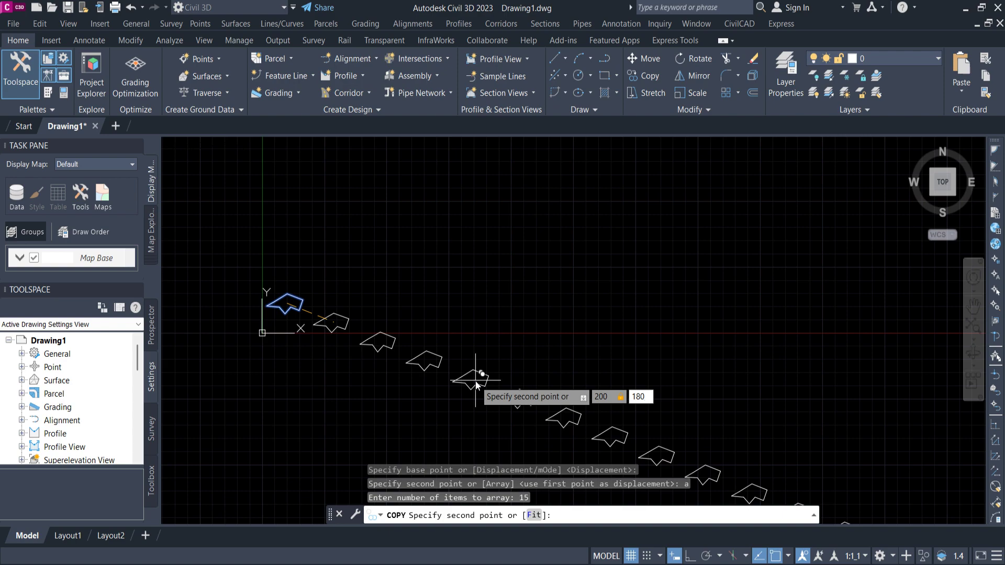
{"action": "key", "text": "Return"}
{"action": "scroll", "coordinate": [460, 367], "scroll_direction": "down", "scroll_amount": 1}
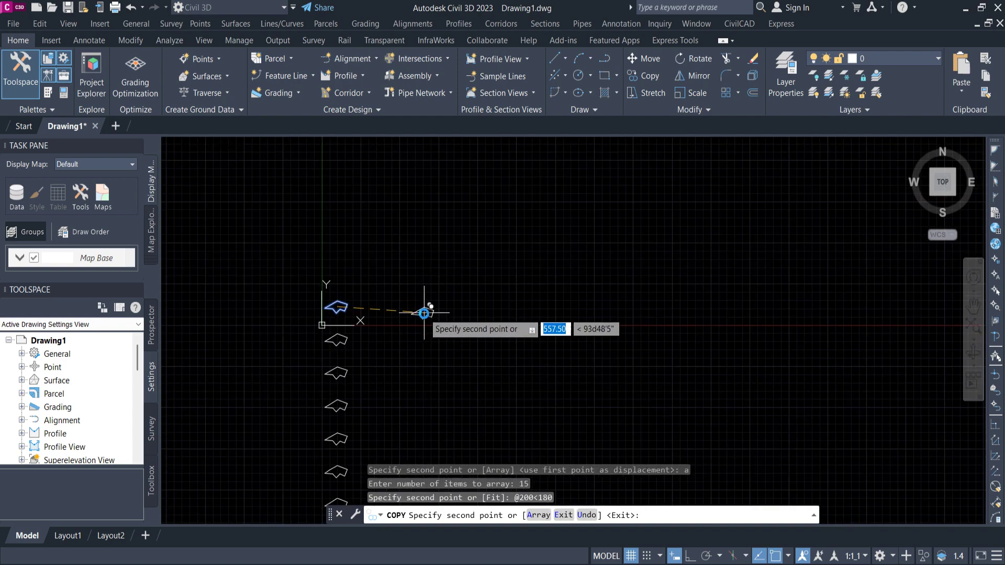
{"action": "middle_click_drag", "start_coordinate": [443, 294], "coordinate": [447, 196]}
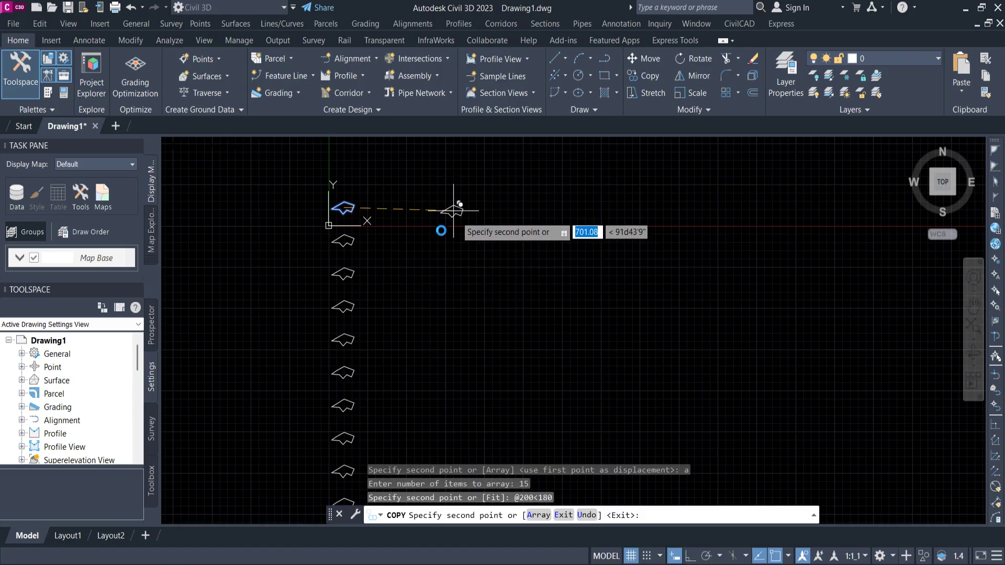
{"action": "key", "text": "Escape"}
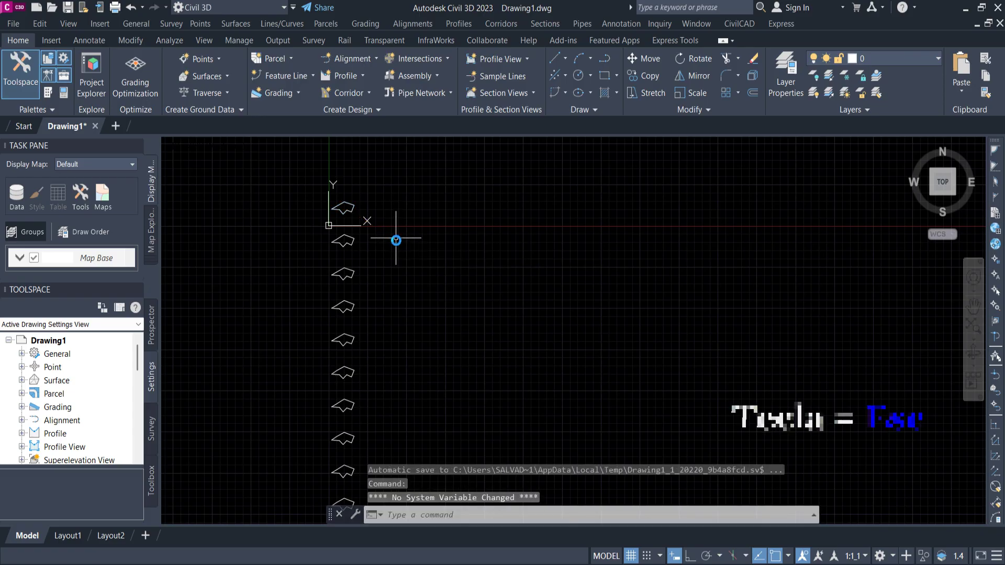
Step: Delete the 14 arrayed copies below the X axis, keeping only the original polyline
{"action": "scroll", "coordinate": [395, 238], "scroll_direction": "down", "scroll_amount": 2}
{"action": "scroll", "coordinate": [390, 249], "scroll_direction": "down", "scroll_amount": 1}
{"action": "scroll", "coordinate": [393, 268], "scroll_direction": "up", "scroll_amount": 1}
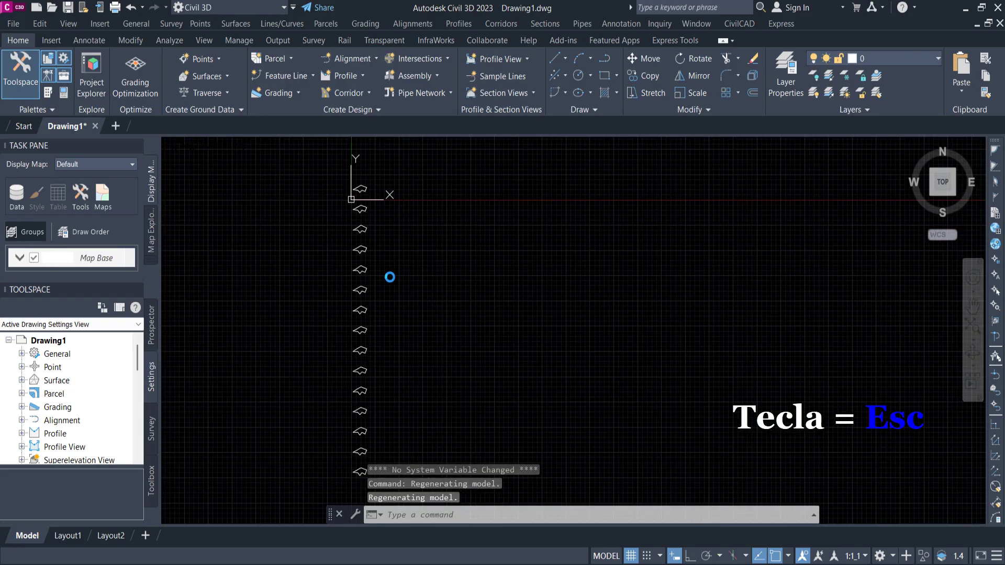
{"action": "scroll", "coordinate": [369, 187], "scroll_direction": "up", "scroll_amount": 1}
{"action": "scroll", "coordinate": [372, 219], "scroll_direction": "down", "scroll_amount": 2}
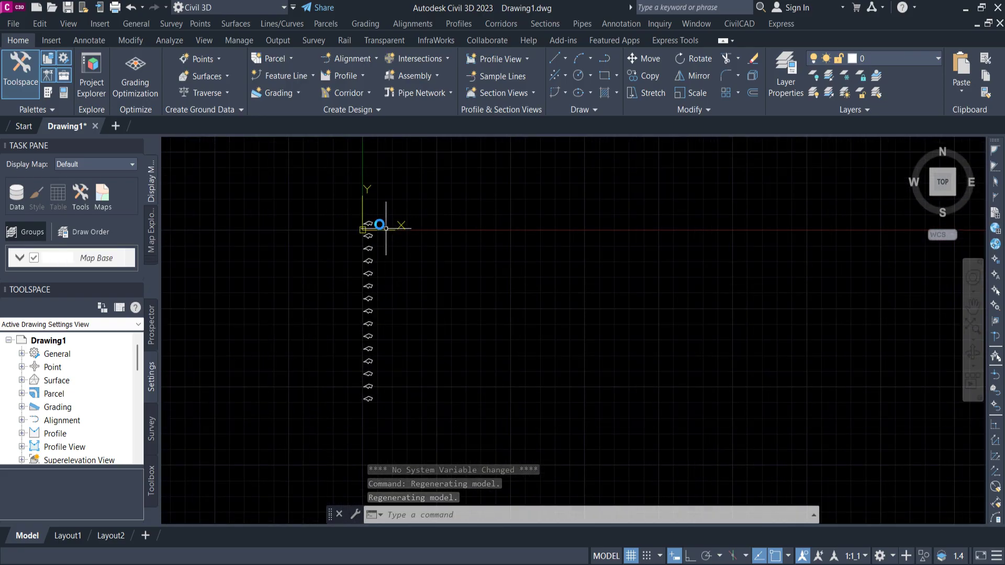
{"action": "scroll", "coordinate": [361, 224], "scroll_direction": "up", "scroll_amount": 2}
{"action": "scroll", "coordinate": [498, 209], "scroll_direction": "down", "scroll_amount": 2}
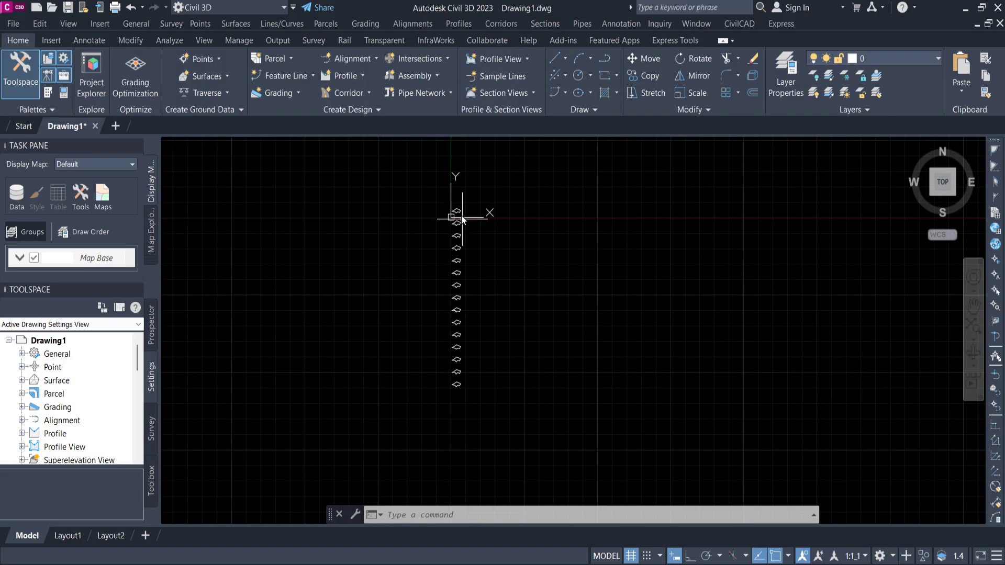
{"action": "scroll", "coordinate": [462, 219], "scroll_direction": "up", "scroll_amount": 3}
{"action": "left_click", "coordinate": [391, 231]}
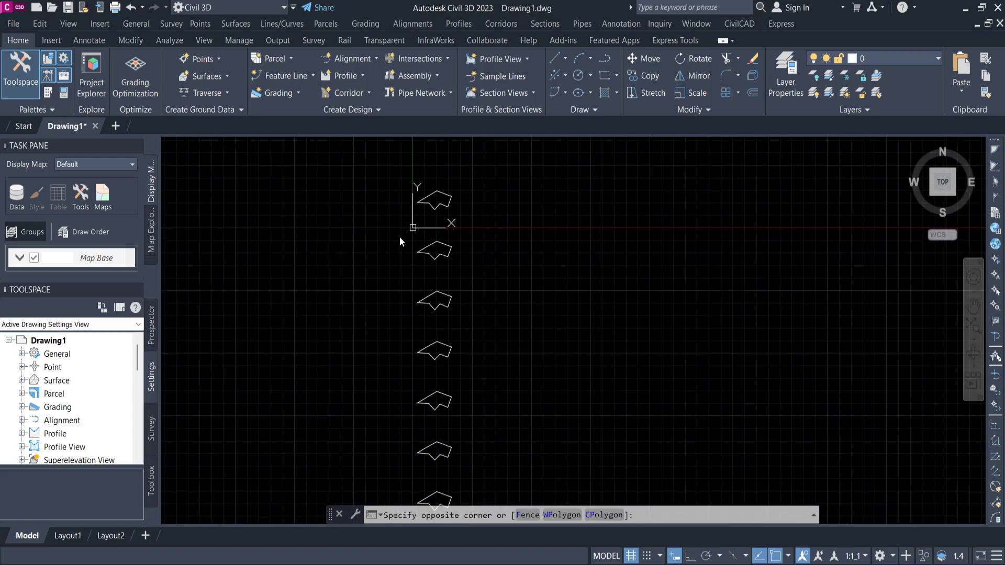
{"action": "scroll", "coordinate": [477, 314], "scroll_direction": "down", "scroll_amount": 2}
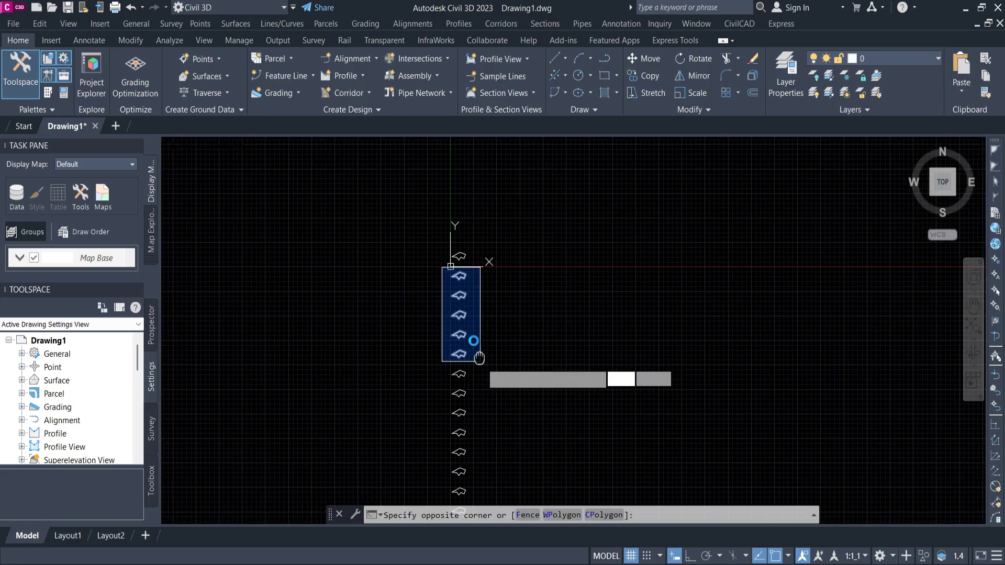
{"action": "left_click", "coordinate": [475, 487]}
{"action": "key", "text": "Delete"}
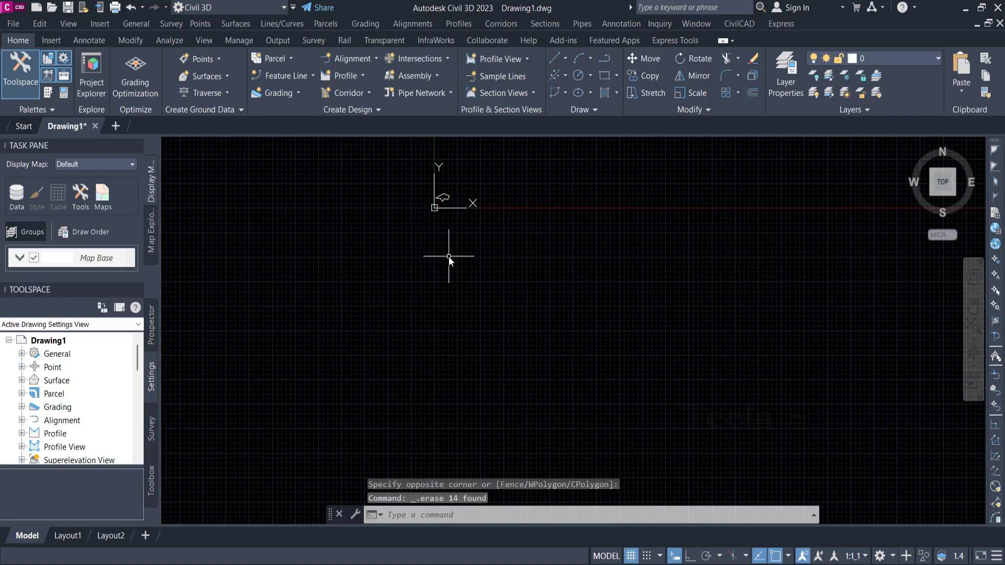
Step: Regenerate the model with the remaining polyline and the empty area beside it in view
{"action": "scroll", "coordinate": [450, 195], "scroll_direction": "up", "scroll_amount": 4}
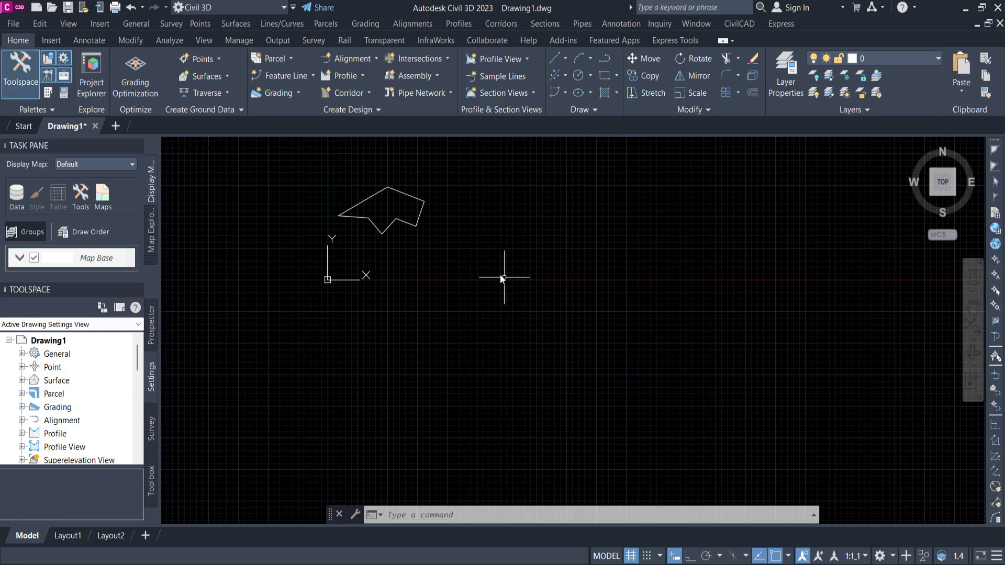
{"action": "scroll", "coordinate": [444, 193], "scroll_direction": "up", "scroll_amount": 5}
{"action": "scroll", "coordinate": [448, 213], "scroll_direction": "down", "scroll_amount": 3}
{"action": "middle_click_drag", "start_coordinate": [495, 201], "coordinate": [426, 216]}
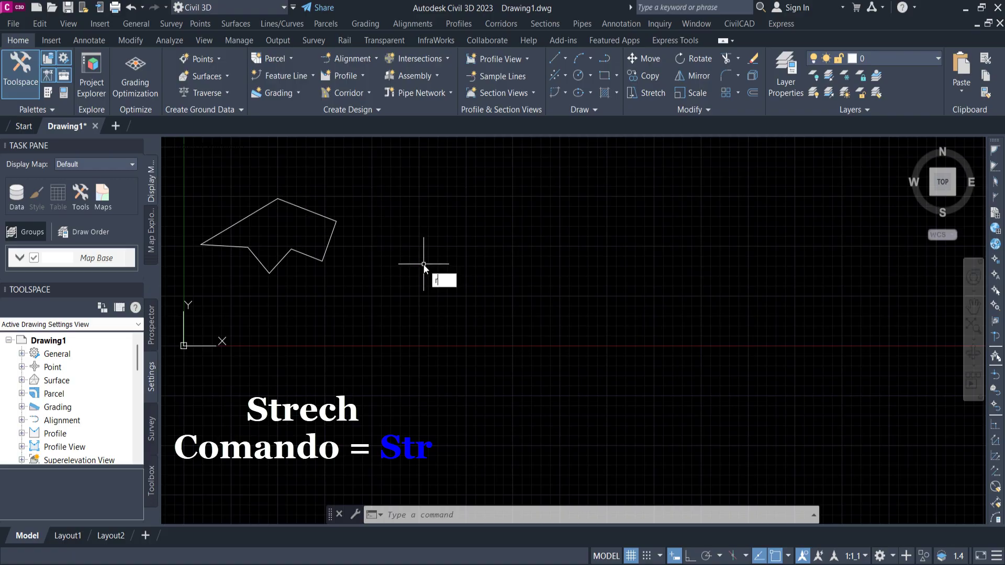
{"action": "type", "text": "e"}
{"action": "key", "text": "Return"}
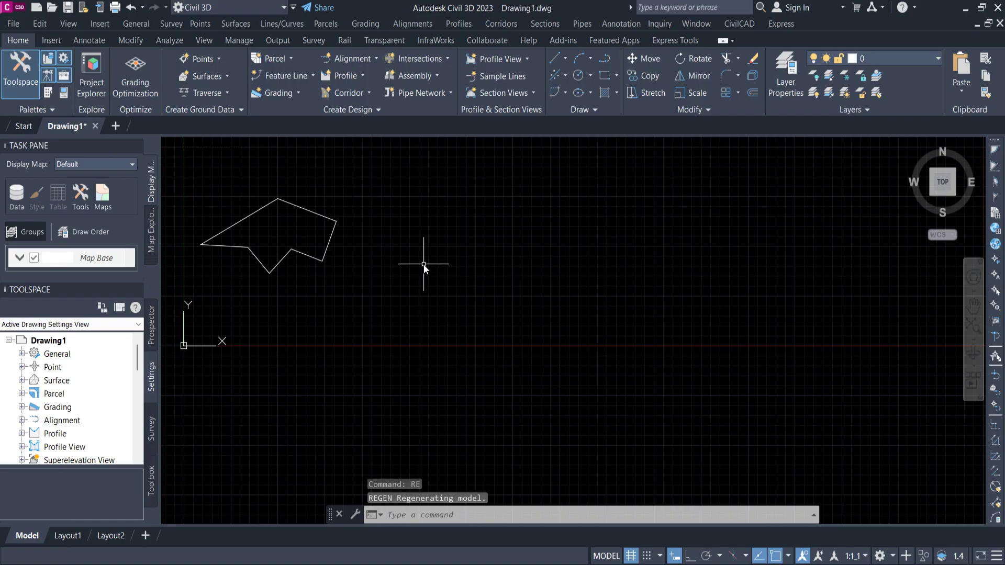
Step: Draw a 50 by 50 rectangle in the empty area on the polyline's east side
{"action": "type", "text": "rec"}
{"action": "left_click", "coordinate": [467, 294]}
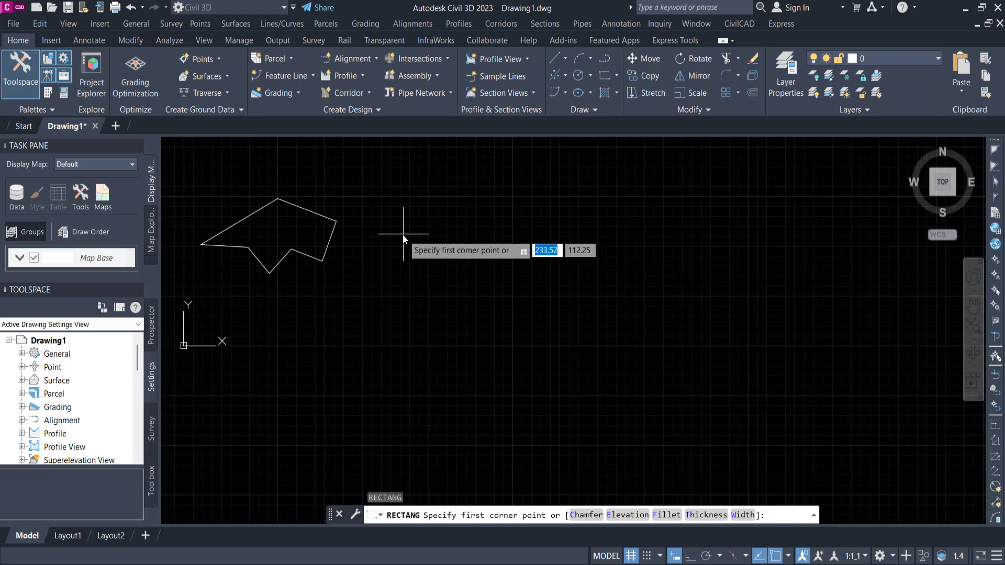
{"action": "middle_click_drag", "start_coordinate": [412, 228], "coordinate": [351, 234]}
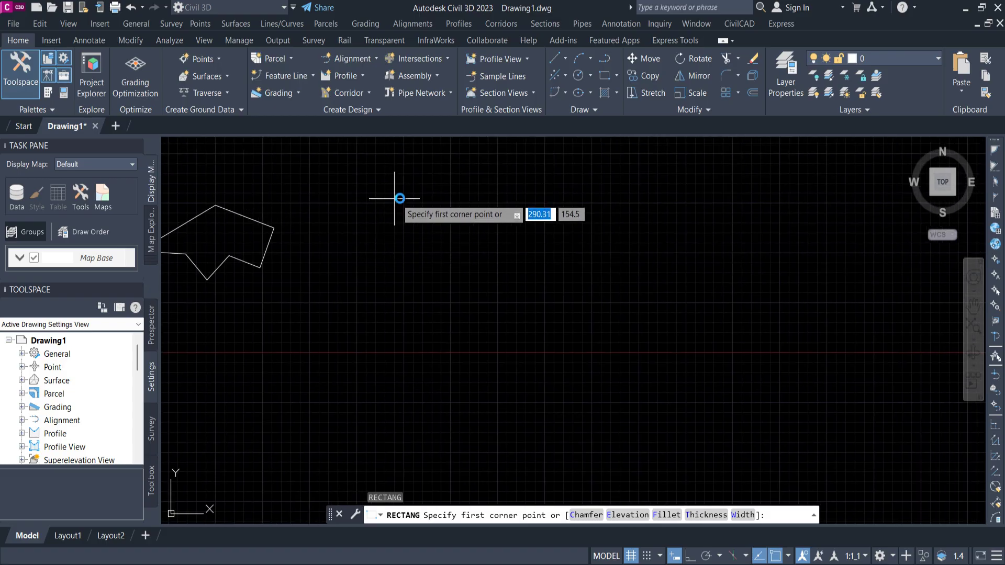
{"action": "left_click", "coordinate": [398, 226]}
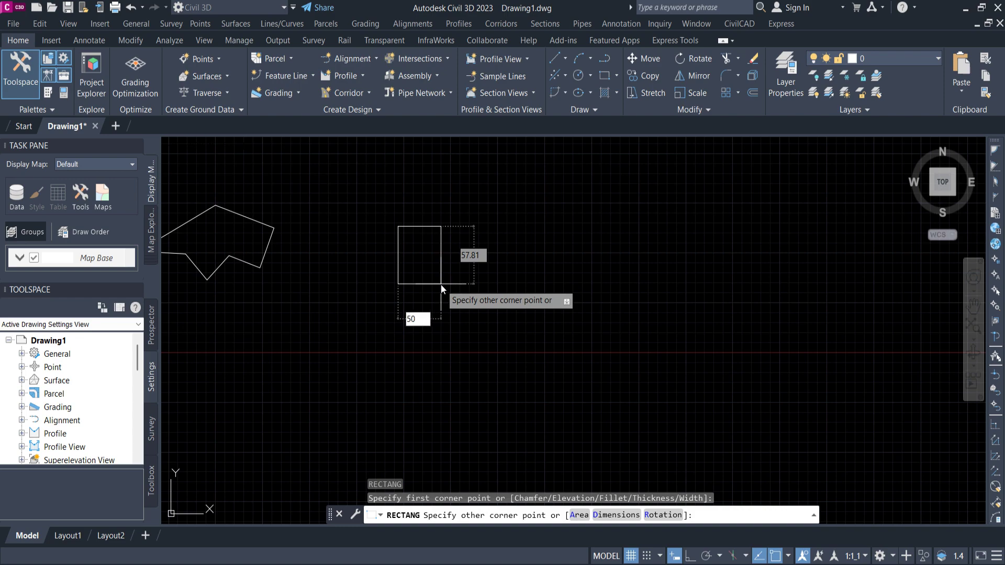
{"action": "type", "text": "50"}
{"action": "key", "text": "Tab"}
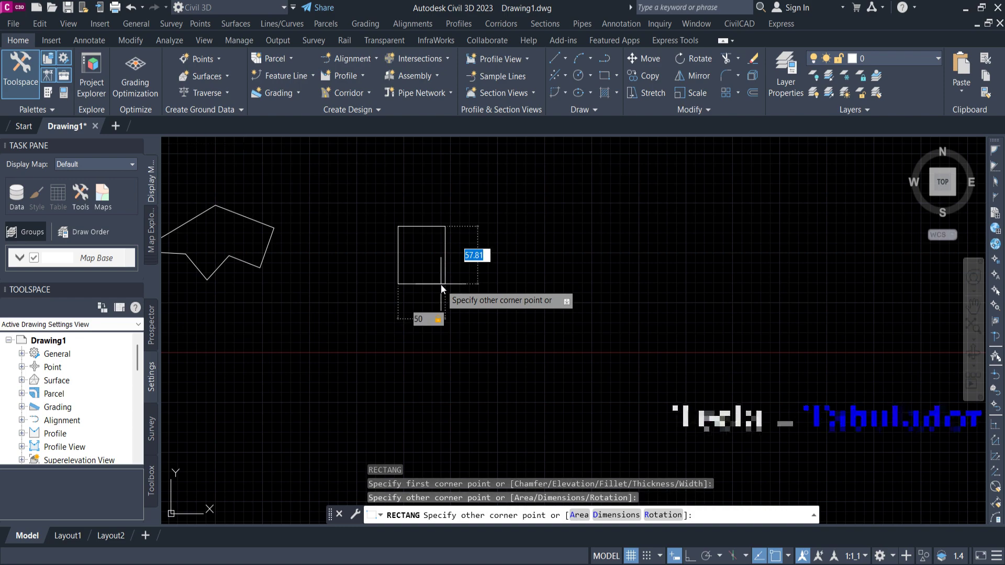
{"action": "type", "text": "50"}
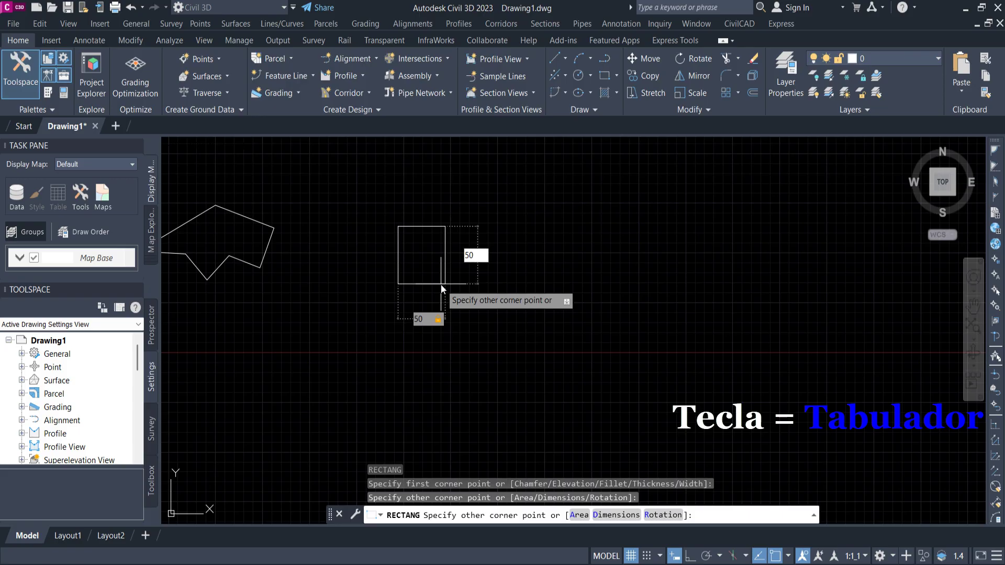
{"action": "key", "text": "Return"}
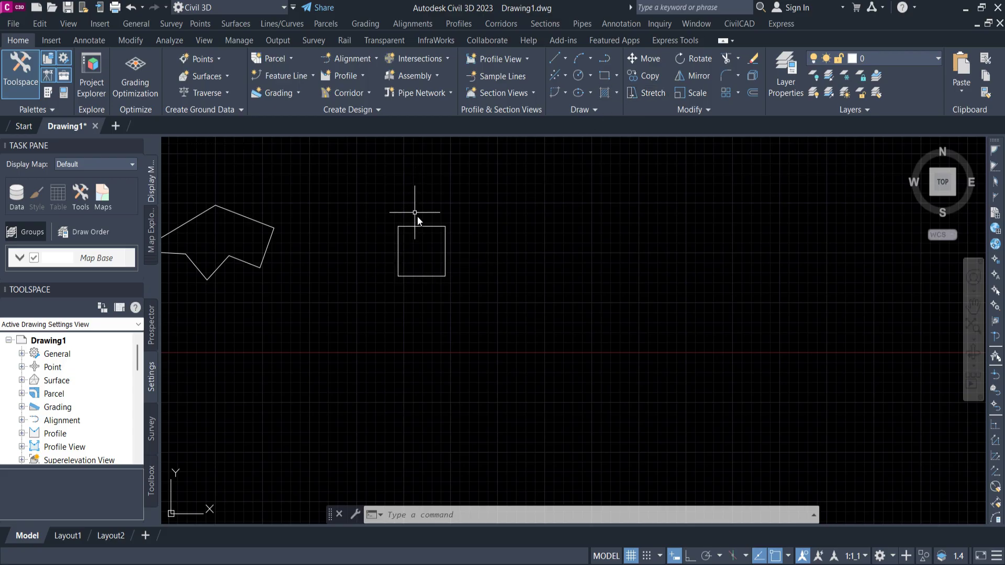
{"action": "left_click", "coordinate": [495, 312]}
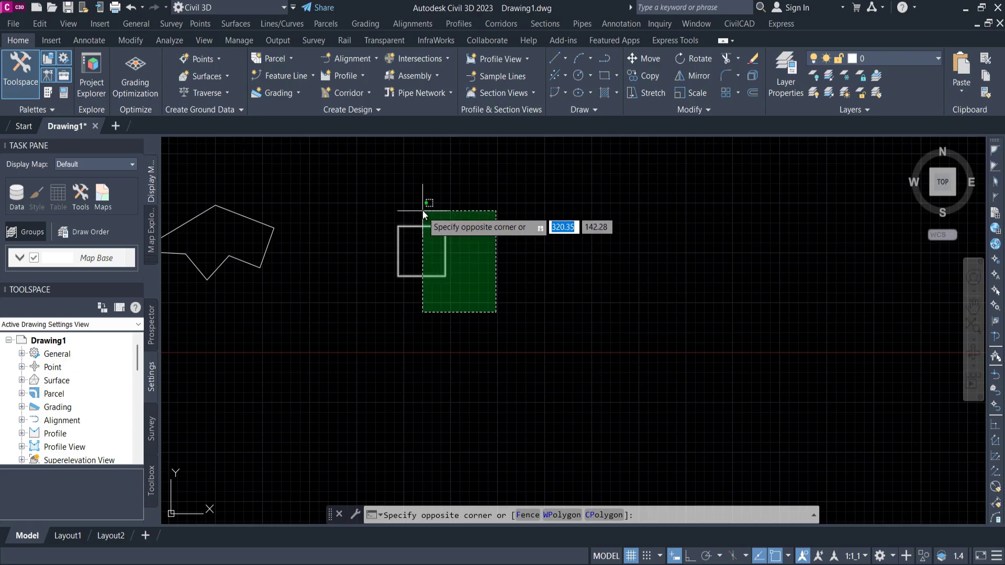
{"action": "scroll", "coordinate": [419, 210], "scroll_direction": "up", "scroll_amount": 4}
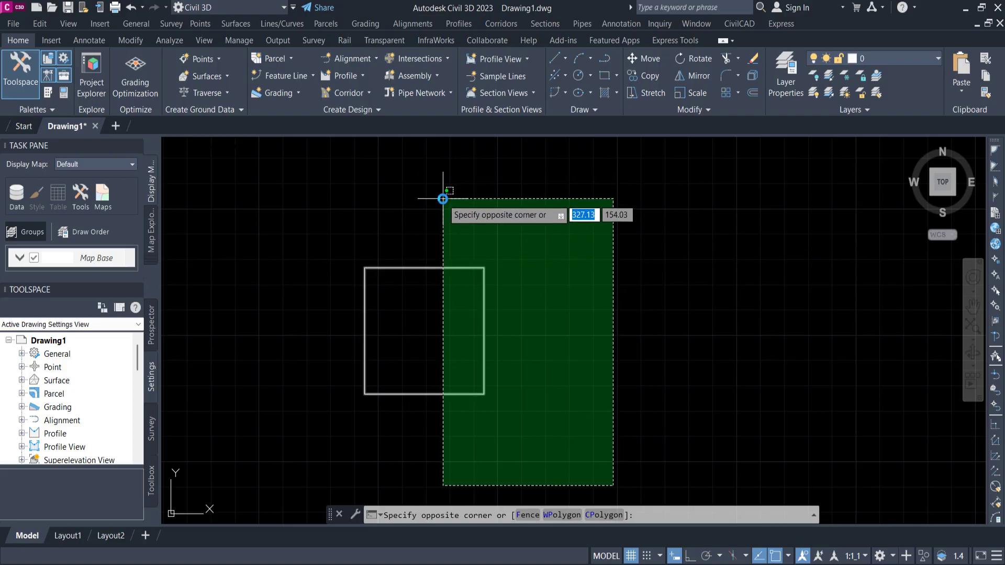
{"action": "key", "text": "Escape"}
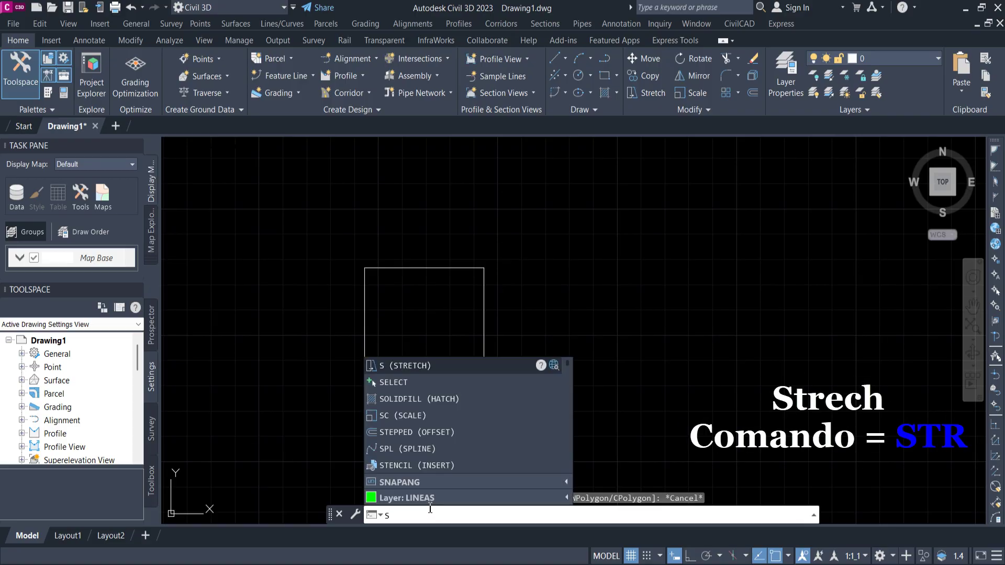
Step: Stretch the square eastward from its east side's midpoint, to about 121 from the original geometric center
{"action": "left_click", "coordinate": [402, 364]}
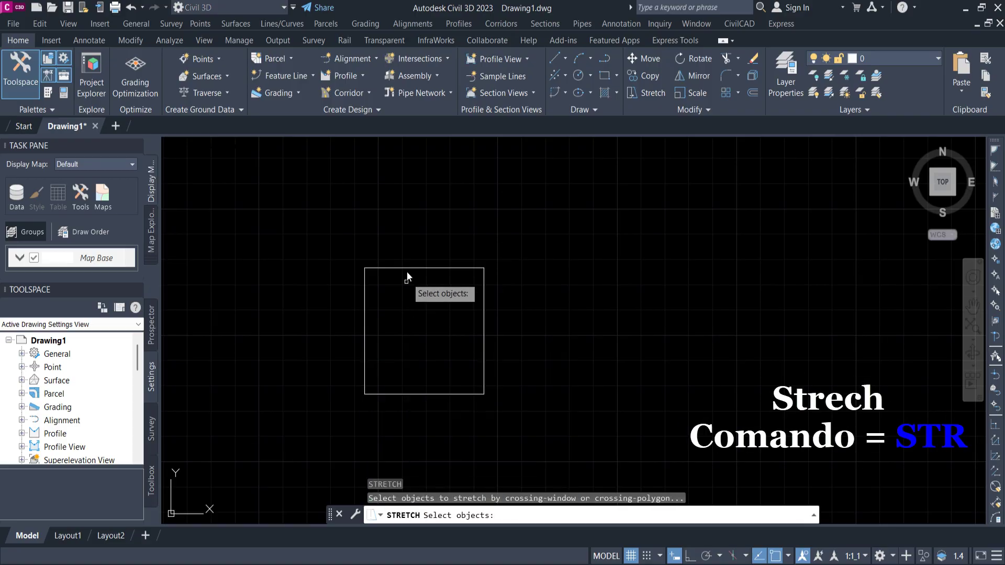
{"action": "left_click", "coordinate": [537, 437]}
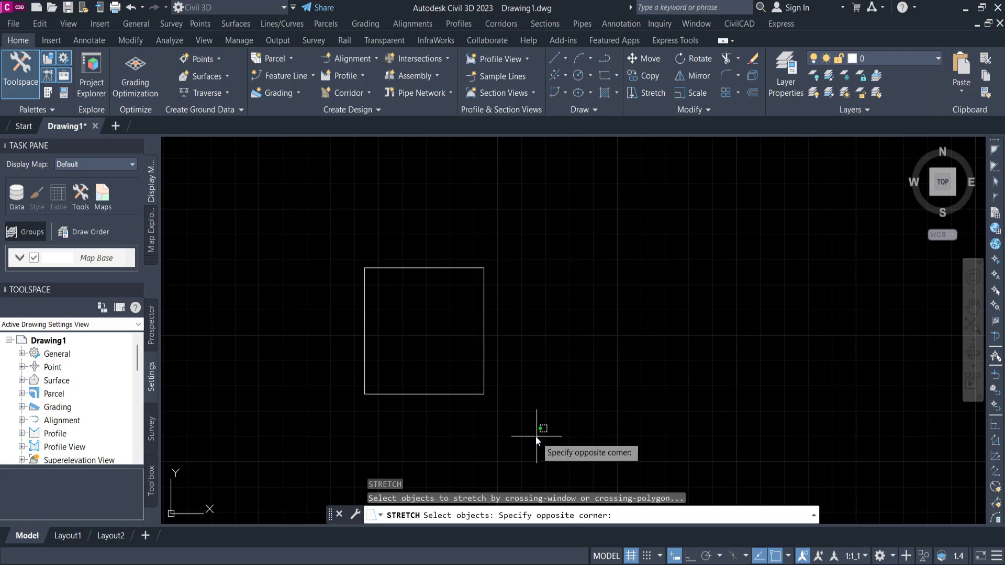
{"action": "left_click", "coordinate": [425, 231]}
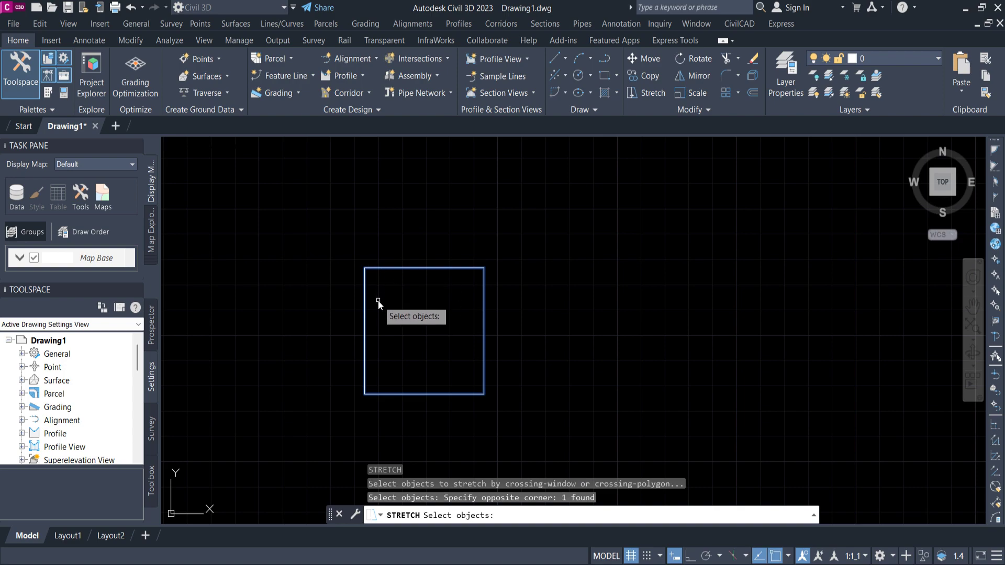
{"action": "key", "text": "Return"}
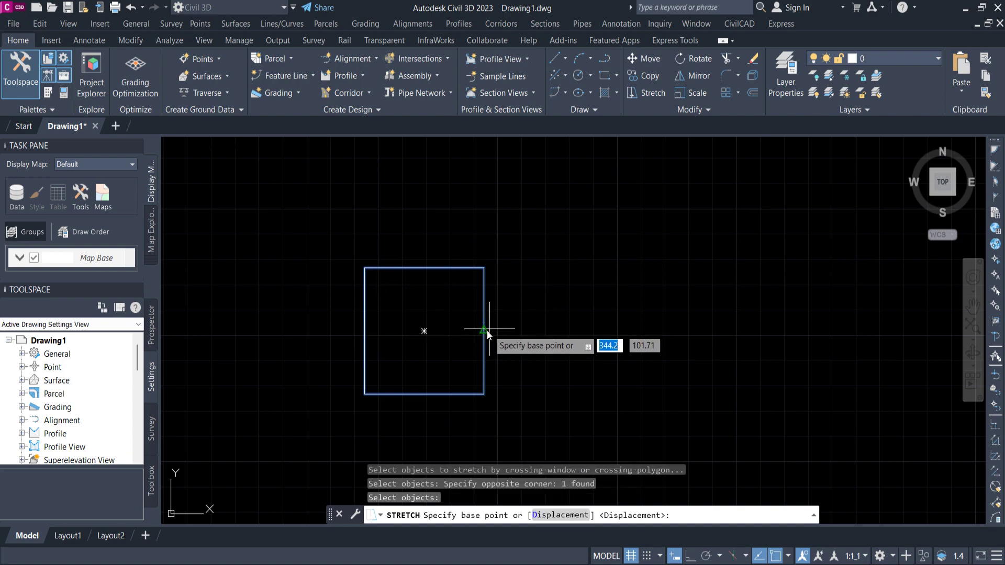
{"action": "left_click", "coordinate": [482, 331]}
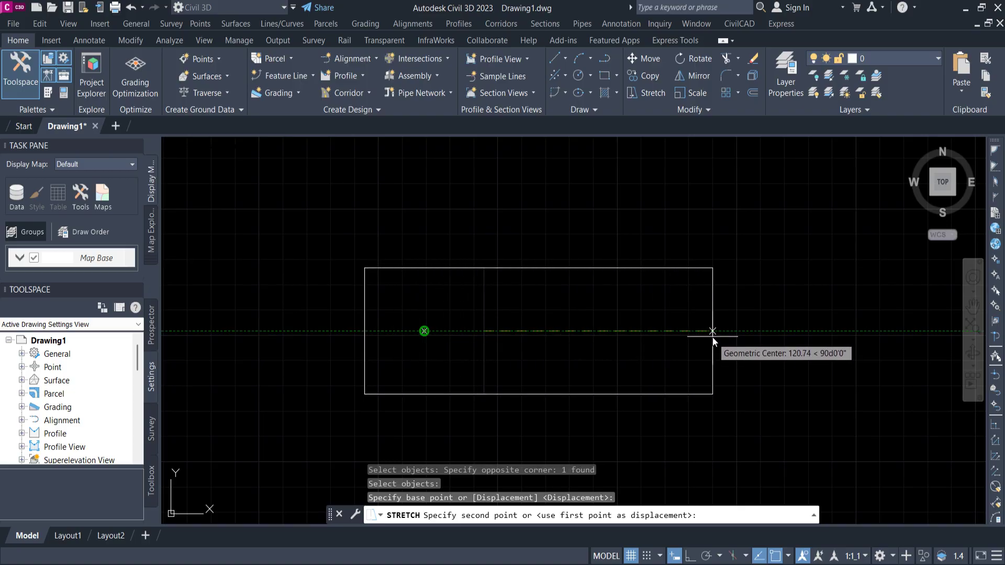
{"action": "left_click", "coordinate": [712, 337]}
{"action": "scroll", "coordinate": [601, 324], "scroll_direction": "down", "scroll_amount": 2}
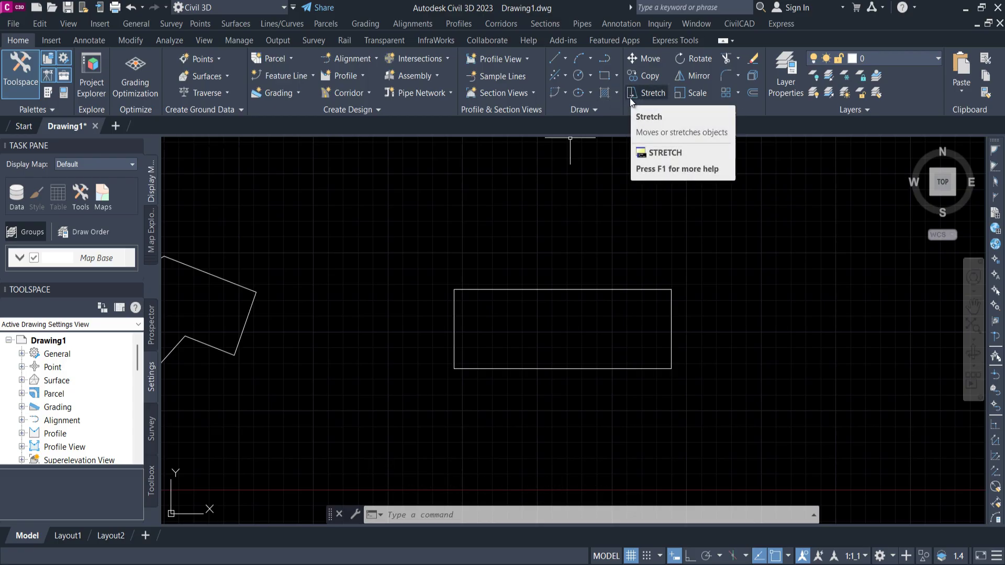
{"action": "middle_click_drag", "start_coordinate": [504, 259], "coordinate": [488, 213]}
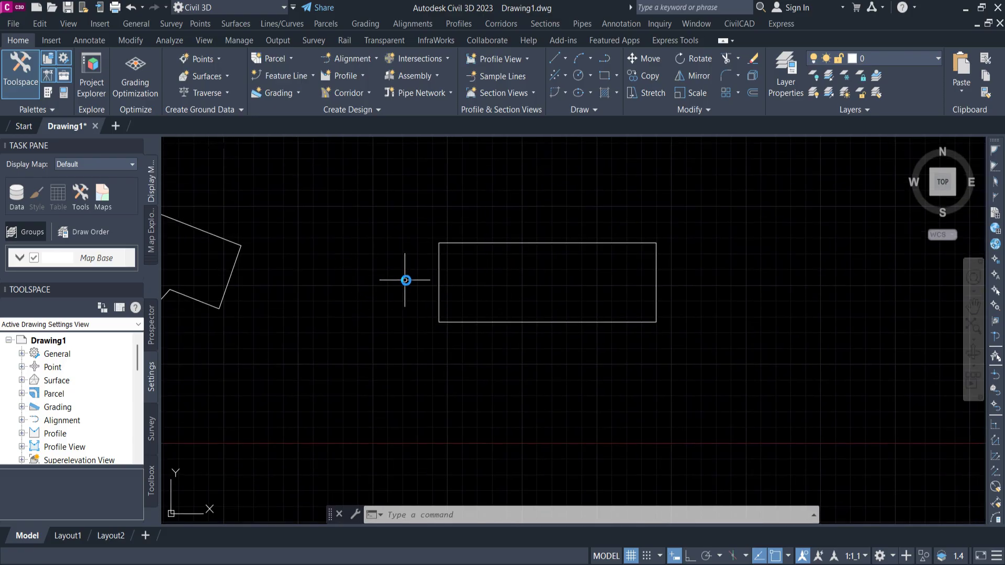
{"action": "left_click", "coordinate": [379, 276]}
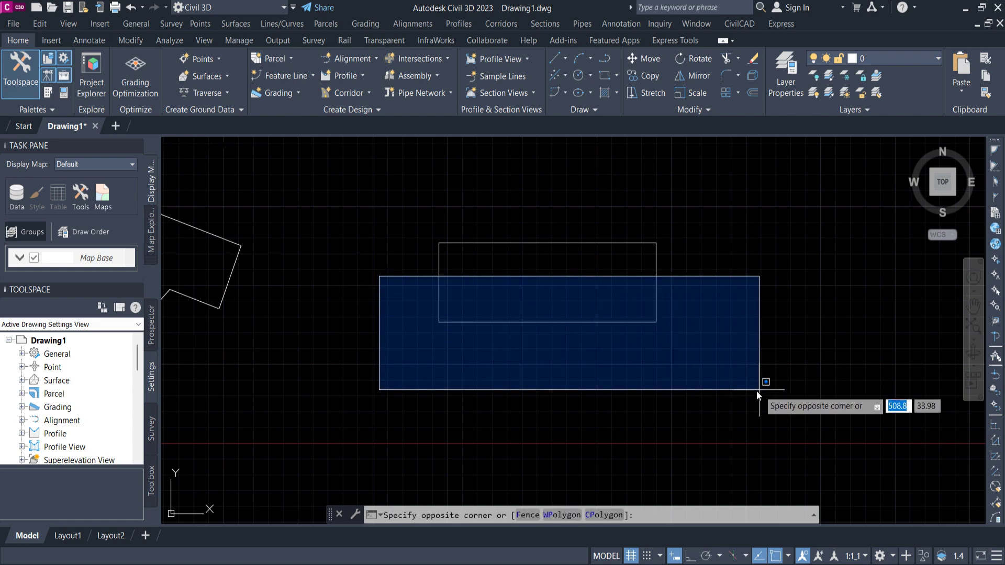
{"action": "middle_click_drag", "start_coordinate": [663, 397], "coordinate": [659, 389]}
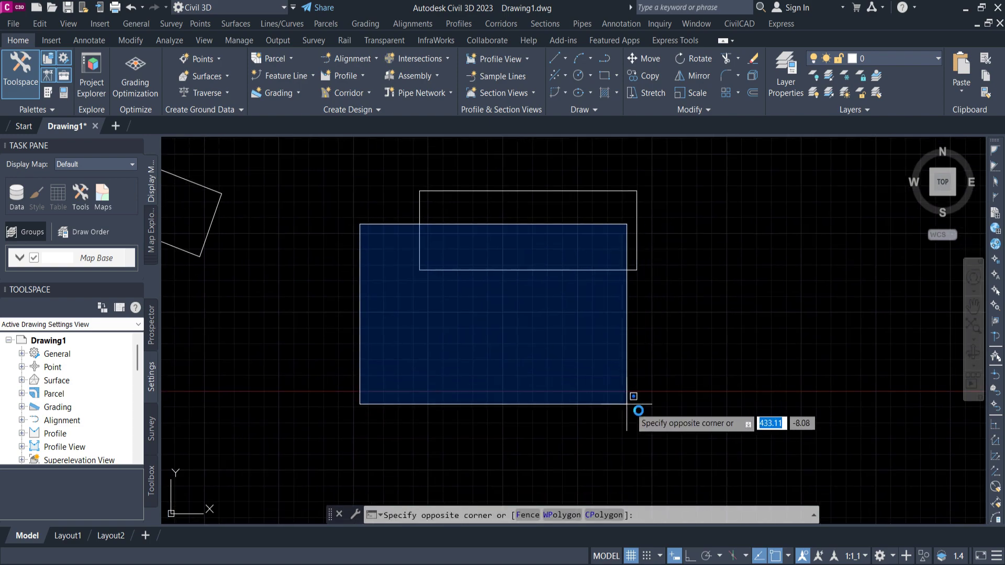
{"action": "left_click", "coordinate": [738, 440]}
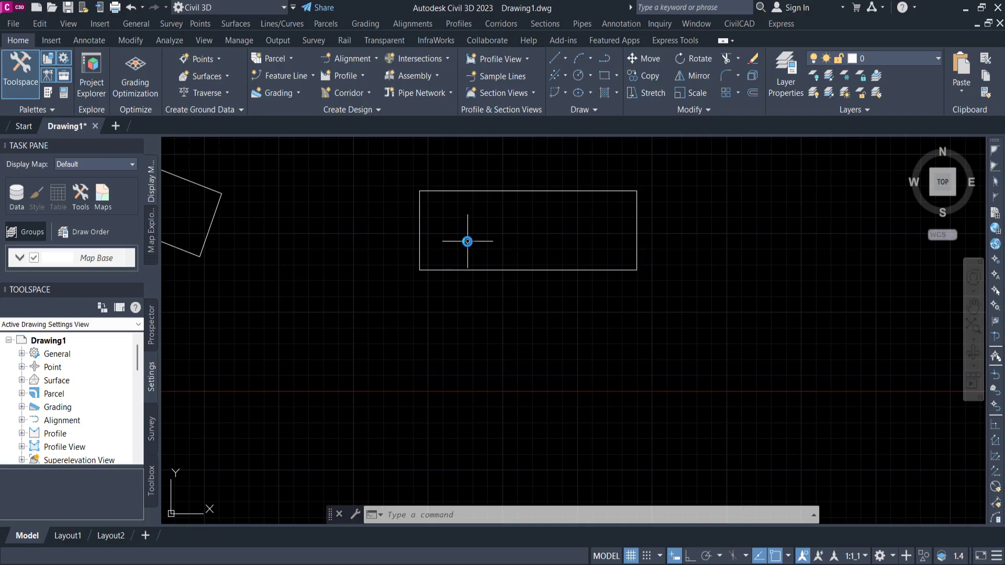
{"action": "middle_click_drag", "start_coordinate": [467, 241], "coordinate": [467, 247]}
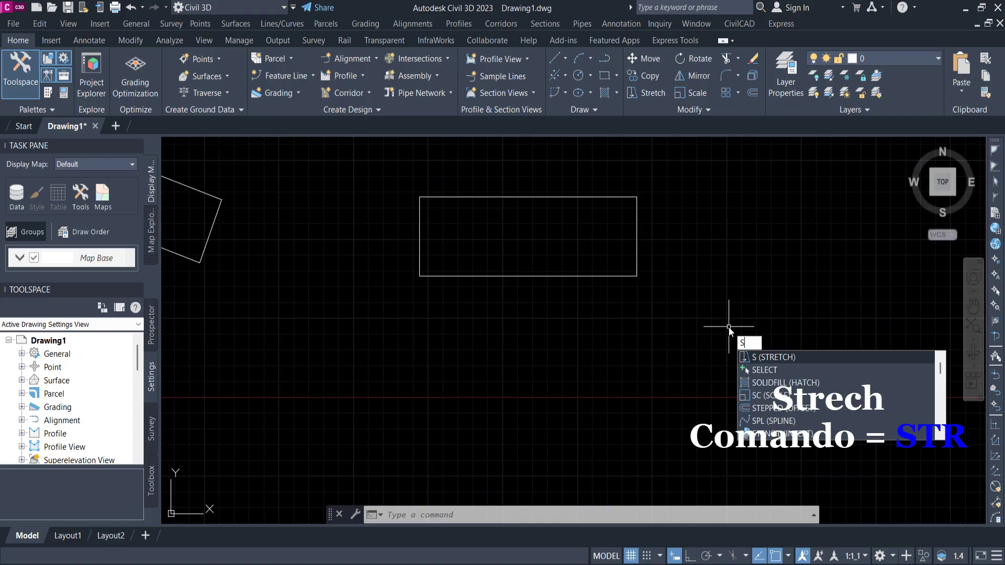
Step: Stretch the rectangle's south side straight down by about 115 from its midpoint, and end the command
{"action": "key", "text": "Return"}
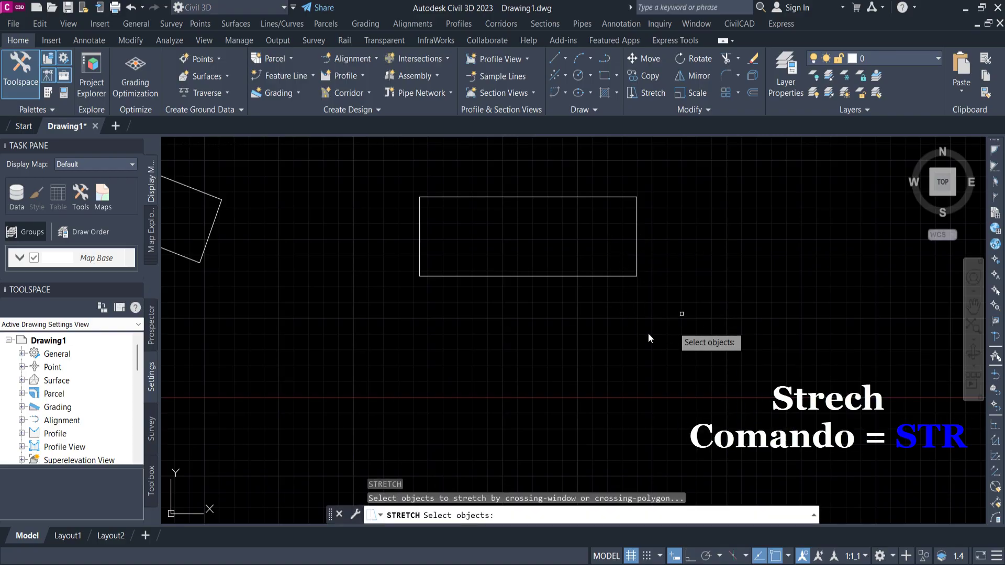
{"action": "left_click", "coordinate": [695, 337]}
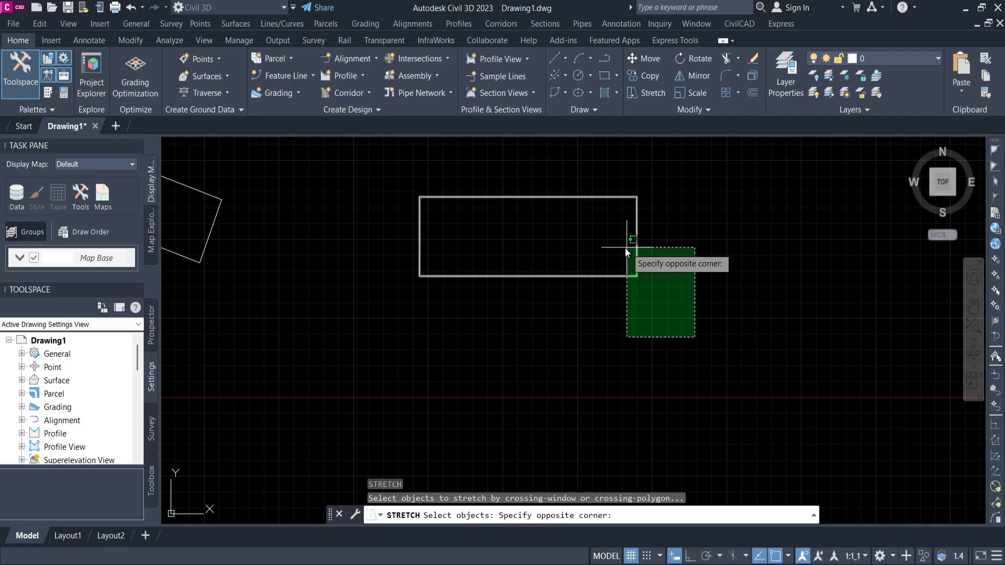
{"action": "left_click", "coordinate": [370, 223]}
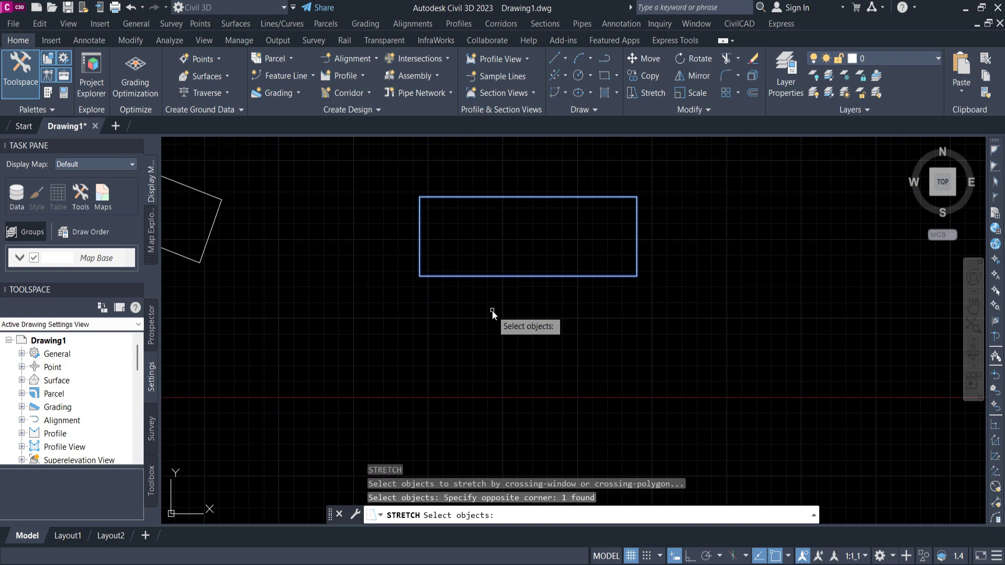
{"action": "key", "text": "Return"}
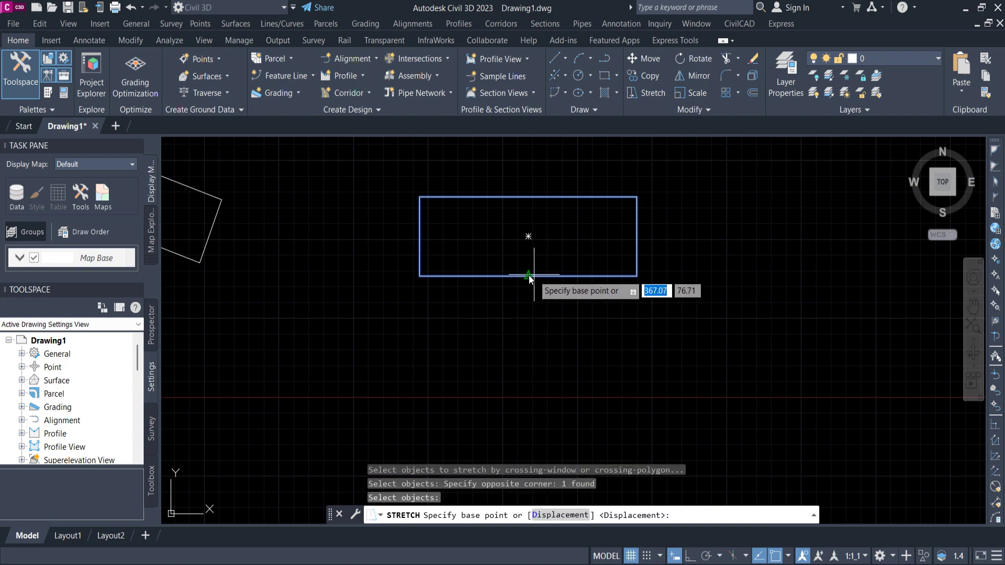
{"action": "left_click", "coordinate": [528, 276]}
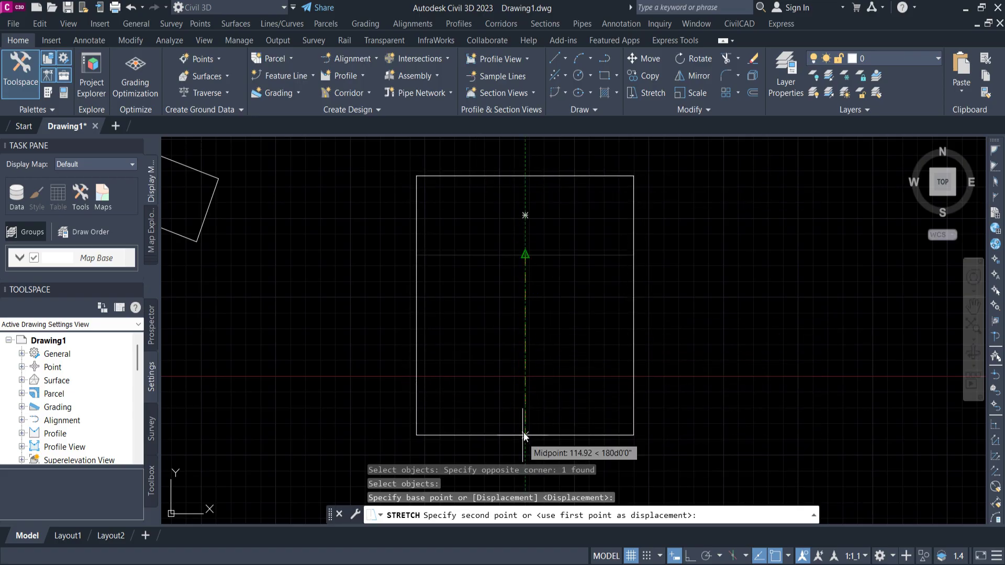
{"action": "left_click", "coordinate": [523, 434]}
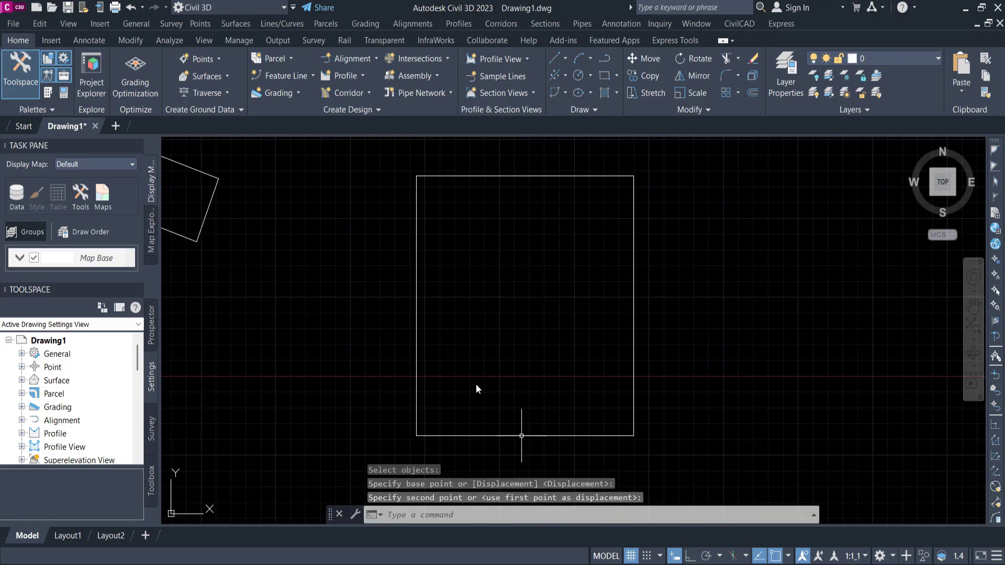
{"action": "scroll", "coordinate": [478, 350], "scroll_direction": "down", "scroll_amount": 4}
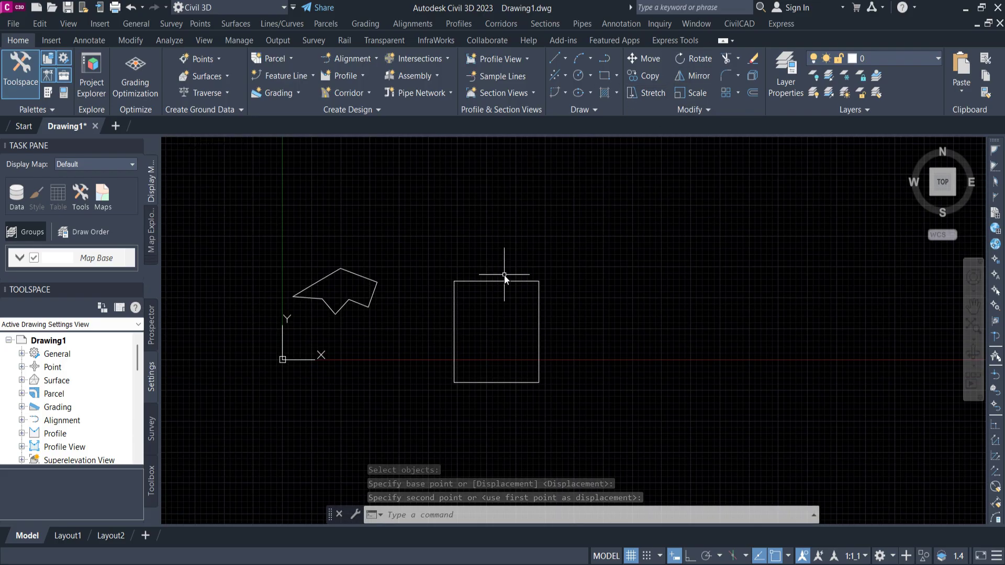
{"action": "key", "text": "Escape"}
{"action": "key", "text": "Escape"}
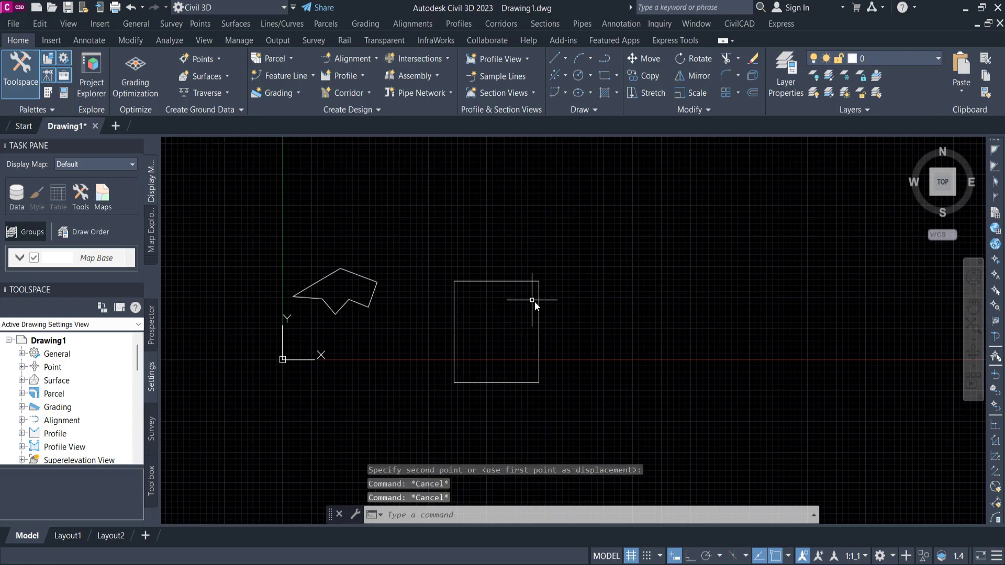
{"action": "middle_click_drag", "start_coordinate": [532, 300], "coordinate": [499, 291]}
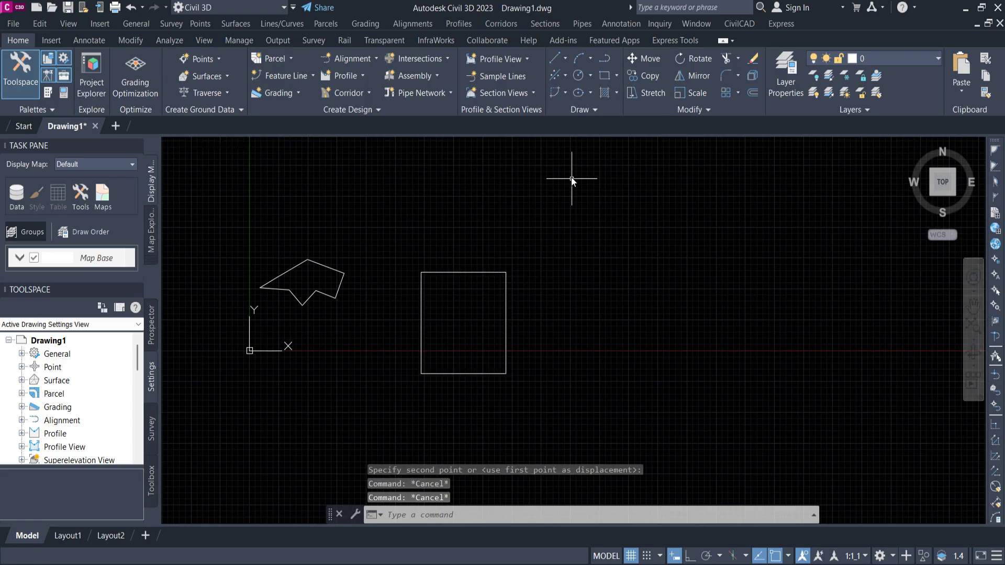
{"action": "middle_click_drag", "start_coordinate": [567, 282], "coordinate": [505, 263]}
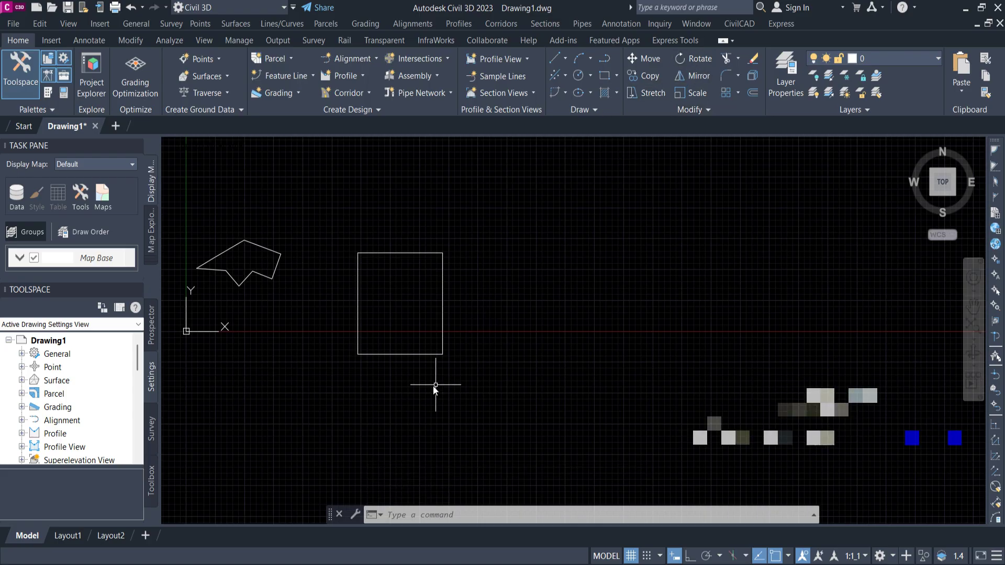
{"action": "key", "text": "Escape"}
{"action": "key", "text": "Escape"}
{"action": "scroll", "coordinate": [421, 335], "scroll_direction": "down", "scroll_amount": 2}
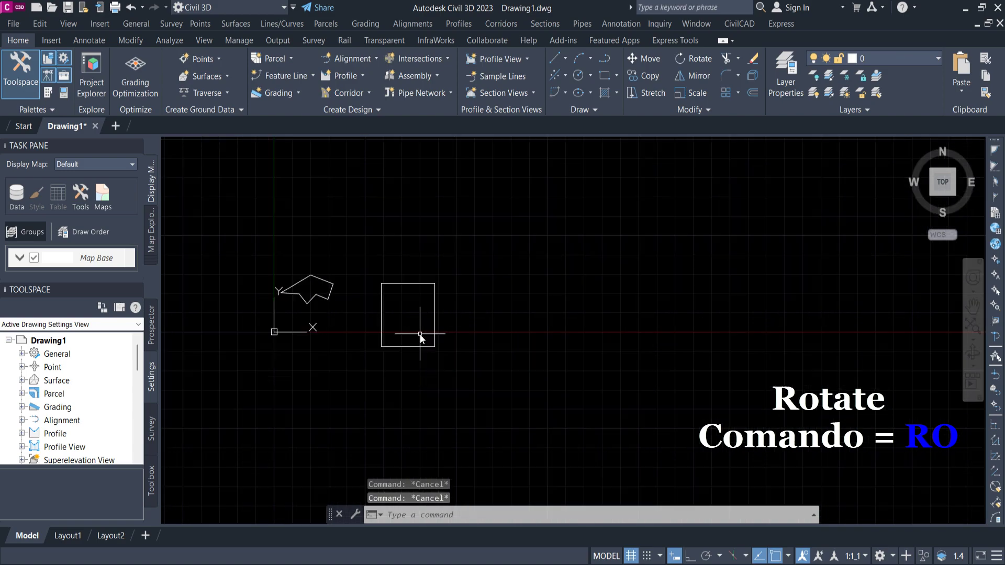
{"action": "scroll", "coordinate": [413, 361], "scroll_direction": "up", "scroll_amount": 4}
{"action": "scroll", "coordinate": [406, 358], "scroll_direction": "down", "scroll_amount": 2}
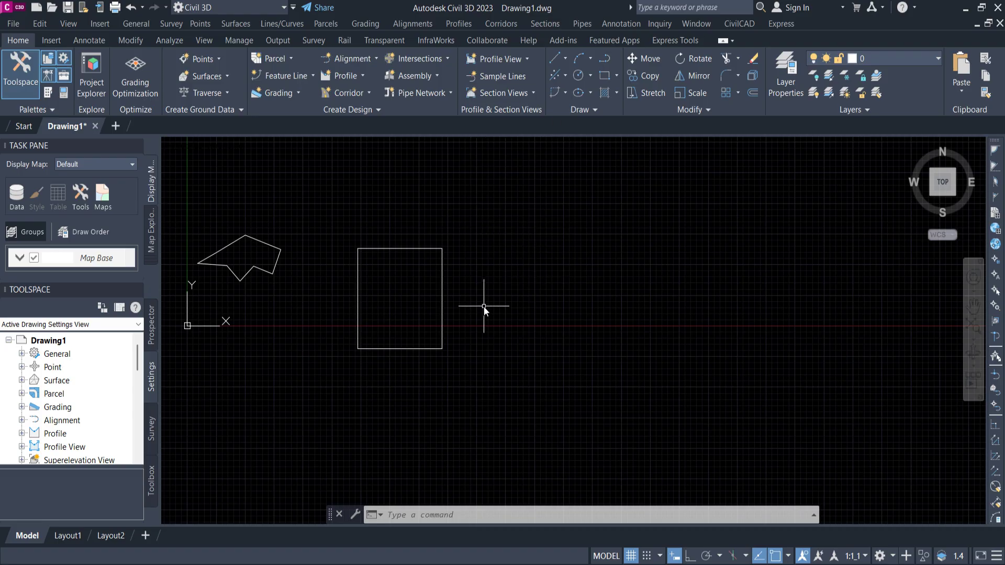
{"action": "type", "text": "ro"}
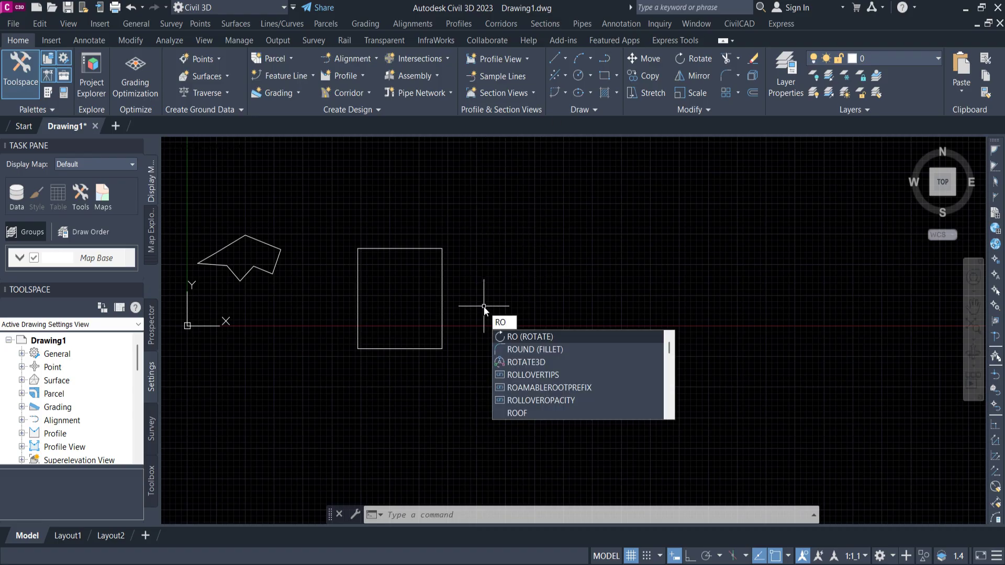
{"action": "left_click", "coordinate": [488, 298]}
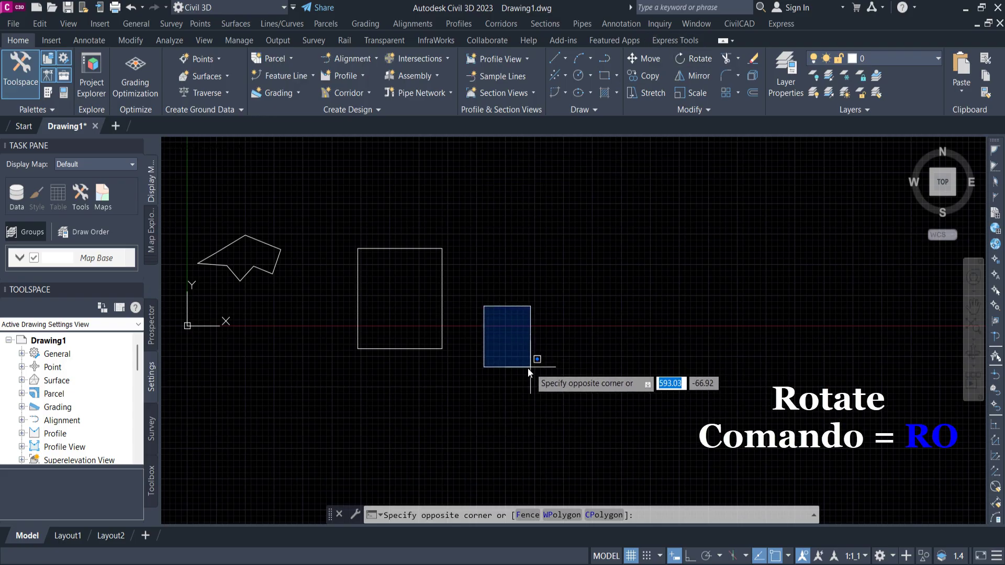
{"action": "key", "text": "Escape"}
Step: Rotate the stretched rectangle counter-clockwise by about 28 degrees around its northeast corner
{"action": "type", "text": "RO"}
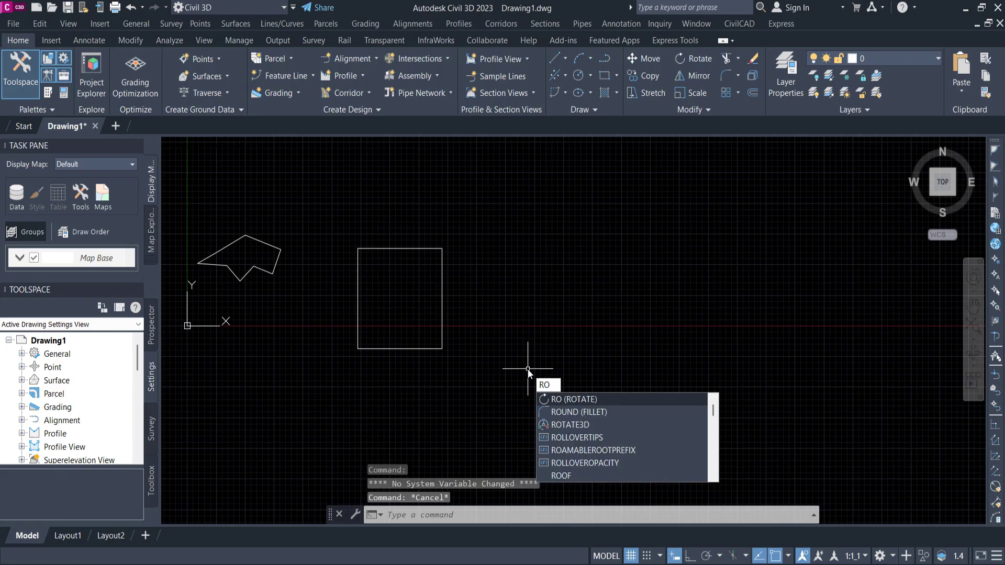
{"action": "key", "text": "Return"}
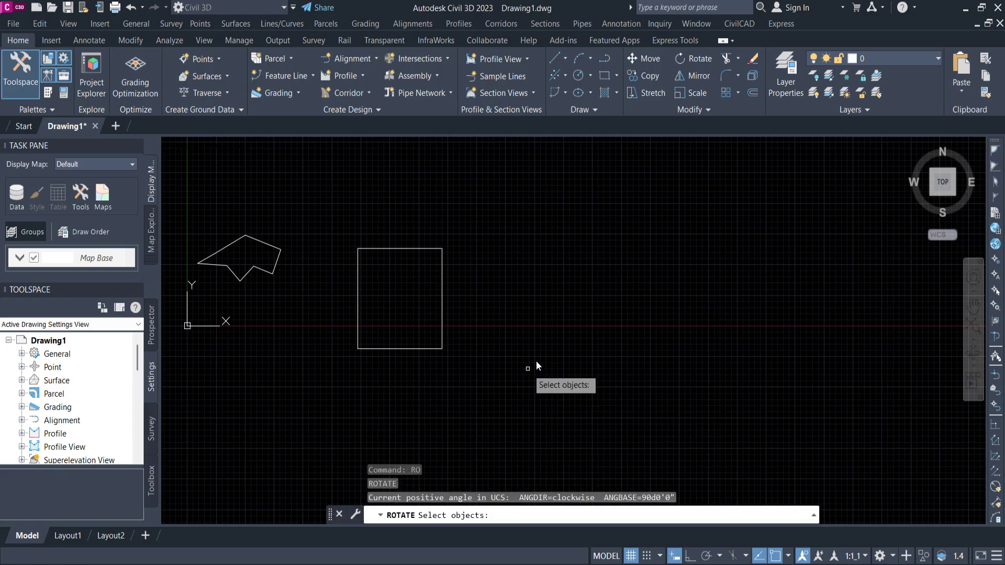
{"action": "left_click", "coordinate": [482, 379]}
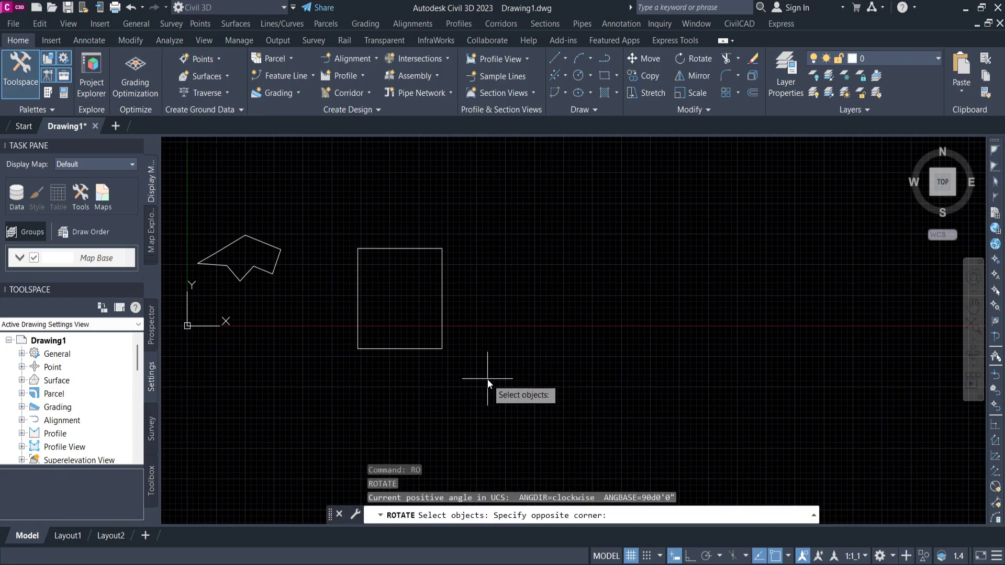
{"action": "left_click", "coordinate": [353, 206]}
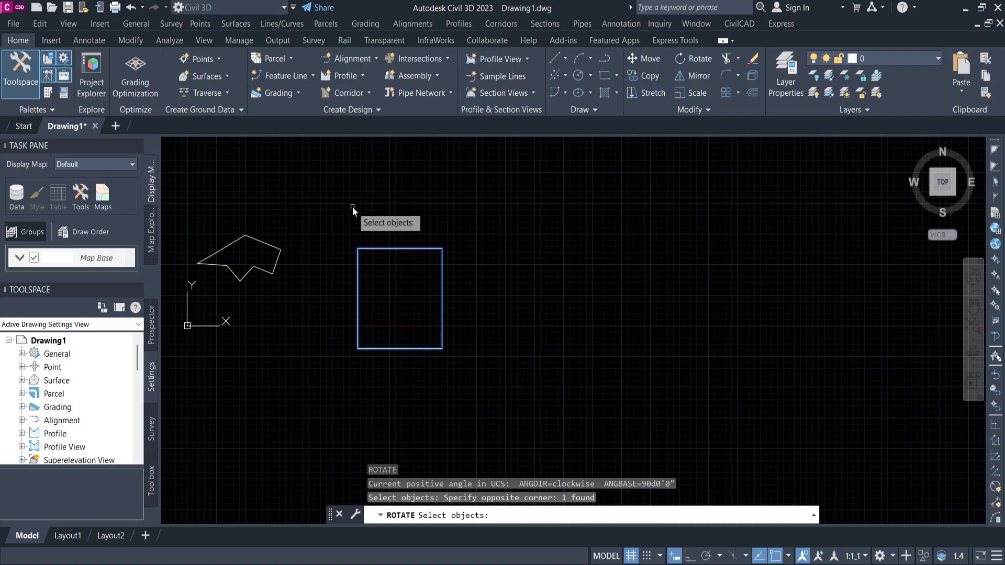
{"action": "key", "text": "Return"}
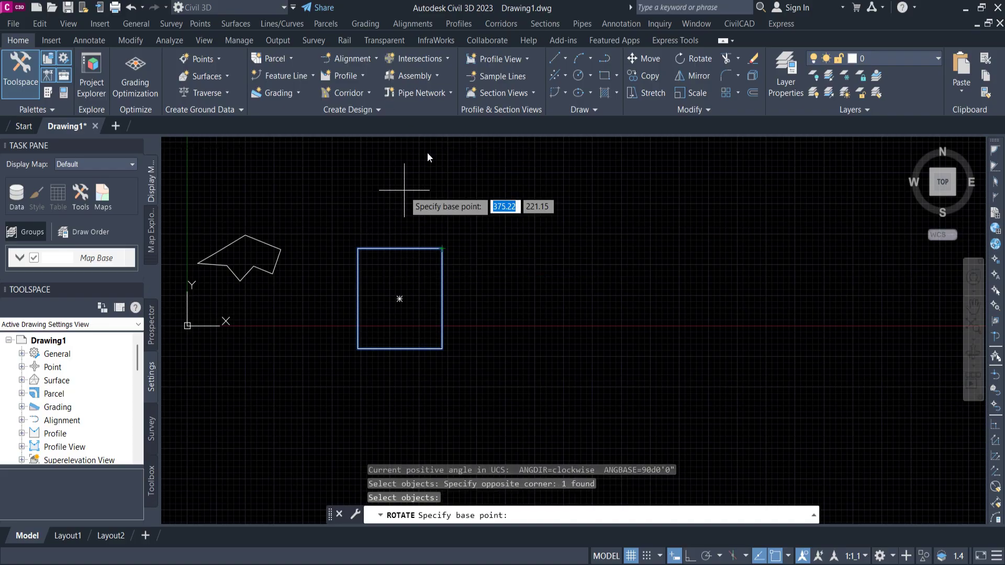
{"action": "left_click", "coordinate": [442, 248]}
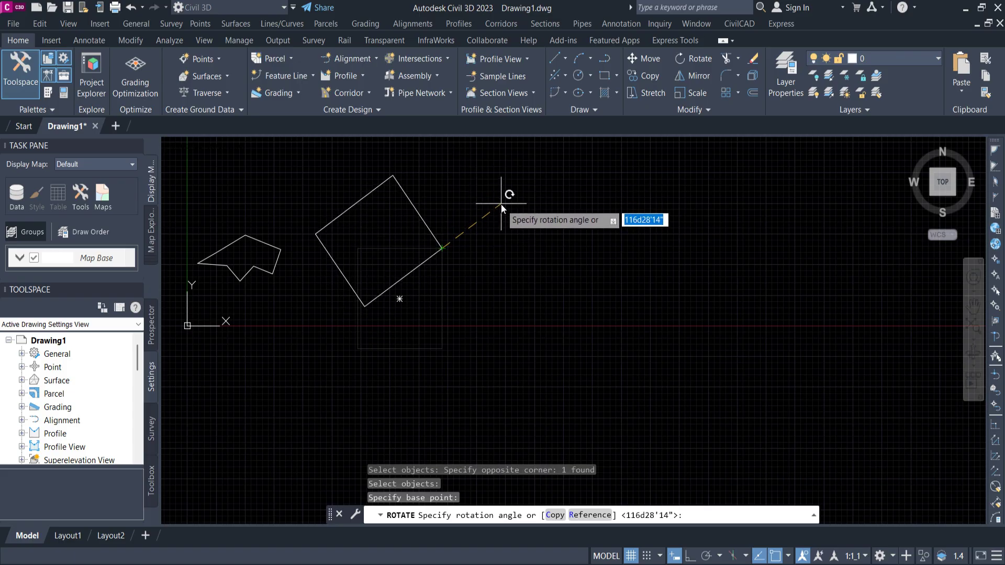
{"action": "left_click", "coordinate": [537, 196]}
{"action": "scroll", "coordinate": [411, 227], "scroll_direction": "down", "scroll_amount": 3}
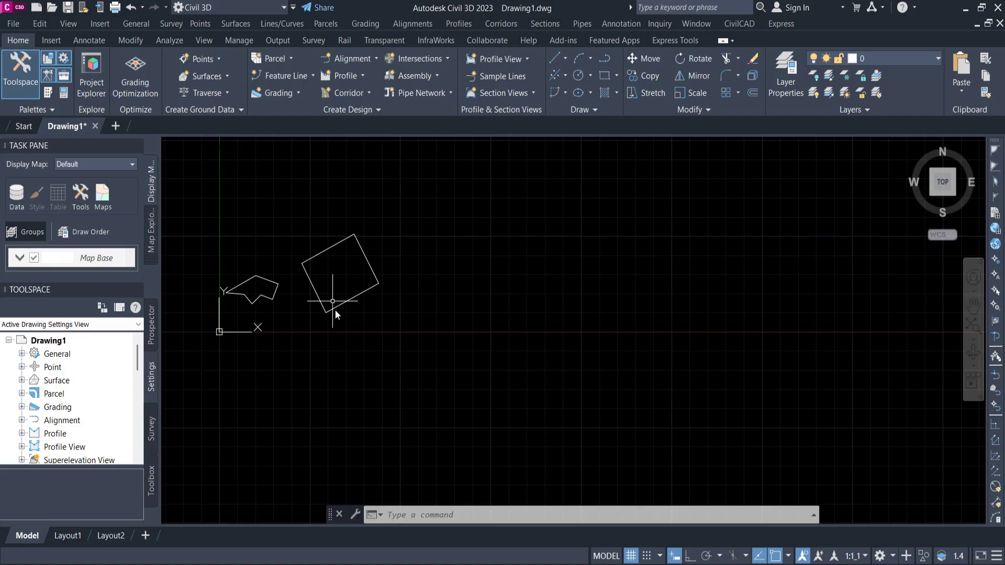
Step: Rotate a copy of the tilted rectangle about its east corner, clockwise by about 152 degrees, keeping the original
{"action": "left_click", "coordinate": [444, 341]}
{"action": "left_click", "coordinate": [312, 188]}
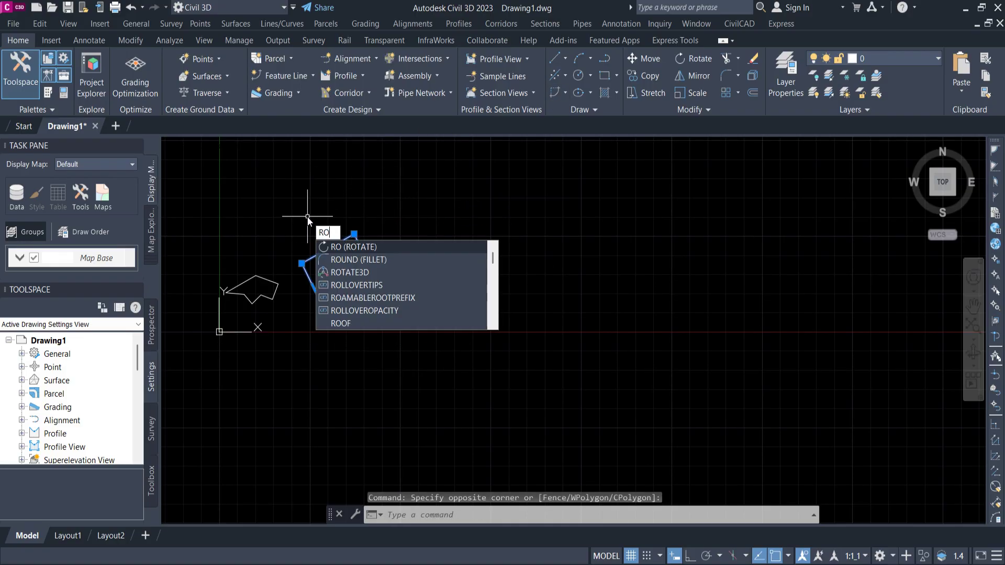
{"action": "key", "text": "Return"}
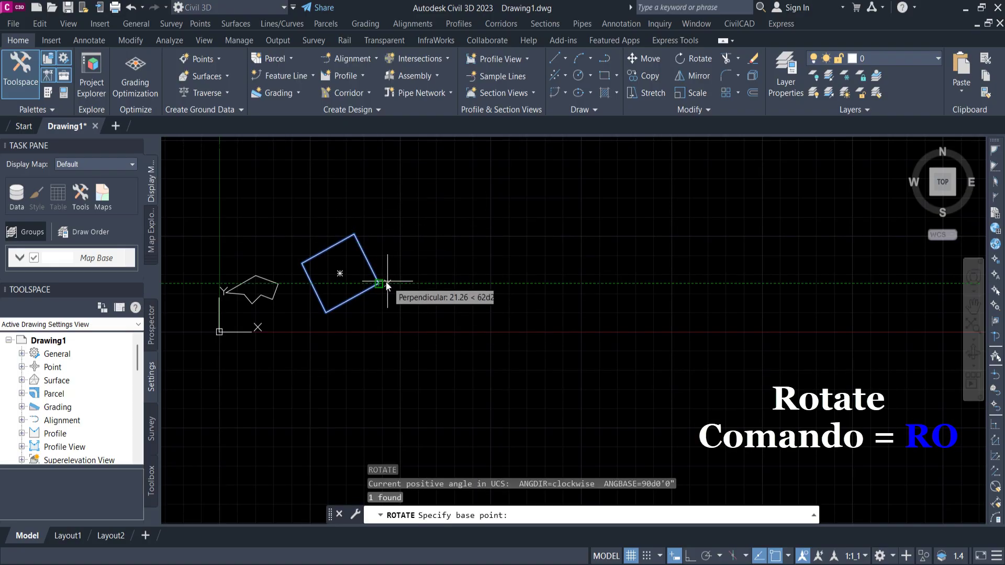
{"action": "left_click", "coordinate": [378, 283]}
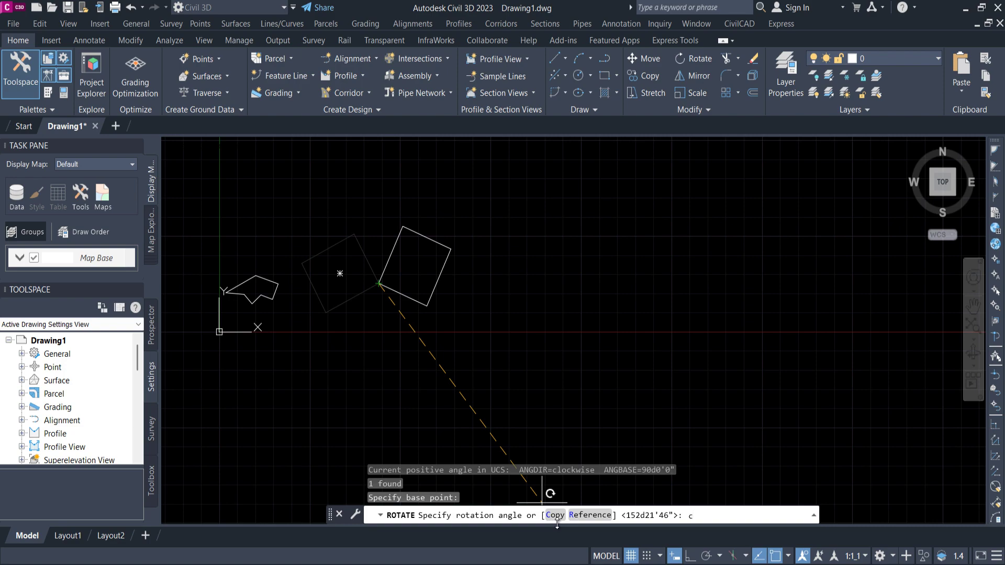
{"action": "key", "text": "Return"}
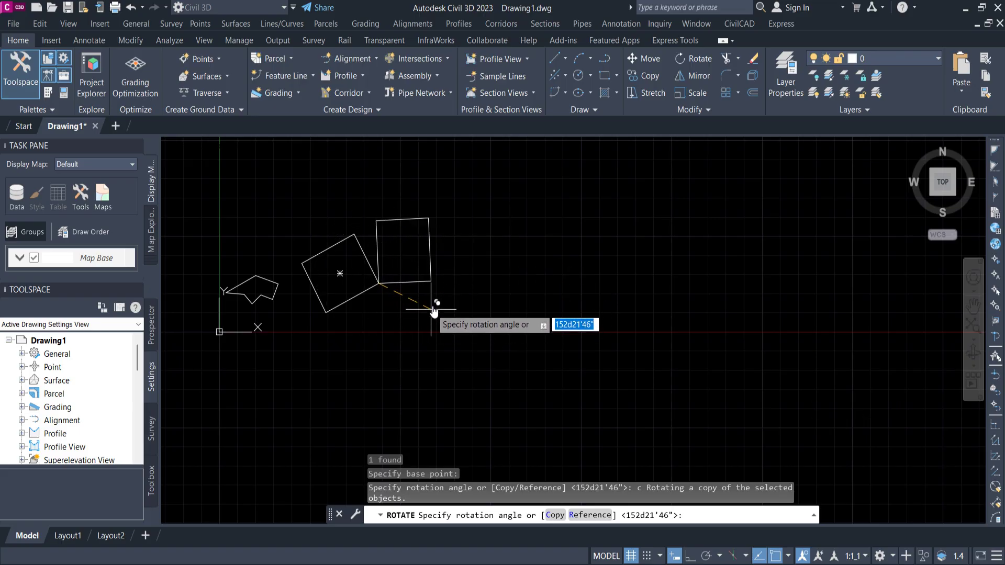
{"action": "left_click", "coordinate": [396, 333]}
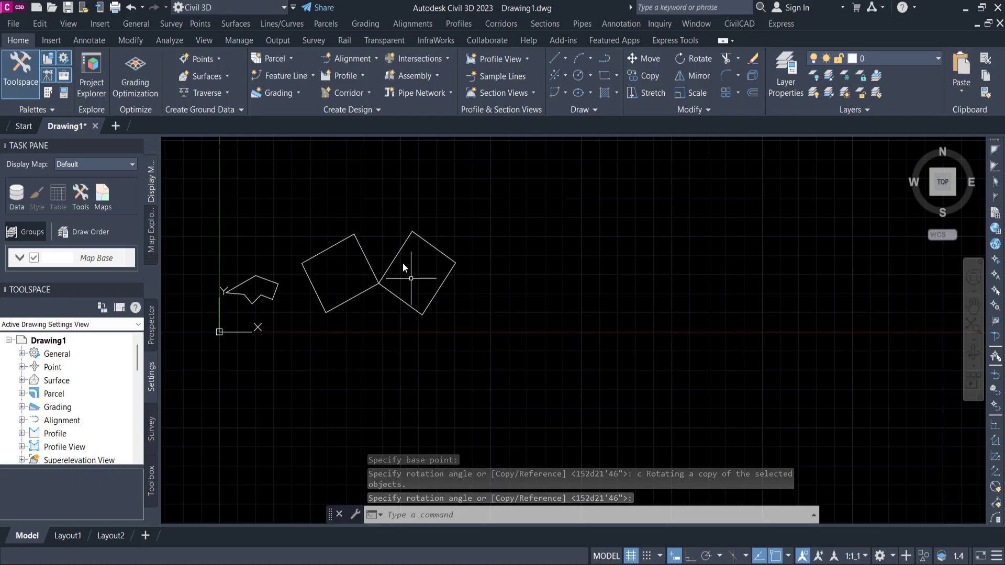
{"action": "mouse_move", "coordinate": [403, 267]}
{"action": "middle_mouse_down"}
{"action": "mouse_move", "coordinate": [353, 231]}
{"action": "mouse_move", "coordinate": [362, 308]}
{"action": "mouse_move", "coordinate": [401, 348]}
{"action": "middle_mouse_up"}
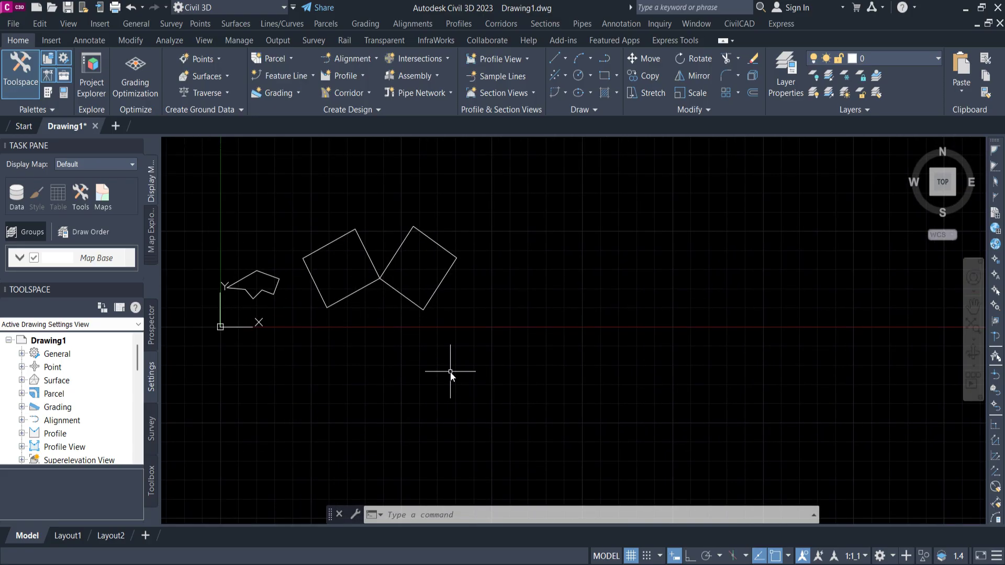
Step: Draw a nearly horizontal line 500 long, running east from just southeast of the rotated copy
{"action": "type", "text": "l"}
{"action": "key", "text": "Return"}
{"action": "left_click", "coordinate": [458, 334]}
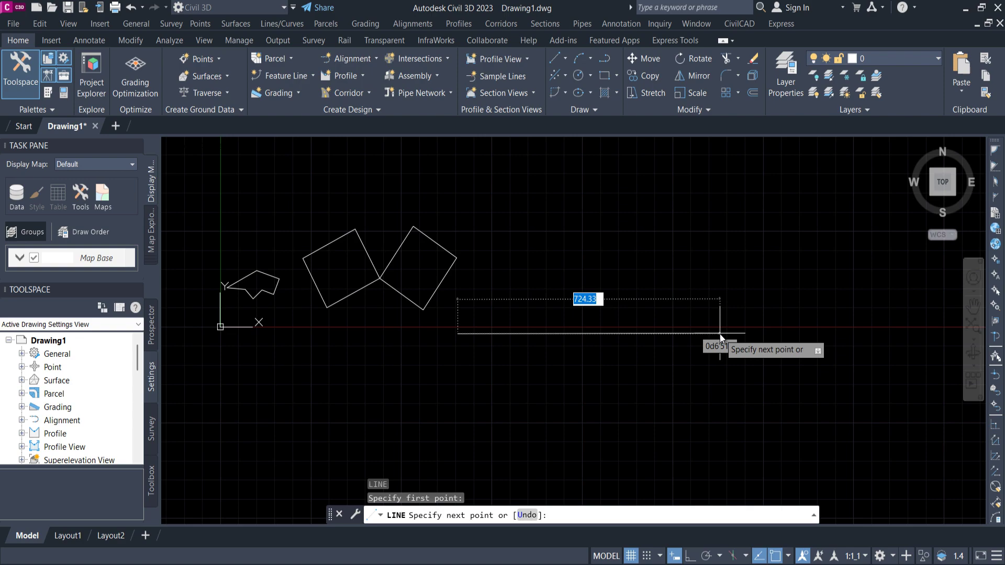
{"action": "type", "text": "500"}
{"action": "key", "text": "Return"}
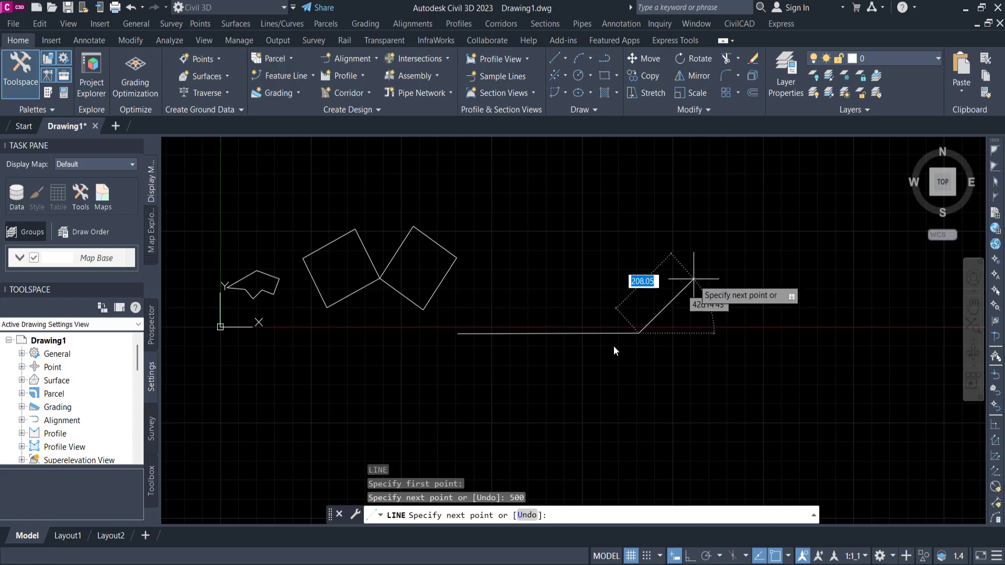
{"action": "key", "text": "Escape"}
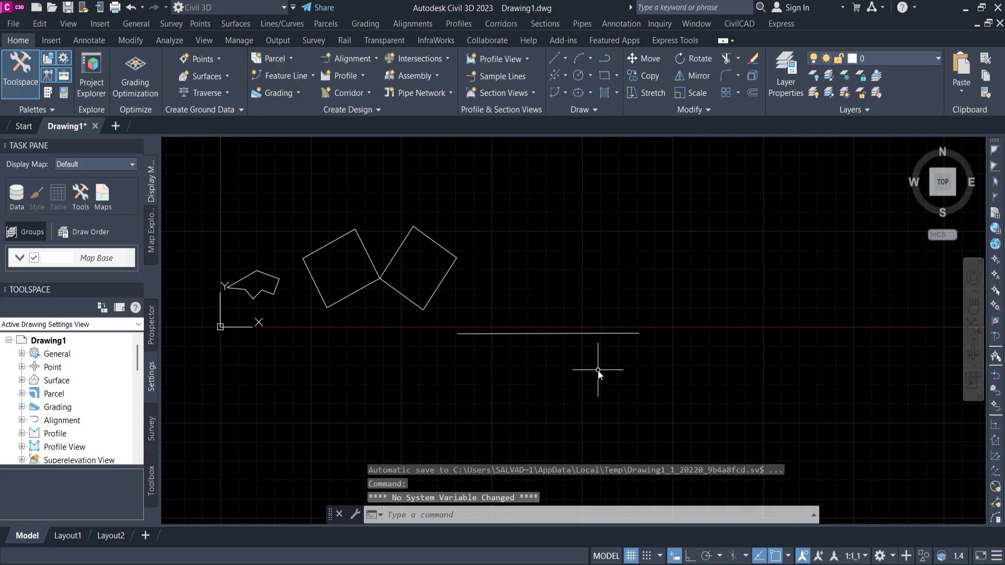
{"action": "left_click", "coordinate": [589, 334]}
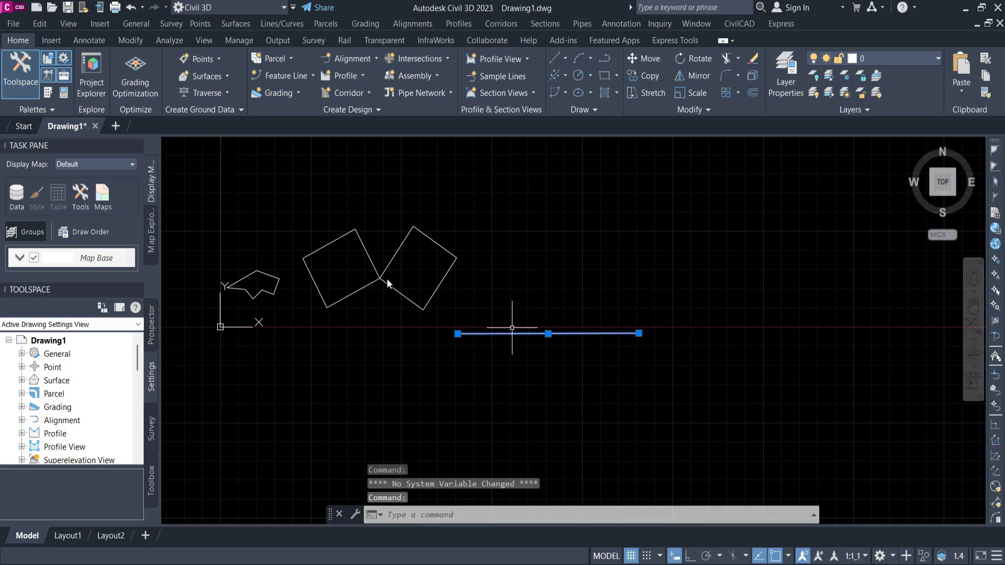
{"action": "left_click", "coordinate": [432, 241]}
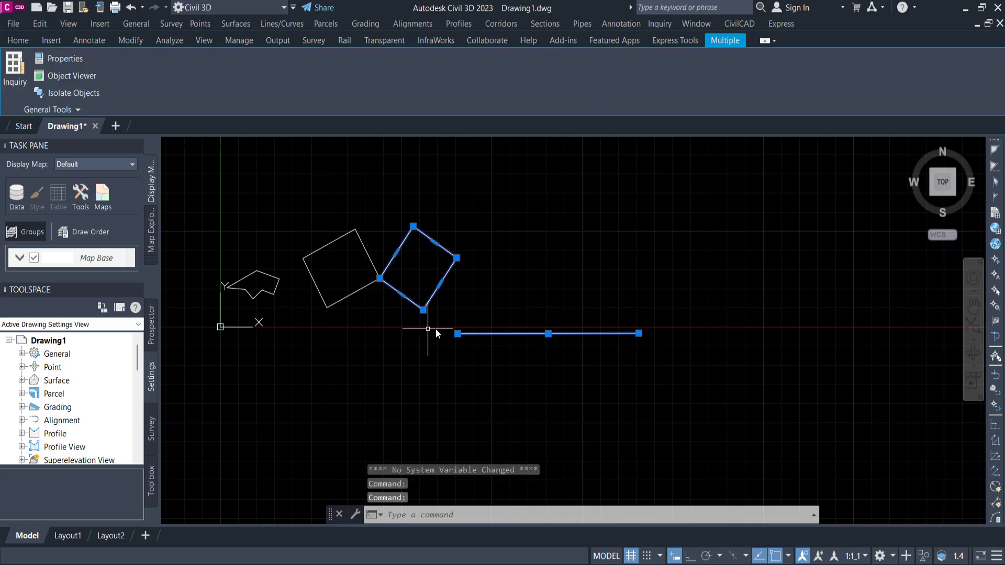
{"action": "key", "text": "Escape"}
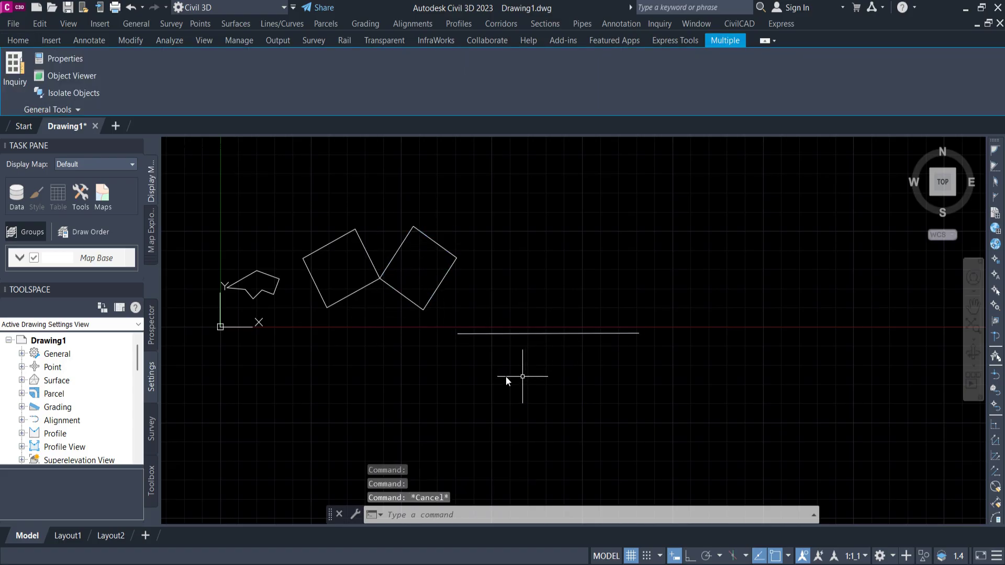
Step: Move the rotated rectangle copy from its west corner to the west endpoint of the 500 line
{"action": "left_click", "coordinate": [484, 290]}
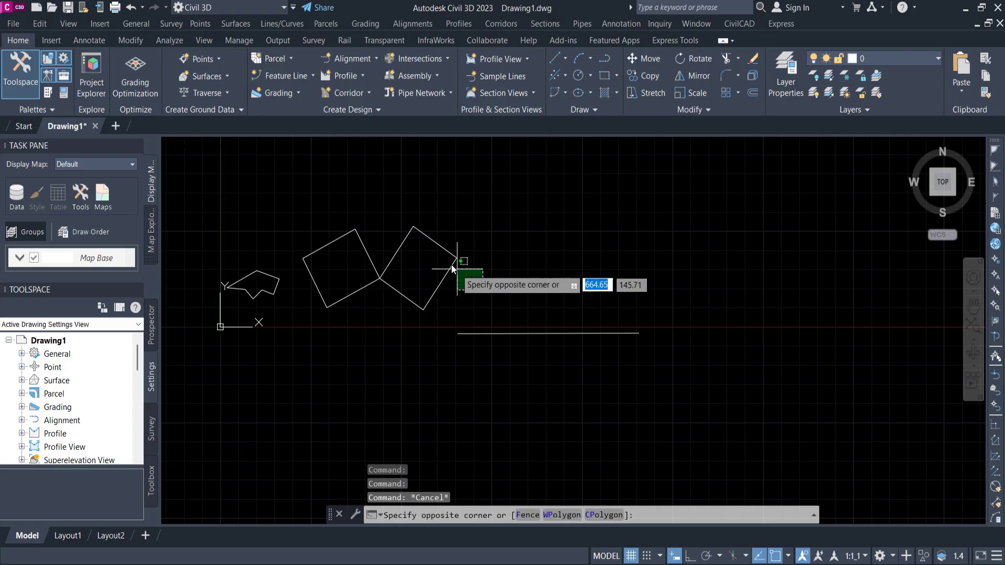
{"action": "left_click", "coordinate": [412, 225]}
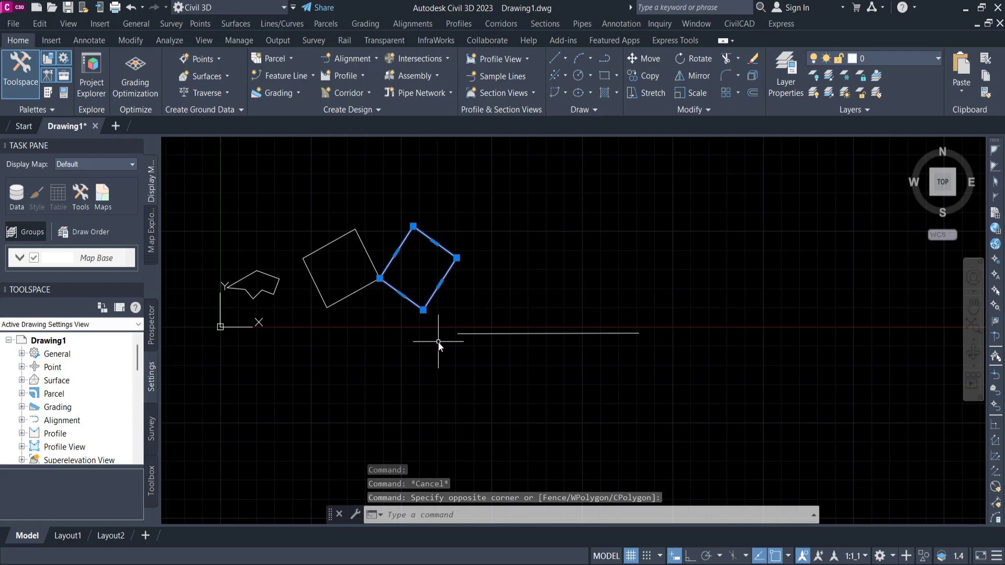
{"action": "type", "text": "m"}
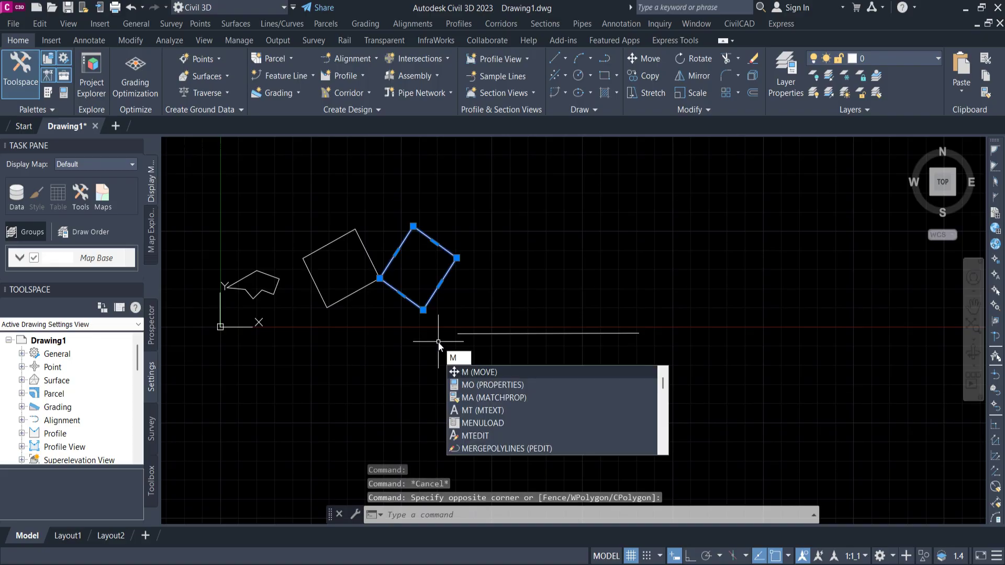
{"action": "key", "text": "Return"}
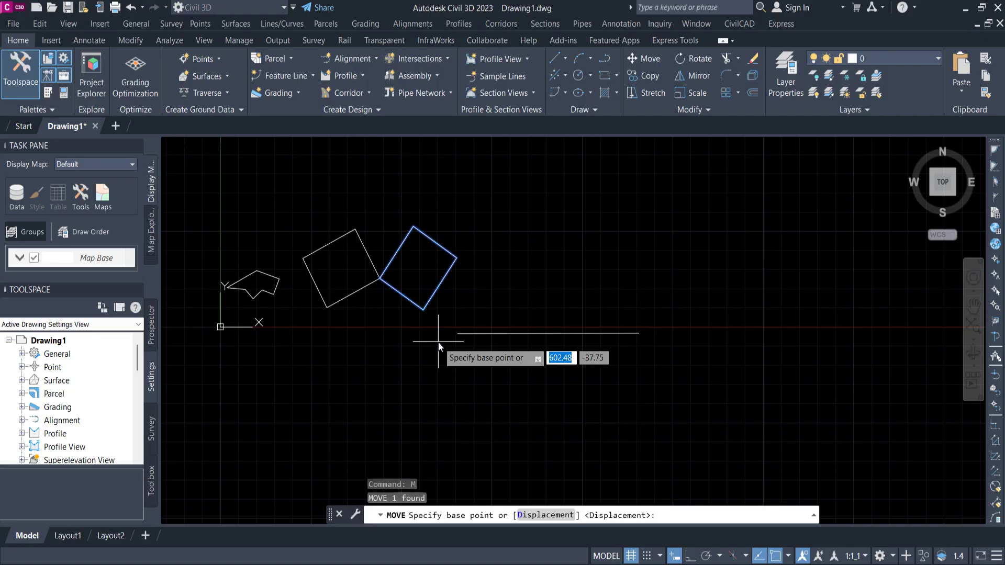
{"action": "left_click", "coordinate": [380, 279]}
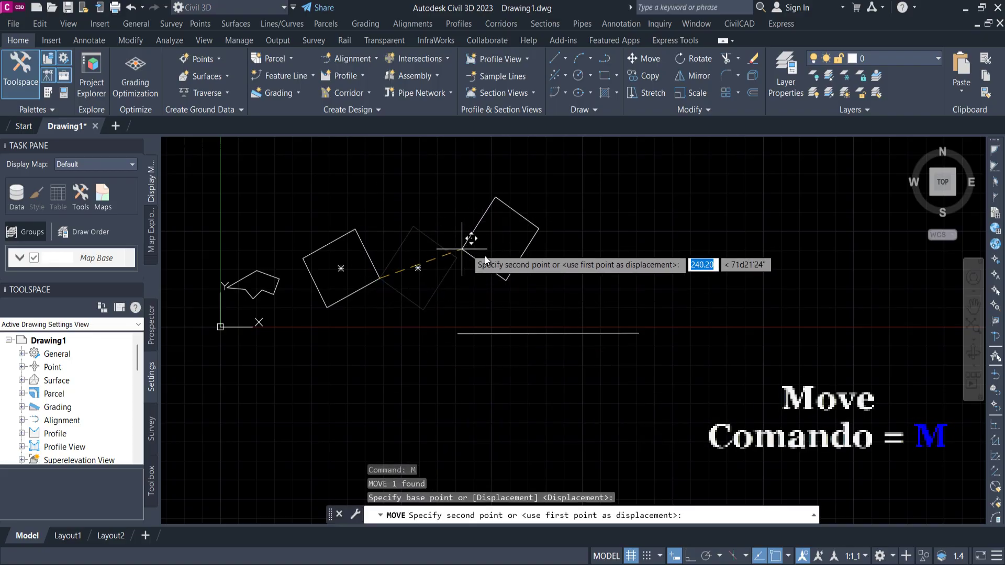
{"action": "left_click", "coordinate": [454, 333]}
{"action": "middle_click_drag", "start_coordinate": [478, 367], "coordinate": [396, 290]}
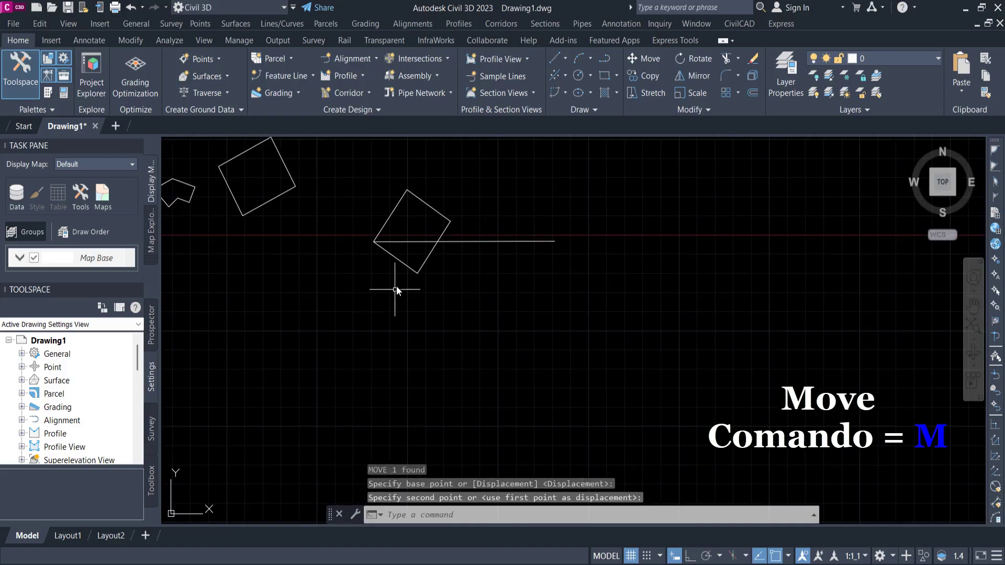
{"action": "scroll", "coordinate": [393, 244], "scroll_direction": "up", "scroll_amount": 5}
{"action": "scroll", "coordinate": [449, 247], "scroll_direction": "down", "scroll_amount": 4}
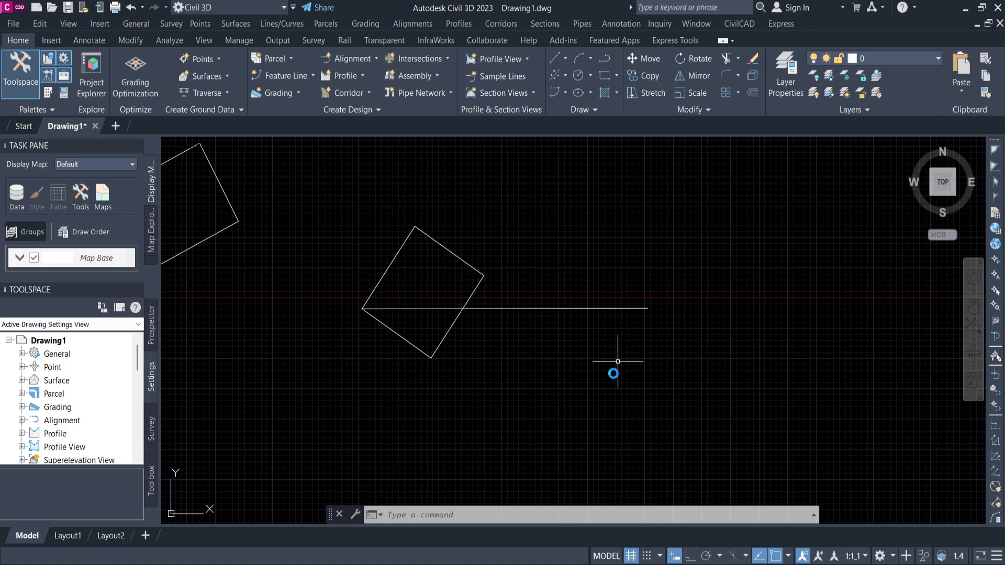
{"action": "key", "text": "Escape"}
Step: Rotate the moved rectangle about its west corner with the Reference option, aligning its lower southwest side with the 500 line
{"action": "left_click", "coordinate": [525, 276]}
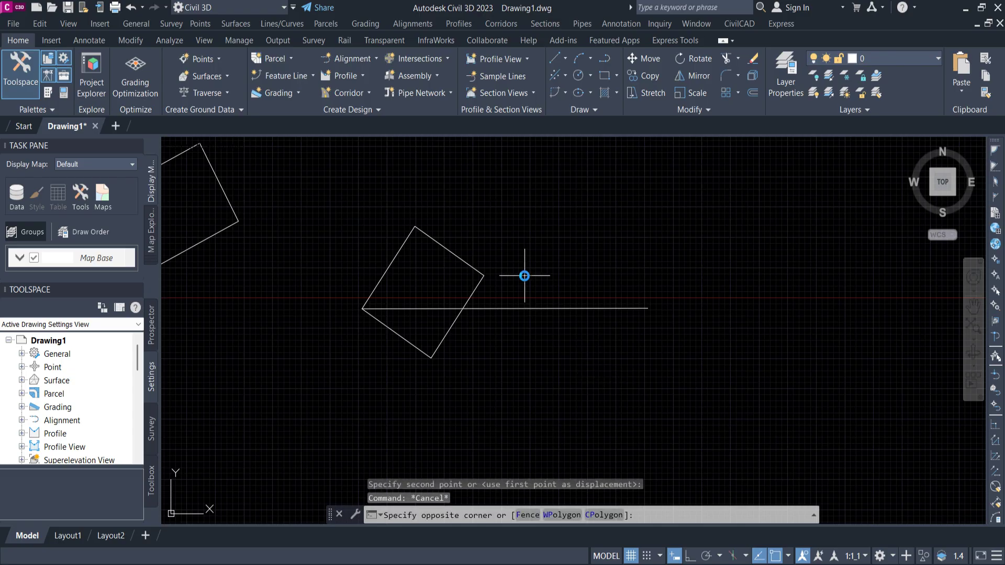
{"action": "left_click", "coordinate": [449, 251]}
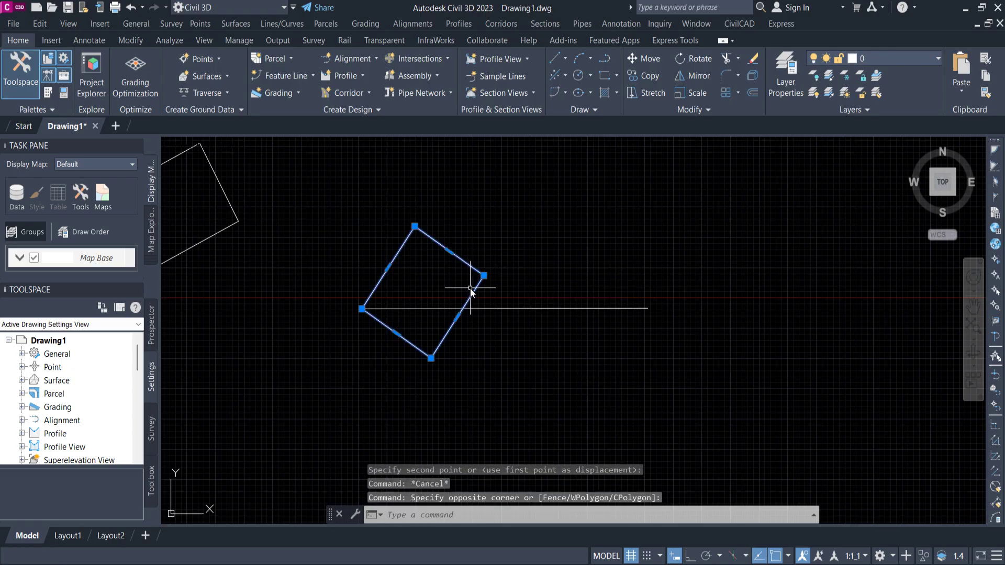
{"action": "type", "text": "ro"}
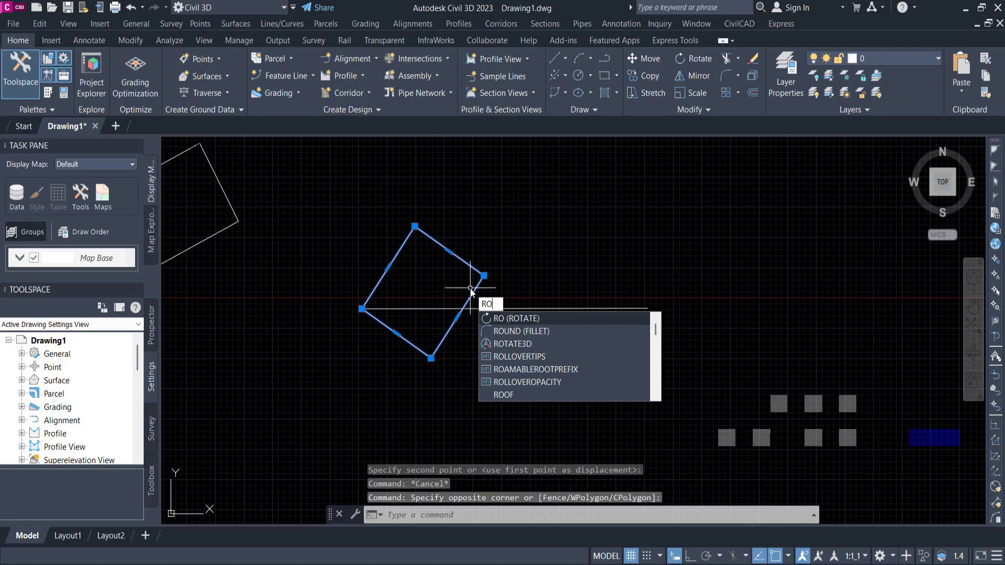
{"action": "key", "text": "Return"}
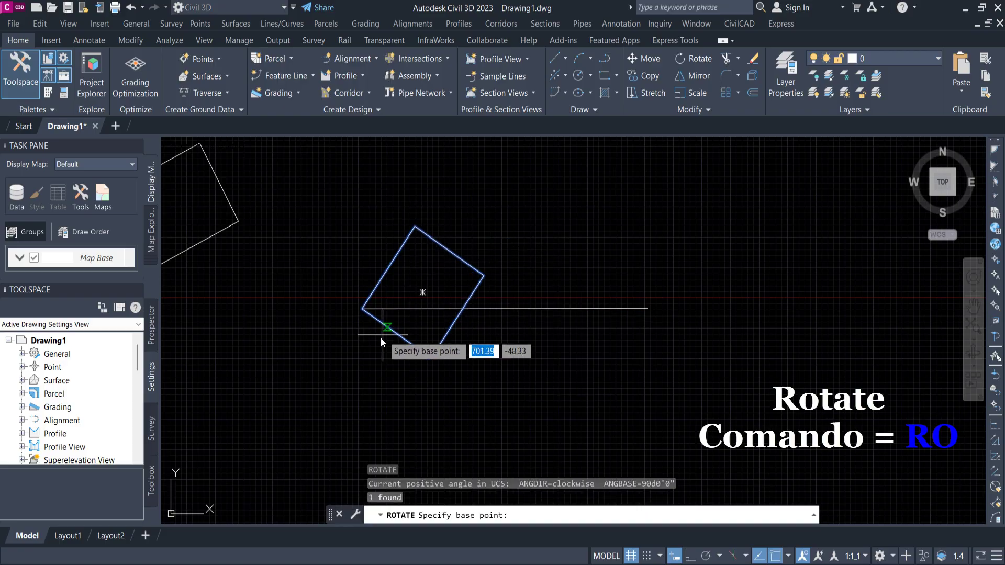
{"action": "left_click", "coordinate": [362, 308]}
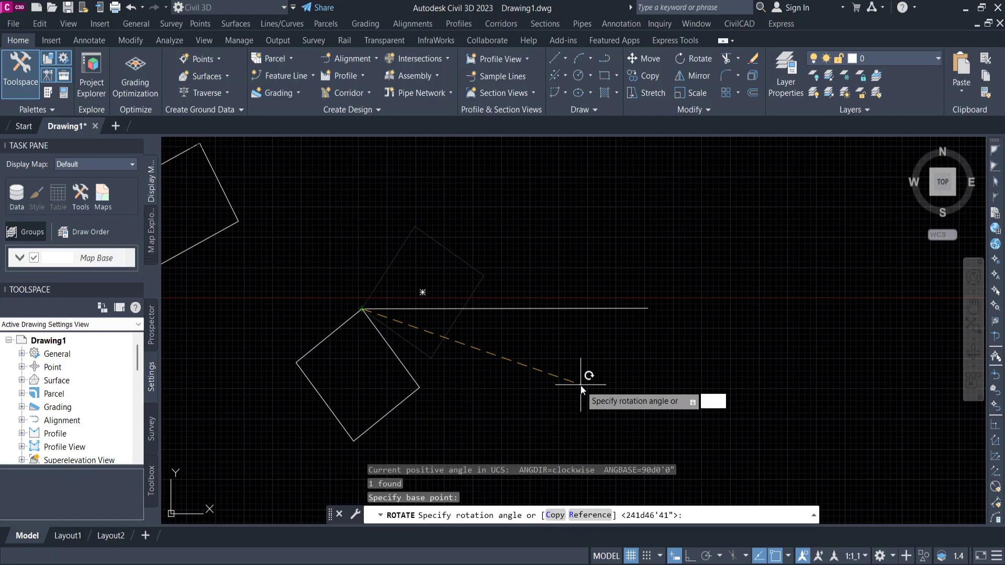
{"action": "type", "text": "r"}
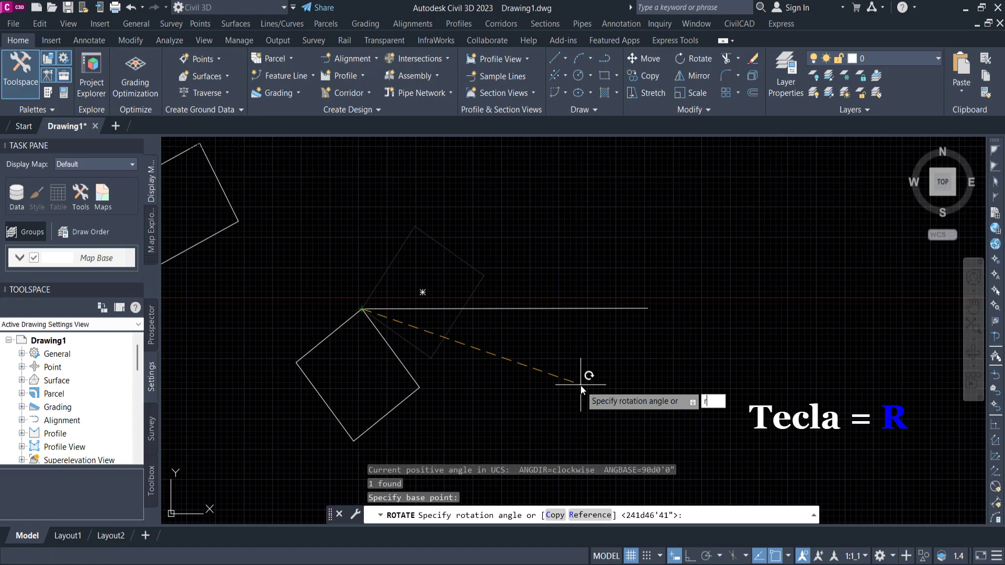
{"action": "key", "text": "Return"}
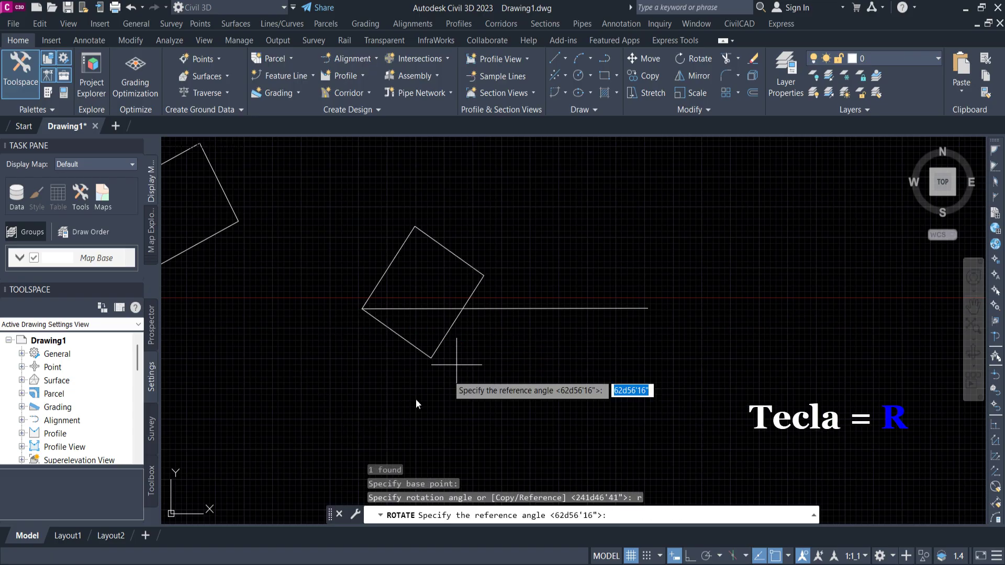
{"action": "scroll", "coordinate": [352, 324], "scroll_direction": "up", "scroll_amount": 3}
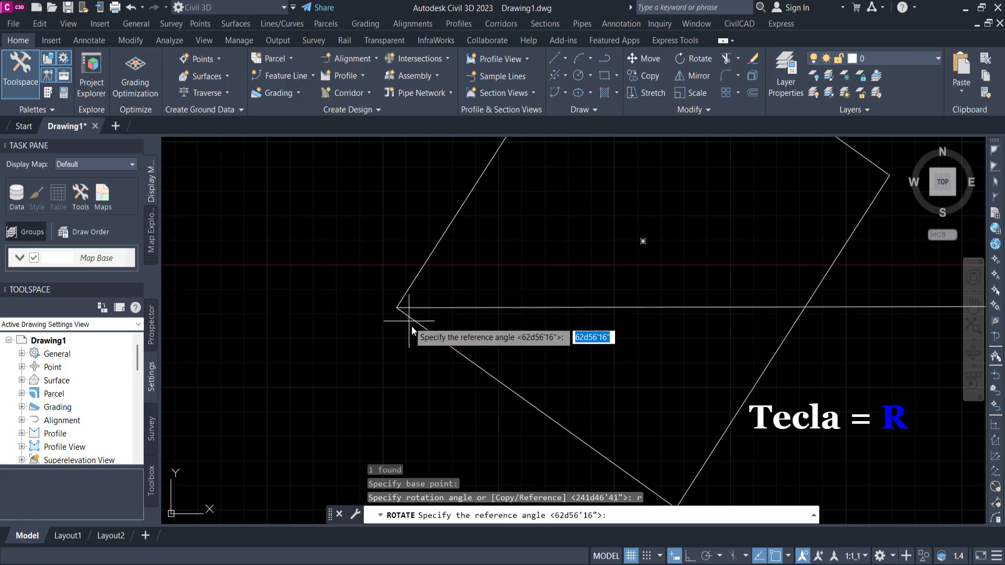
{"action": "left_click", "coordinate": [397, 307]}
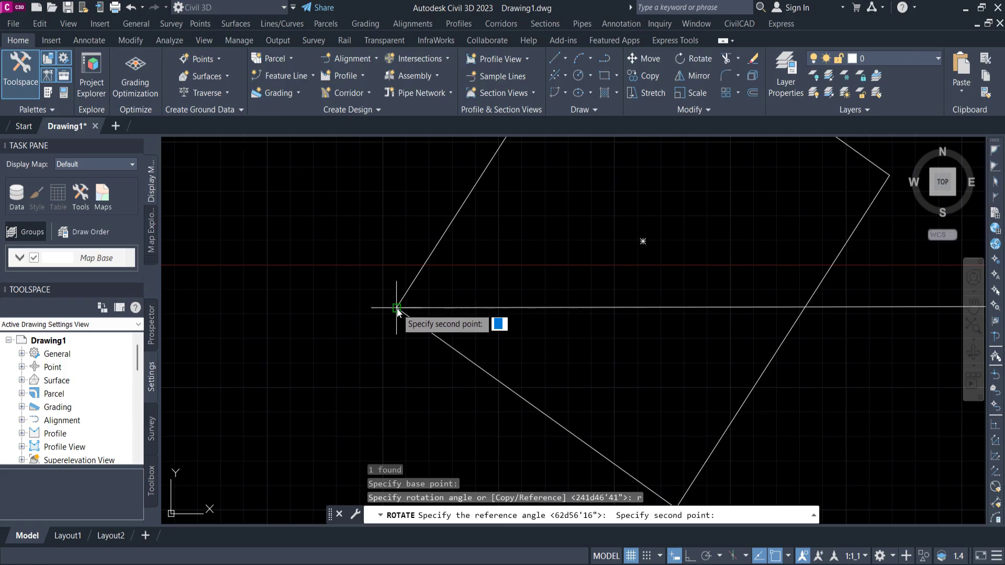
{"action": "middle_click_drag", "start_coordinate": [493, 341], "coordinate": [393, 227]}
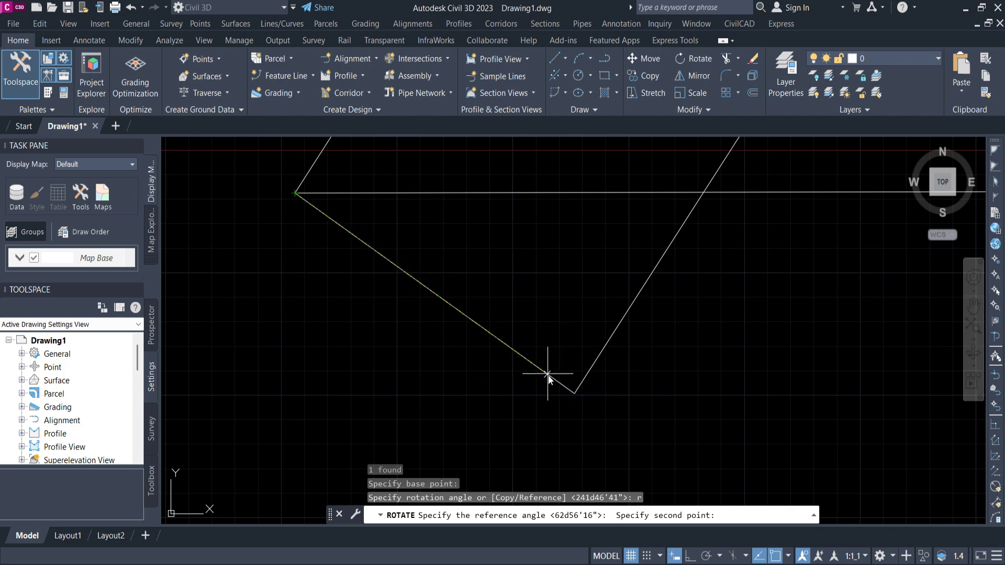
{"action": "left_click", "coordinate": [573, 395]}
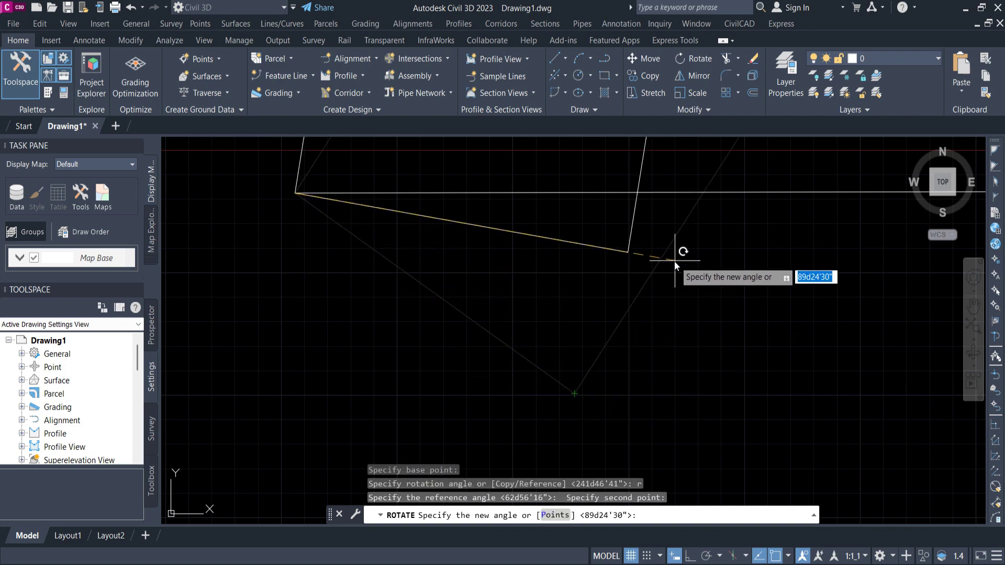
{"action": "middle_click_drag", "start_coordinate": [674, 261], "coordinate": [516, 293]}
{"action": "scroll", "coordinate": [590, 279], "scroll_direction": "down", "scroll_amount": 5}
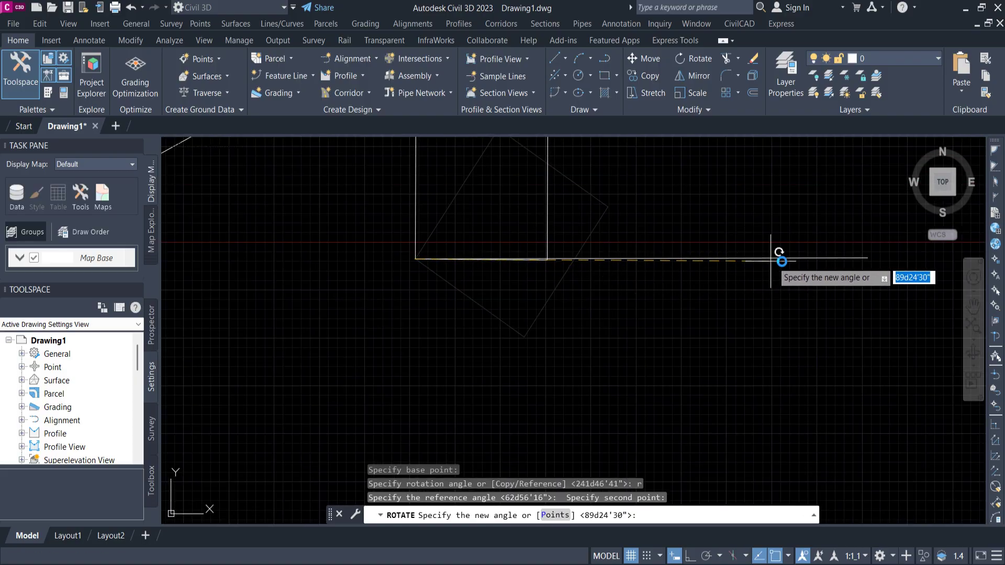
{"action": "left_click", "coordinate": [870, 259]}
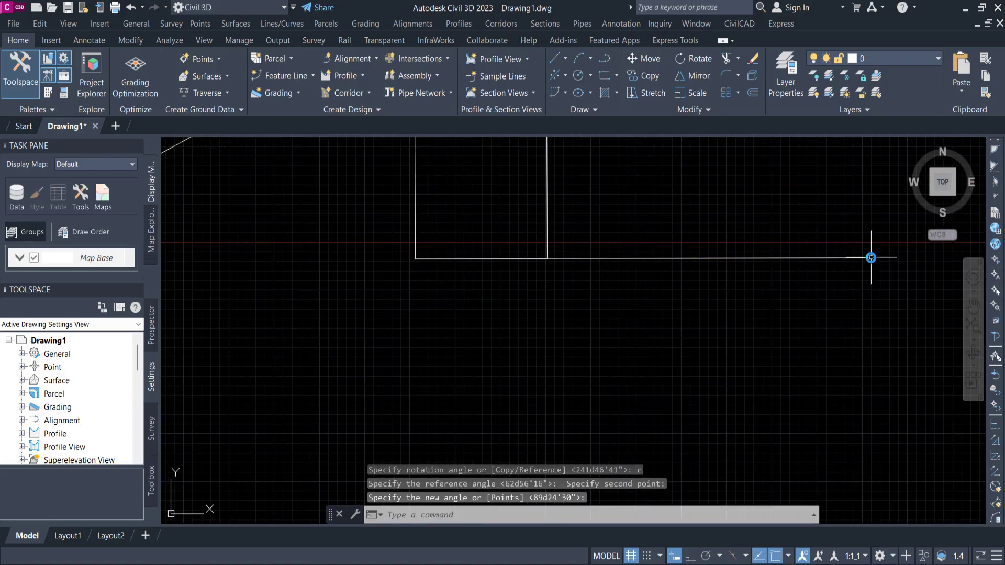
{"action": "scroll", "coordinate": [518, 294], "scroll_direction": "down", "scroll_amount": 2}
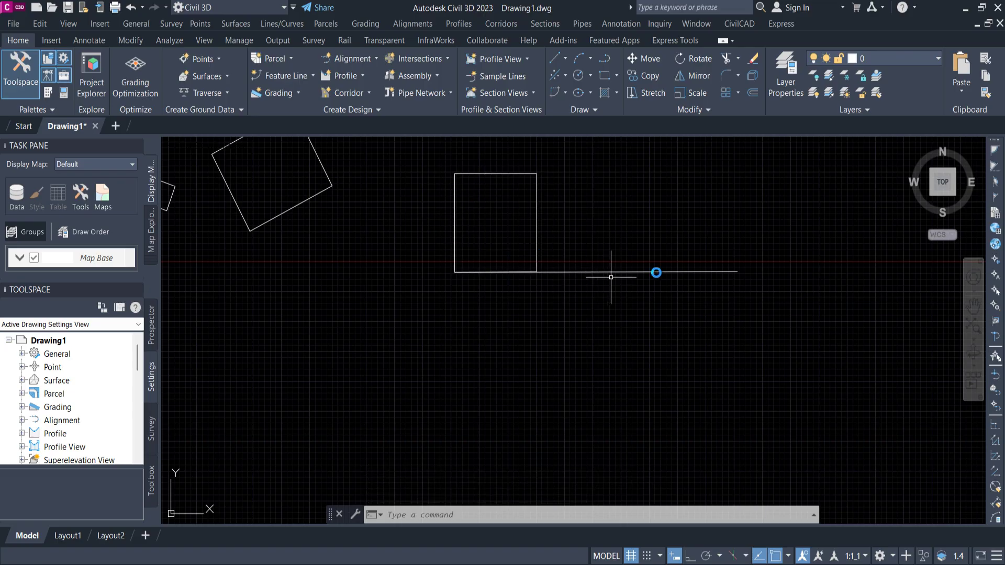
Step: Move the original tilted rectangle from its east corner to the east endpoint of the 500 line
{"action": "middle_click_drag", "start_coordinate": [267, 291], "coordinate": [266, 334]}
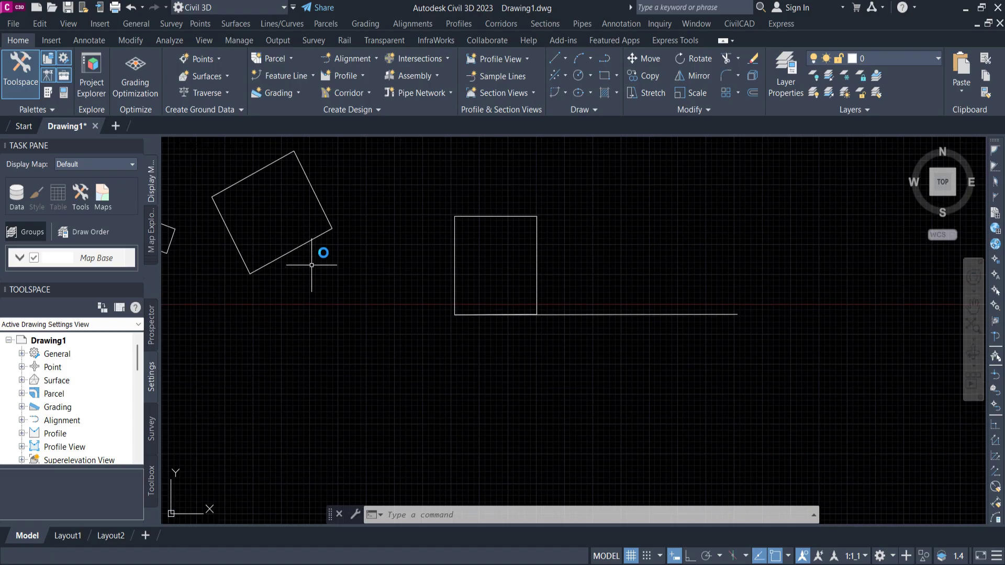
{"action": "left_click", "coordinate": [346, 260]}
{"action": "left_click", "coordinate": [228, 202]}
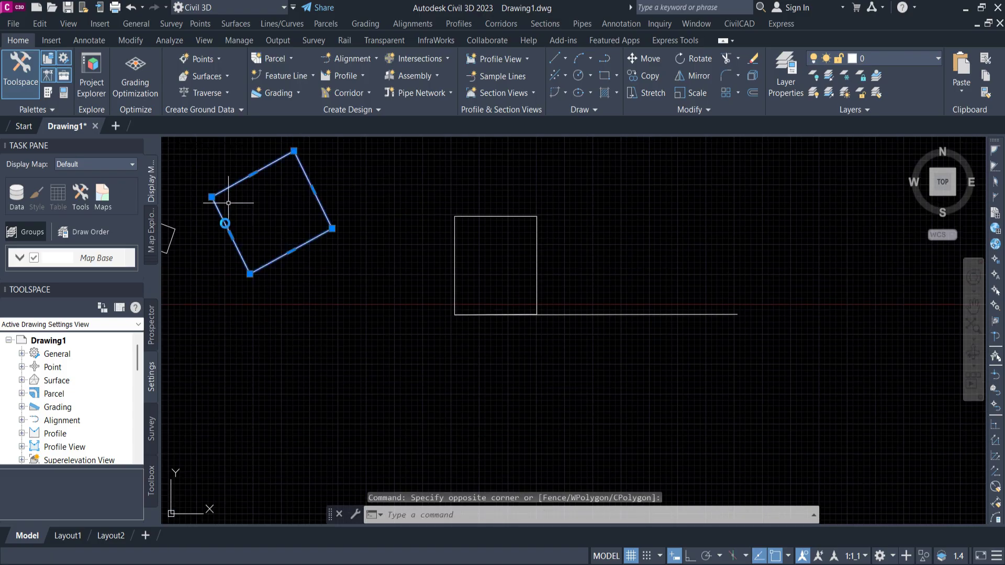
{"action": "type", "text": "M"}
{"action": "key", "text": "Return"}
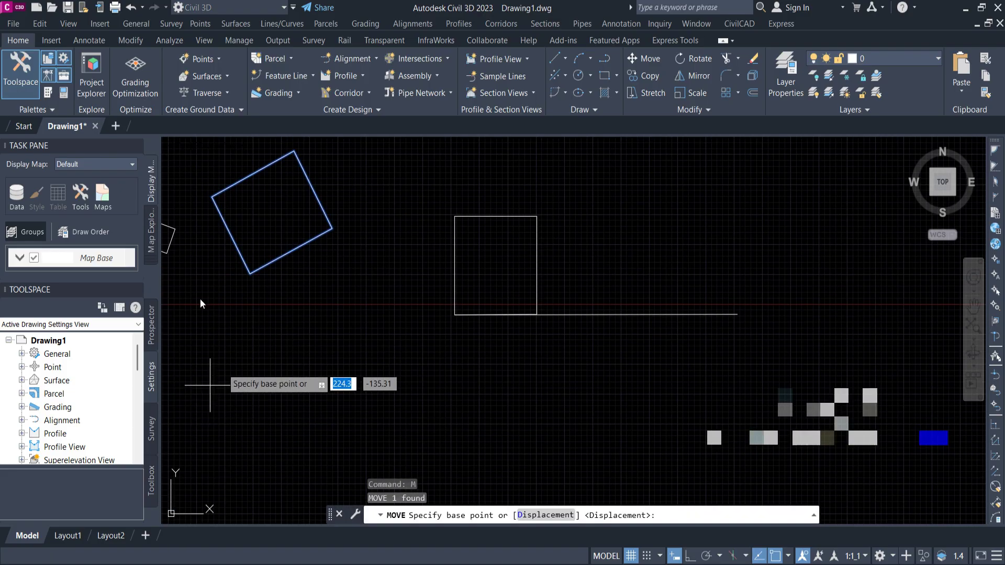
{"action": "left_click", "coordinate": [333, 228]}
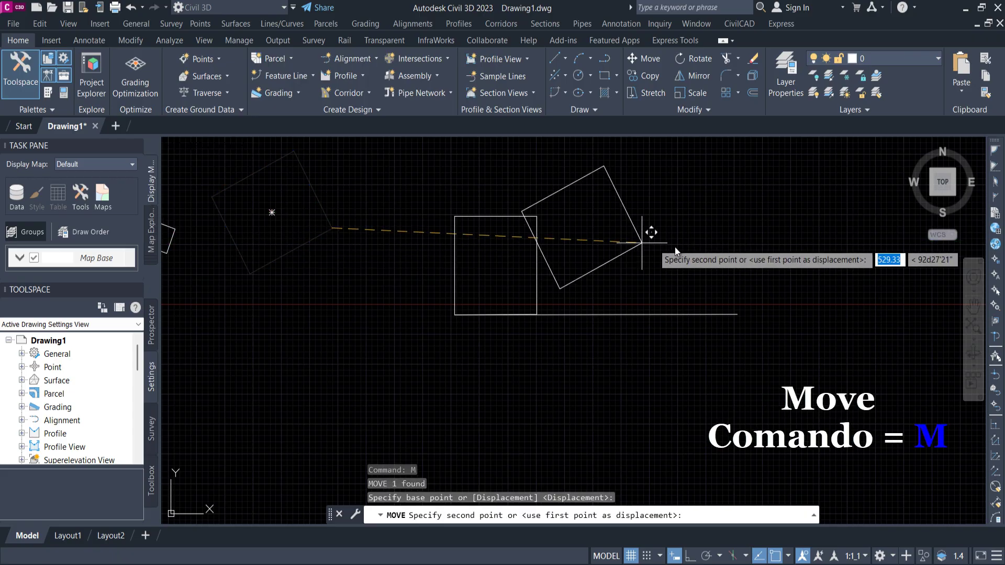
{"action": "left_click", "coordinate": [736, 315]}
{"action": "middle_click_drag", "start_coordinate": [612, 282], "coordinate": [503, 254]}
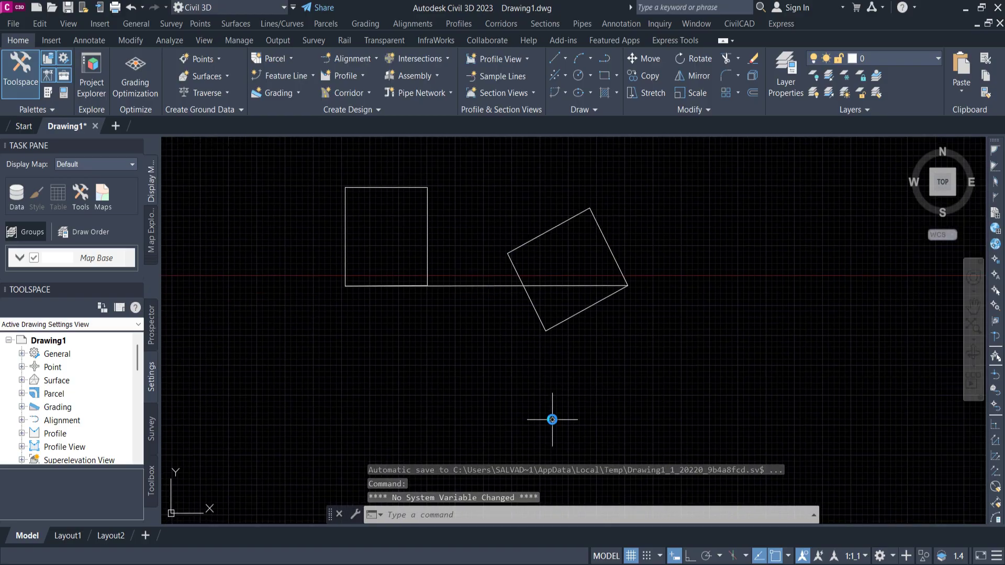
{"action": "key", "text": "Escape"}
Step: Rotate the moved tilted rectangle about its east corner with the Reference option, aligning its lower southeast side with the 500 line
{"action": "left_click", "coordinate": [644, 231]}
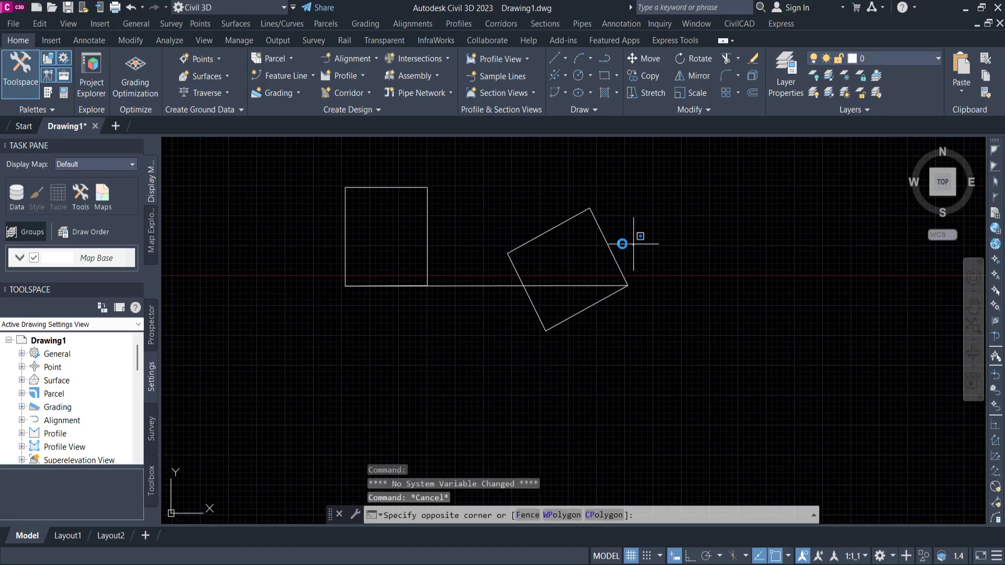
{"action": "left_click", "coordinate": [565, 219]}
{"action": "type", "text": "RO"}
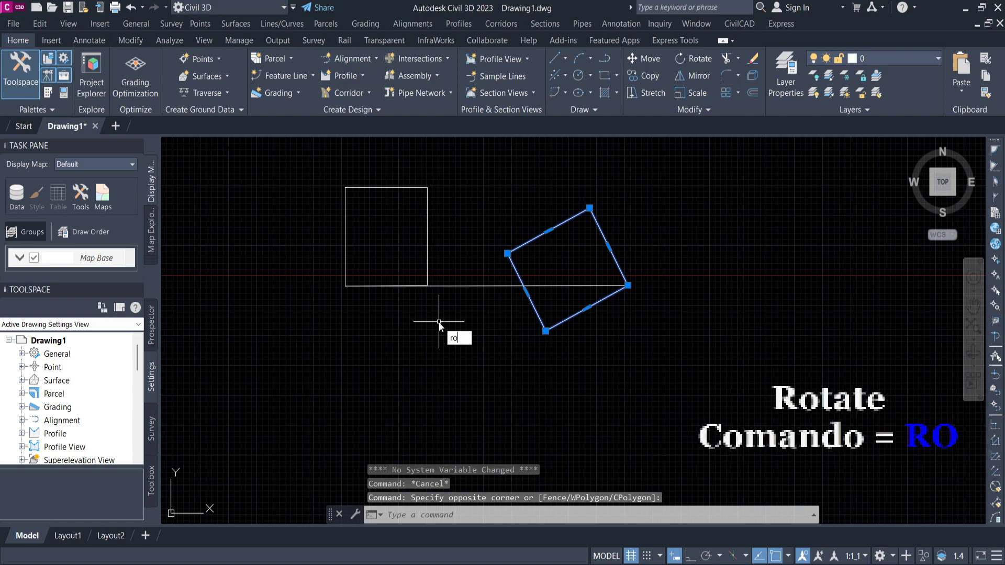
{"action": "key", "text": "Return"}
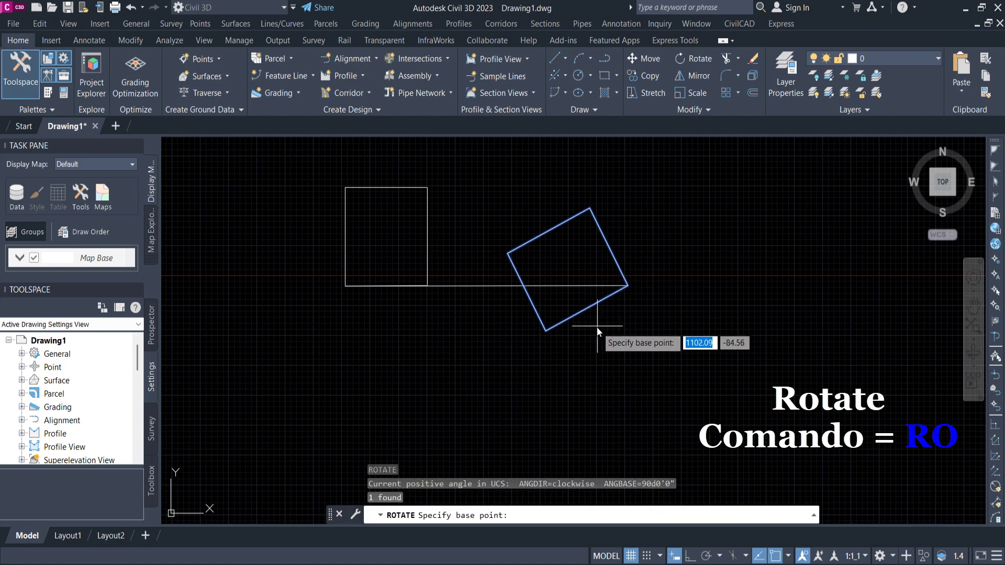
{"action": "scroll", "coordinate": [597, 327], "scroll_direction": "up", "scroll_amount": 2}
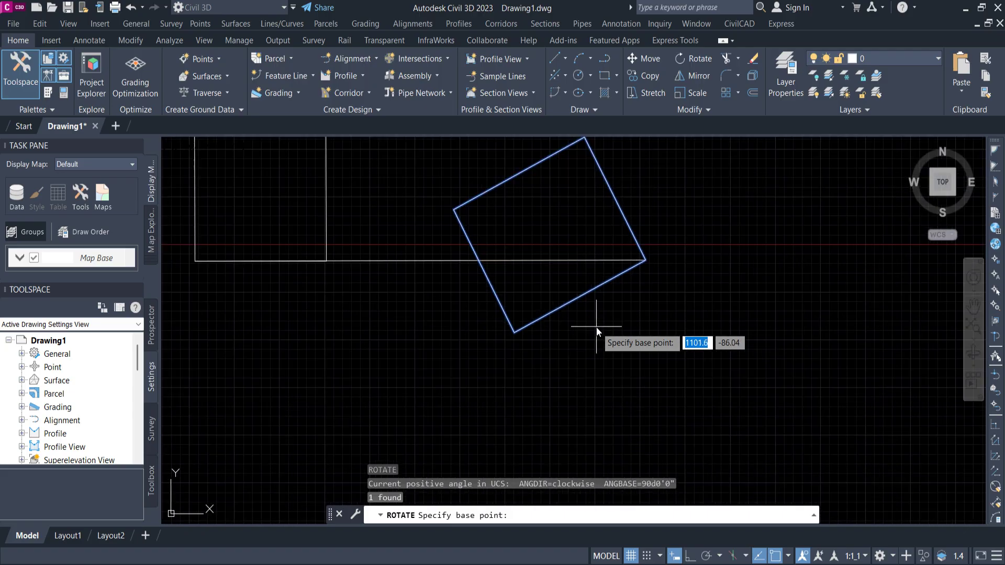
{"action": "left_click", "coordinate": [645, 260]}
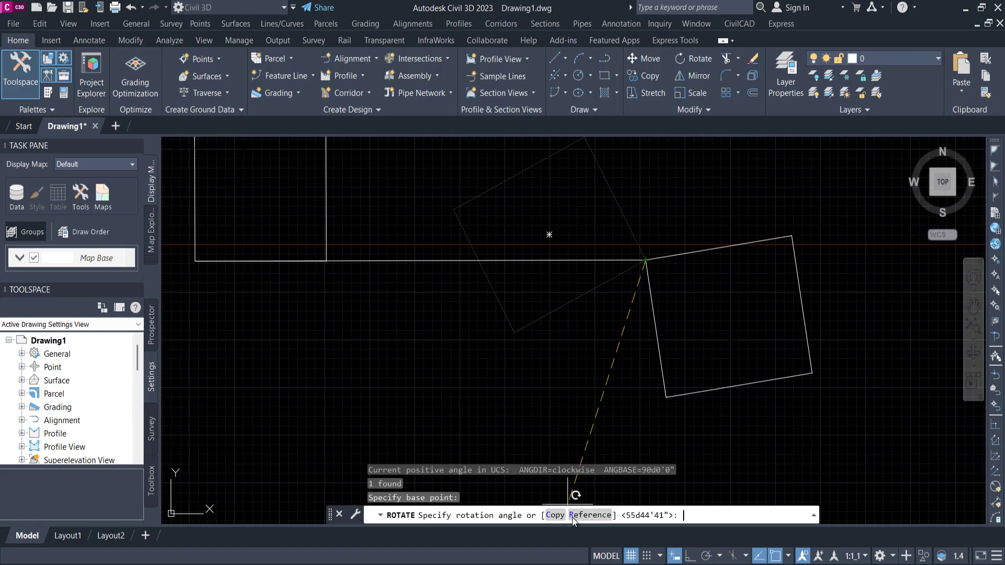
{"action": "left_click", "coordinate": [573, 515]}
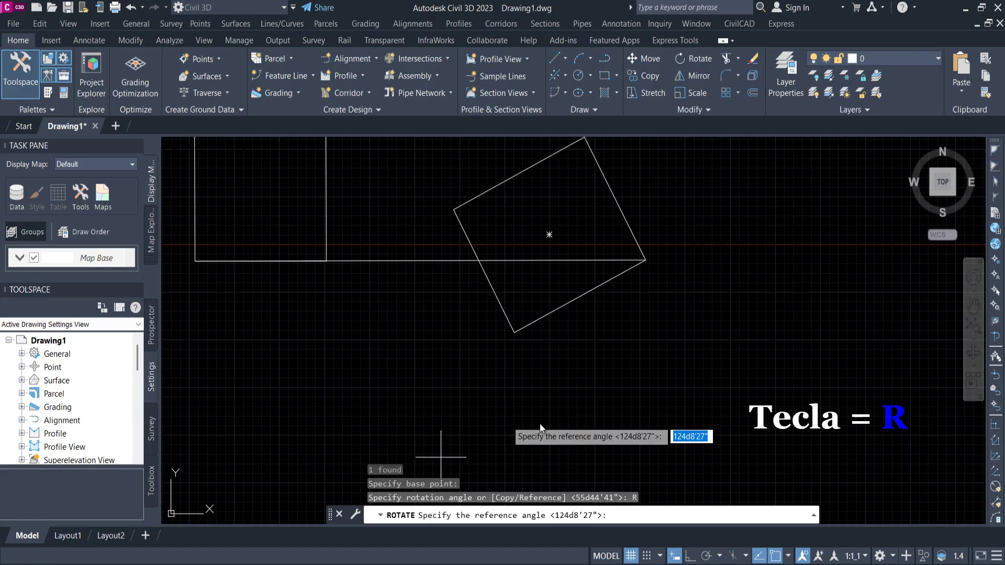
{"action": "left_click", "coordinate": [647, 269]}
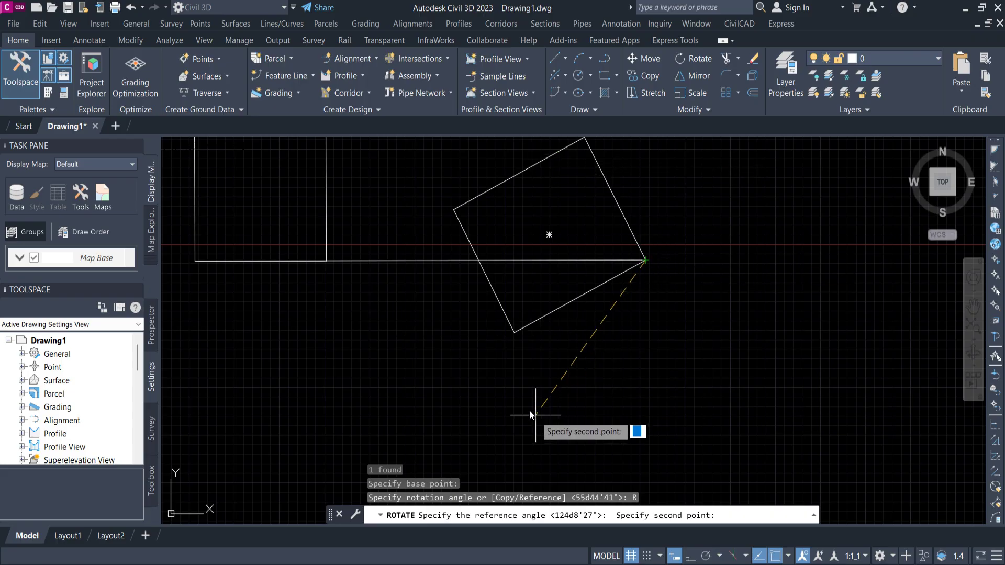
{"action": "left_click", "coordinate": [513, 332]}
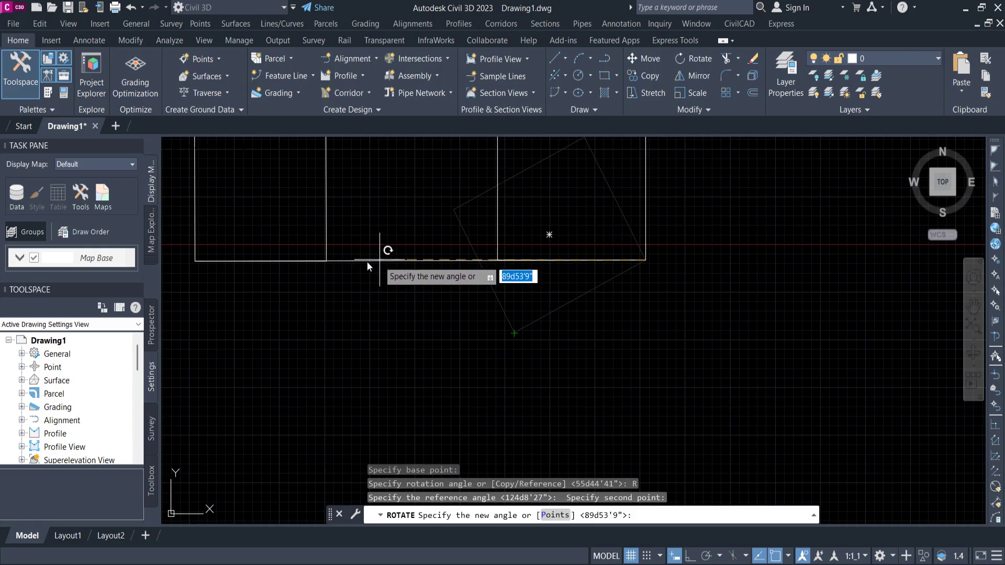
{"action": "left_click", "coordinate": [263, 260]}
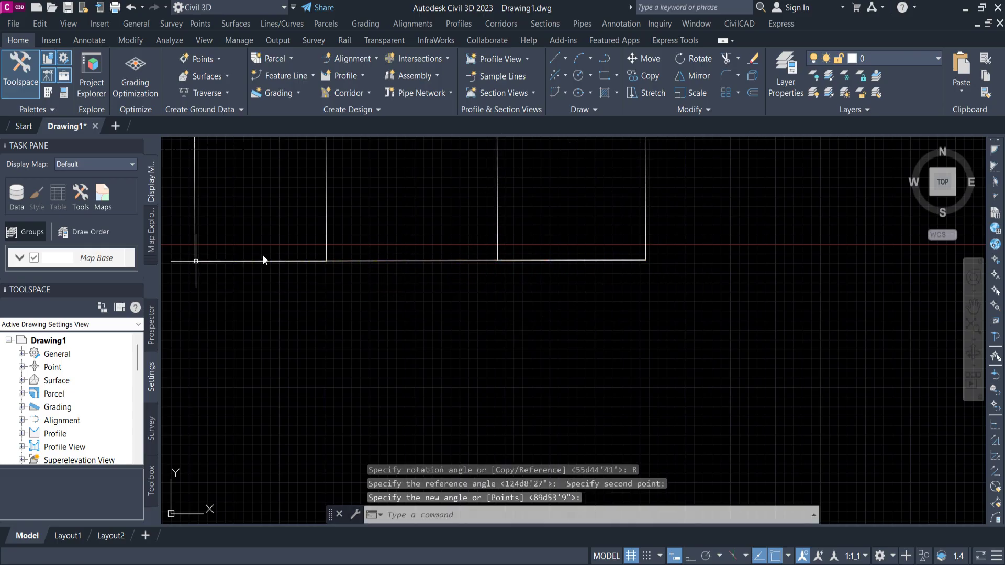
{"action": "scroll", "coordinate": [485, 260], "scroll_direction": "down", "scroll_amount": 4}
{"action": "scroll", "coordinate": [470, 247], "scroll_direction": "up", "scroll_amount": 4}
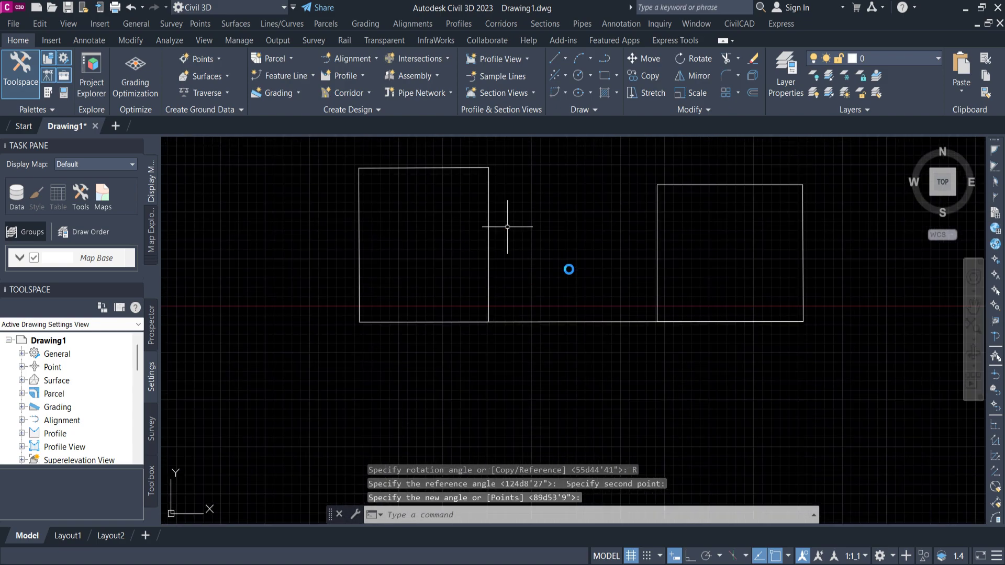
{"action": "scroll", "coordinate": [667, 265], "scroll_direction": "down", "scroll_amount": 3}
{"action": "middle_click_drag", "start_coordinate": [706, 232], "coordinate": [661, 238]}
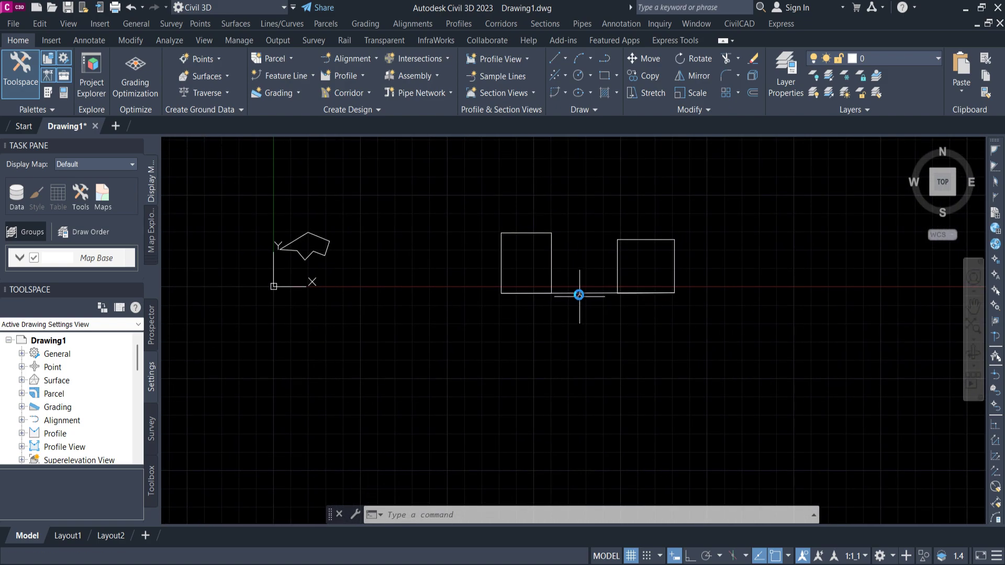
{"action": "left_click", "coordinate": [575, 280]}
{"action": "left_click", "coordinate": [584, 343]}
{"action": "left_click", "coordinate": [587, 333]}
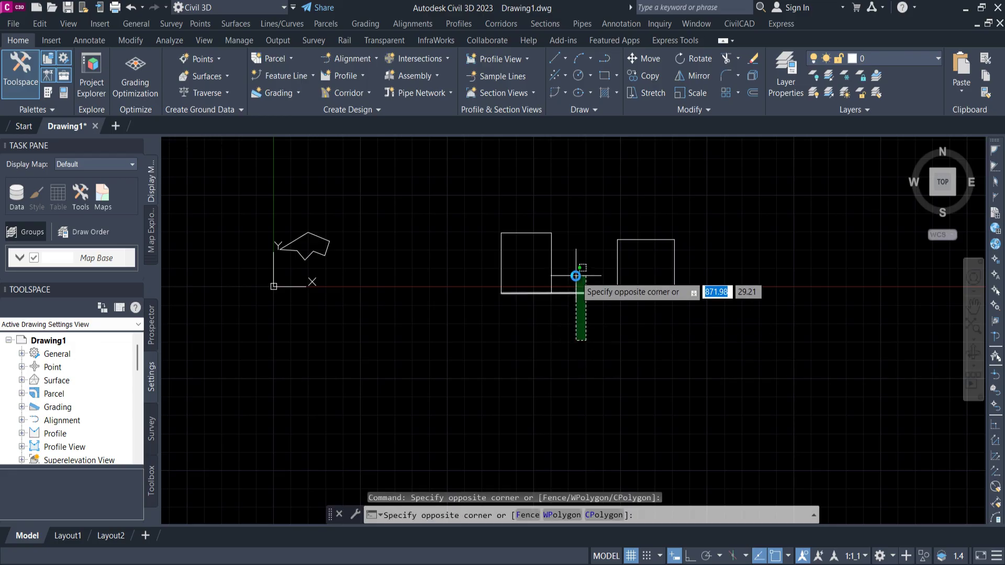
{"action": "left_click", "coordinate": [577, 274]}
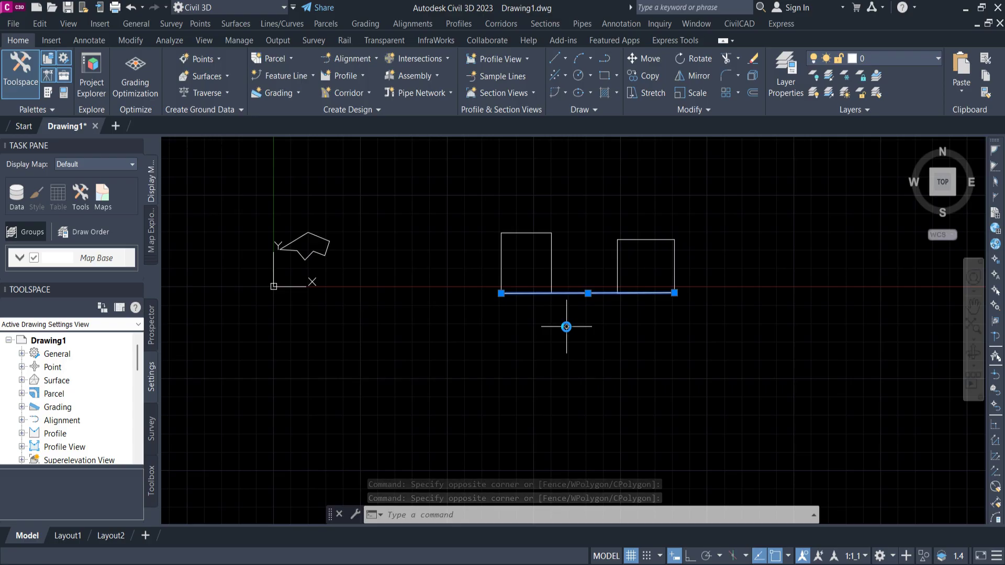
{"action": "key", "text": "Escape"}
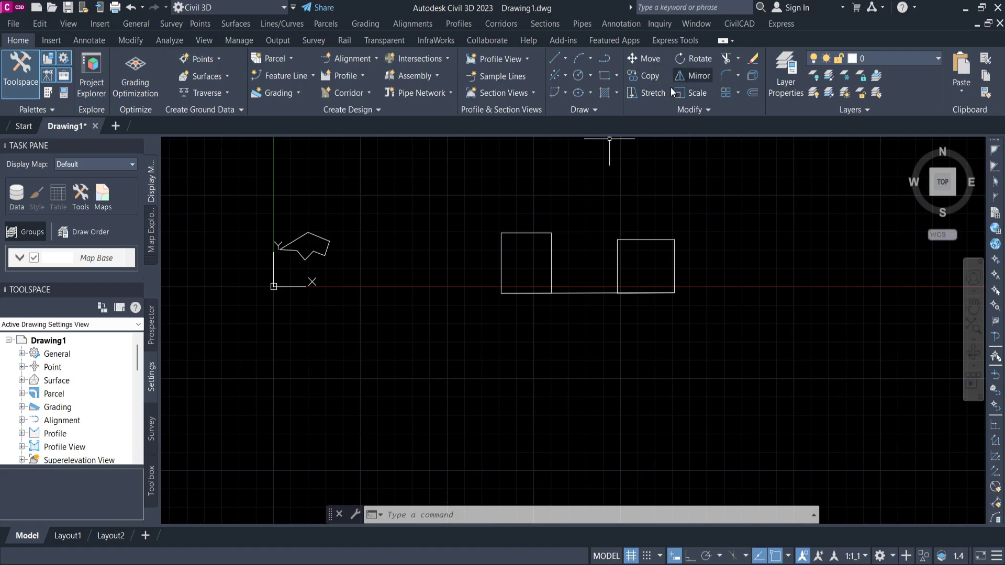
Step: Mirror both rectangles and the 500 line across the east side of the east rectangle, keeping the source objects
{"action": "middle_click_drag", "start_coordinate": [619, 304], "coordinate": [533, 303]}
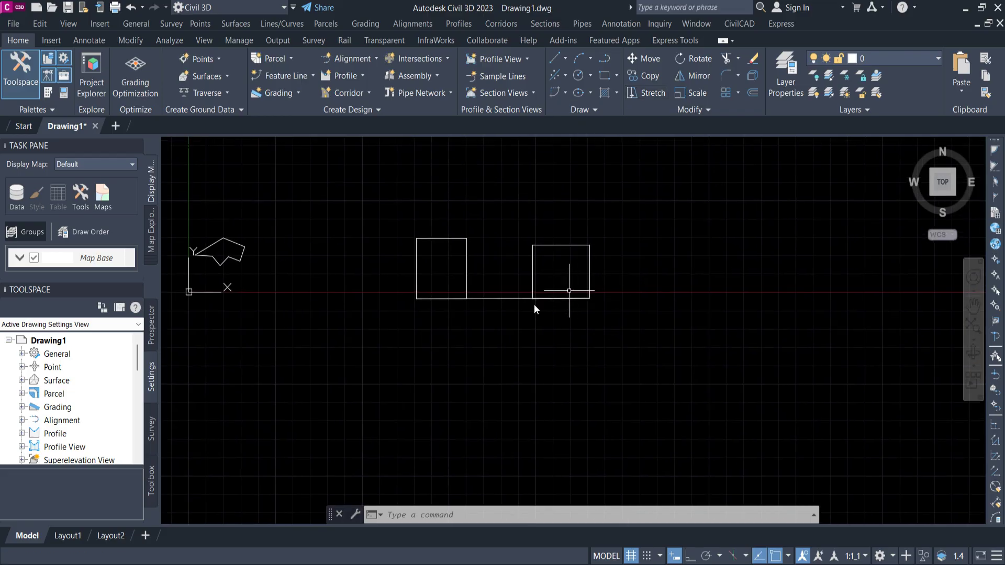
{"action": "scroll", "coordinate": [548, 281], "scroll_direction": "up", "scroll_amount": 4}
{"action": "scroll", "coordinate": [547, 288], "scroll_direction": "down", "scroll_amount": 2}
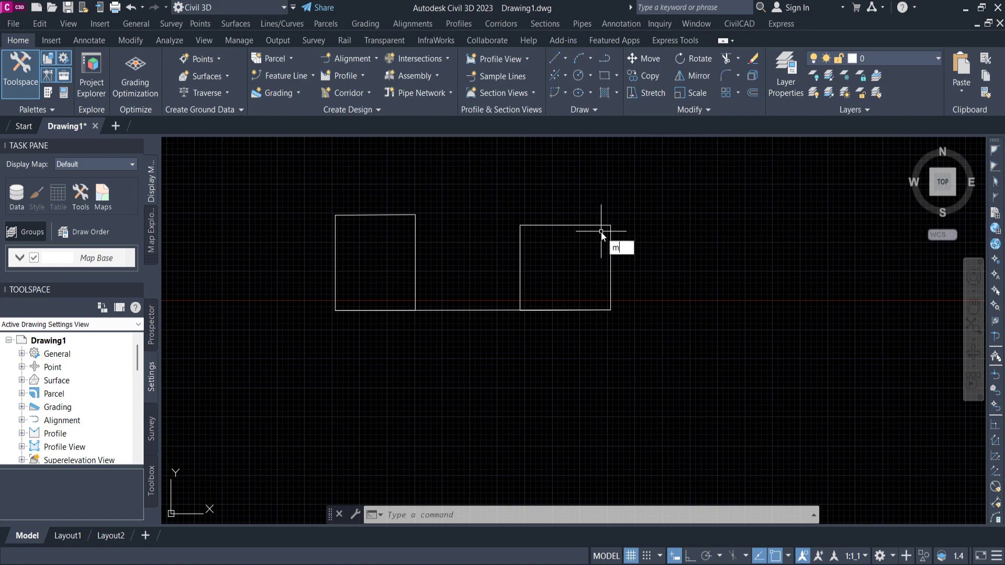
{"action": "type", "text": "i"}
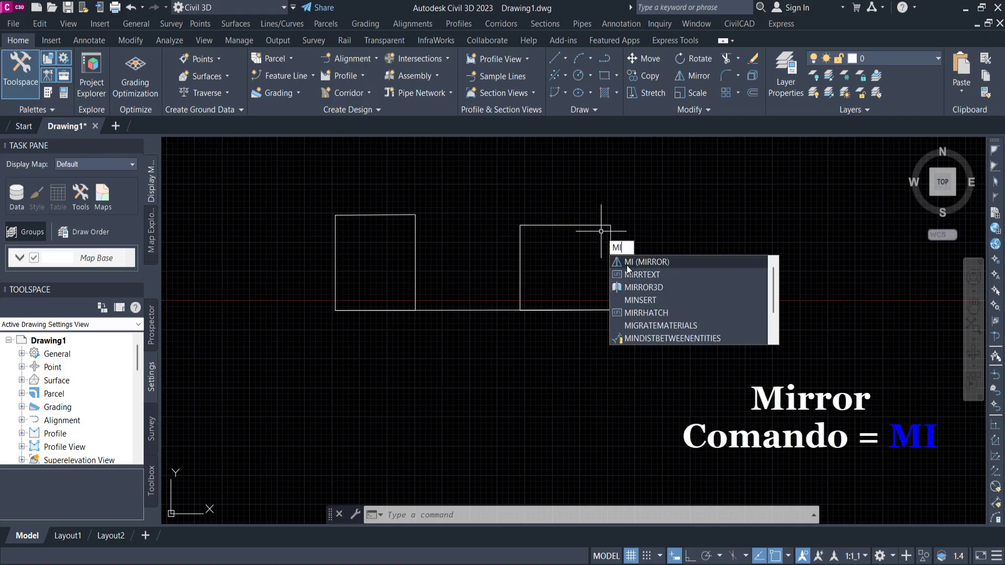
{"action": "left_click", "coordinate": [628, 262]}
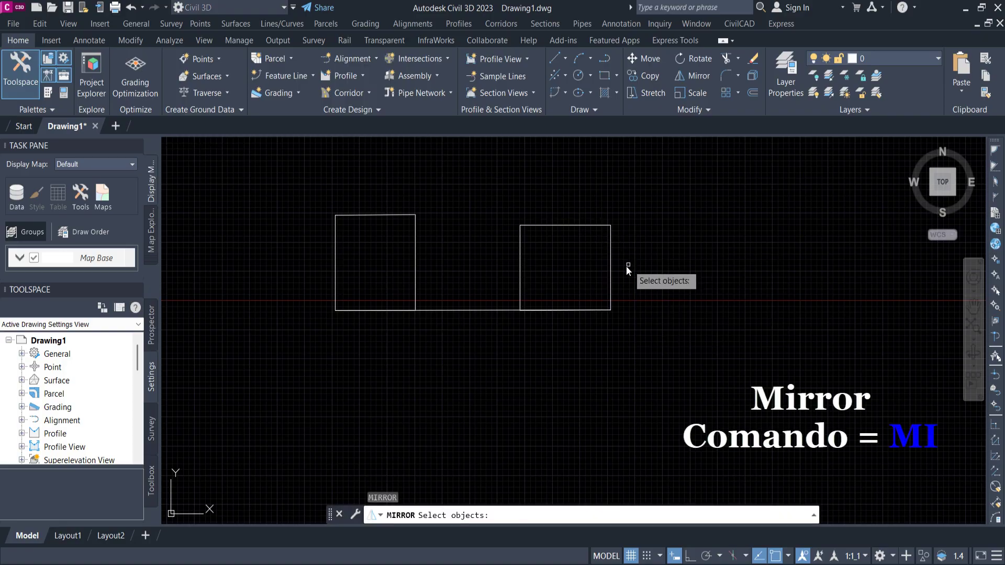
{"action": "left_click", "coordinate": [665, 363]}
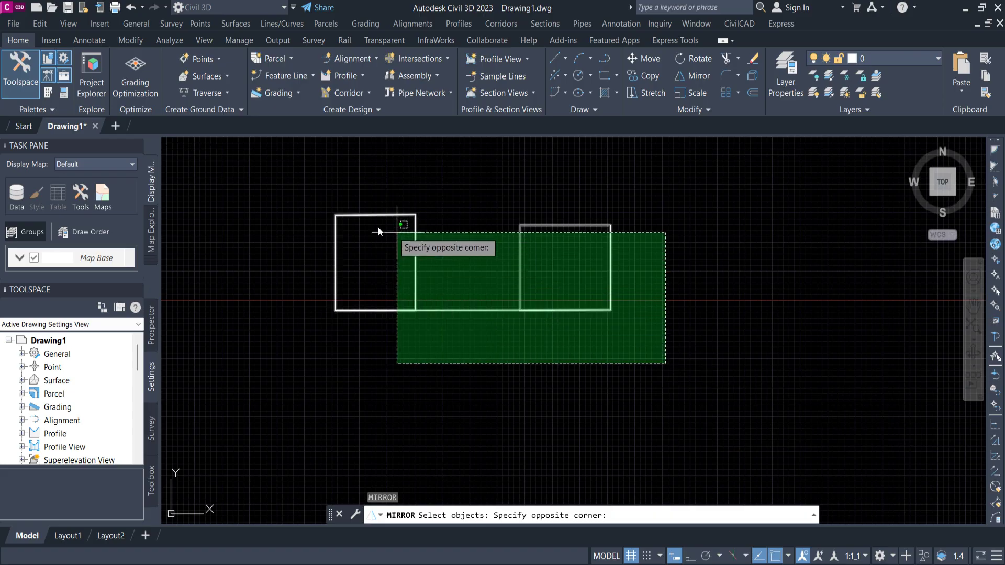
{"action": "left_click", "coordinate": [303, 188]}
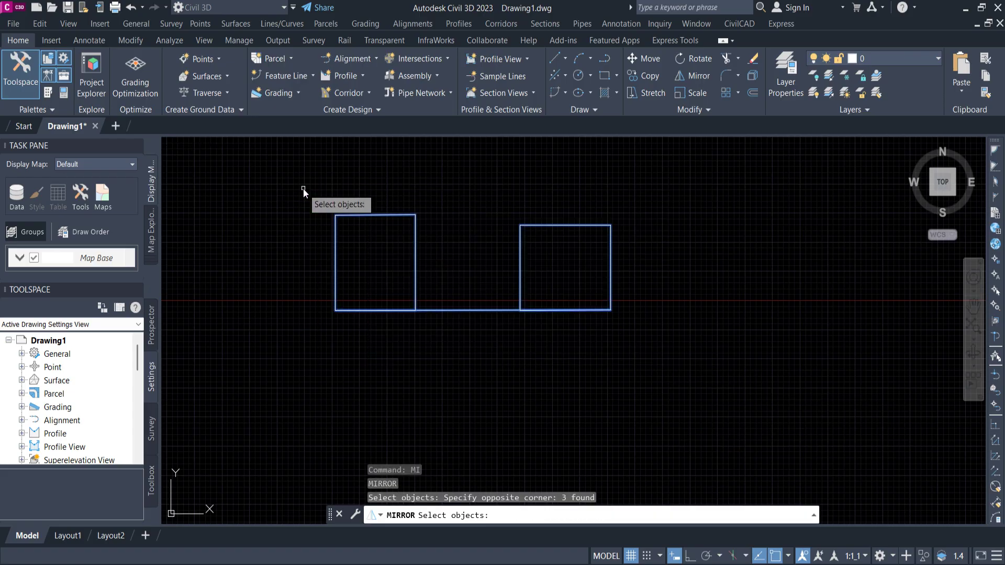
{"action": "key", "text": "Return"}
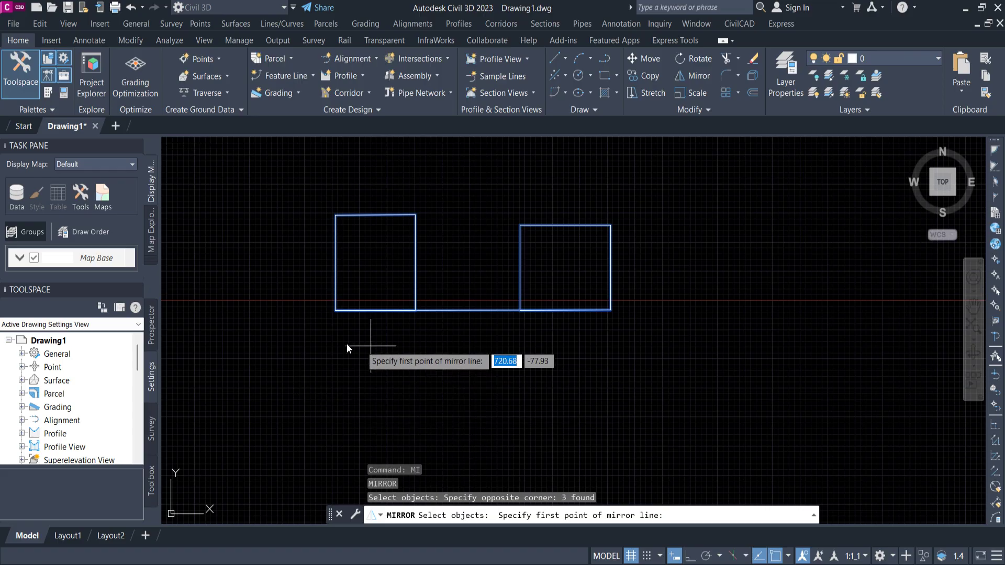
{"action": "left_click", "coordinate": [610, 310]}
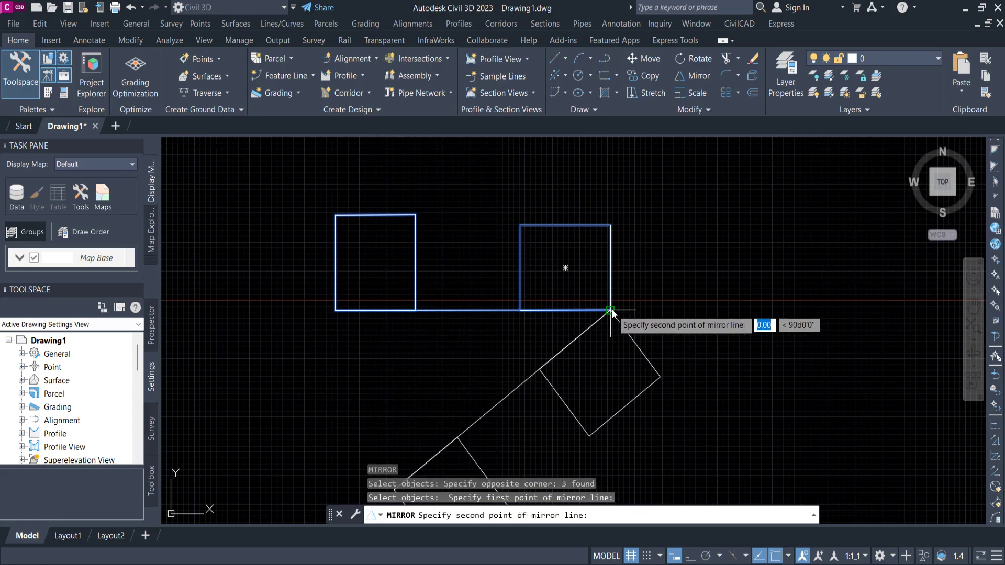
{"action": "left_click", "coordinate": [610, 224]}
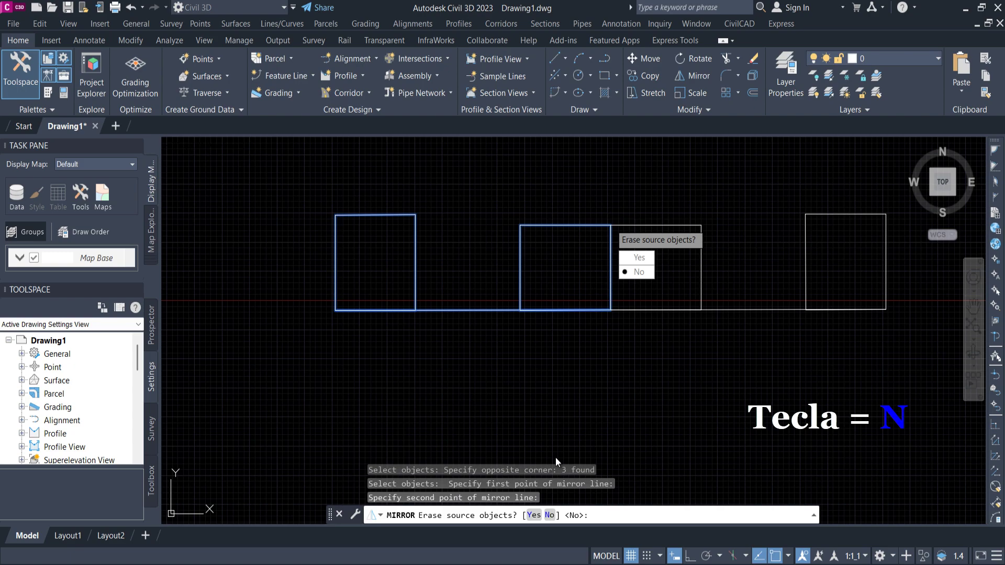
{"action": "type", "text": "n"}
{"action": "key", "text": "Return"}
Step: Mirror the four rectangles and their base lines across the east side of the easternmost rectangle, erasing the source objects
{"action": "scroll", "coordinate": [641, 333], "scroll_direction": "down", "scroll_amount": 3}
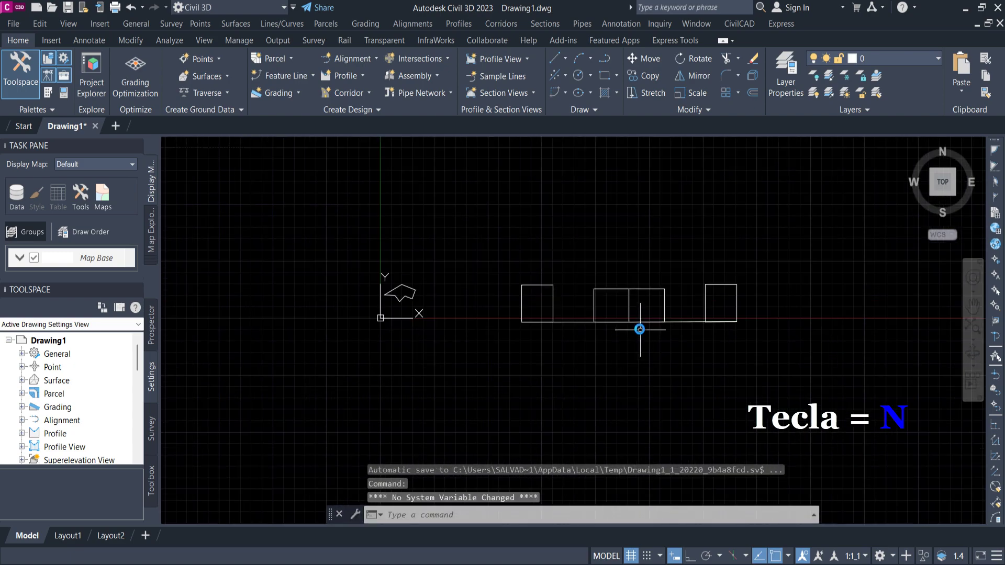
{"action": "scroll", "coordinate": [625, 301], "scroll_direction": "up", "scroll_amount": 4}
{"action": "scroll", "coordinate": [622, 303], "scroll_direction": "down", "scroll_amount": 4}
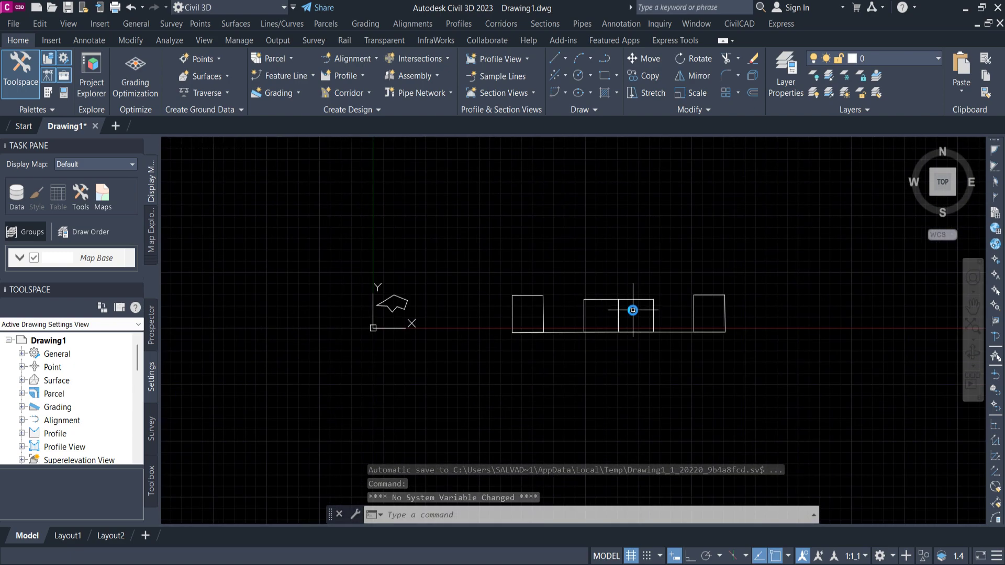
{"action": "middle_click_drag", "start_coordinate": [632, 310], "coordinate": [578, 305]}
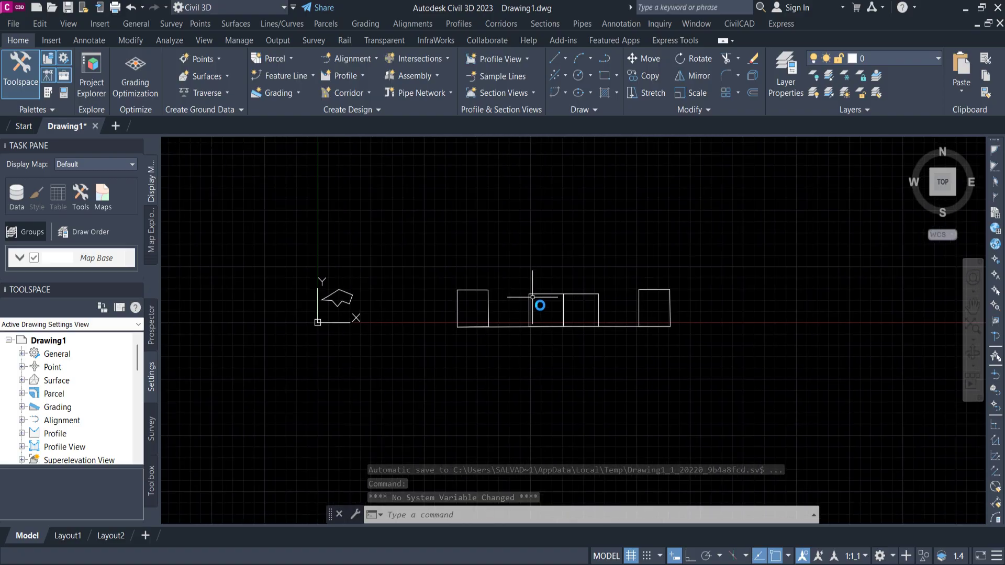
{"action": "left_click", "coordinate": [736, 378]}
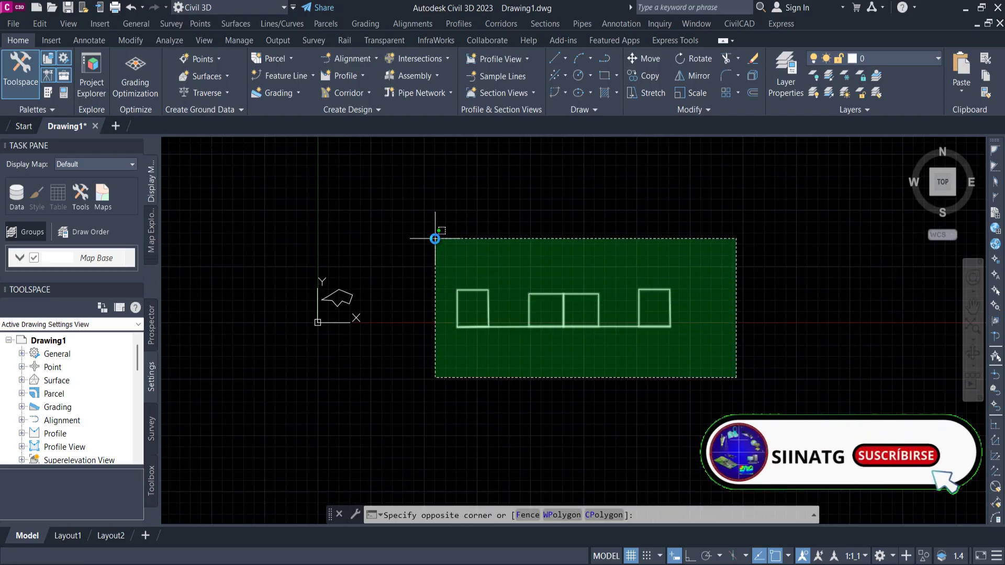
{"action": "left_click", "coordinate": [434, 238]}
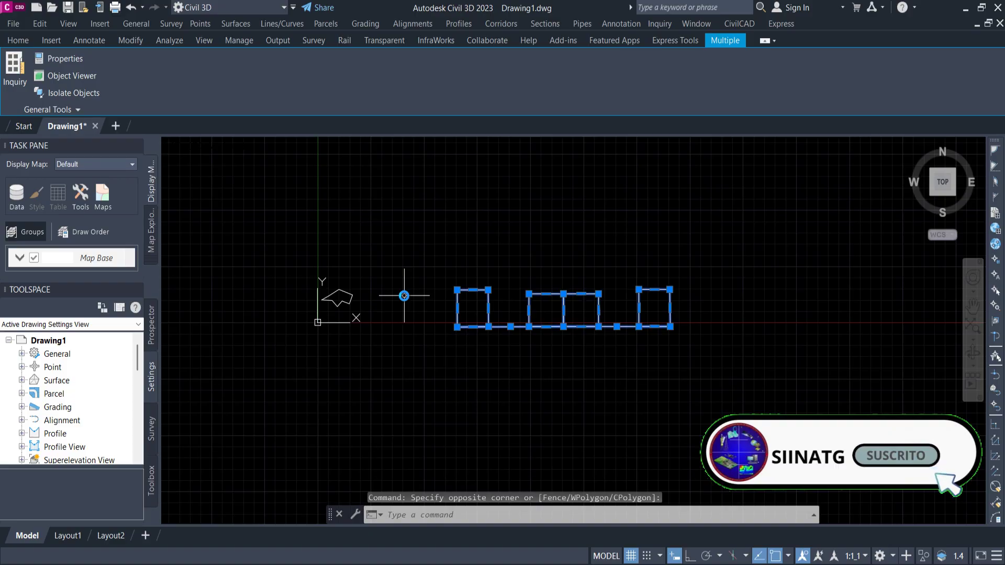
{"action": "type", "text": "MI"}
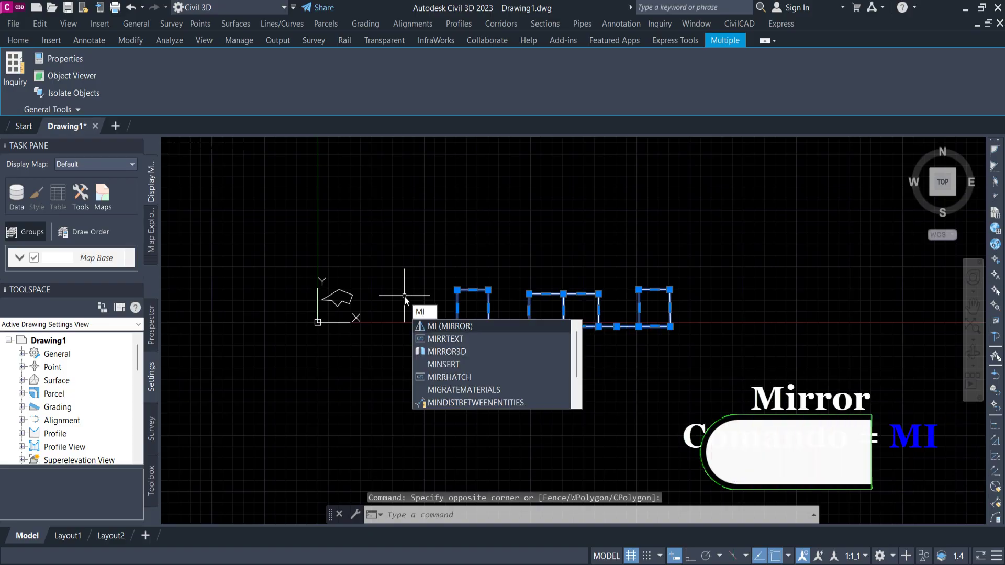
{"action": "key", "text": "Return"}
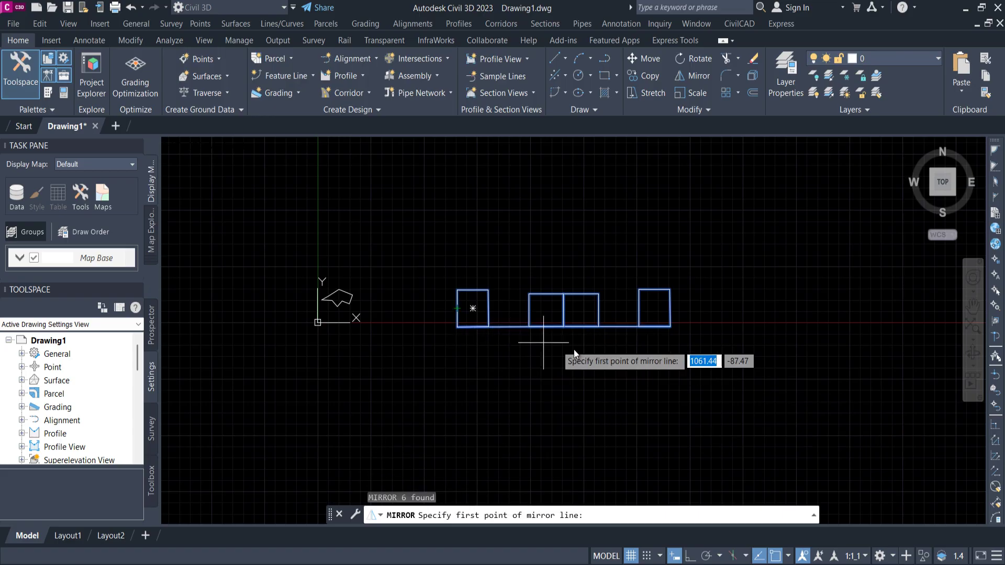
{"action": "left_click", "coordinate": [669, 326]}
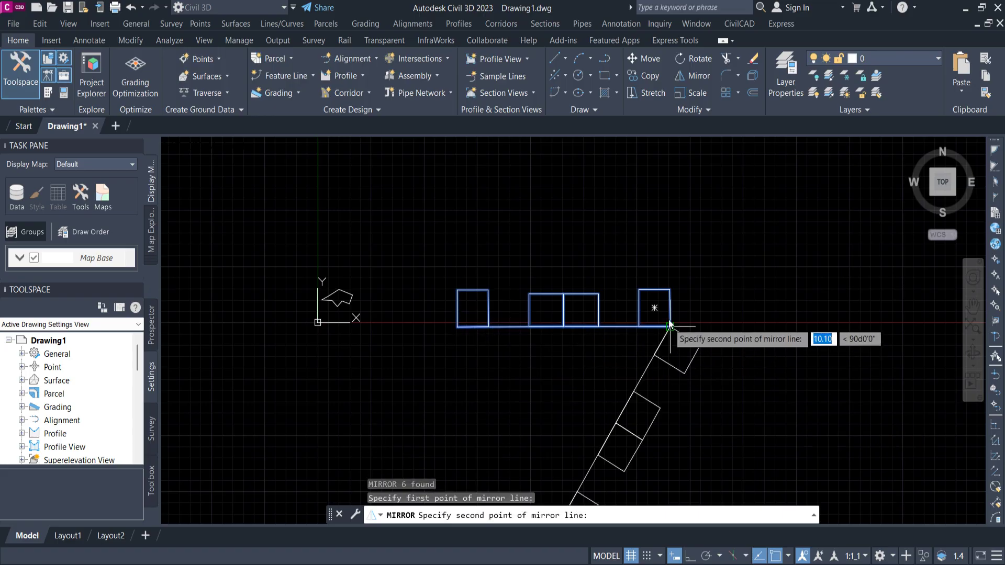
{"action": "left_click", "coordinate": [670, 288]}
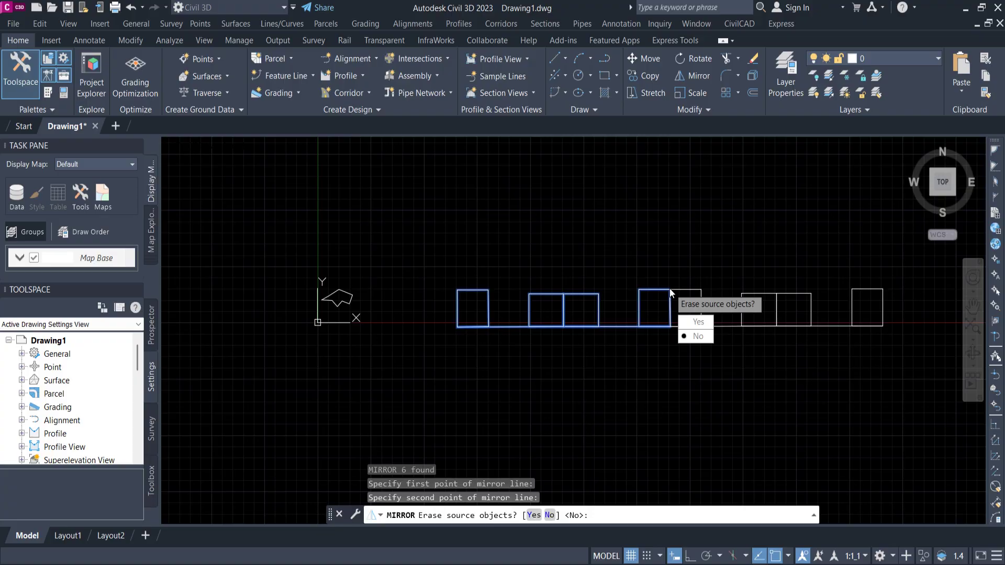
{"action": "key", "text": "y"}
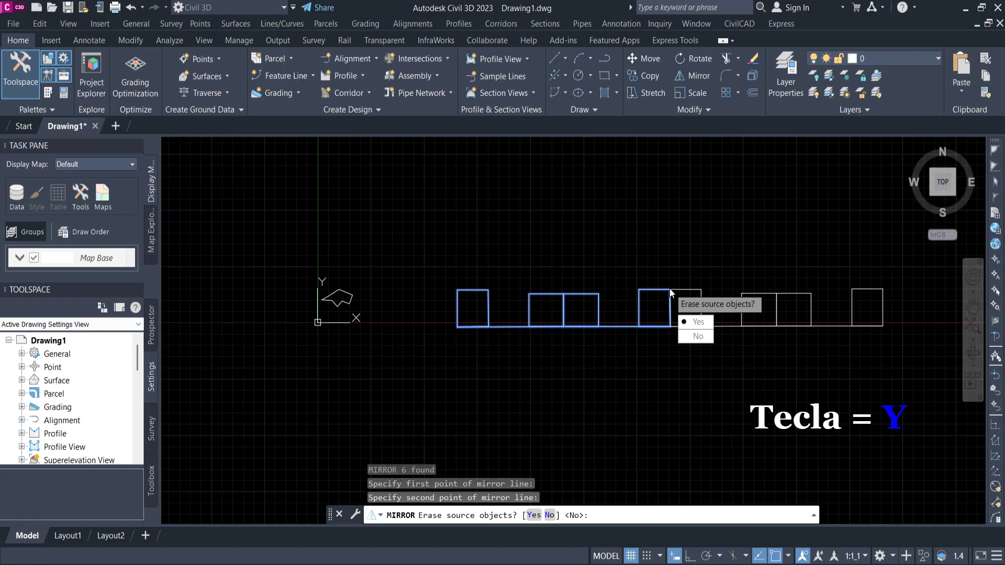
{"action": "key", "text": "Return"}
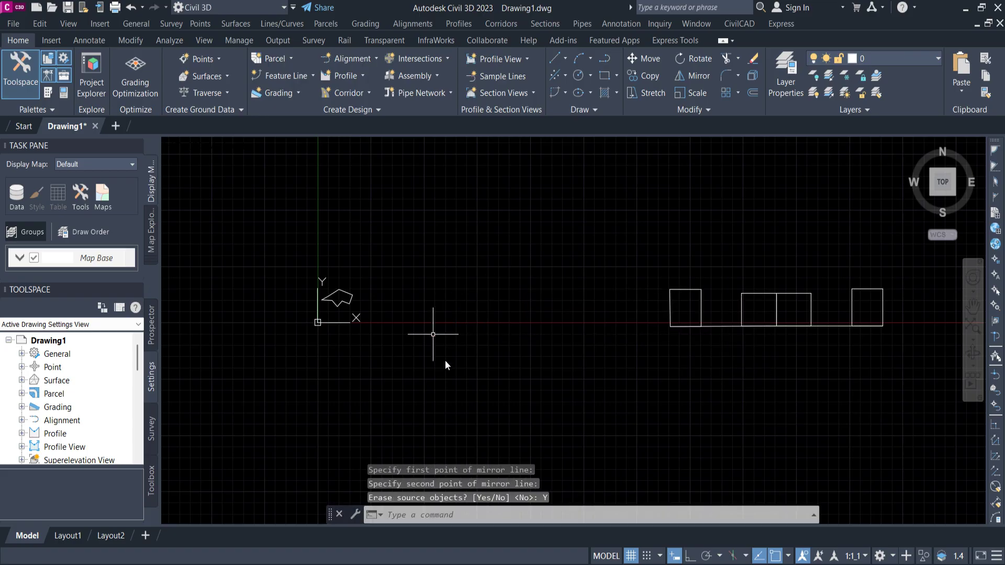
Step: Scale the four rectangles and their base lines by a factor of 25 from the westernmost rectangle's lower west corner
{"action": "middle_click_drag", "start_coordinate": [614, 328], "coordinate": [498, 322]}
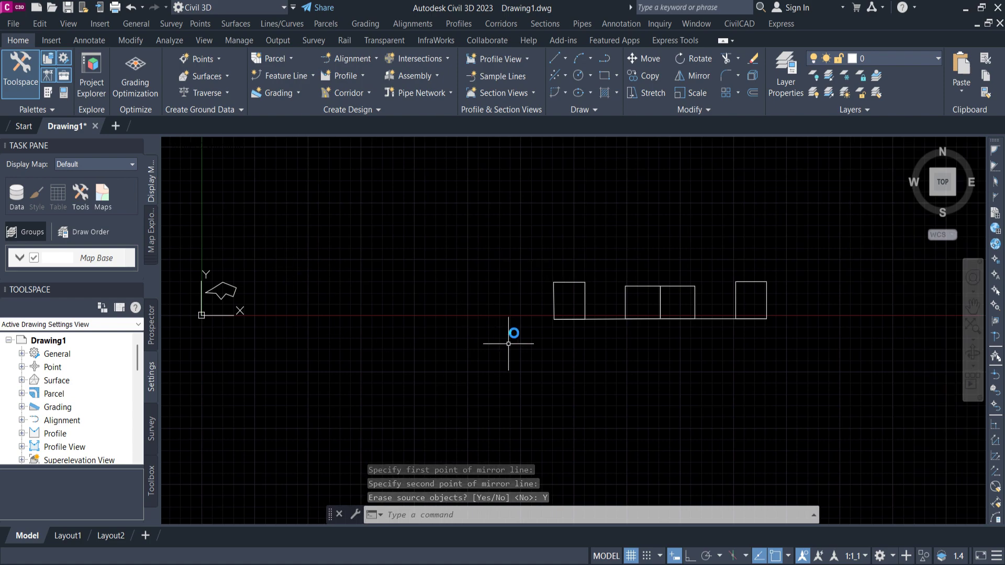
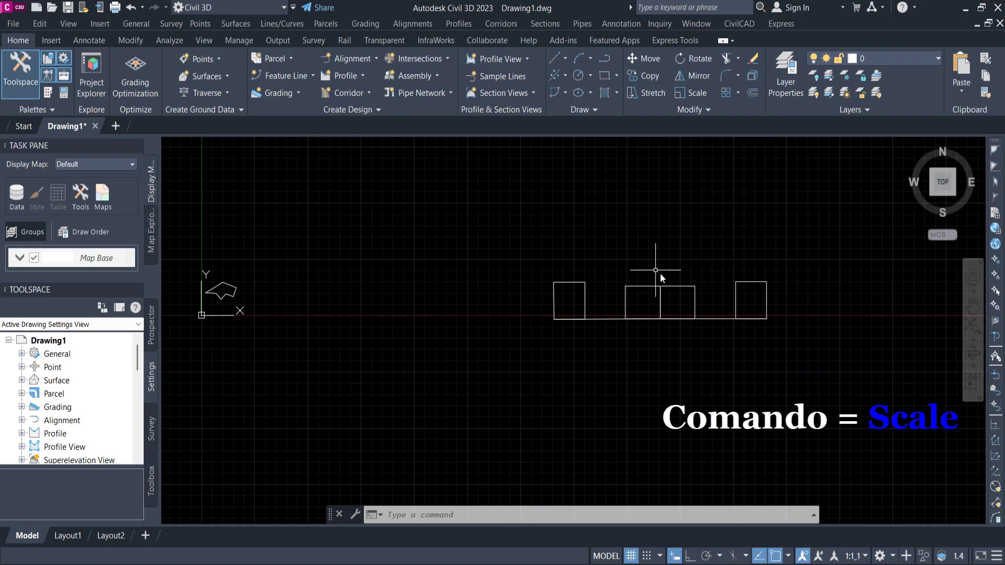
{"action": "middle_click_drag", "start_coordinate": [645, 305], "coordinate": [562, 297]}
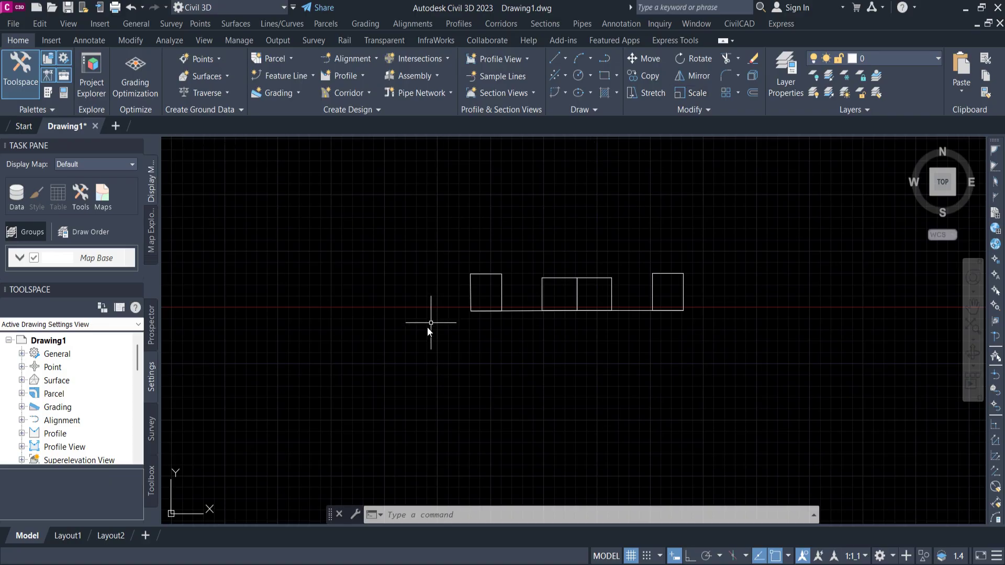
{"action": "type", "text": "S"}
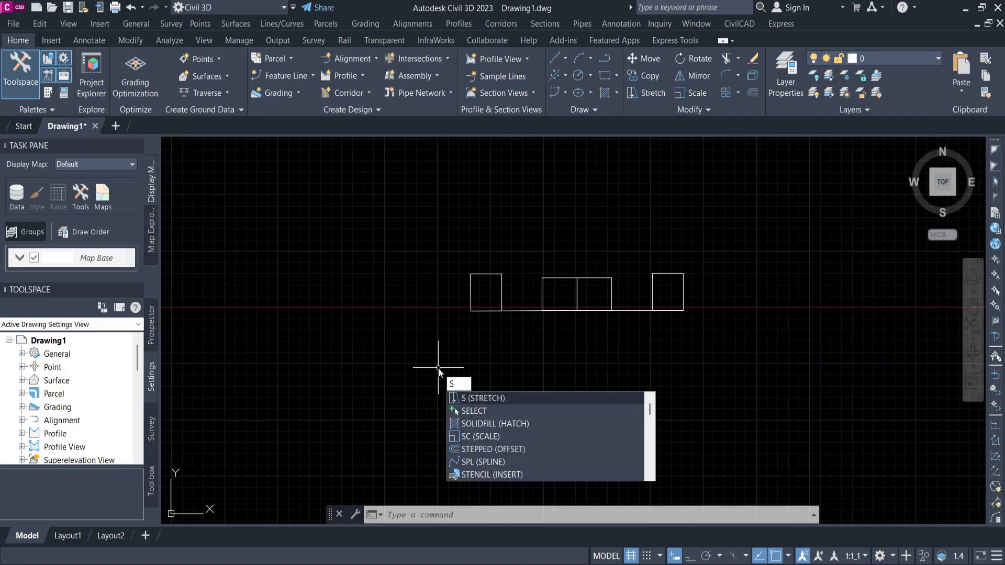
{"action": "type", "text": "C"}
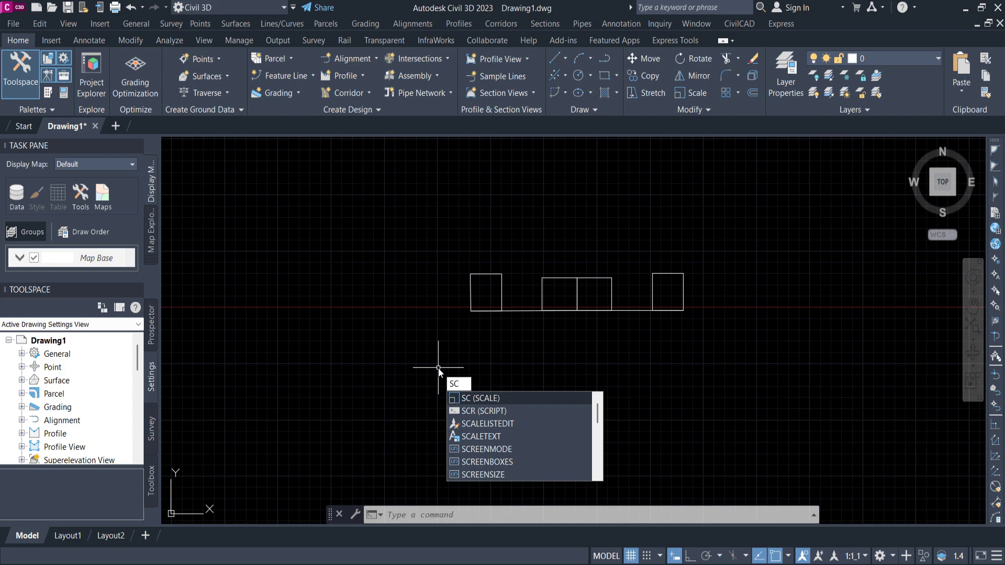
{"action": "key", "text": "Return"}
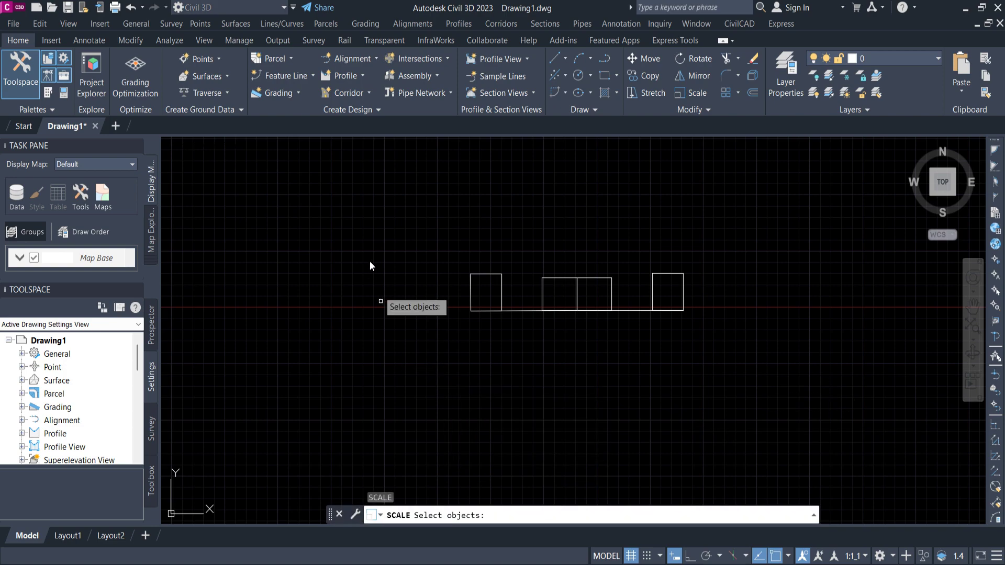
{"action": "left_click", "coordinate": [416, 212]}
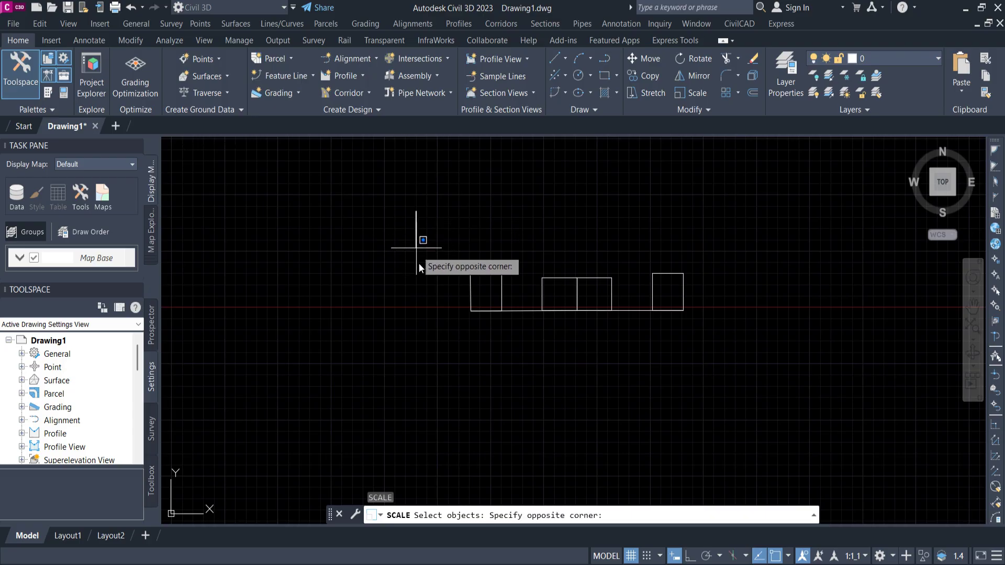
{"action": "left_click", "coordinate": [749, 373]}
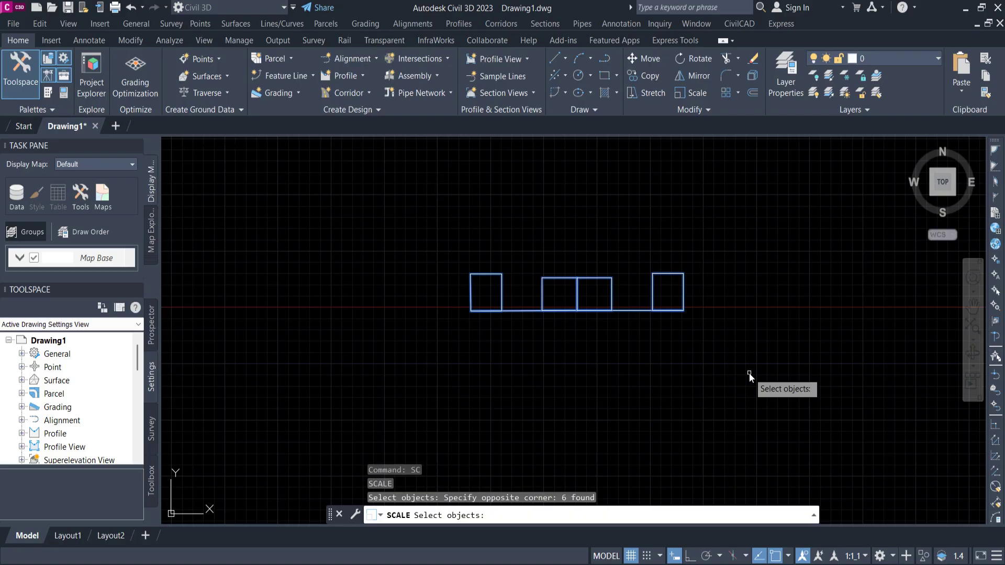
{"action": "key", "text": "Return"}
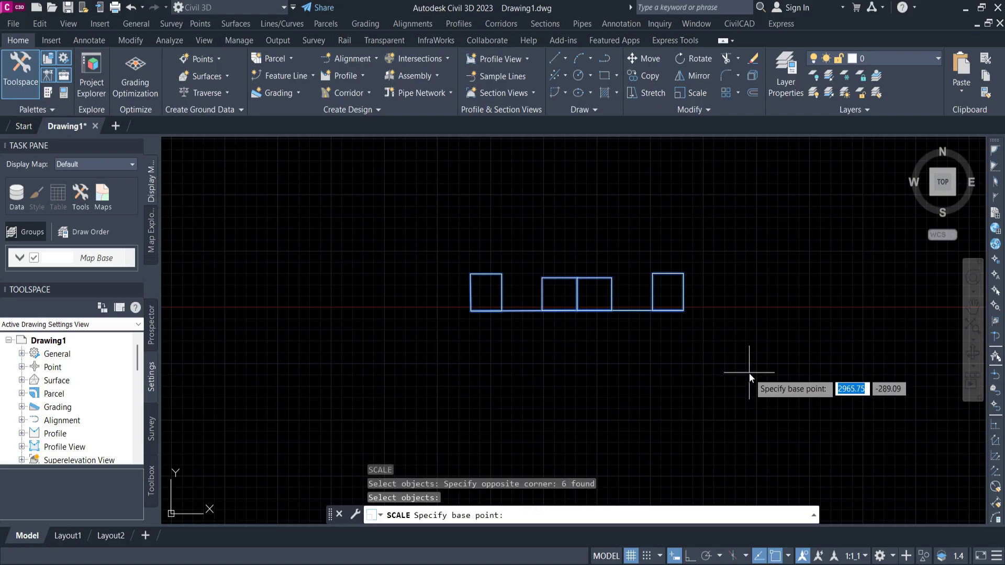
{"action": "left_click", "coordinate": [471, 310]}
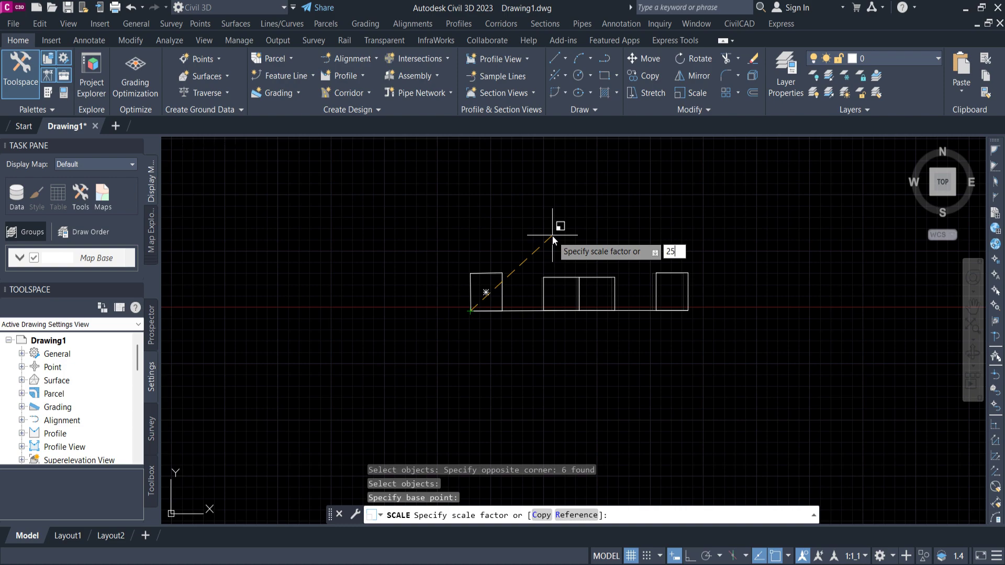
{"action": "key", "text": "Return"}
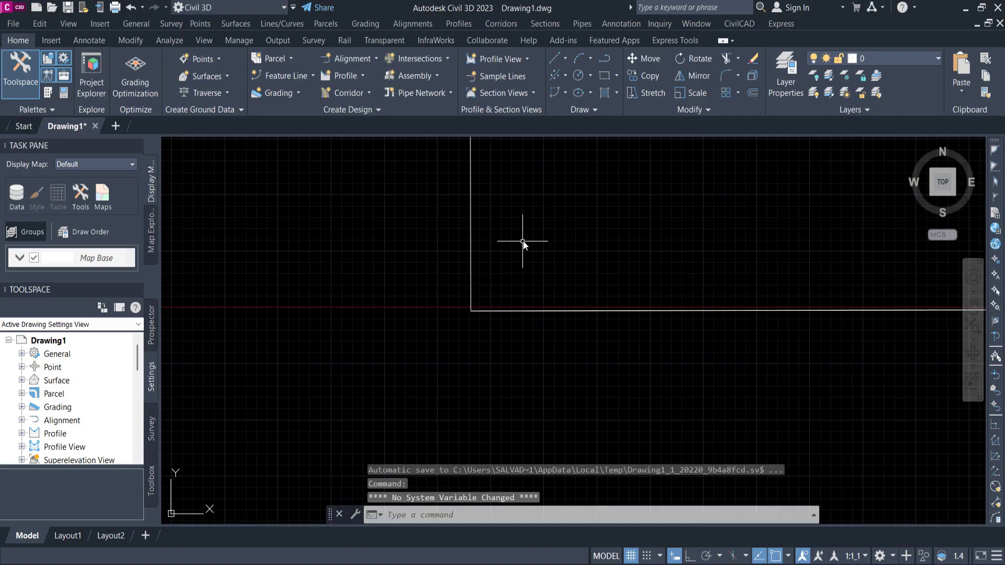
Step: Scale the enlarged rectangles and base lines by a factor of 0.1 from the westernmost rectangle's lower west corner
{"action": "scroll", "coordinate": [539, 312], "scroll_direction": "down", "scroll_amount": 5}
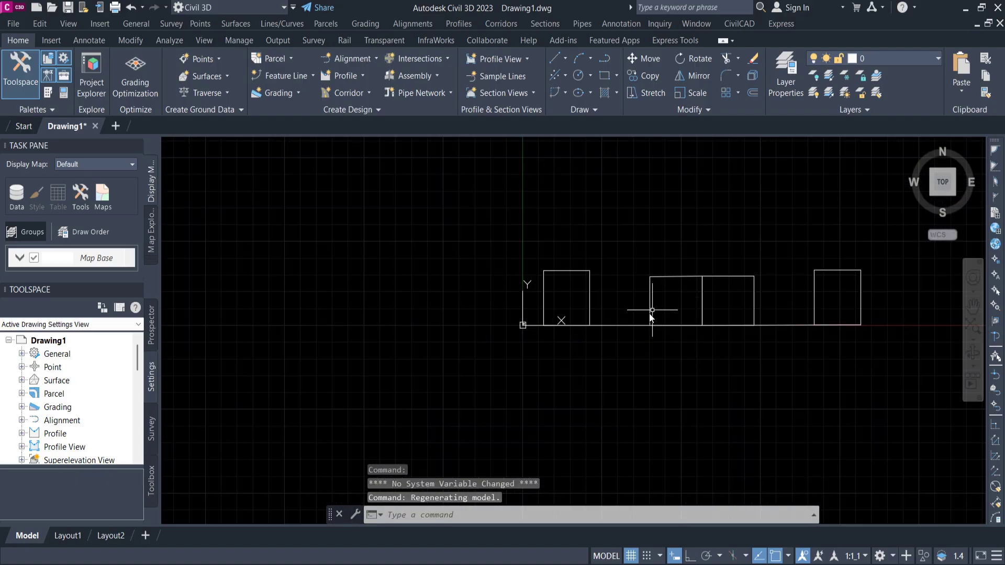
{"action": "scroll", "coordinate": [503, 310], "scroll_direction": "up", "scroll_amount": 2}
{"action": "scroll", "coordinate": [494, 303], "scroll_direction": "down", "scroll_amount": 2}
{"action": "scroll", "coordinate": [489, 325], "scroll_direction": "up", "scroll_amount": 4}
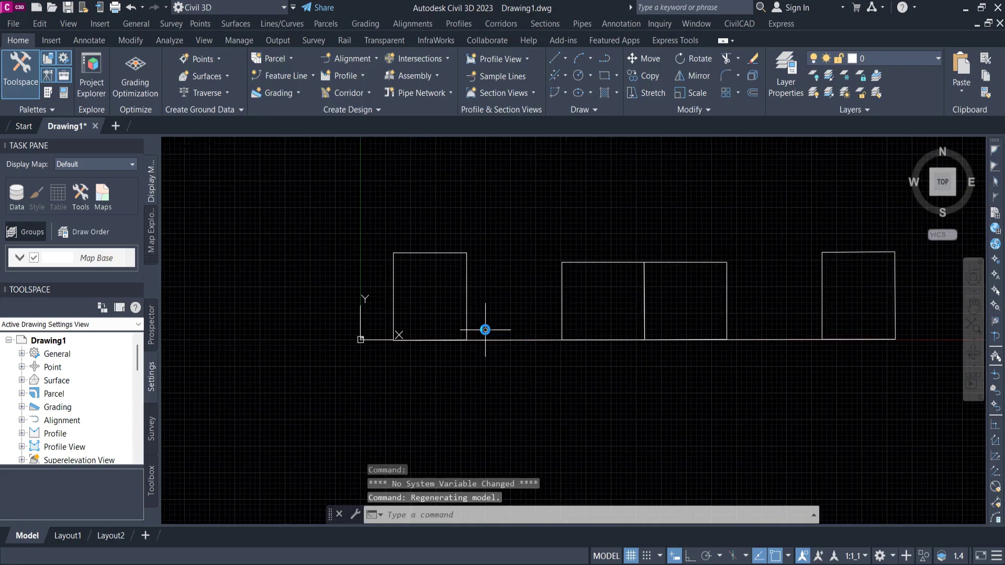
{"action": "scroll", "coordinate": [485, 330], "scroll_direction": "down", "scroll_amount": 2}
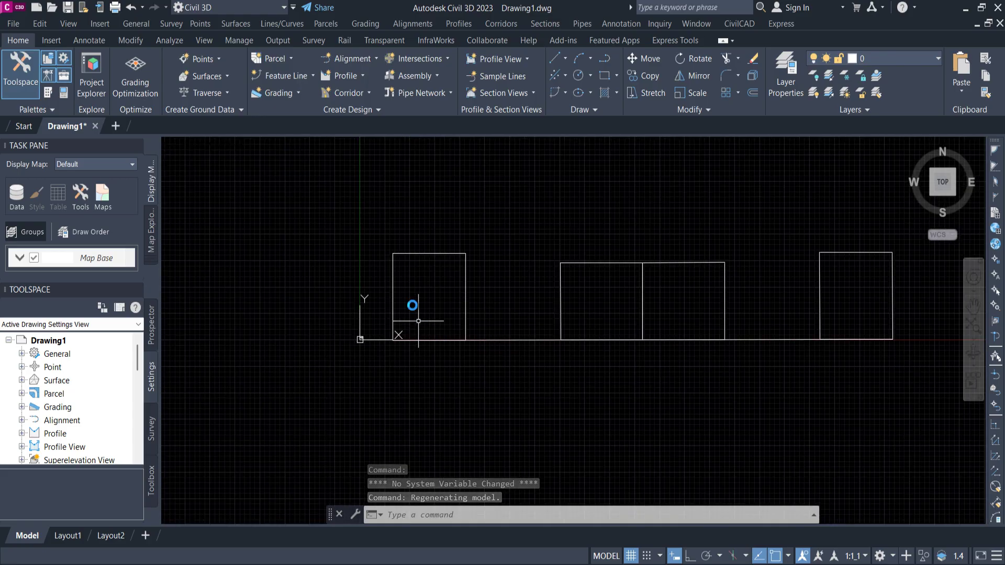
{"action": "left_click", "coordinate": [389, 241]}
{"action": "middle_click_drag", "start_coordinate": [699, 361], "coordinate": [552, 370]}
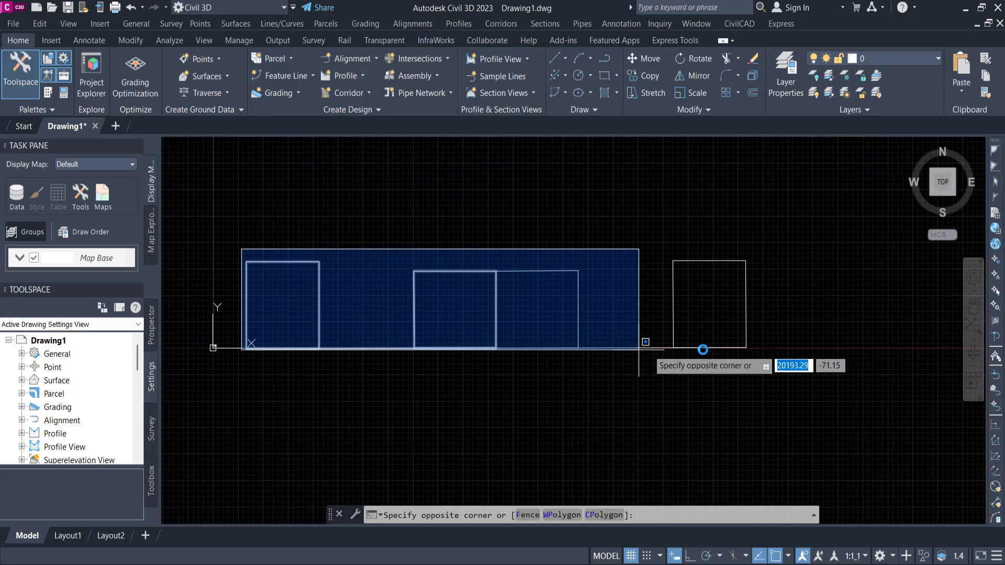
{"action": "left_click", "coordinate": [781, 365]}
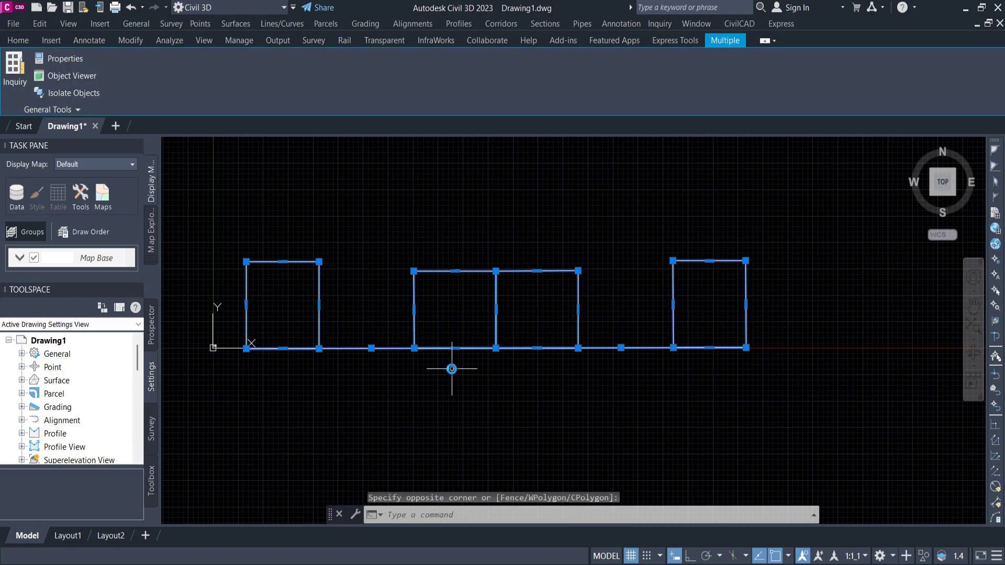
{"action": "type", "text": "sc"}
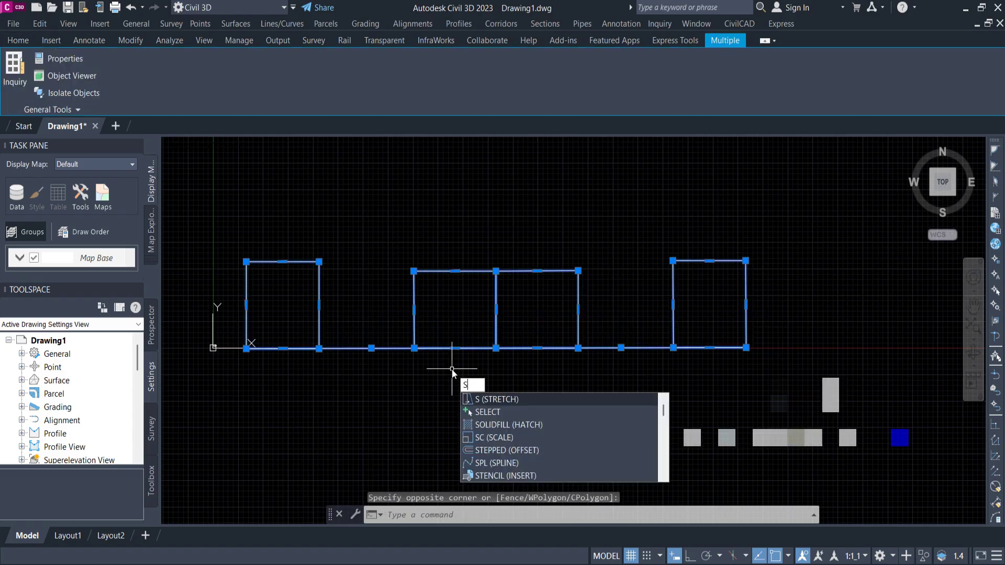
{"action": "key", "text": "Return"}
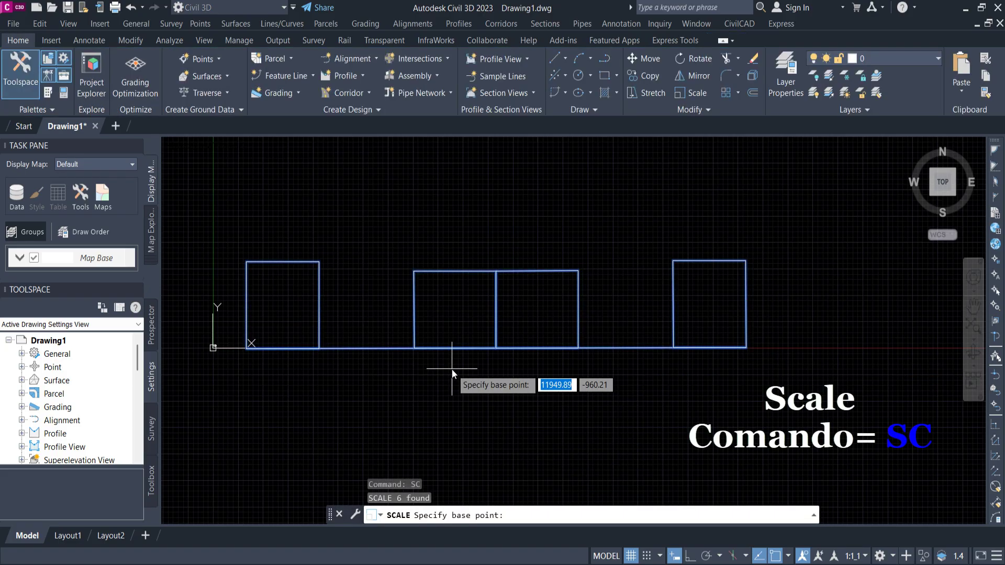
{"action": "middle_click_drag", "start_coordinate": [340, 304], "coordinate": [400, 309]}
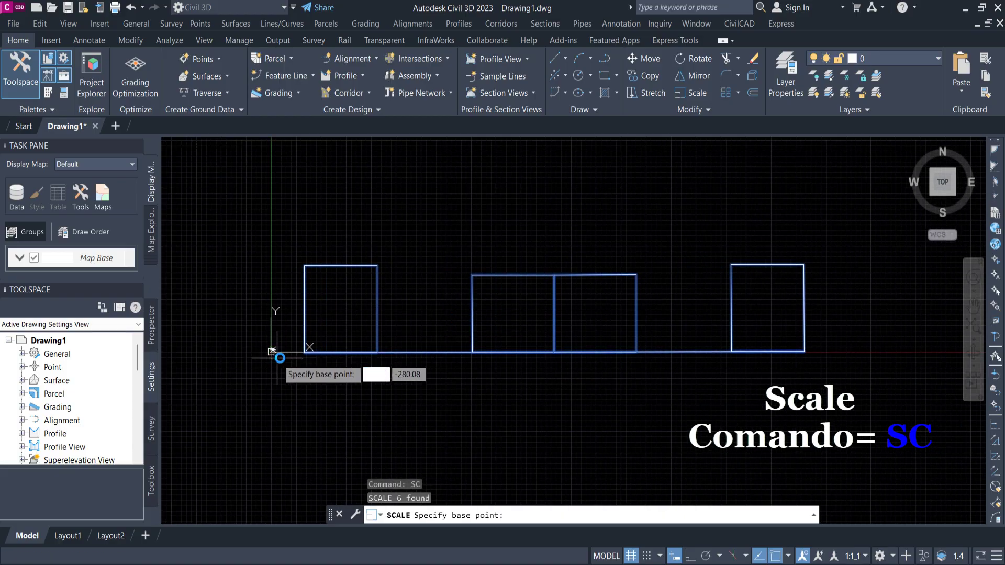
{"action": "scroll", "coordinate": [279, 357], "scroll_direction": "up", "scroll_amount": 4}
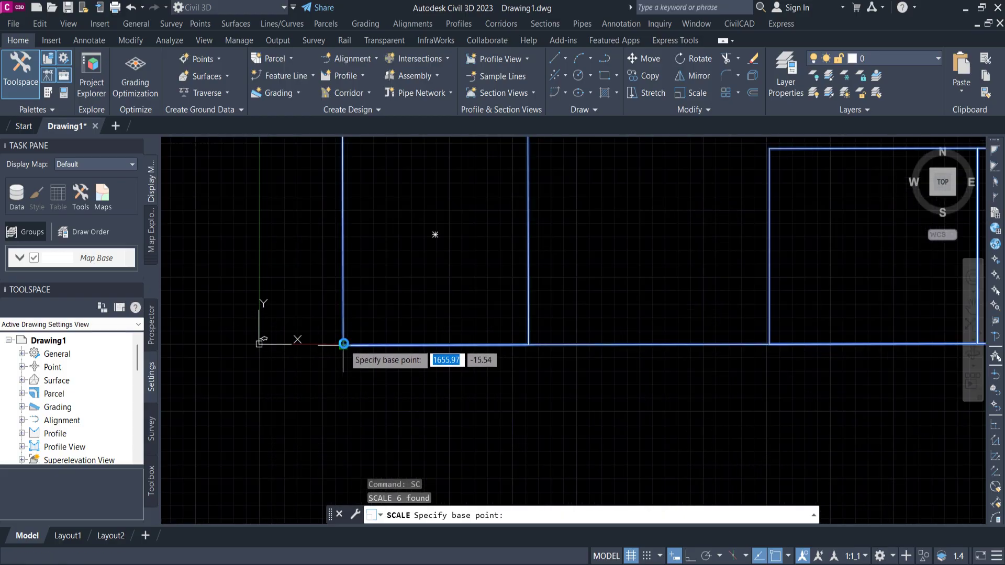
{"action": "left_click", "coordinate": [343, 343]}
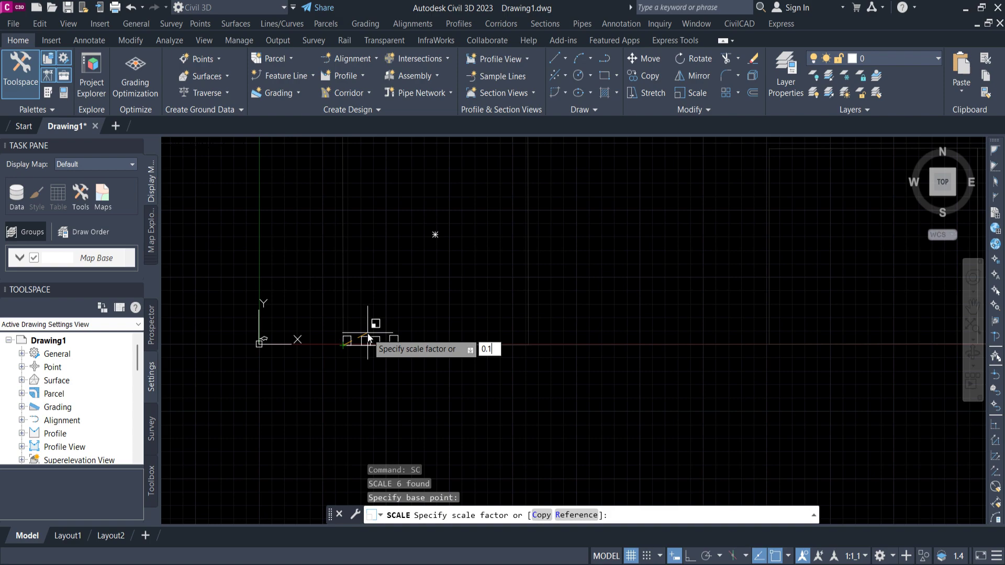
{"action": "key", "text": "Return"}
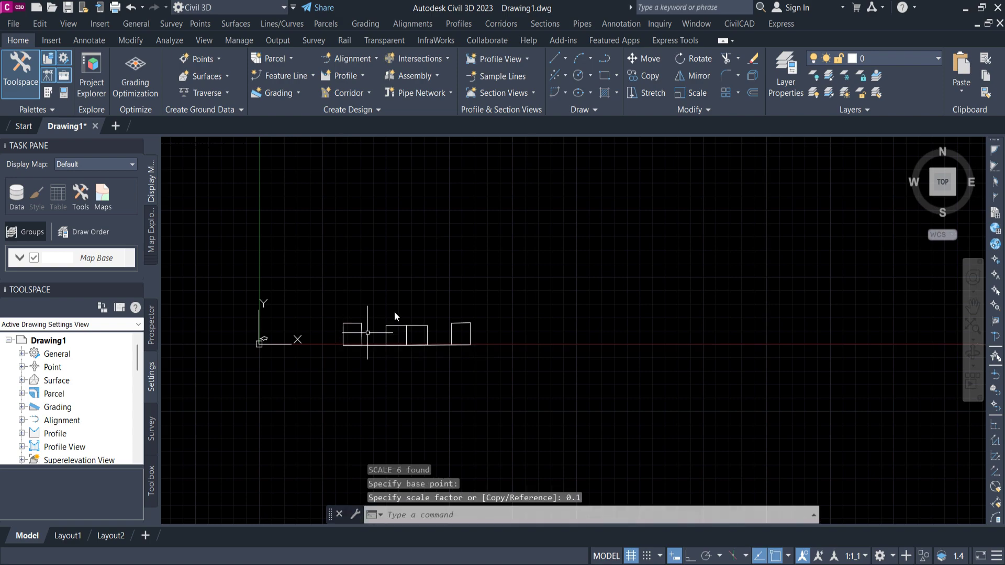
{"action": "scroll", "coordinate": [475, 331], "scroll_direction": "down", "scroll_amount": 4}
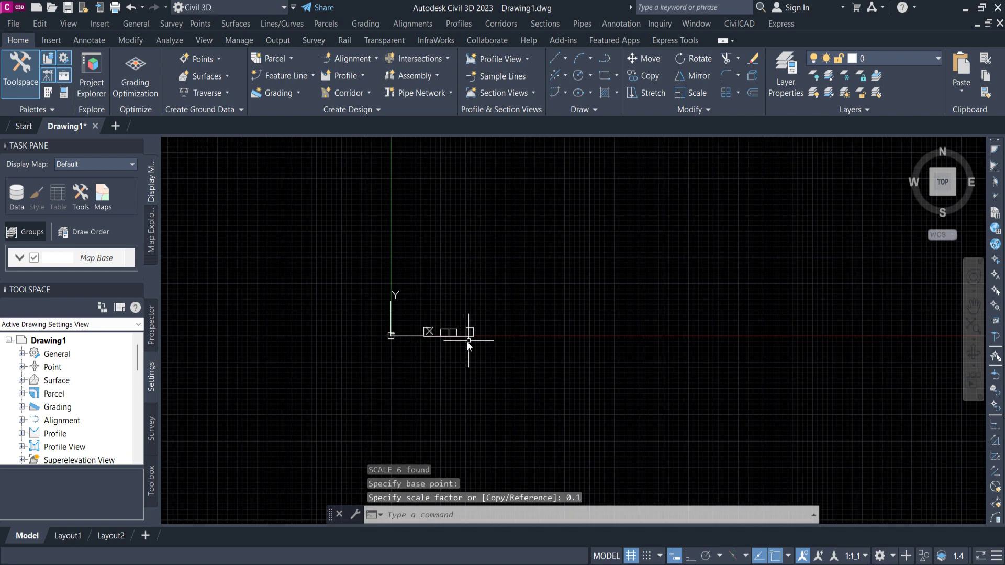
{"action": "scroll", "coordinate": [468, 341], "scroll_direction": "up", "scroll_amount": 4}
{"action": "middle_click_drag", "start_coordinate": [342, 328], "coordinate": [419, 325]}
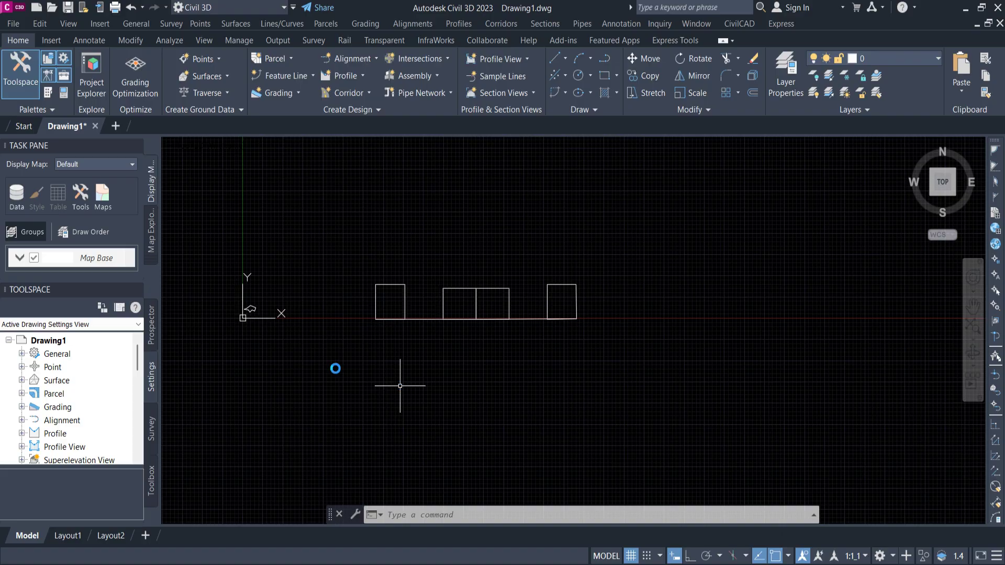
Step: Cut the two base lines running beneath the four rectangles out of the drawing
{"action": "scroll", "coordinate": [448, 330], "scroll_direction": "down", "scroll_amount": 2}
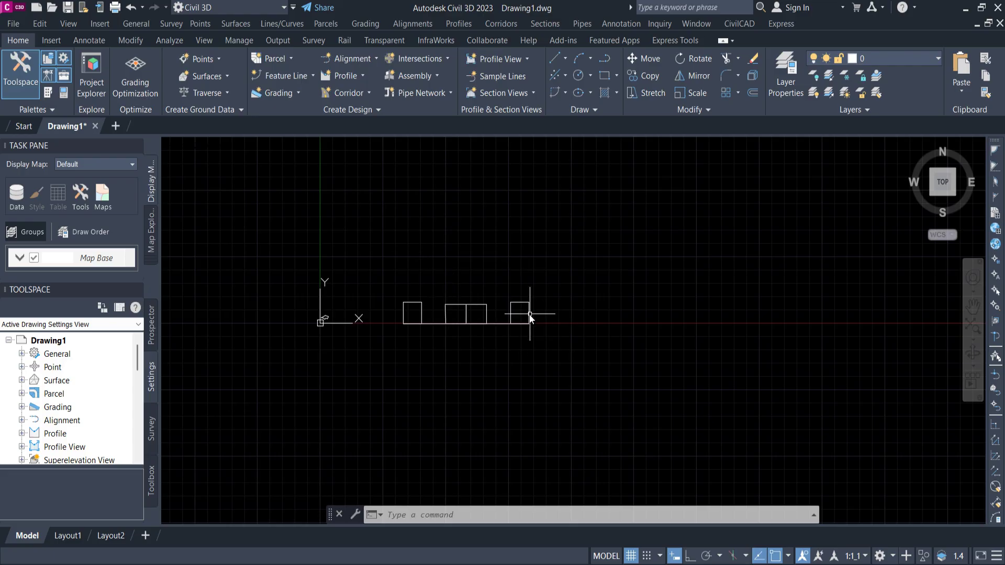
{"action": "scroll", "coordinate": [518, 309], "scroll_direction": "up", "scroll_amount": 3}
{"action": "scroll", "coordinate": [502, 283], "scroll_direction": "down", "scroll_amount": 2}
{"action": "scroll", "coordinate": [418, 298], "scroll_direction": "up", "scroll_amount": 5}
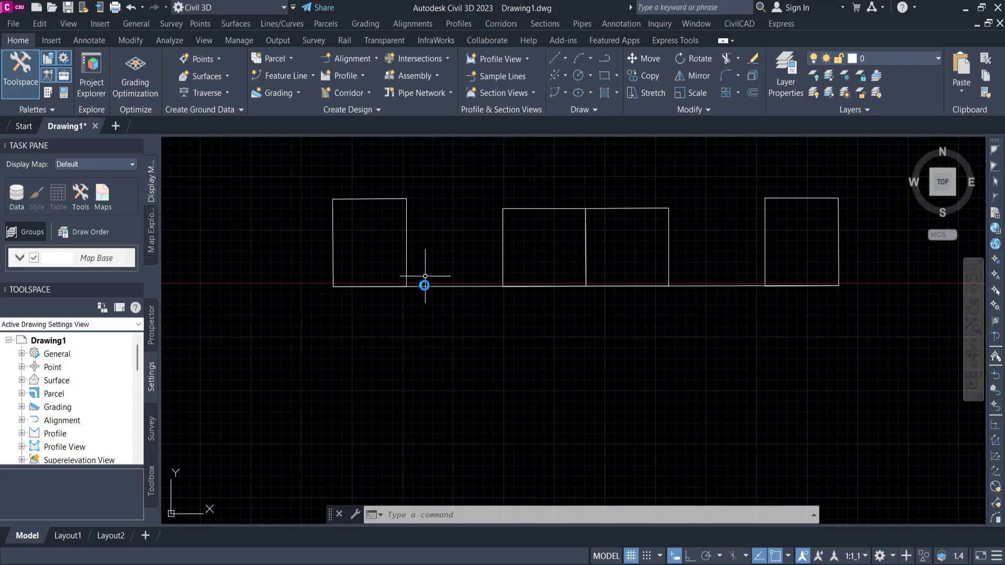
{"action": "scroll", "coordinate": [503, 336], "scroll_direction": "down", "scroll_amount": 2}
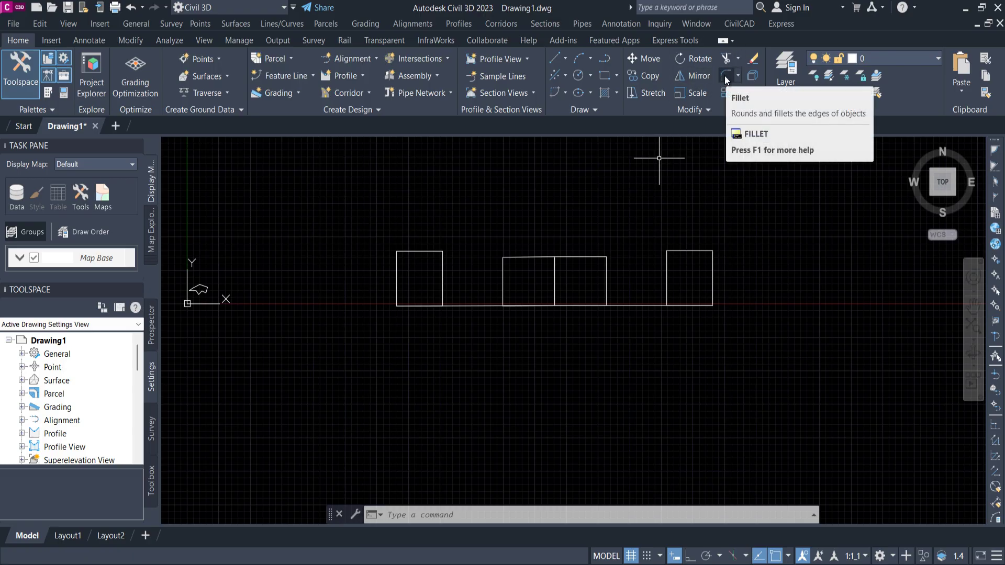
{"action": "left_click", "coordinate": [654, 335]}
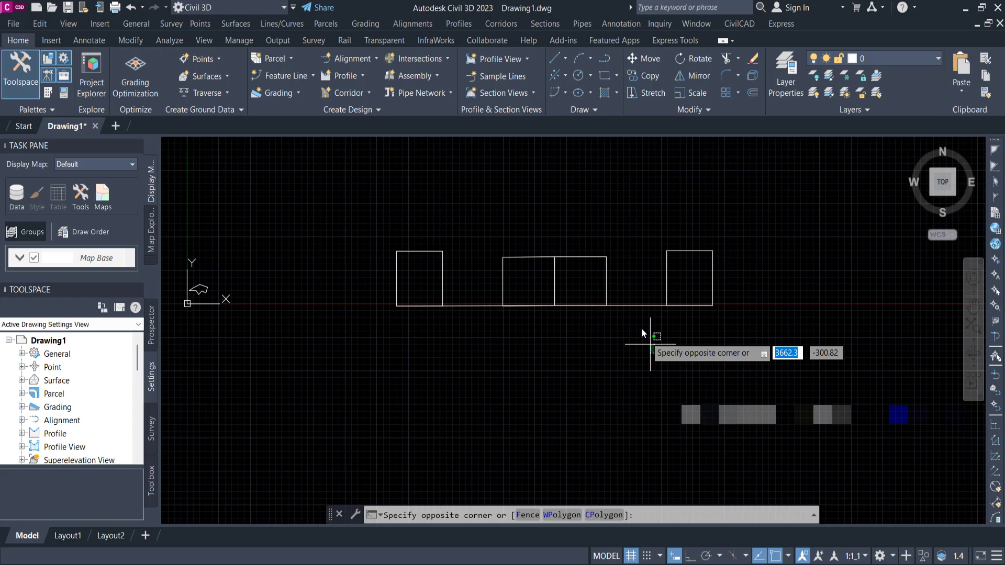
{"action": "left_click", "coordinate": [633, 299]}
{"action": "left_click", "coordinate": [514, 328]}
{"action": "left_click", "coordinate": [480, 292]}
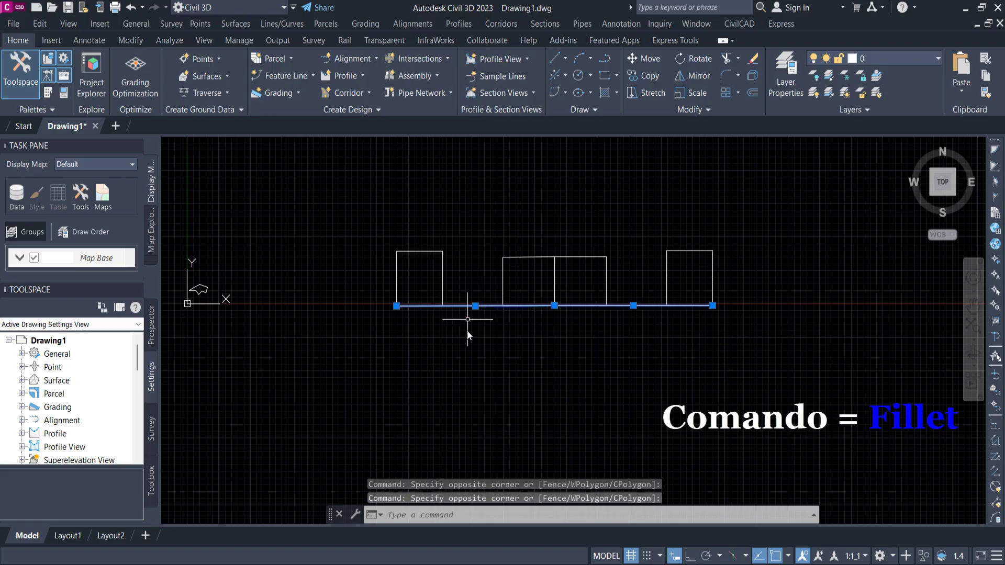
{"action": "key", "text": "ctrl+x"}
Step: Fillet the easternmost rectangle's upper west corner between its west and north sides with a radius of 7
{"action": "scroll", "coordinate": [614, 264], "scroll_direction": "up", "scroll_amount": 2}
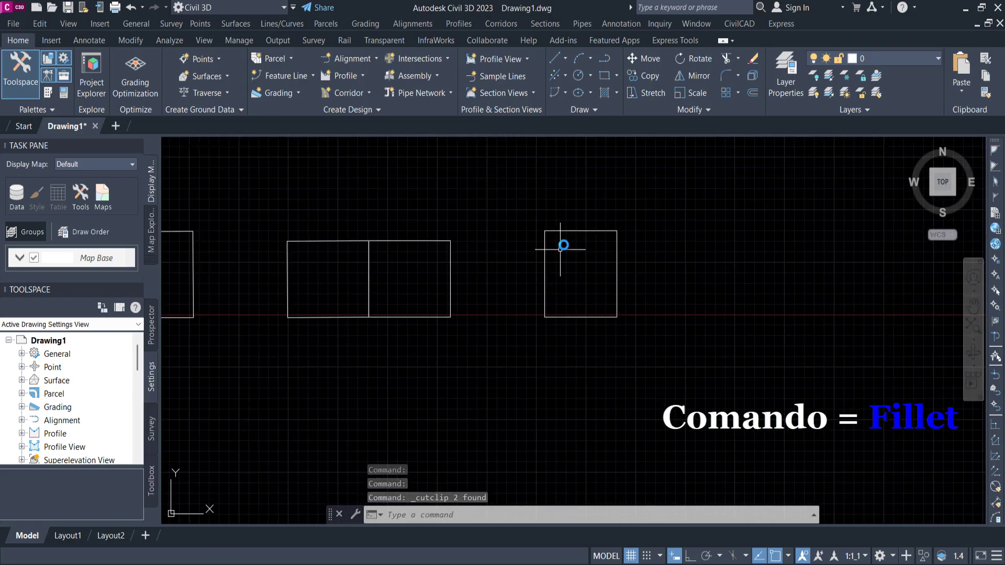
{"action": "scroll", "coordinate": [578, 218], "scroll_direction": "up", "scroll_amount": 4}
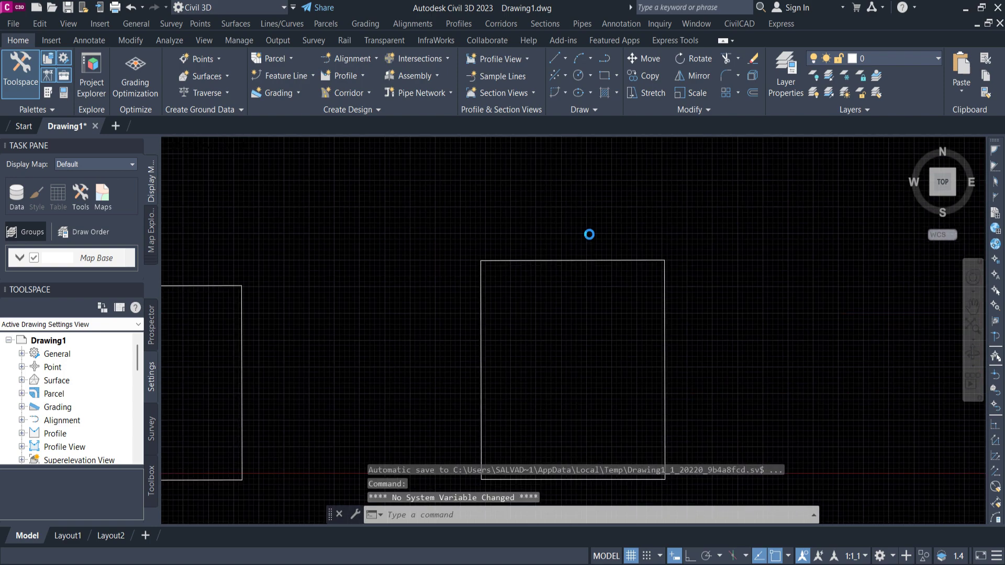
{"action": "scroll", "coordinate": [588, 234], "scroll_direction": "down", "scroll_amount": 2}
{"action": "scroll", "coordinate": [542, 241], "scroll_direction": "up", "scroll_amount": 4}
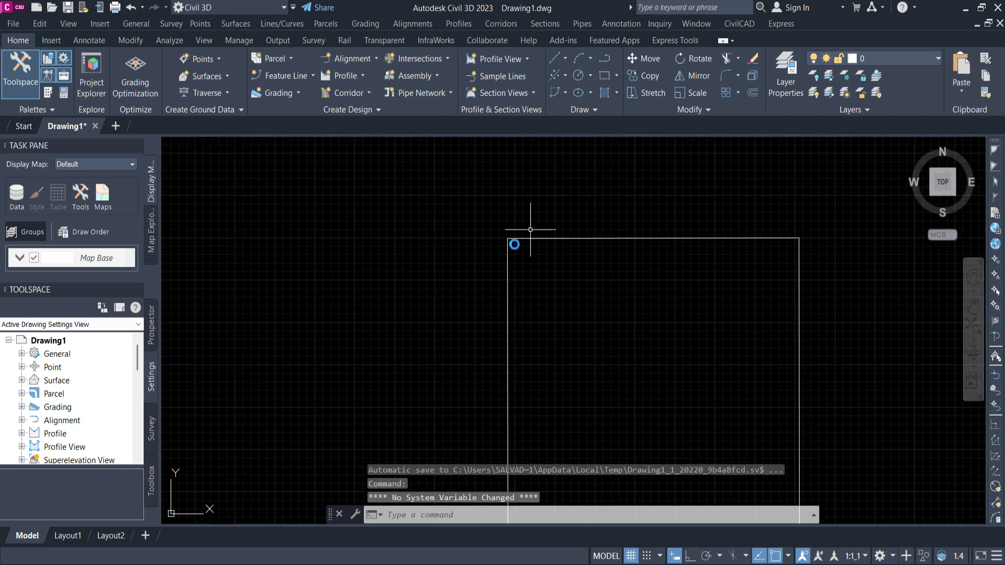
{"action": "scroll", "coordinate": [564, 216], "scroll_direction": "down", "scroll_amount": 4}
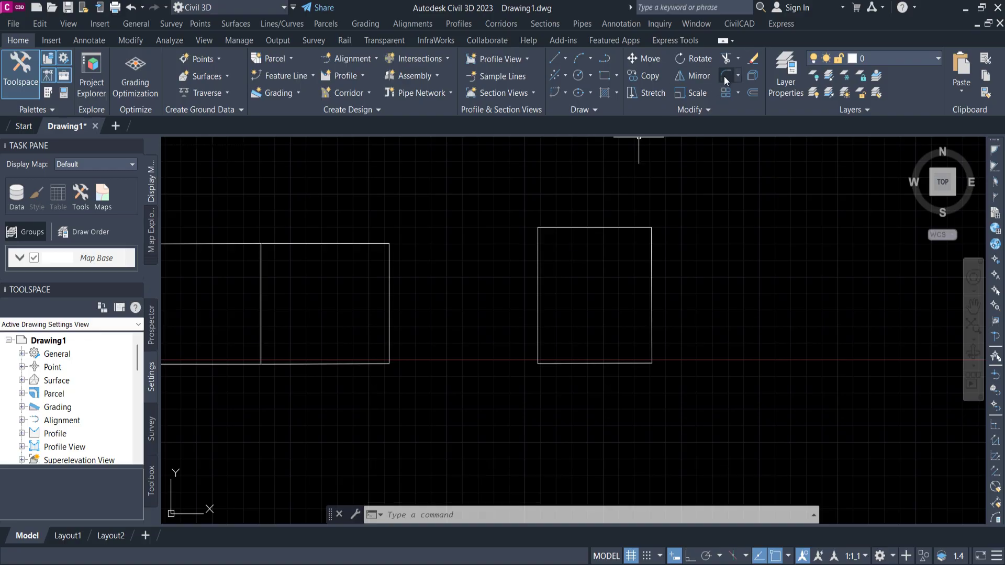
{"action": "left_click", "coordinate": [476, 514]}
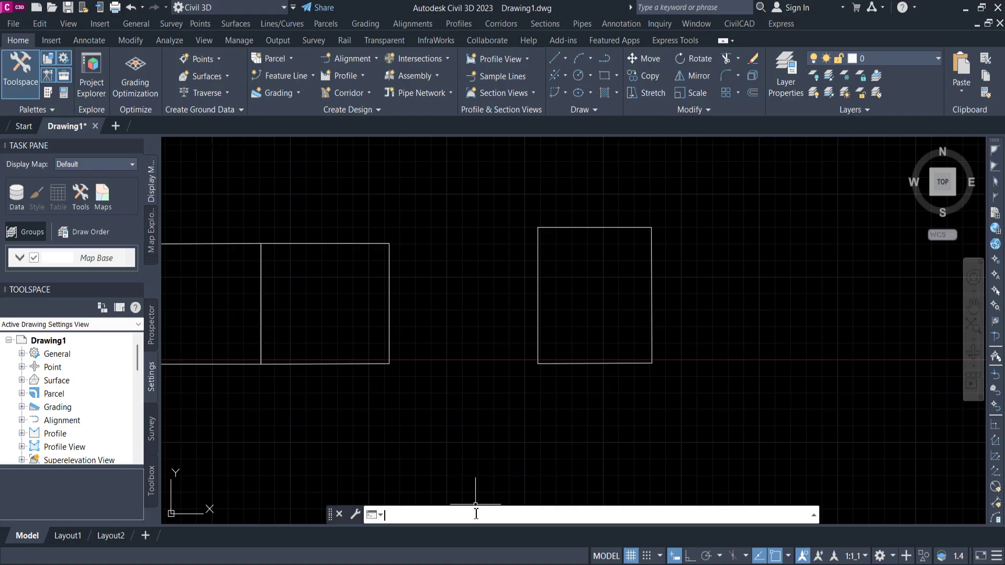
{"action": "type", "text": "f"}
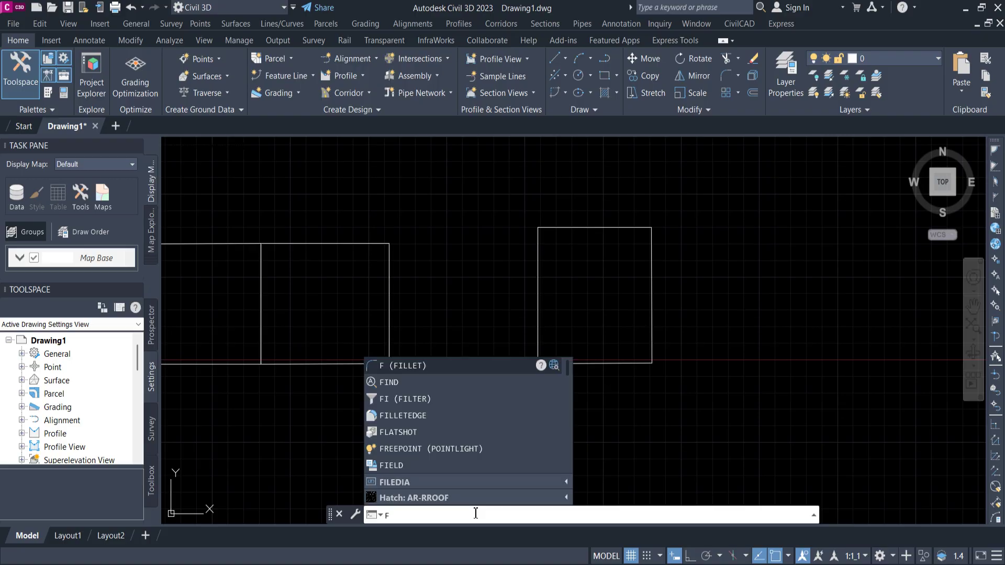
{"action": "type", "text": "i"}
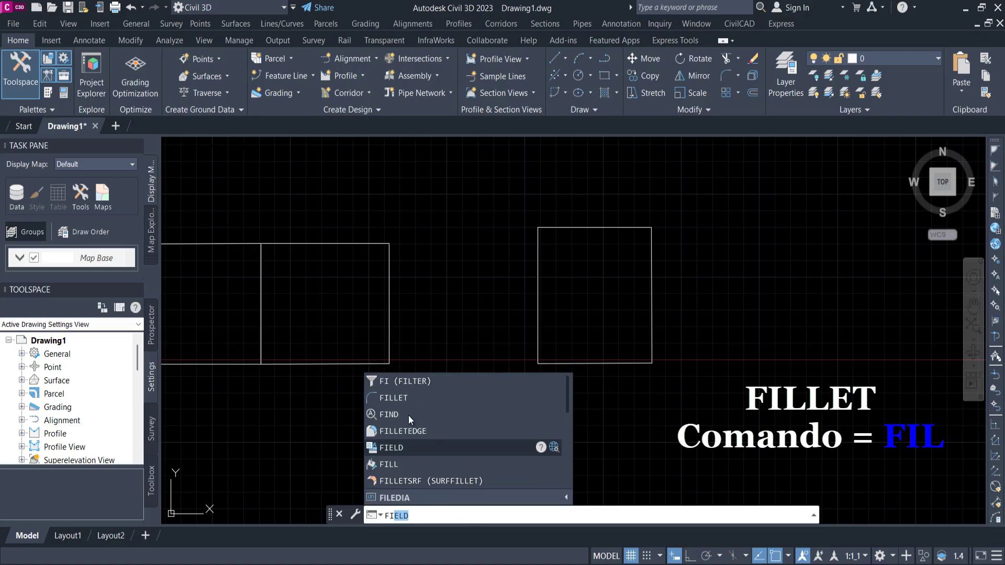
{"action": "left_click", "coordinate": [385, 397]}
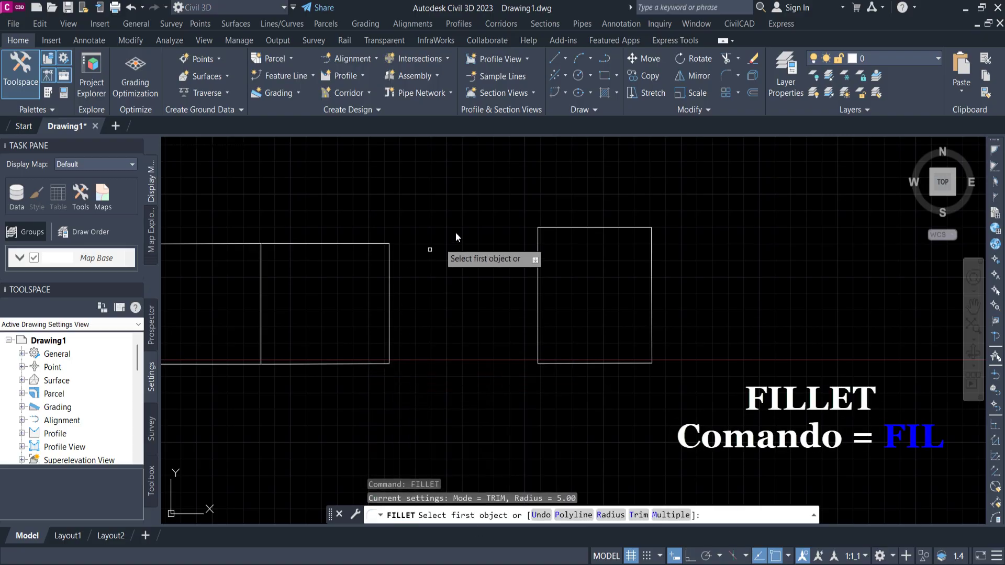
{"action": "left_click", "coordinate": [538, 253]}
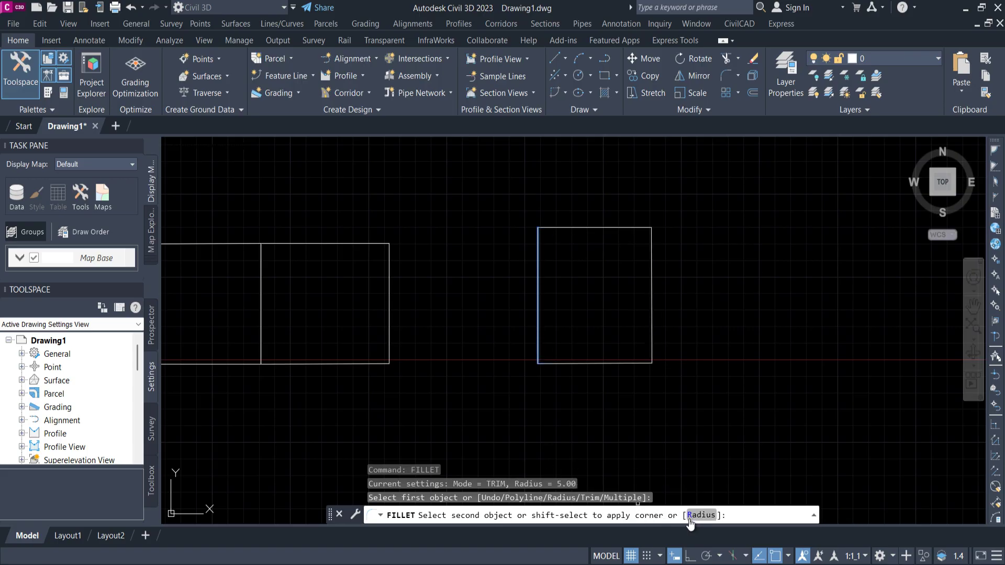
{"action": "type", "text": "r"}
{"action": "key", "text": "Return"}
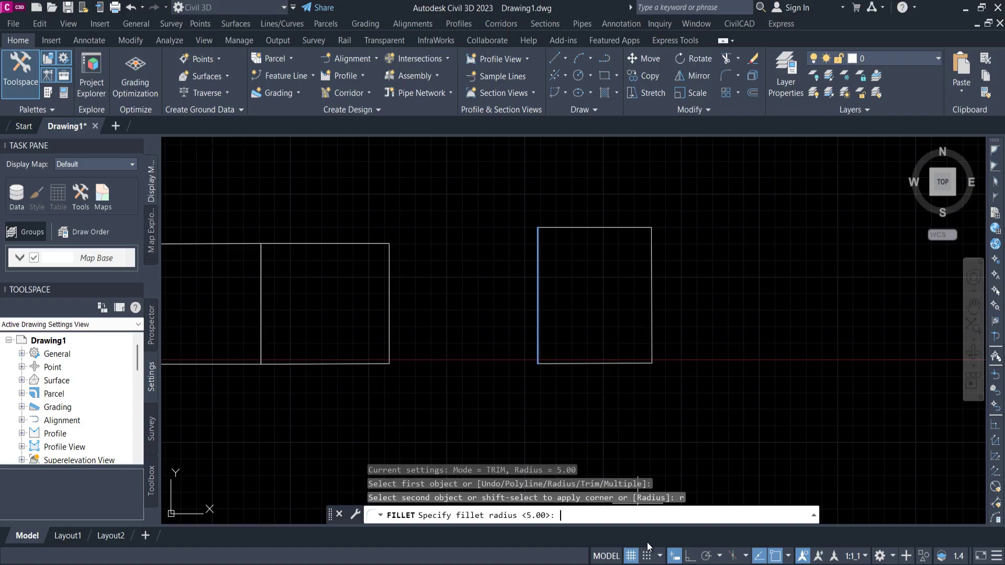
{"action": "type", "text": "7"}
{"action": "key", "text": "Return"}
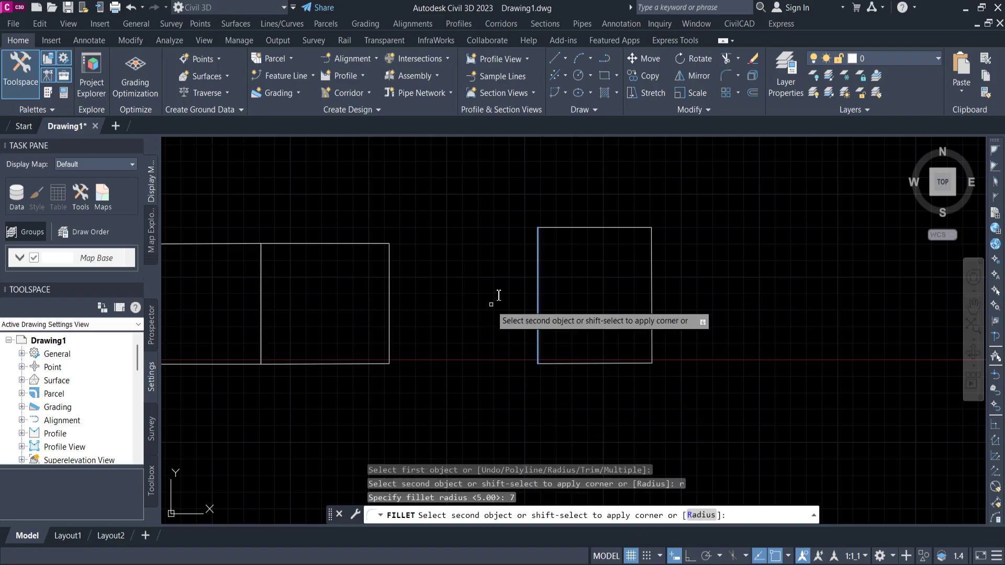
{"action": "scroll", "coordinate": [534, 226], "scroll_direction": "up", "scroll_amount": 6}
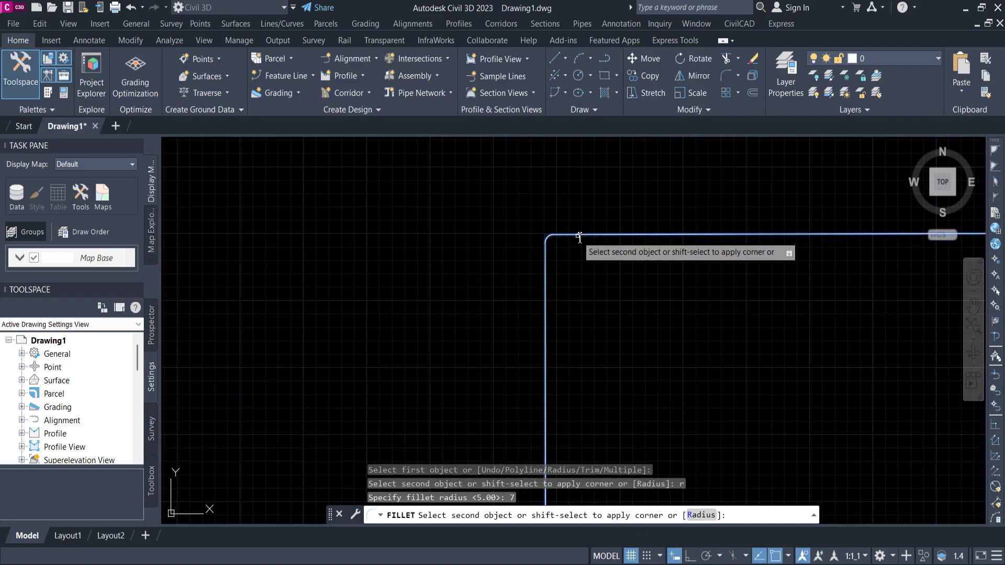
{"action": "left_click", "coordinate": [581, 235]}
{"action": "scroll", "coordinate": [557, 236], "scroll_direction": "up", "scroll_amount": 3}
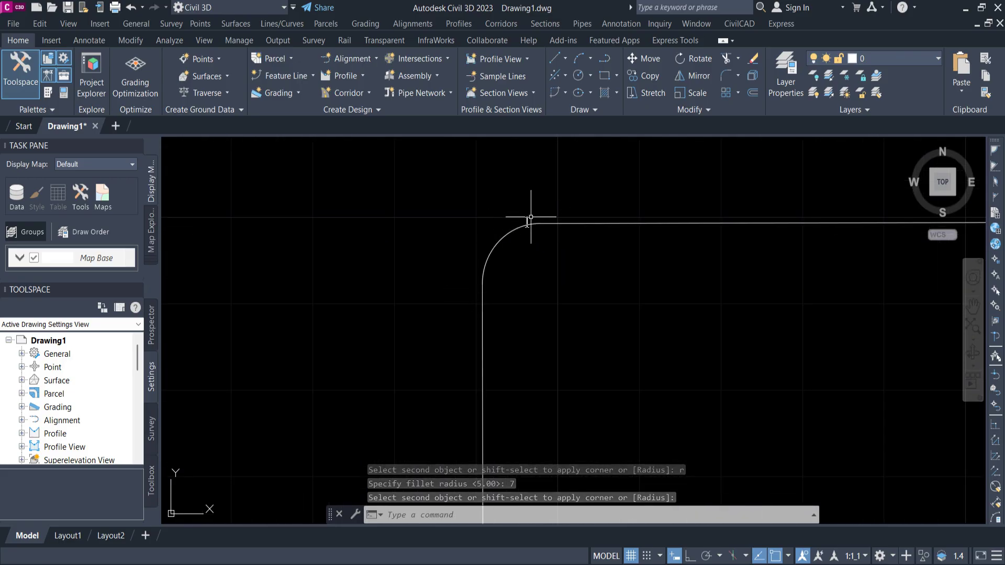
Step: Fillet the easternmost rectangle's upper east corner between its north and east sides with a radius of 7
{"action": "scroll", "coordinate": [532, 264], "scroll_direction": "down", "scroll_amount": 2}
{"action": "scroll", "coordinate": [594, 281], "scroll_direction": "down", "scroll_amount": 5}
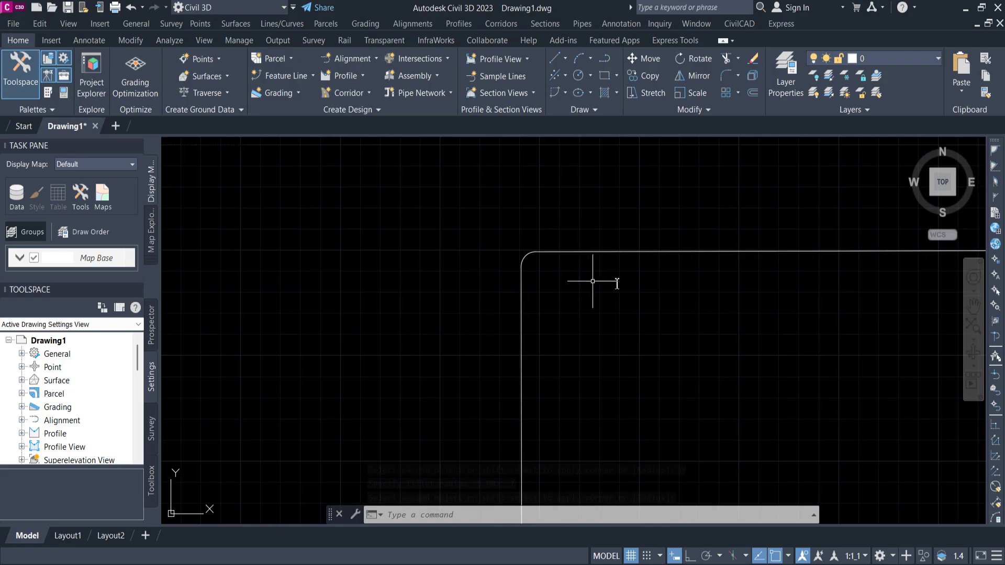
{"action": "middle_click_drag", "start_coordinate": [693, 292], "coordinate": [597, 269]}
{"action": "scroll", "coordinate": [602, 272], "scroll_direction": "up", "scroll_amount": 4}
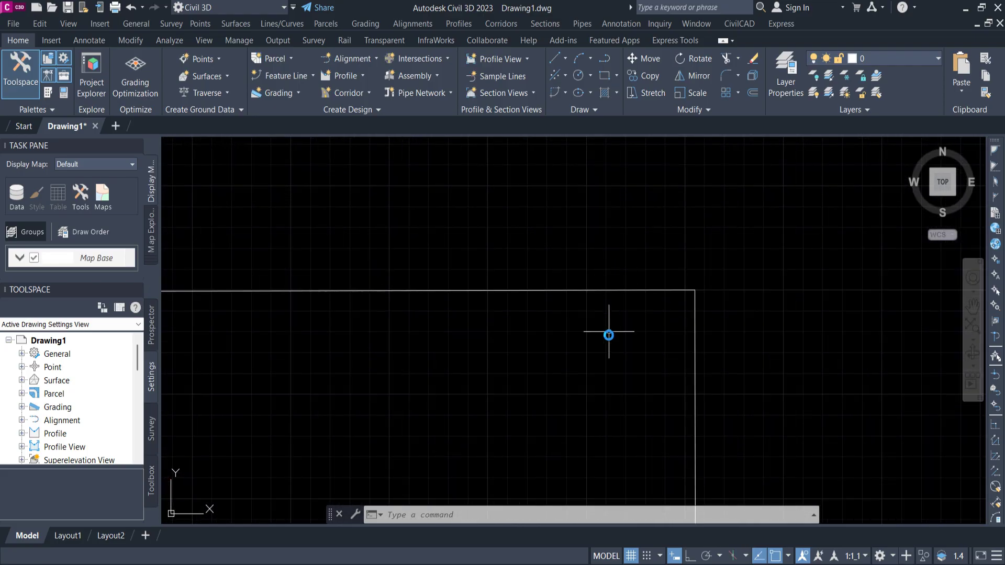
{"action": "key", "text": "Return"}
{"action": "key", "text": "Escape"}
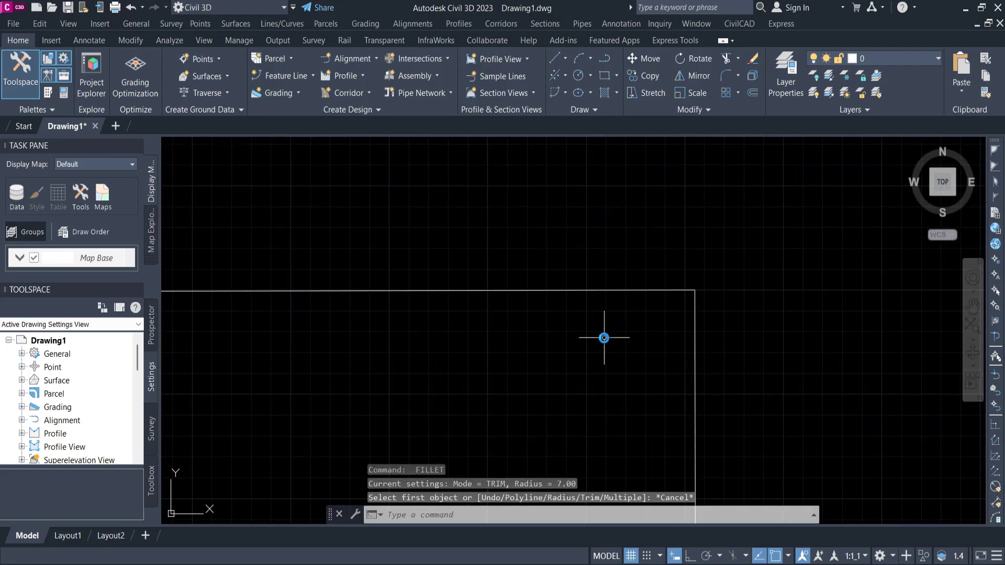
{"action": "type", "text": "F"}
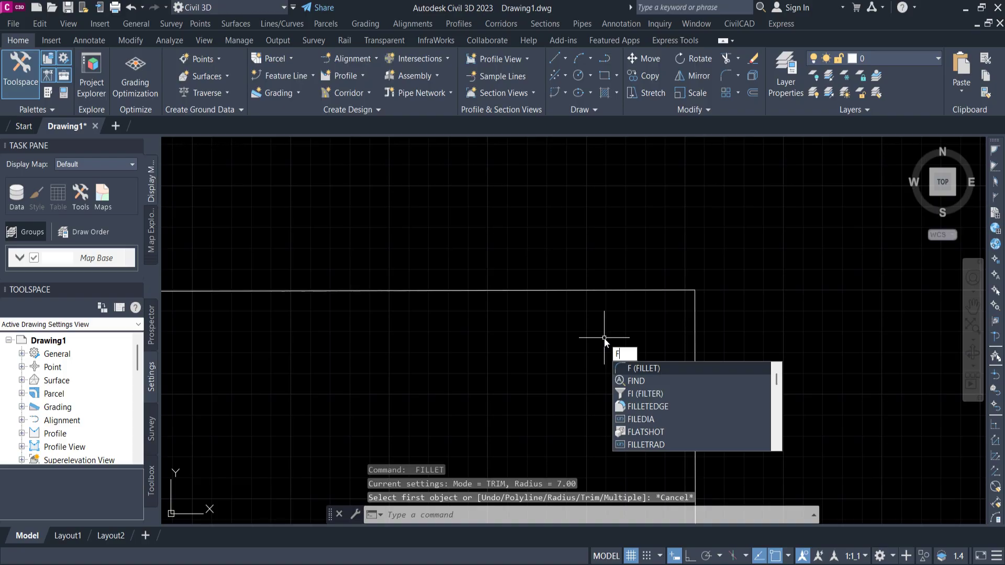
{"action": "left_click", "coordinate": [647, 368]}
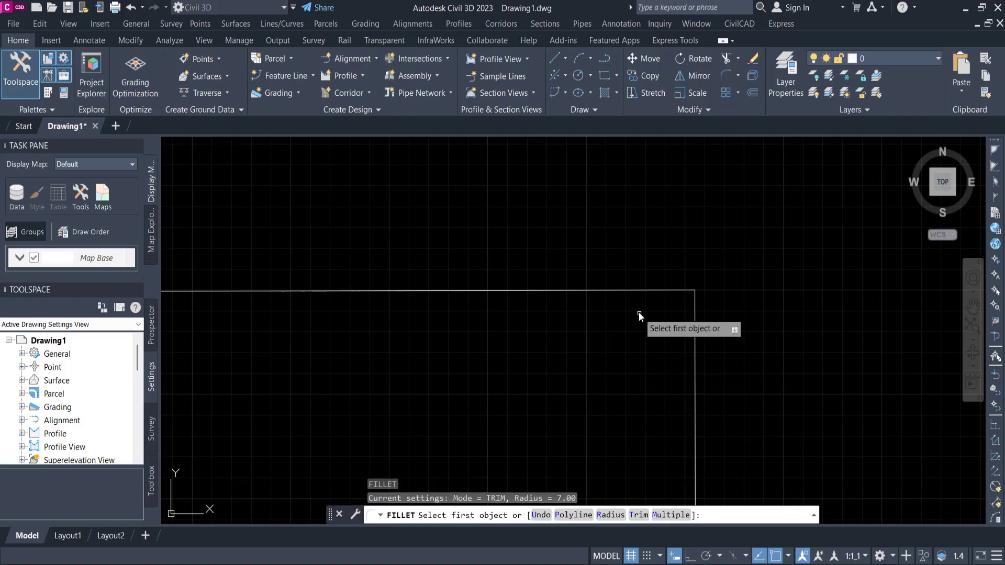
{"action": "left_click", "coordinate": [646, 291]}
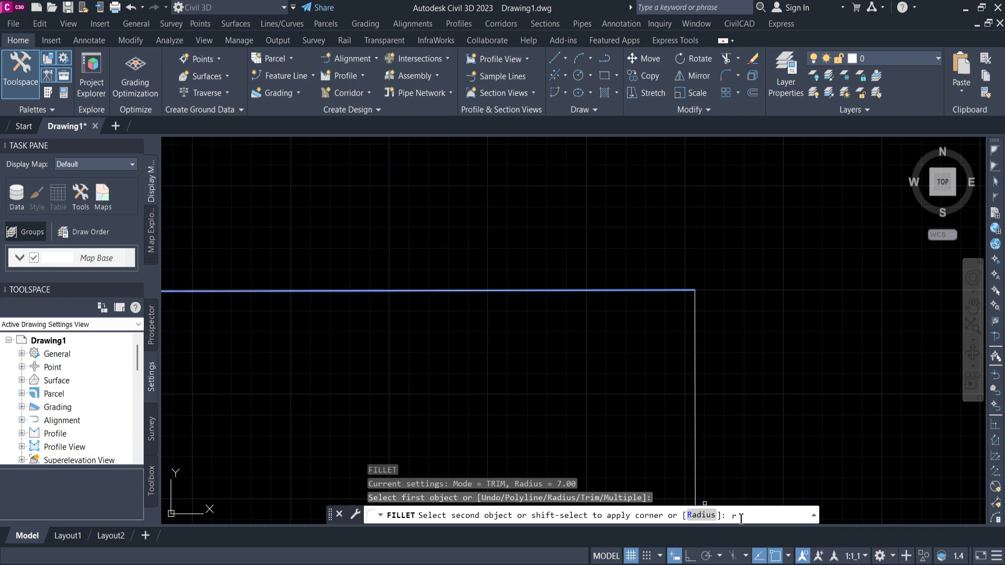
{"action": "key", "text": "Return"}
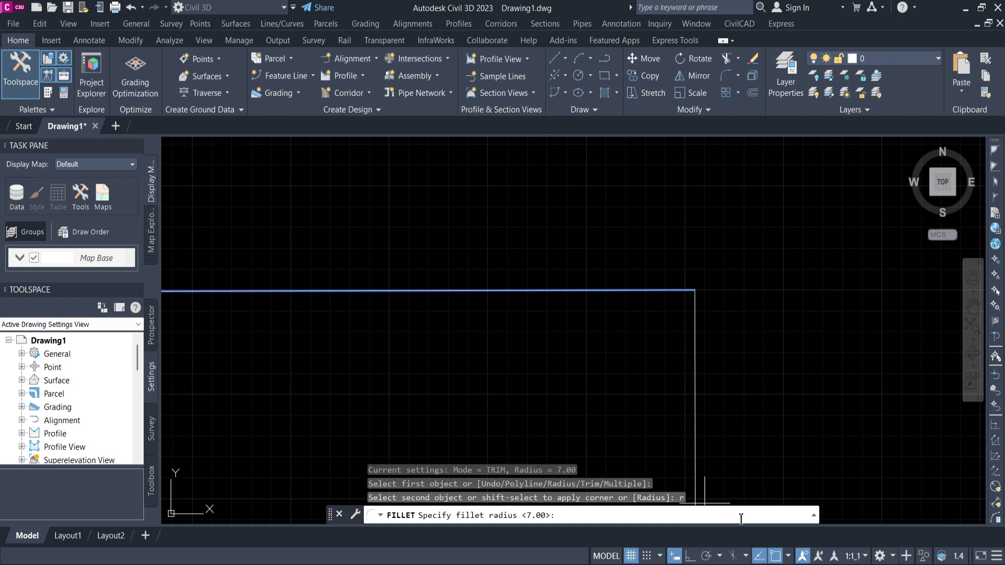
{"action": "type", "text": "7"}
{"action": "key", "text": "Return"}
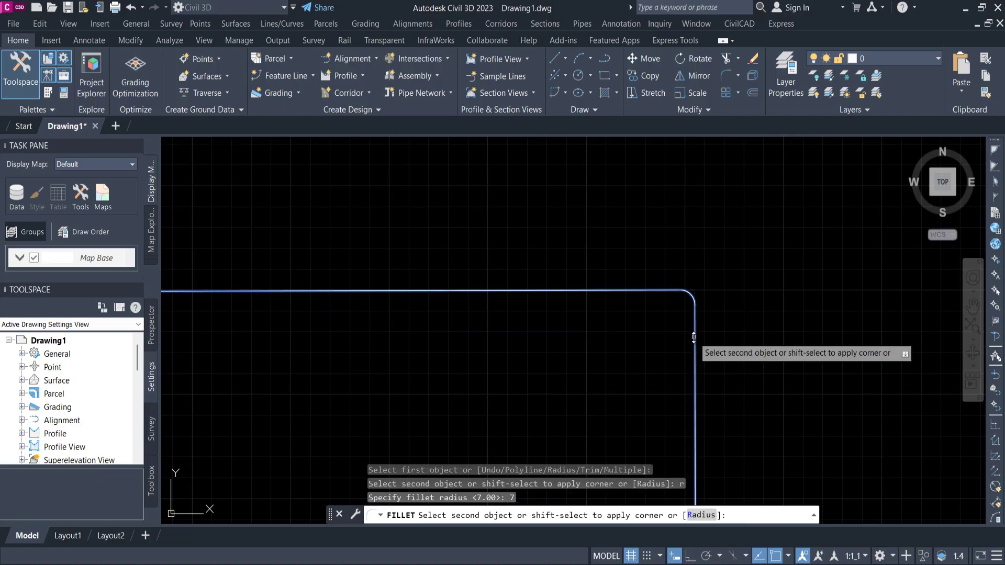
{"action": "left_click", "coordinate": [694, 337]}
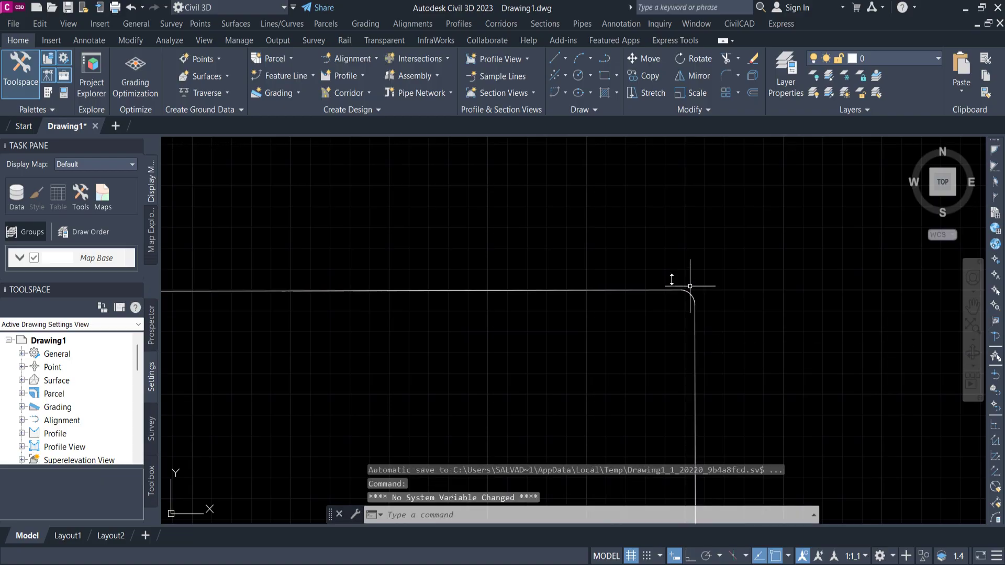
Step: Examine the rounded upper corners and the lower side of the easternmost rectangle
{"action": "scroll", "coordinate": [696, 314], "scroll_direction": "down", "scroll_amount": 2}
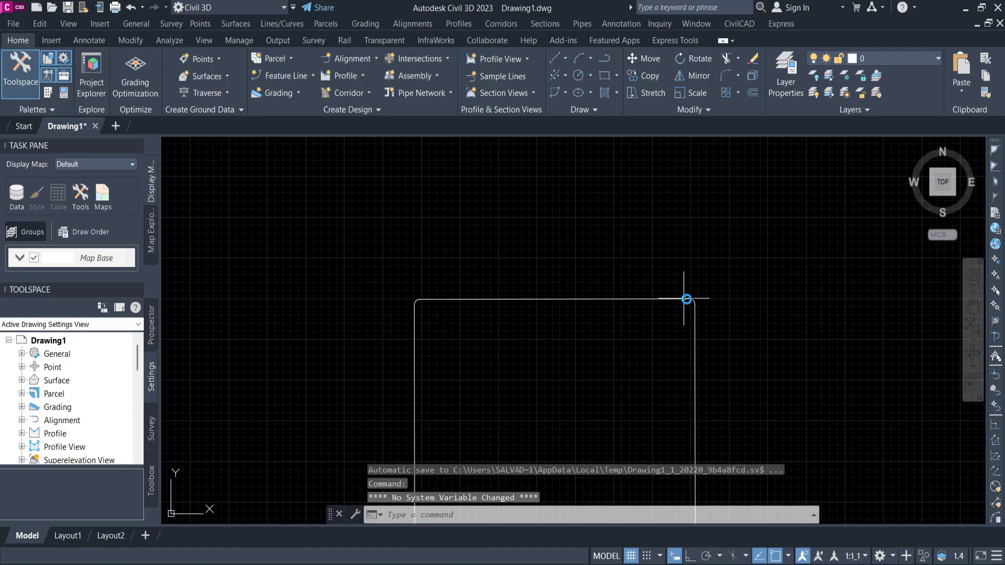
{"action": "scroll", "coordinate": [688, 301], "scroll_direction": "up", "scroll_amount": 3}
{"action": "scroll", "coordinate": [677, 308], "scroll_direction": "down", "scroll_amount": 5}
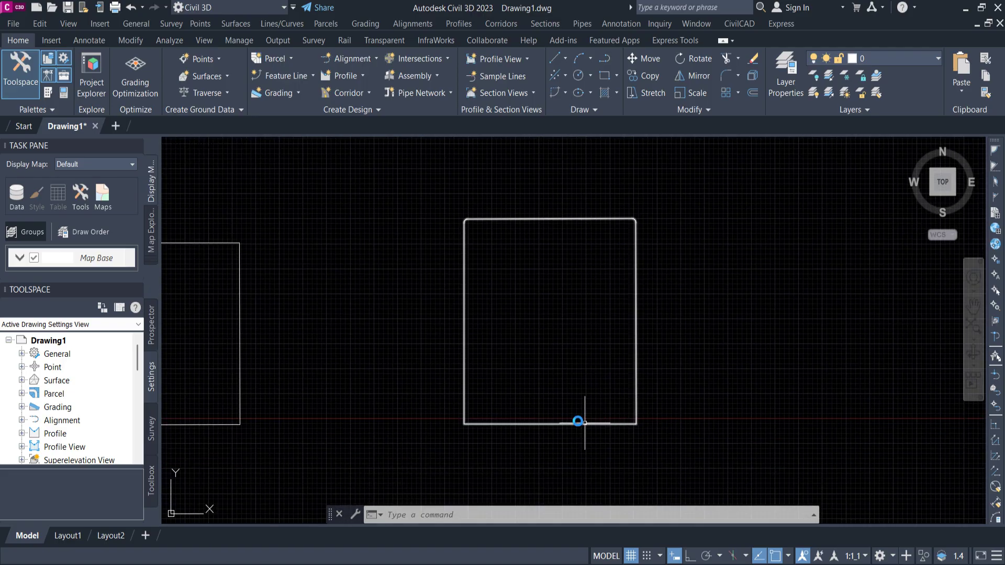
{"action": "scroll", "coordinate": [573, 417], "scroll_direction": "up", "scroll_amount": 2}
{"action": "middle_click_drag", "start_coordinate": [573, 417], "coordinate": [605, 362]}
{"action": "scroll", "coordinate": [605, 363], "scroll_direction": "up", "scroll_amount": 3}
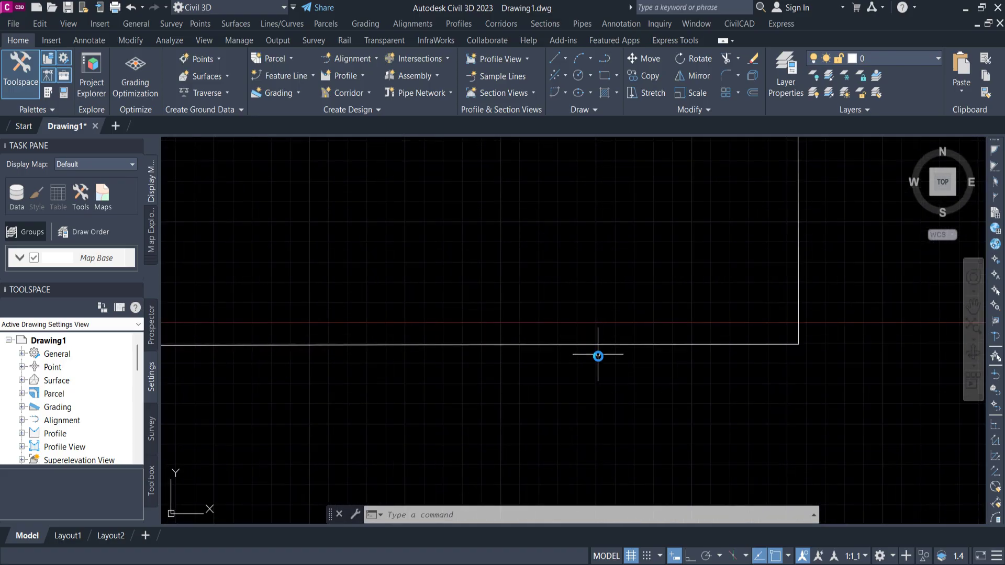
{"action": "scroll", "coordinate": [597, 352], "scroll_direction": "down", "scroll_amount": 5}
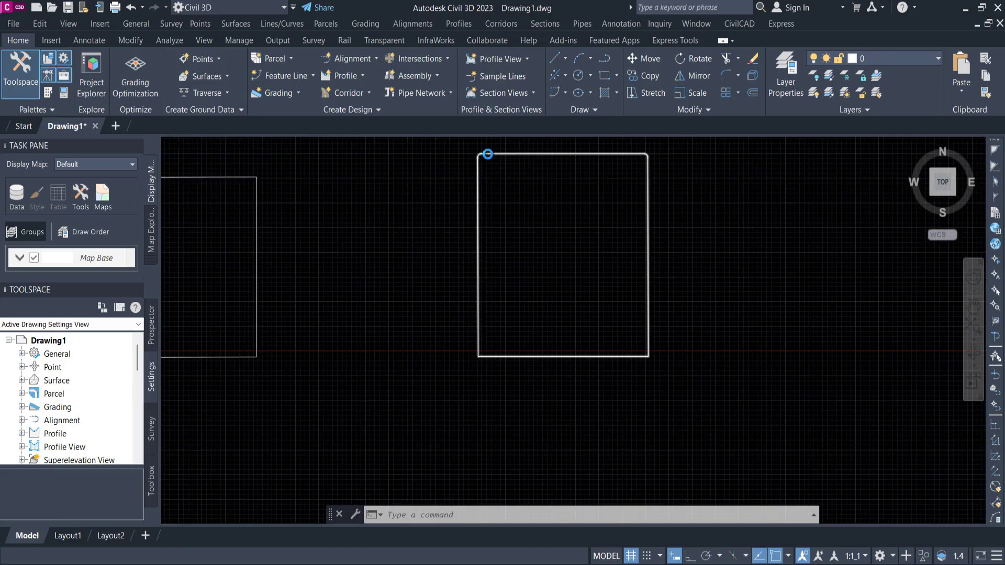
{"action": "scroll", "coordinate": [613, 218], "scroll_direction": "down", "scroll_amount": 2}
{"action": "scroll", "coordinate": [614, 330], "scroll_direction": "up", "scroll_amount": 3}
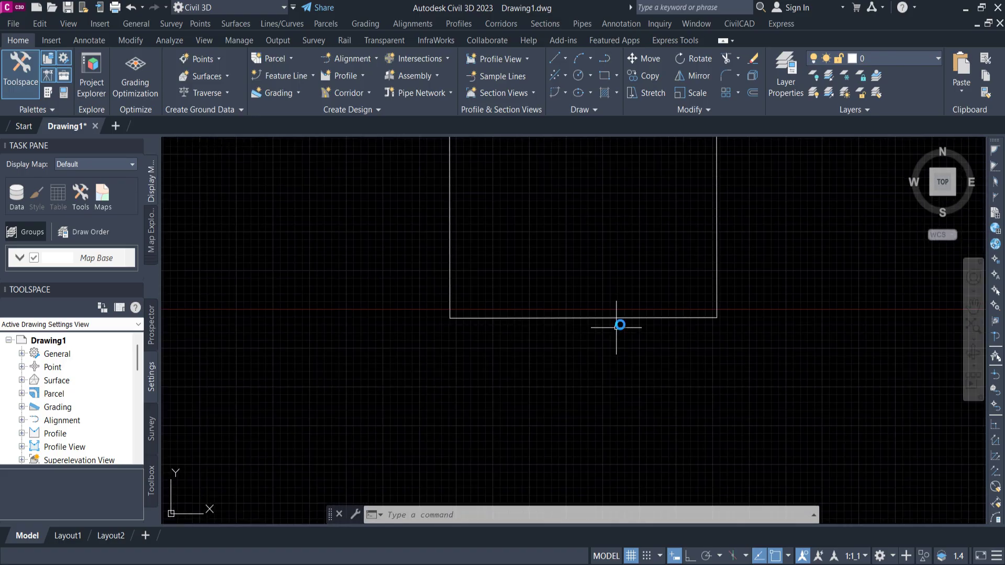
{"action": "scroll", "coordinate": [661, 295], "scroll_direction": "up", "scroll_amount": 3}
{"action": "scroll", "coordinate": [661, 305], "scroll_direction": "down", "scroll_amount": 3}
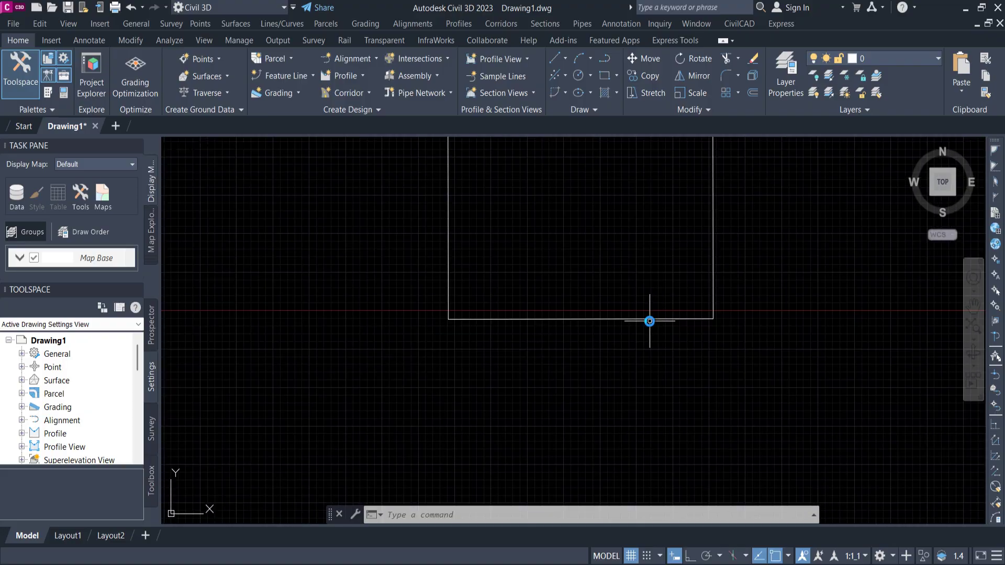
Step: Start a Fillet for the lower side of the easternmost rectangle
{"action": "type", "text": "r"}
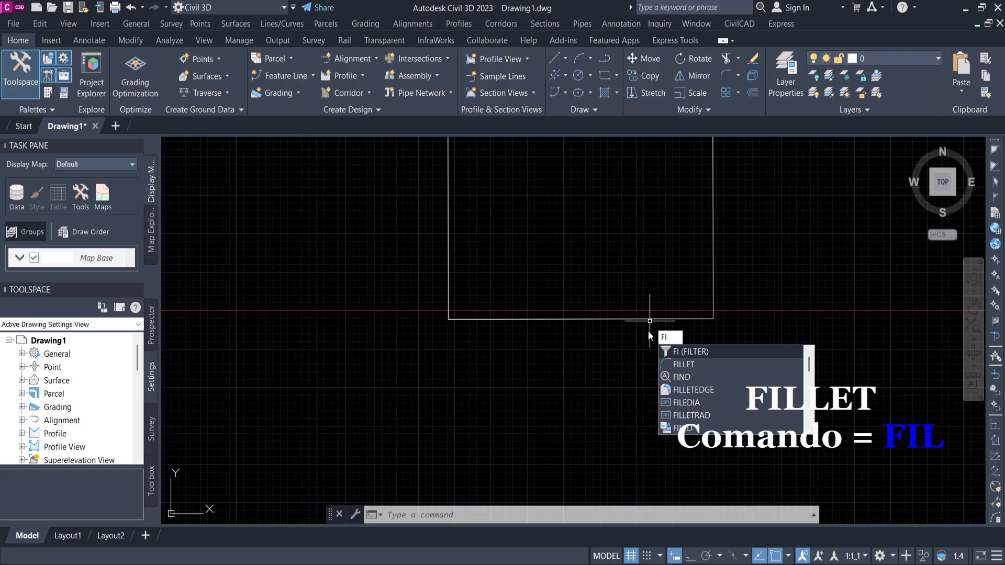
{"action": "type", "text": "L"}
{"action": "key", "text": "Return"}
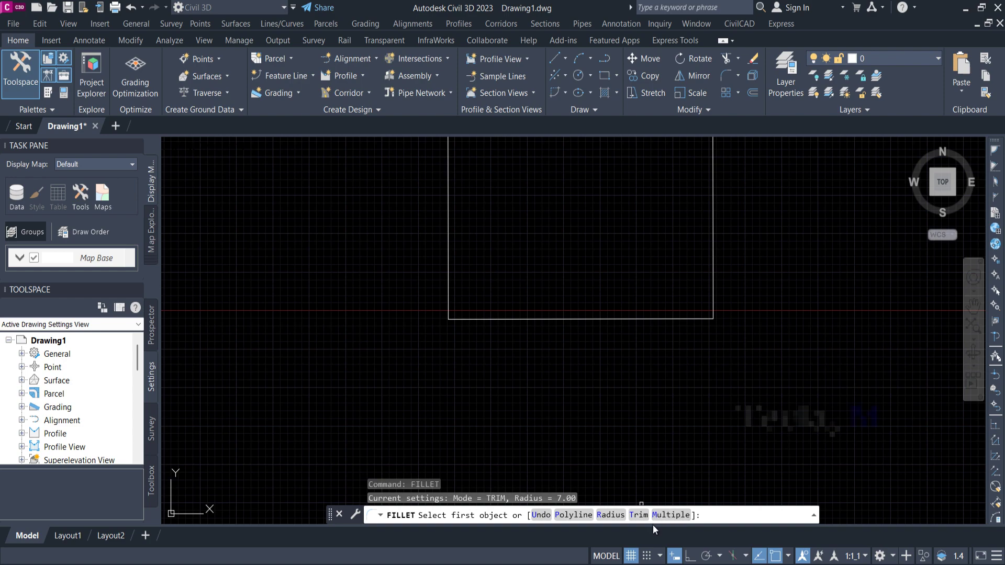
Step: Fillet both bottom corners of the standalone right-hand rectangle with radius 7, using the Fillet command's Multiple option
{"action": "type", "text": "m"}
{"action": "key", "text": "Return"}
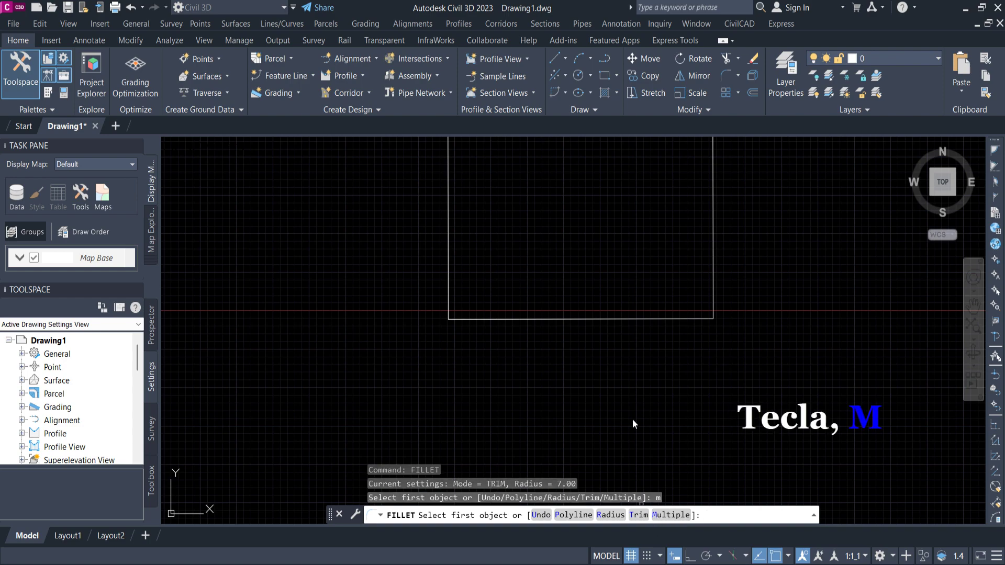
{"action": "left_click", "coordinate": [713, 288]}
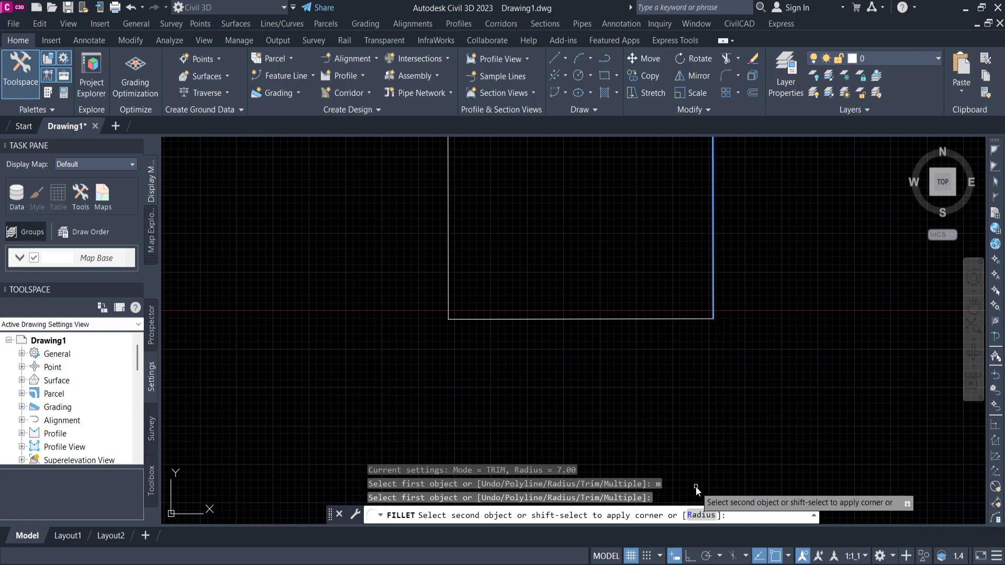
{"action": "type", "text": "r"}
{"action": "key", "text": "Return"}
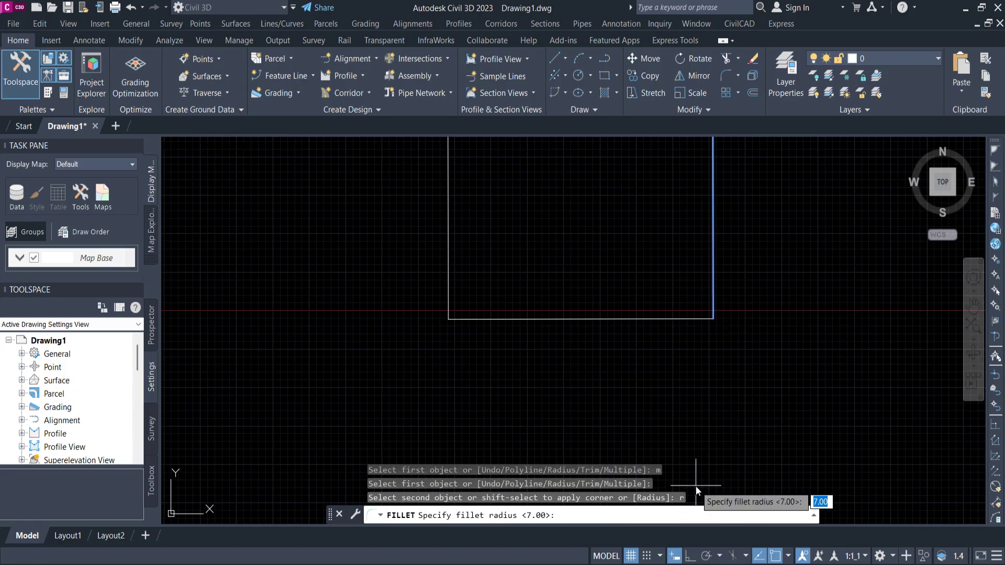
{"action": "key", "text": "Return"}
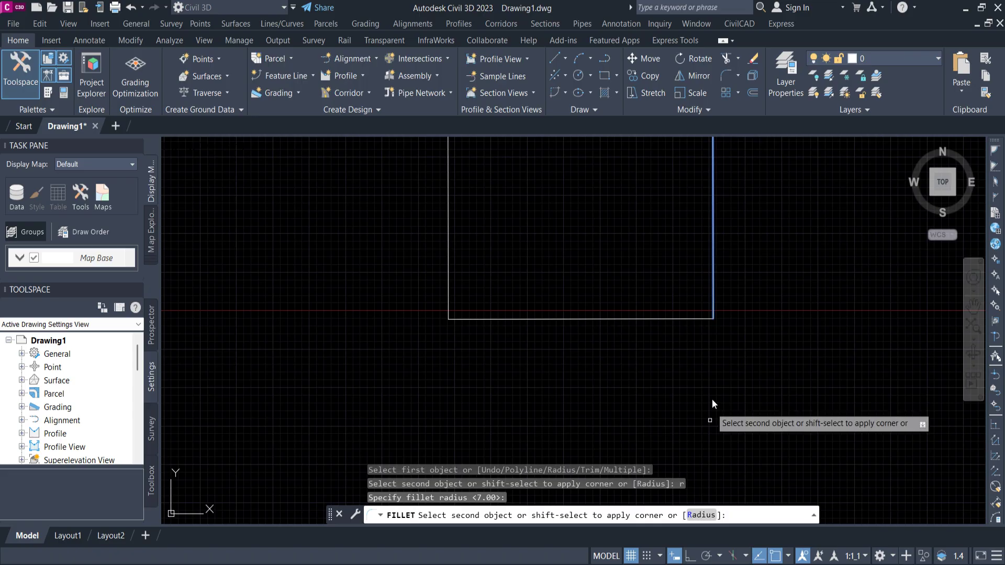
{"action": "left_click", "coordinate": [699, 318]}
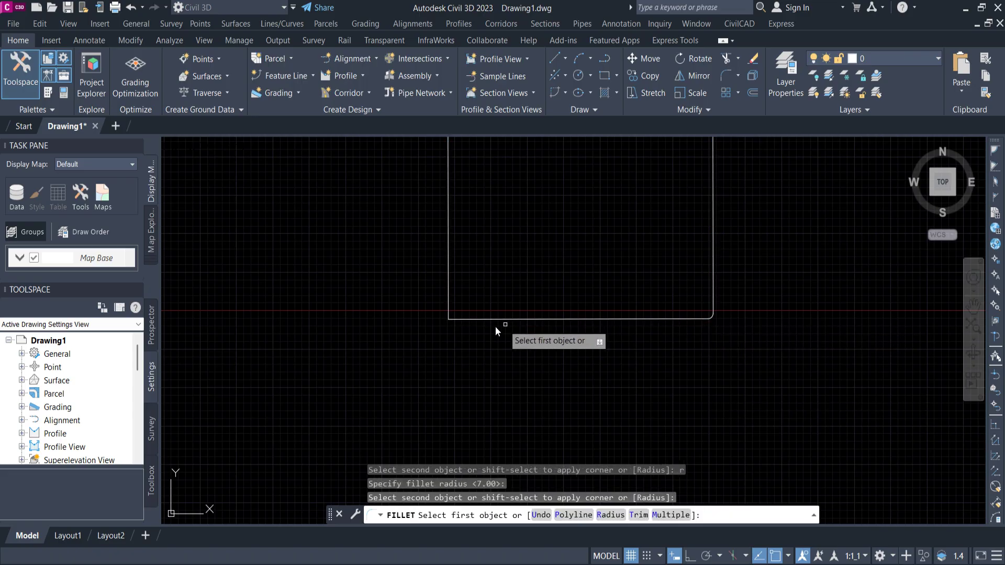
{"action": "left_click", "coordinate": [469, 320]}
{"action": "left_click", "coordinate": [446, 309]}
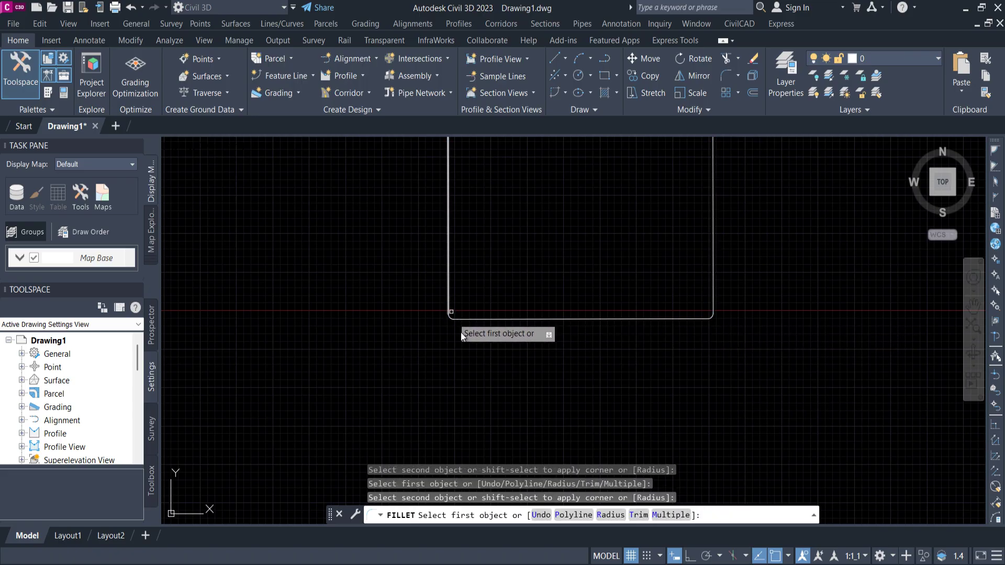
Step: Fillet the outer top-right and bottom-right corners of the two adjoining rectangles with the same radius
{"action": "scroll", "coordinate": [447, 347], "scroll_direction": "down", "scroll_amount": 5}
{"action": "scroll", "coordinate": [371, 271], "scroll_direction": "up", "scroll_amount": 6}
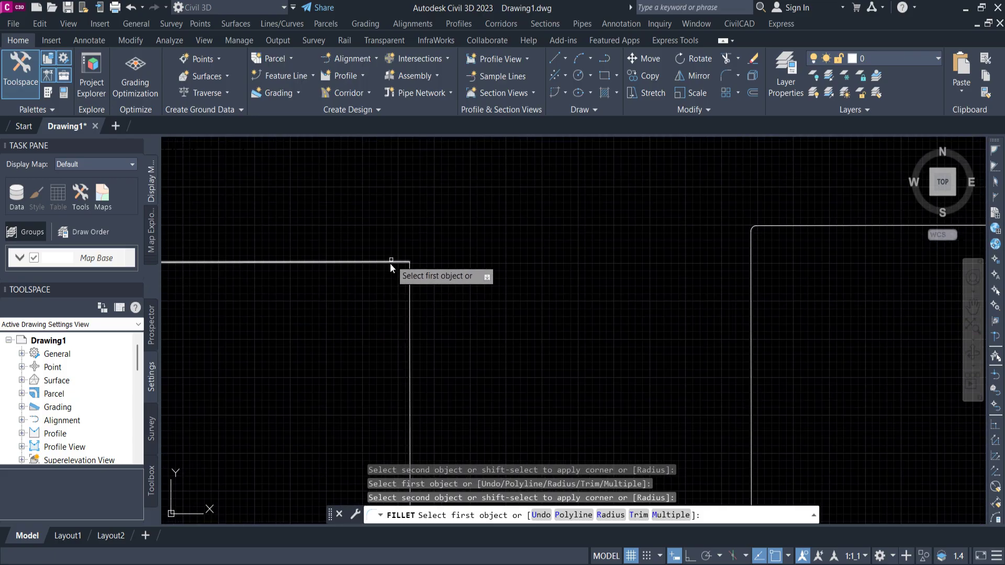
{"action": "left_click", "coordinate": [390, 262]}
{"action": "left_click", "coordinate": [410, 276]}
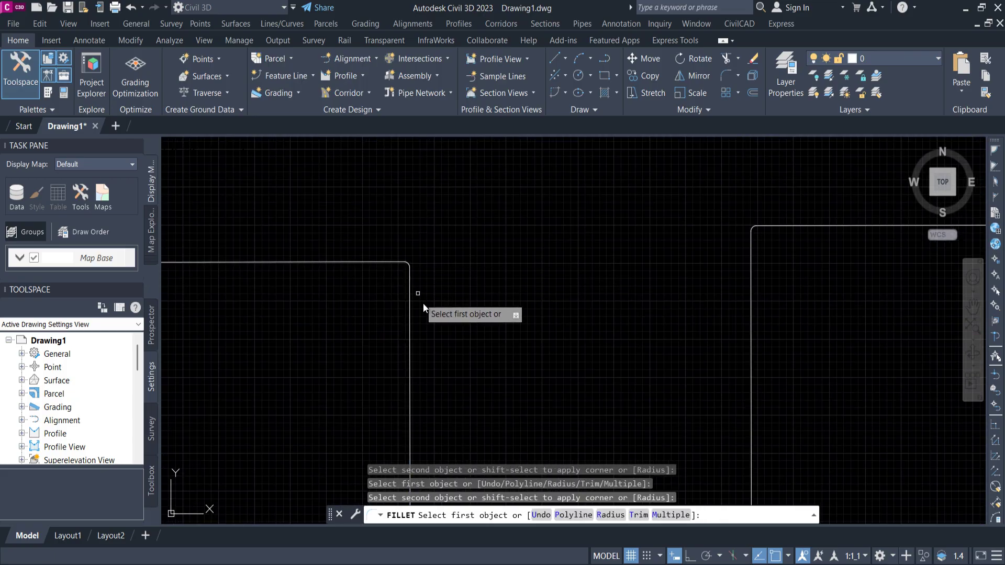
{"action": "scroll", "coordinate": [438, 334], "scroll_direction": "down", "scroll_amount": 5}
{"action": "scroll", "coordinate": [459, 288], "scroll_direction": "up", "scroll_amount": 6}
{"action": "left_click", "coordinate": [460, 305]}
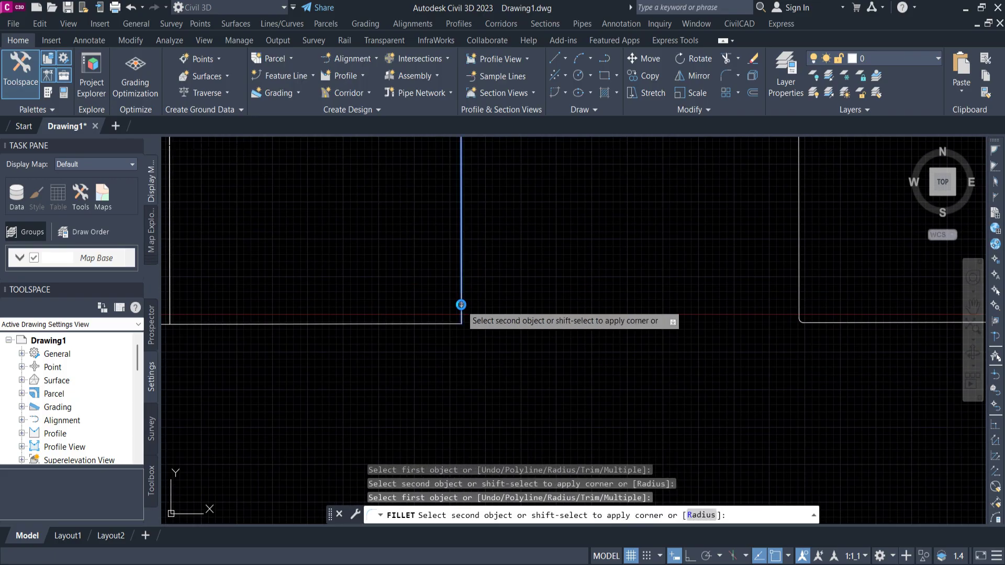
{"action": "left_click", "coordinate": [446, 324]}
Step: Fillet the top corners of both adjoining rectangles where they meet at the shared middle edge
{"action": "middle_click_drag", "start_coordinate": [348, 314], "coordinate": [463, 322]}
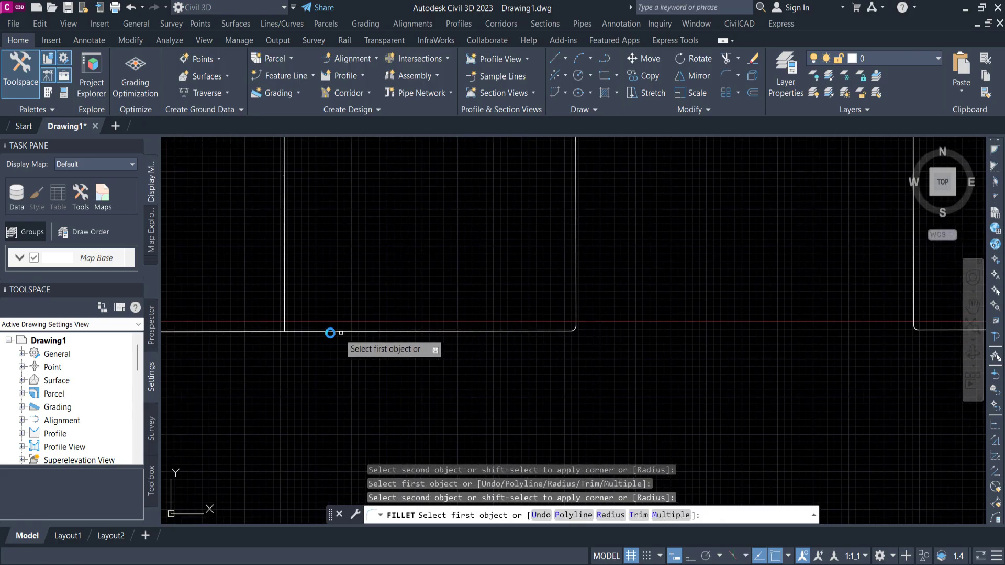
{"action": "left_click", "coordinate": [307, 331]}
{"action": "left_click", "coordinate": [285, 311]}
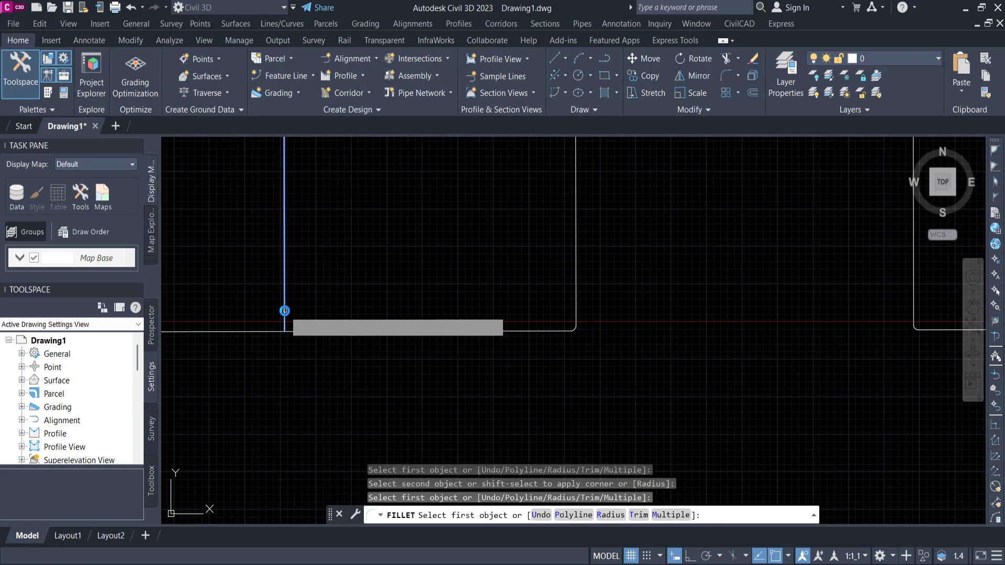
{"action": "middle_click_drag", "start_coordinate": [301, 267], "coordinate": [363, 357]}
{"action": "middle_click_drag", "start_coordinate": [325, 212], "coordinate": [467, 278]}
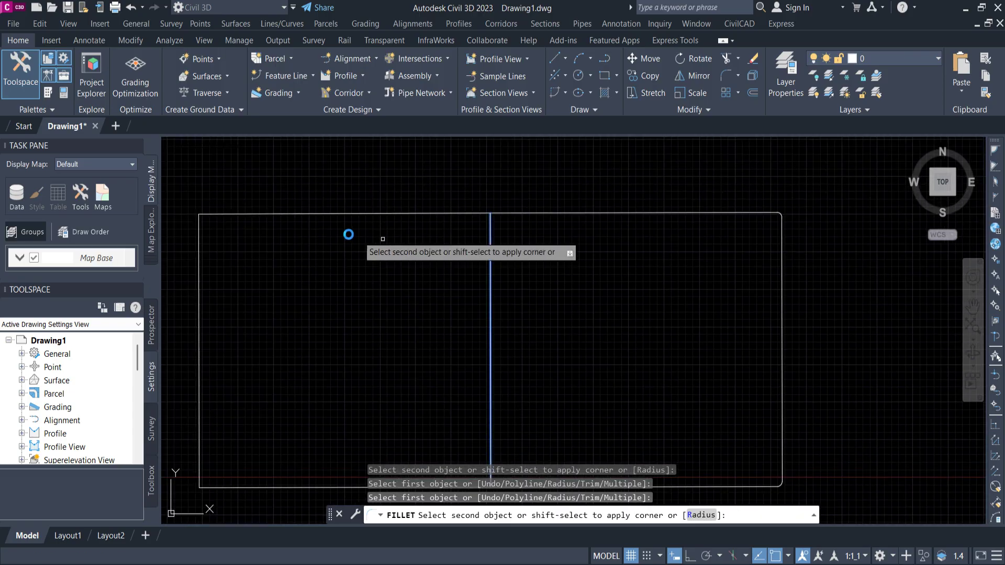
{"action": "scroll", "coordinate": [502, 214], "scroll_direction": "up", "scroll_amount": 3}
{"action": "left_click", "coordinate": [448, 224]}
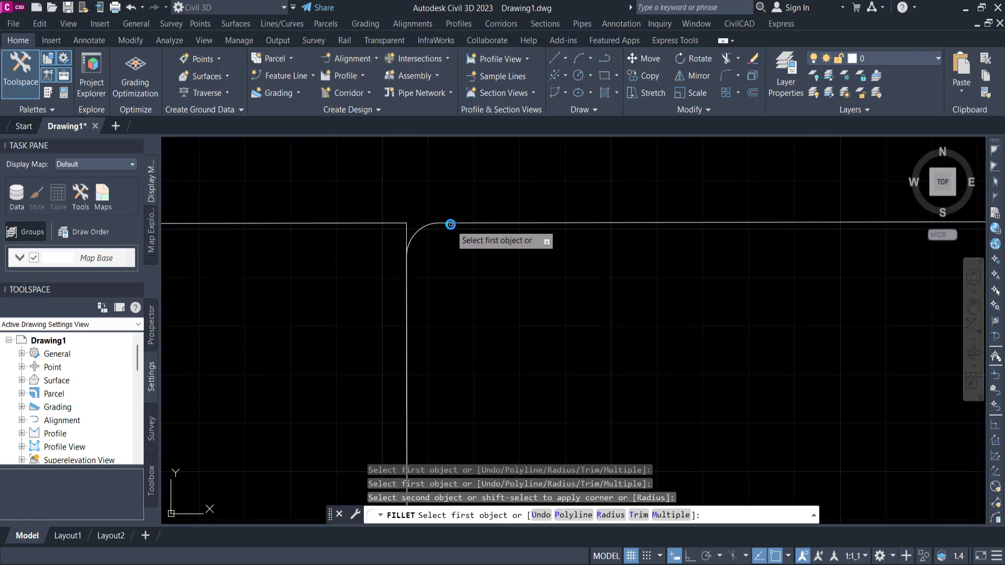
{"action": "left_click", "coordinate": [400, 226]}
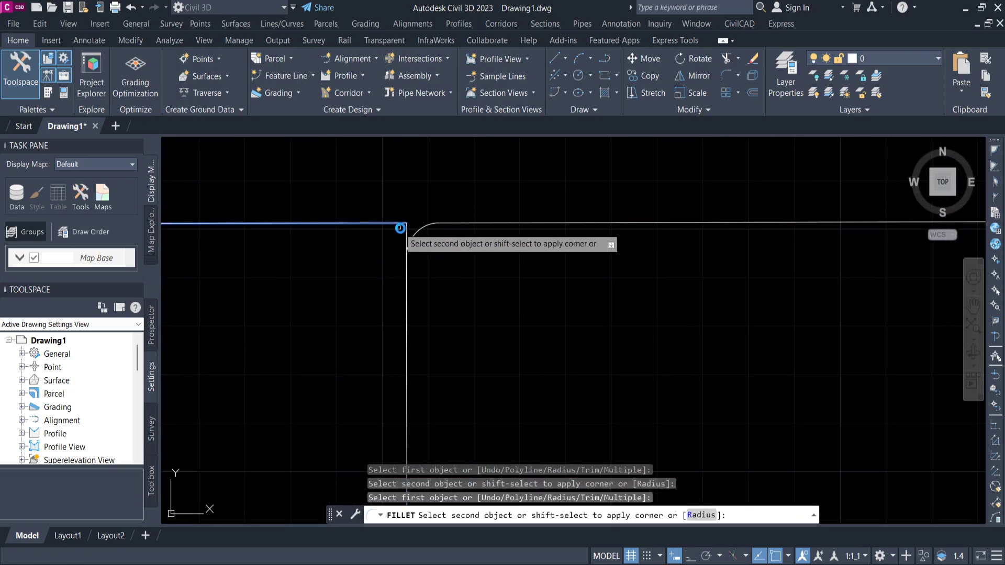
{"action": "left_click", "coordinate": [406, 228]}
Step: Fillet the bottom corners of both adjoining rectangles where they meet at the shared middle edge
{"action": "middle_click_drag", "start_coordinate": [383, 280], "coordinate": [401, 226]}
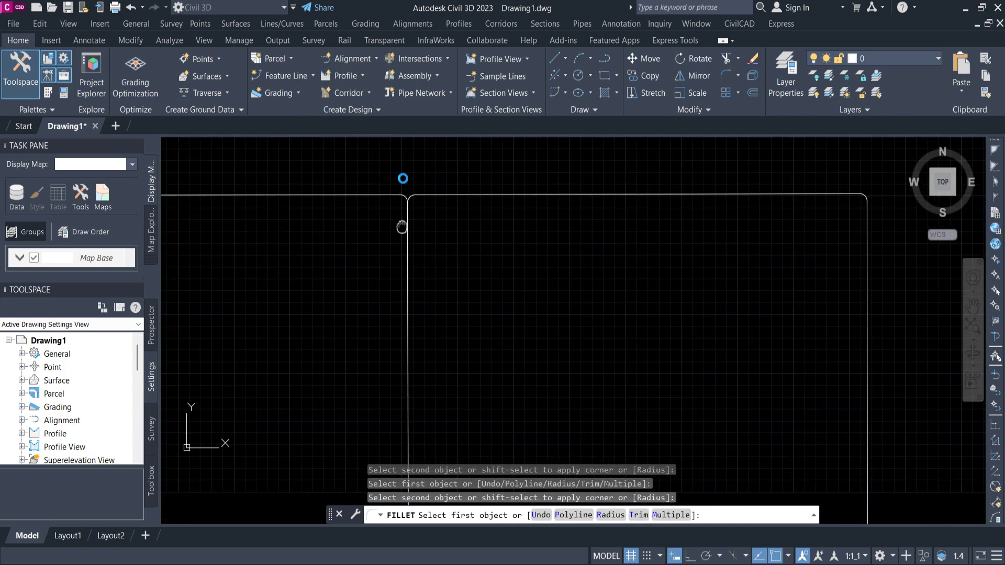
{"action": "scroll", "coordinate": [422, 363], "scroll_direction": "down", "scroll_amount": 4}
{"action": "middle_click_drag", "start_coordinate": [422, 363], "coordinate": [404, 300]}
{"action": "scroll", "coordinate": [413, 334], "scroll_direction": "up", "scroll_amount": 5}
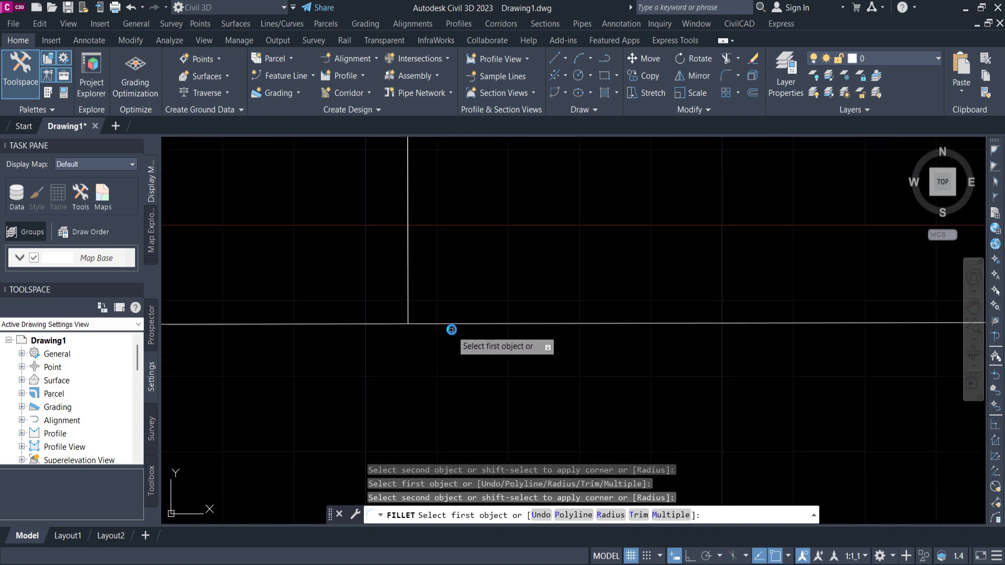
{"action": "scroll", "coordinate": [451, 329], "scroll_direction": "up", "scroll_amount": 3}
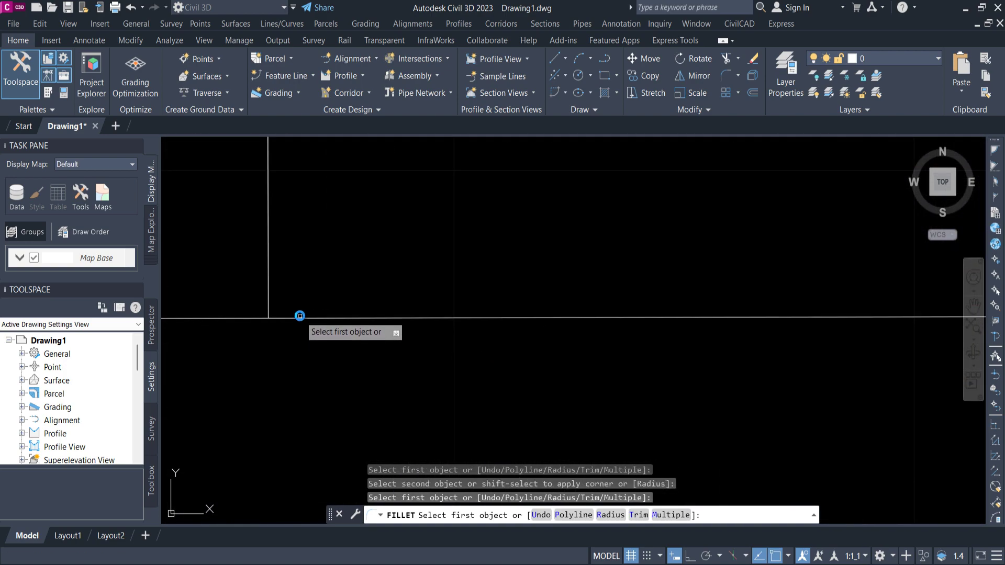
{"action": "left_click", "coordinate": [267, 299]}
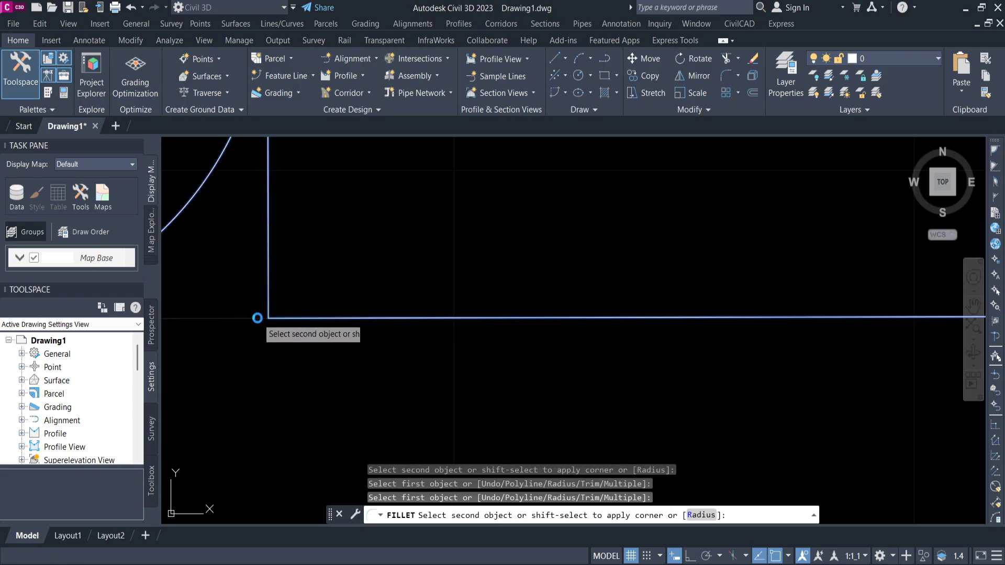
{"action": "left_click", "coordinate": [257, 318]}
{"action": "scroll", "coordinate": [241, 320], "scroll_direction": "down", "scroll_amount": 3}
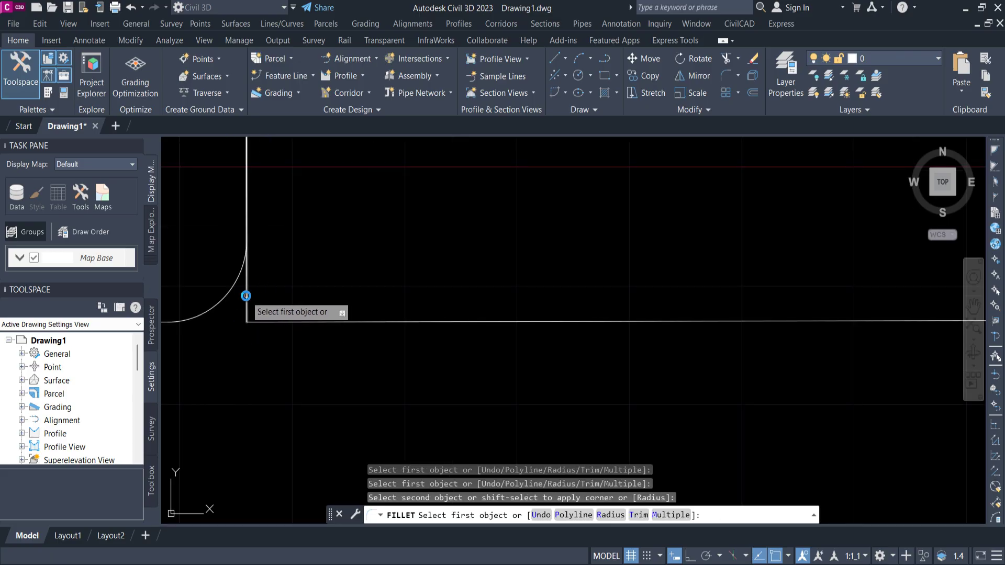
{"action": "left_click", "coordinate": [245, 296]}
{"action": "left_click", "coordinate": [264, 322]}
{"action": "scroll", "coordinate": [246, 339], "scroll_direction": "down", "scroll_amount": 3}
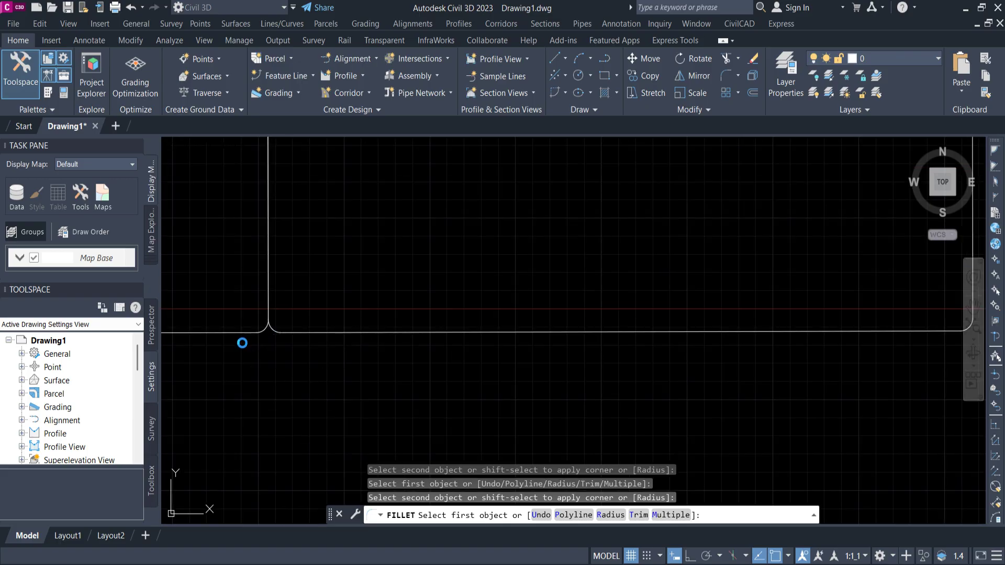
Step: Fillet the outer top-left corner of the adjoining rectangles and end the Fillet command
{"action": "scroll", "coordinate": [415, 330], "scroll_direction": "down", "scroll_amount": 3}
{"action": "scroll", "coordinate": [381, 327], "scroll_direction": "up", "scroll_amount": 3}
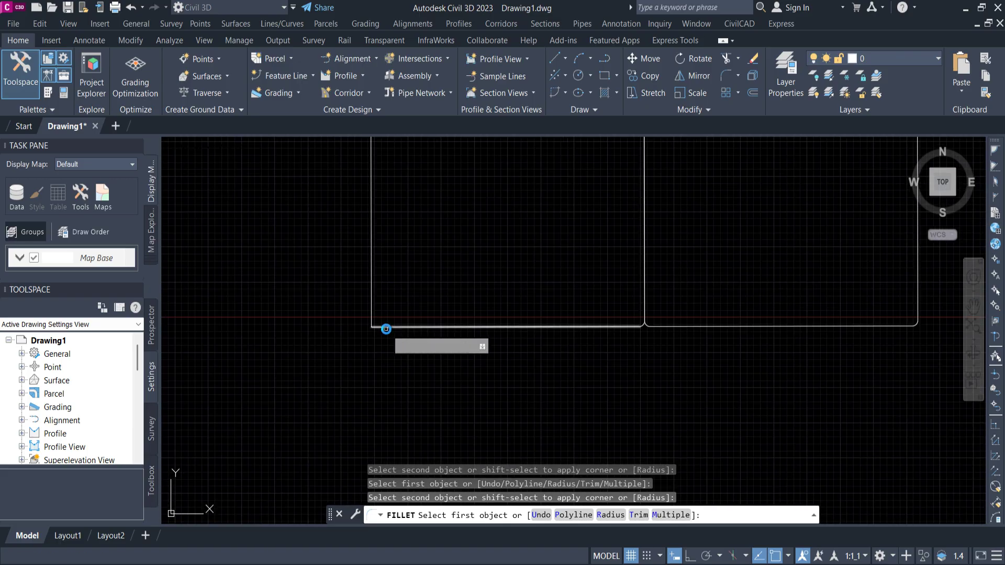
{"action": "scroll", "coordinate": [385, 329], "scroll_direction": "down", "scroll_amount": 3}
{"action": "left_click", "coordinate": [388, 270]}
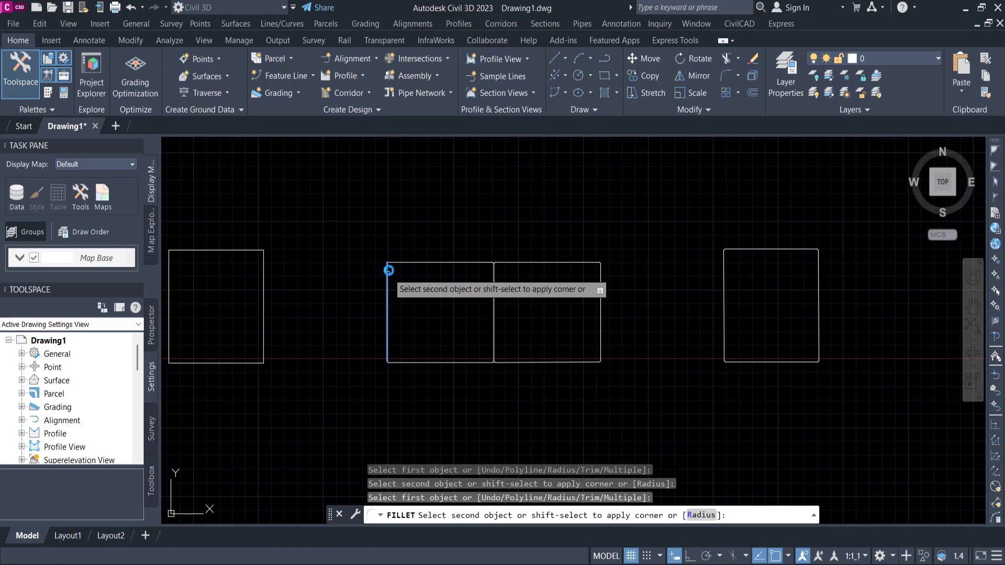
{"action": "left_click", "coordinate": [391, 262]}
{"action": "scroll", "coordinate": [413, 260], "scroll_direction": "up", "scroll_amount": 5}
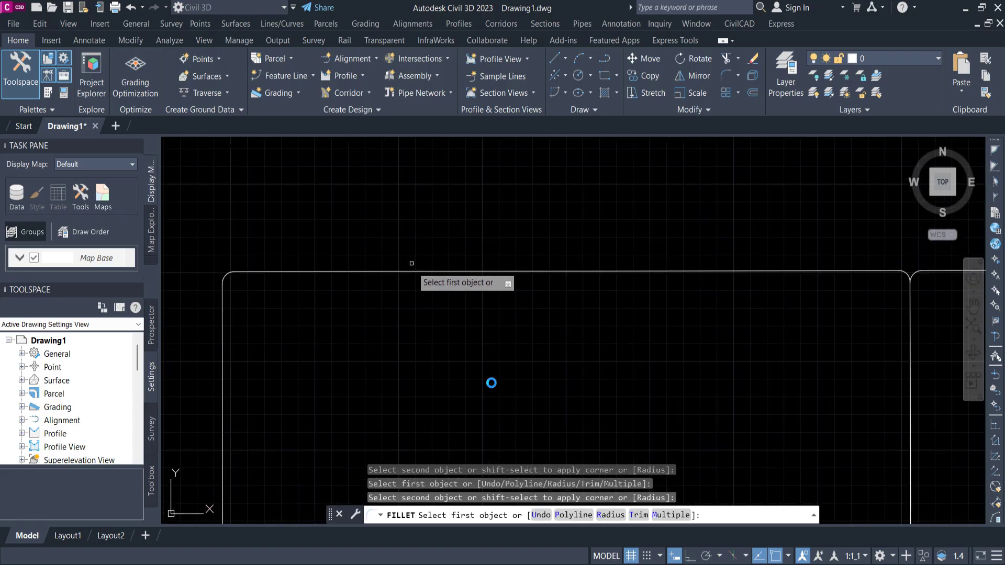
{"action": "scroll", "coordinate": [518, 400], "scroll_direction": "down", "scroll_amount": 3}
{"action": "key", "text": "Escape"}
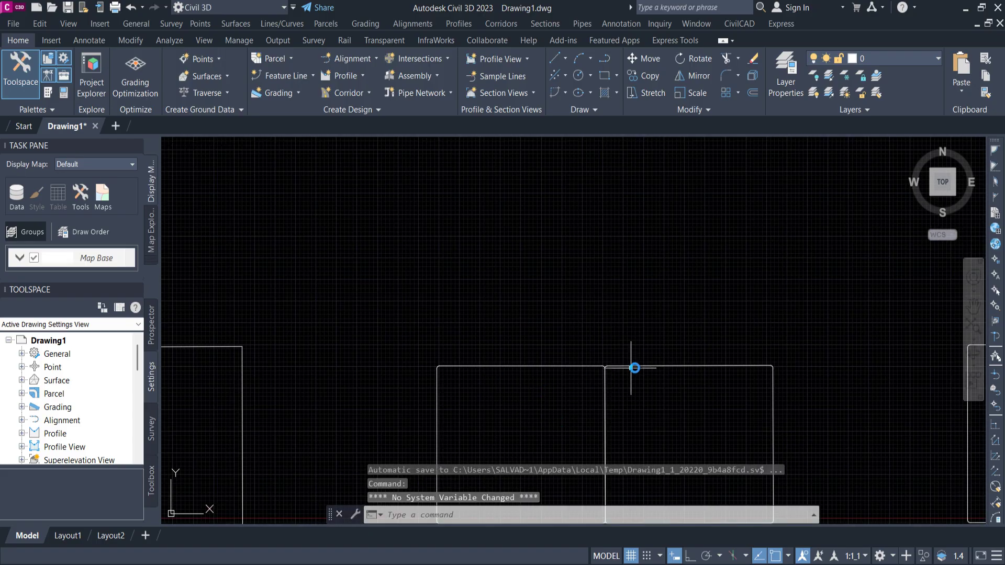
Step: Inspect the rounded corners of the standalone right-hand rectangle and its position beside the adjoining rectangles
{"action": "scroll", "coordinate": [585, 377], "scroll_direction": "down", "scroll_amount": 6}
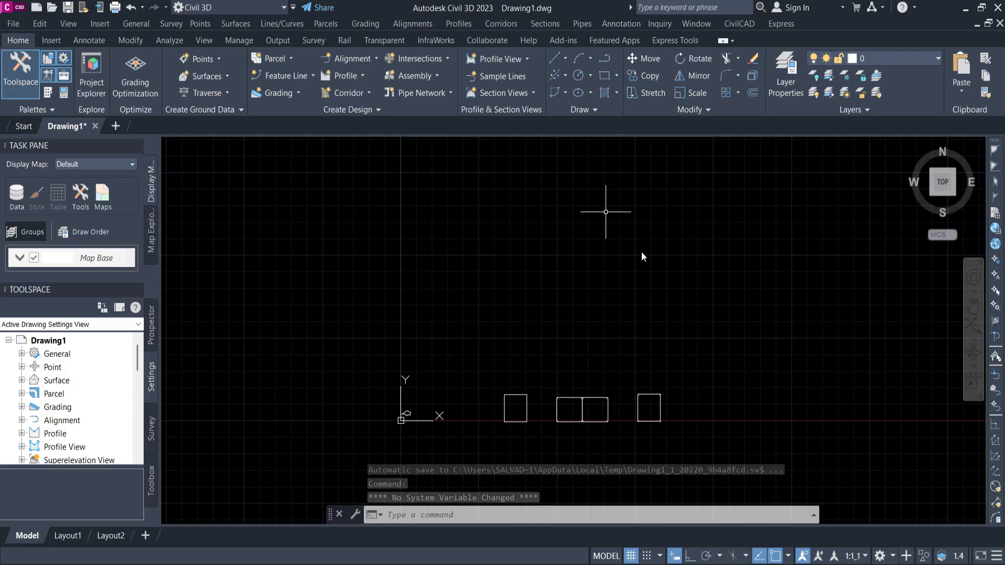
{"action": "middle_click_drag", "start_coordinate": [654, 281], "coordinate": [532, 222]}
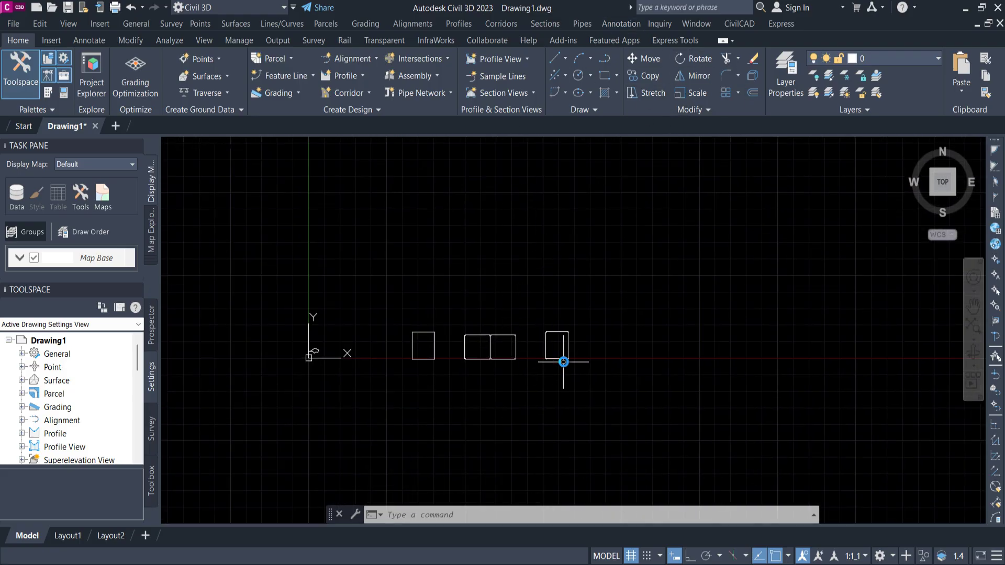
{"action": "scroll", "coordinate": [563, 357], "scroll_direction": "up", "scroll_amount": 8}
{"action": "scroll", "coordinate": [558, 350], "scroll_direction": "down", "scroll_amount": 8}
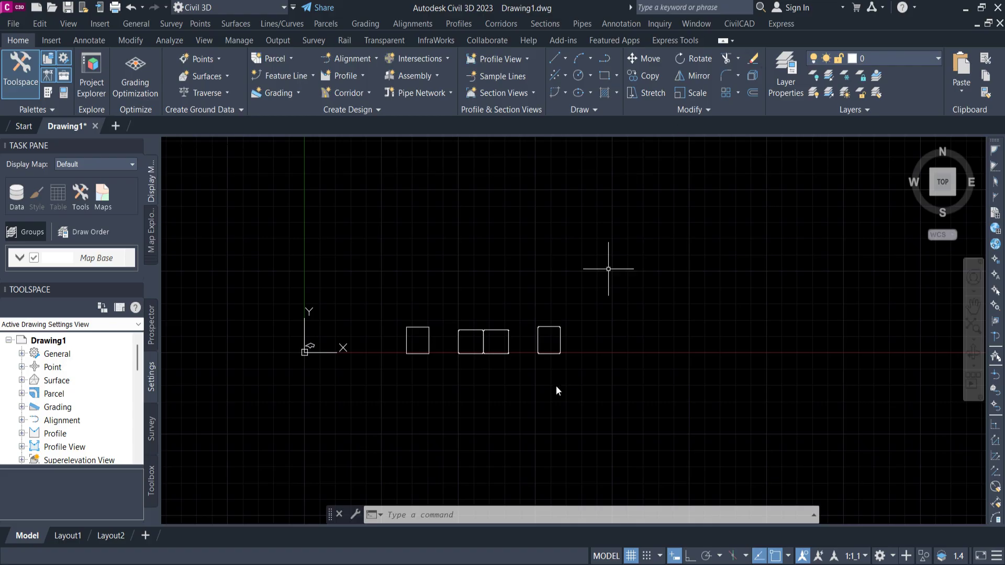
{"action": "scroll", "coordinate": [484, 350], "scroll_direction": "up", "scroll_amount": 5}
{"action": "scroll", "coordinate": [701, 268], "scroll_direction": "up", "scroll_amount": 5}
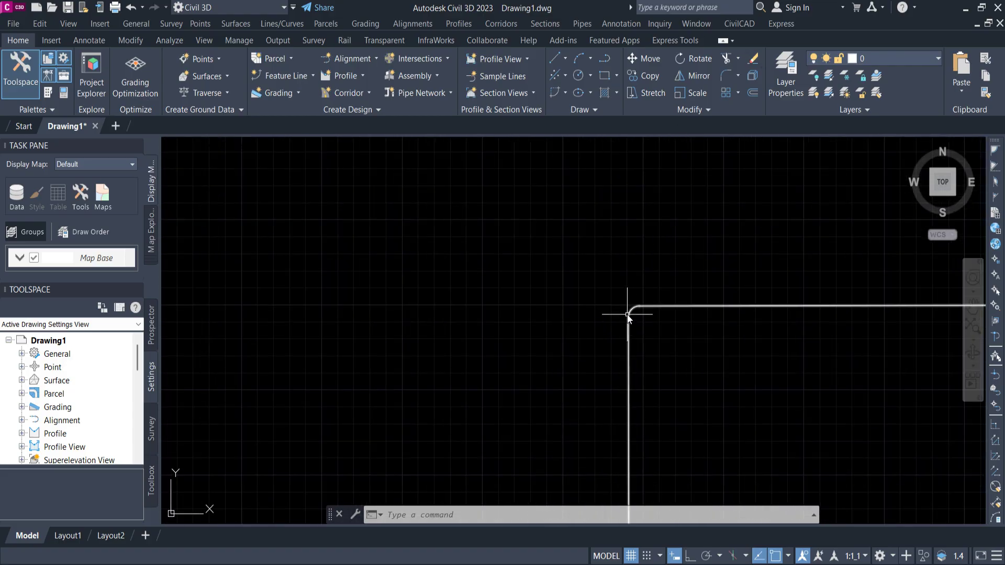
{"action": "scroll", "coordinate": [621, 292], "scroll_direction": "down", "scroll_amount": 3}
{"action": "middle_click_drag", "start_coordinate": [724, 295], "coordinate": [549, 271]}
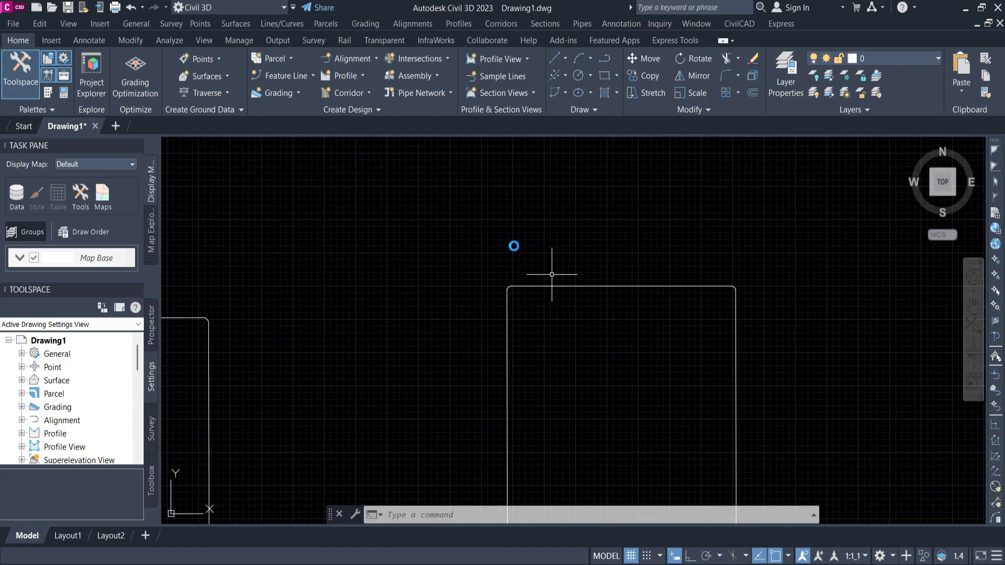
{"action": "scroll", "coordinate": [651, 252], "scroll_direction": "down", "scroll_amount": 4}
{"action": "middle_click_drag", "start_coordinate": [675, 238], "coordinate": [604, 241]}
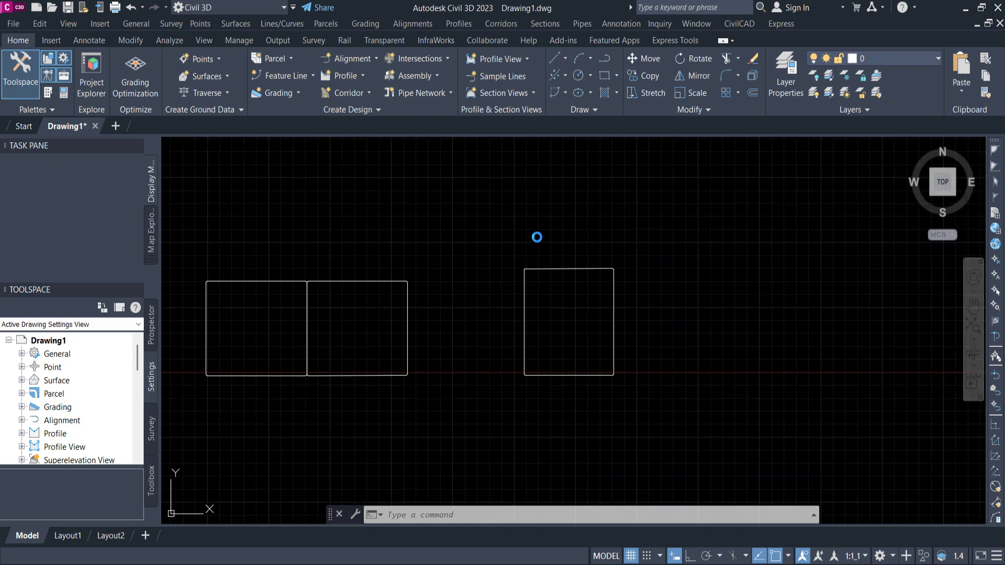
Step: Move the standalone right-hand rectangle up and to the right, clear of the adjoining rectangles
{"action": "left_click", "coordinate": [506, 245]}
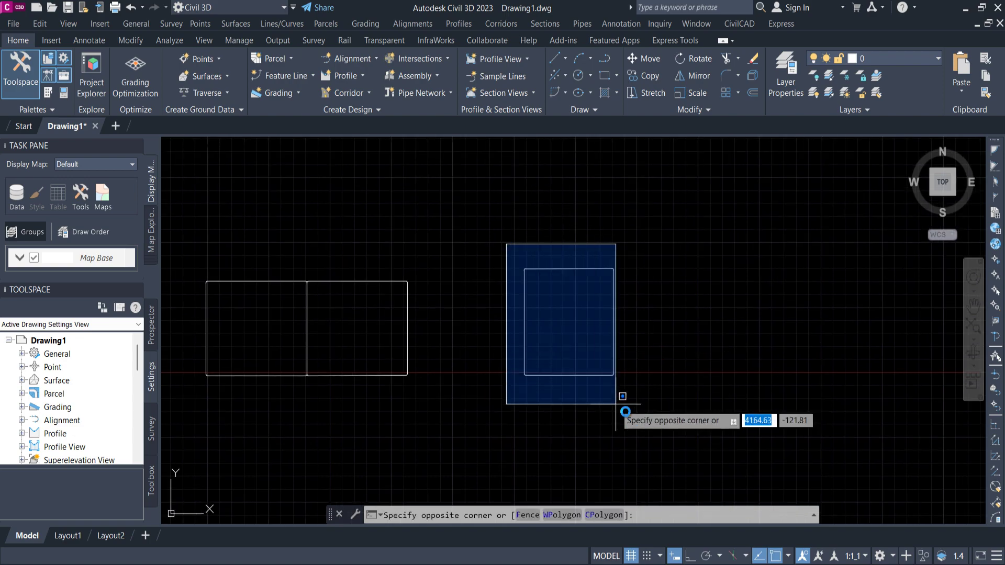
{"action": "left_click", "coordinate": [701, 421]}
{"action": "type", "text": "m"}
{"action": "key", "text": "Return"}
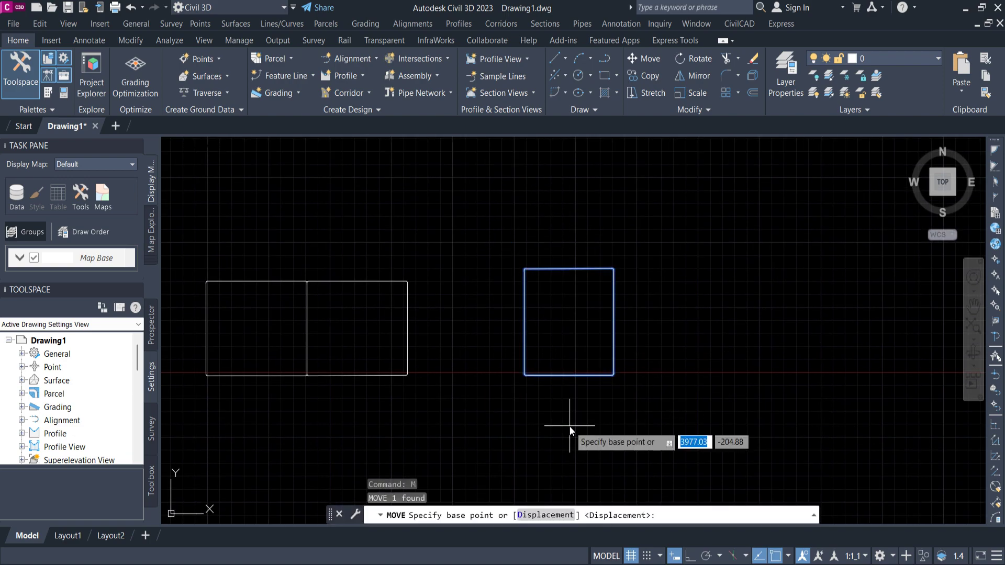
{"action": "left_click", "coordinate": [569, 430]}
{"action": "scroll", "coordinate": [568, 415], "scroll_direction": "down", "scroll_amount": 5}
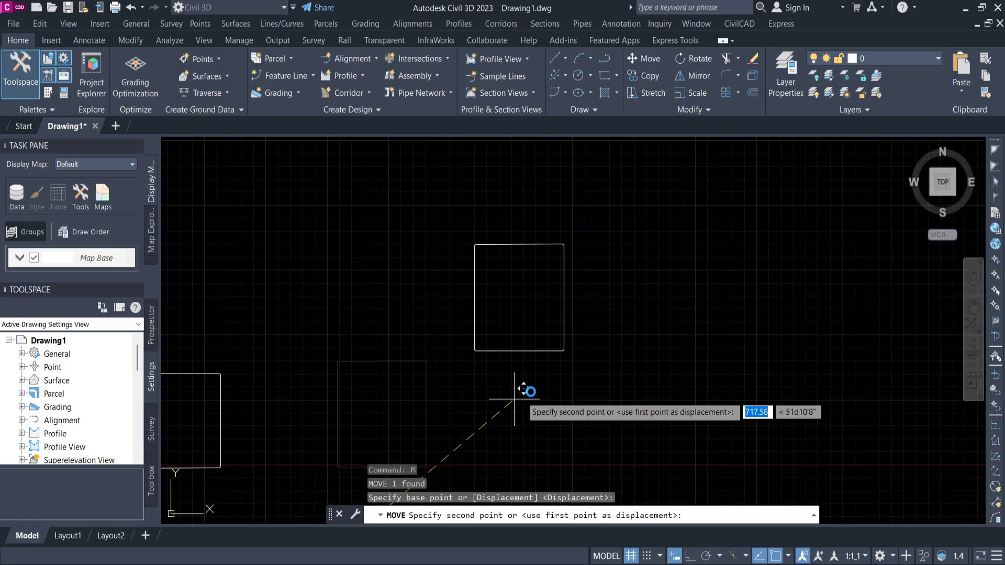
{"action": "left_click", "coordinate": [578, 307]}
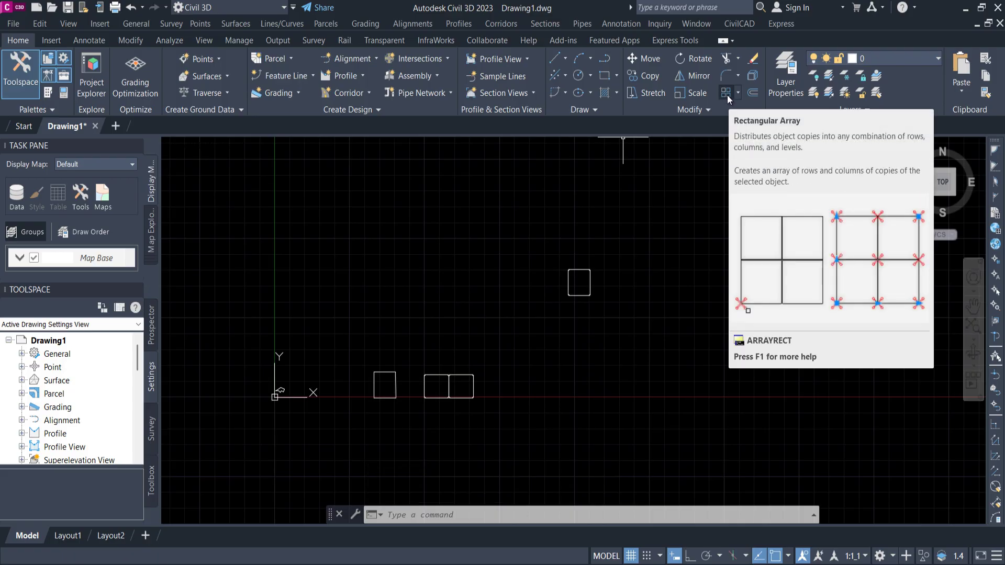
{"action": "scroll", "coordinate": [284, 392], "scroll_direction": "up", "scroll_amount": 8}
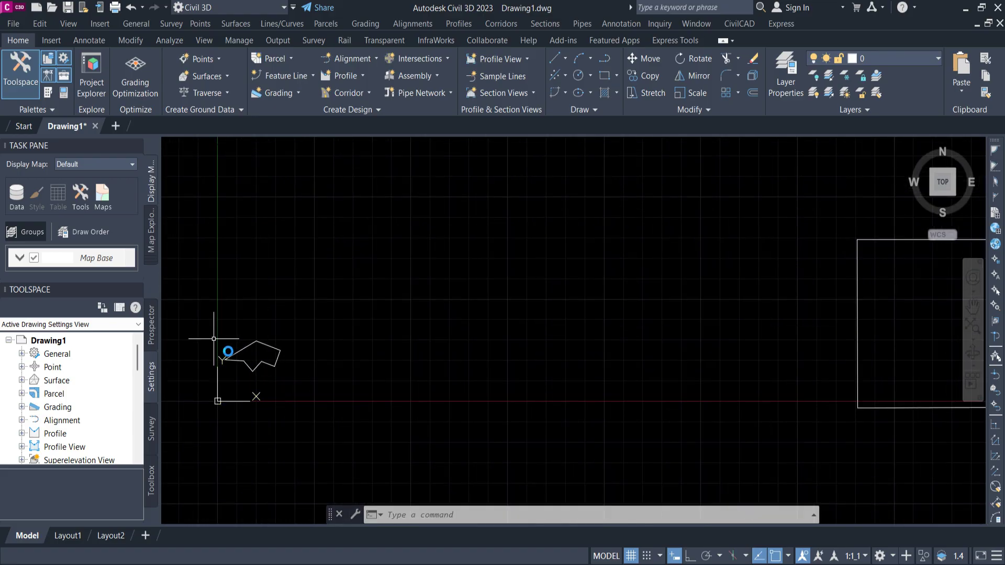
Step: Start a rectangular array of the standalone rectangle located up and to the right of the adjoining rectangles
{"action": "scroll", "coordinate": [250, 350], "scroll_direction": "down", "scroll_amount": 6}
{"action": "scroll", "coordinate": [635, 174], "scroll_direction": "down", "scroll_amount": 2}
{"action": "middle_click_drag", "start_coordinate": [627, 181], "coordinate": [516, 274]}
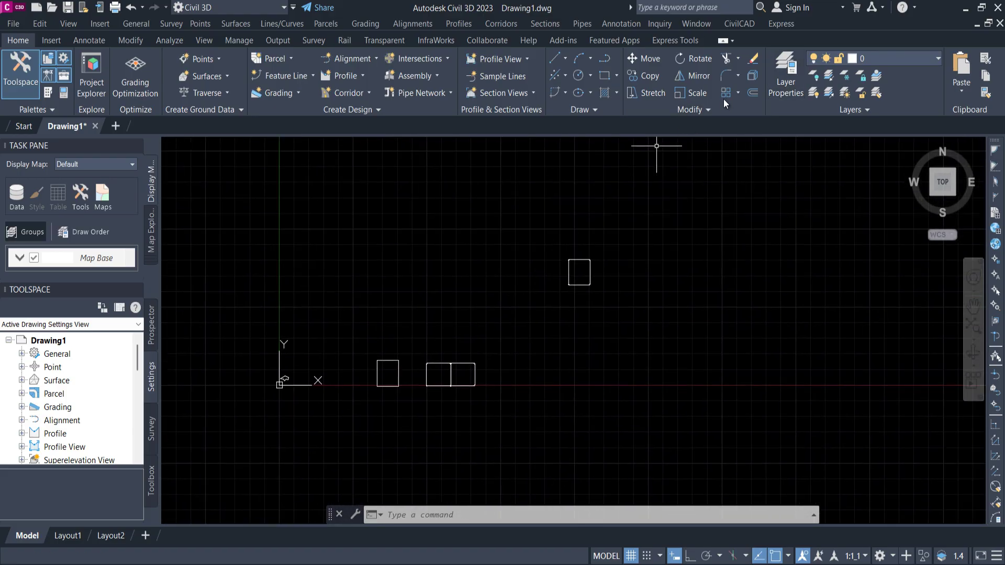
{"action": "left_click", "coordinate": [737, 93]}
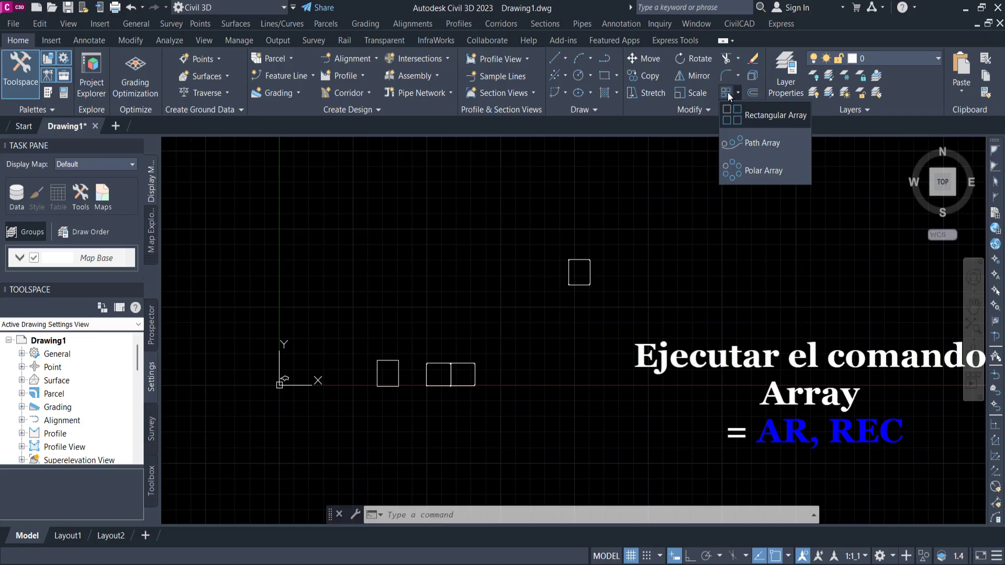
{"action": "left_click", "coordinate": [725, 93]}
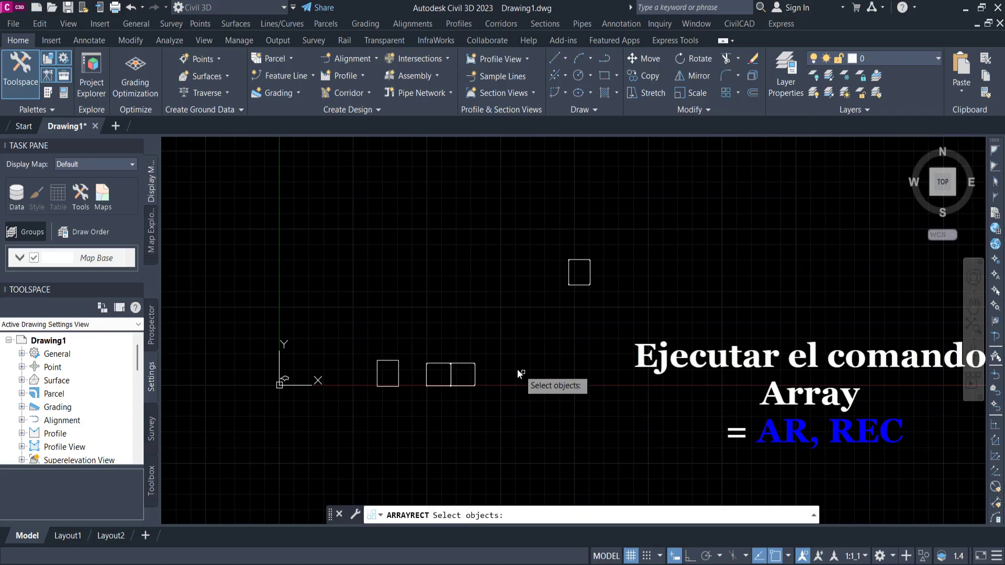
{"action": "left_click", "coordinate": [534, 236]}
{"action": "left_click", "coordinate": [639, 322]}
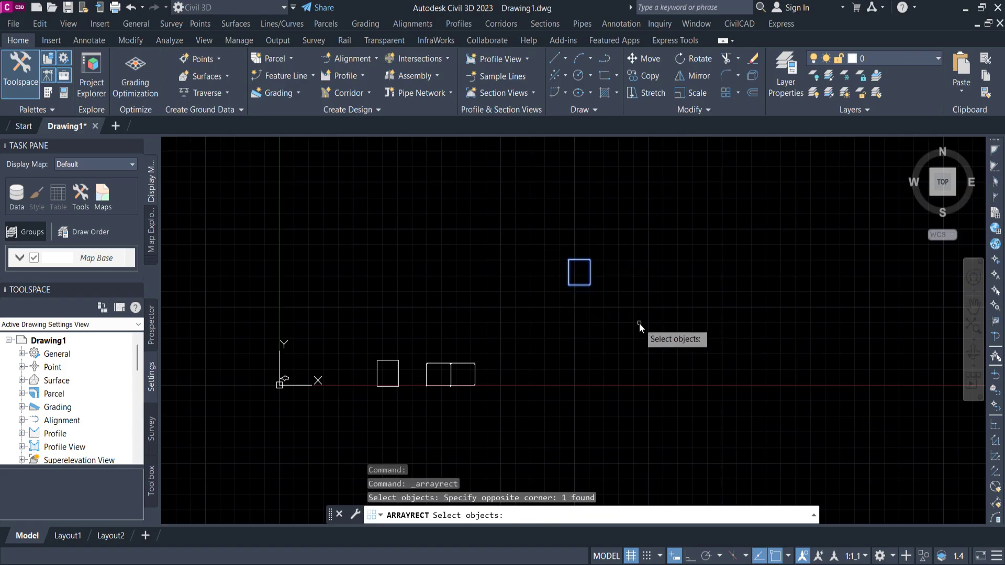
{"action": "key", "text": "Return"}
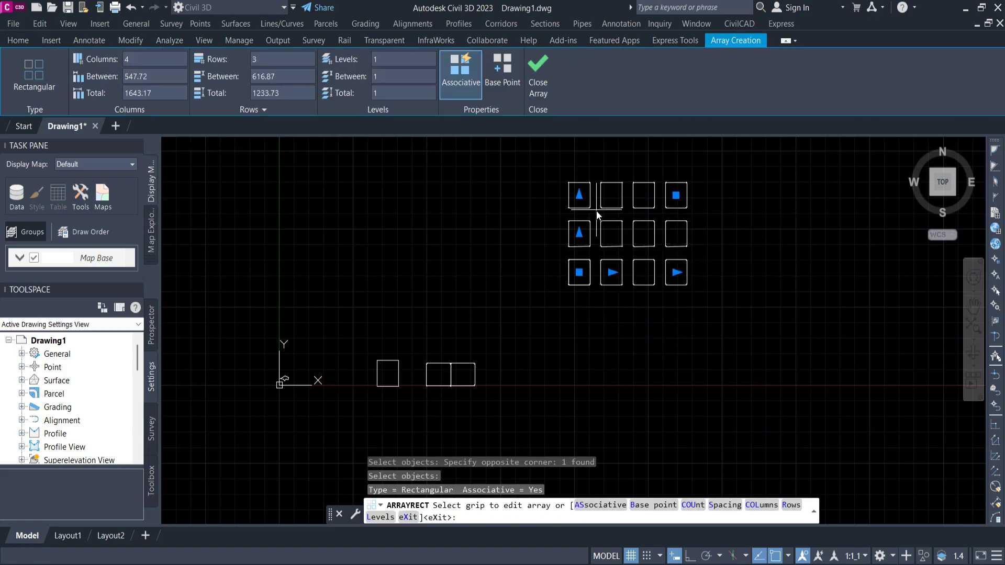
Step: Set the rectangular array to 8 columns and 5 rows and finish it
{"action": "middle_click_drag", "start_coordinate": [593, 208], "coordinate": [529, 260]}
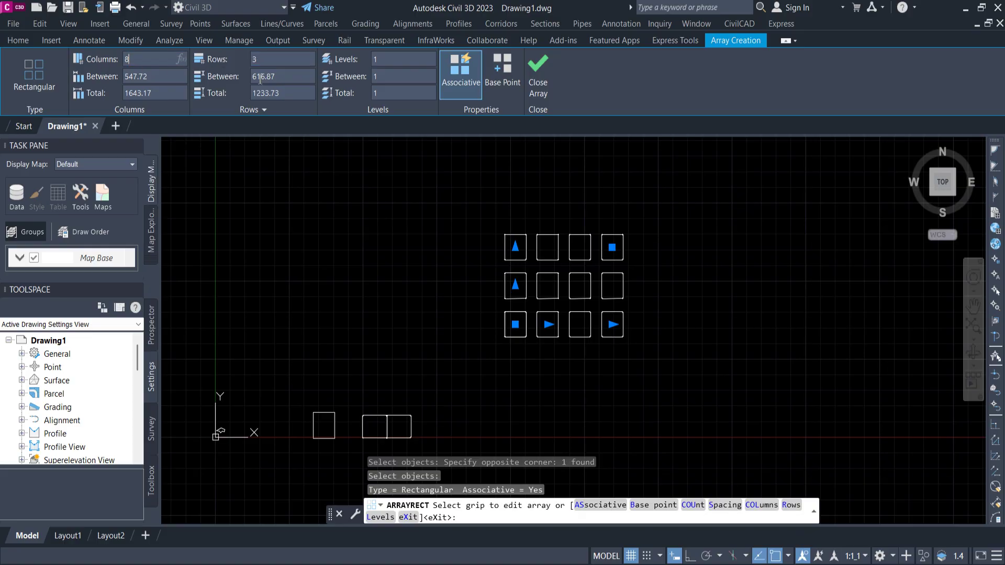
{"action": "key", "text": "Return"}
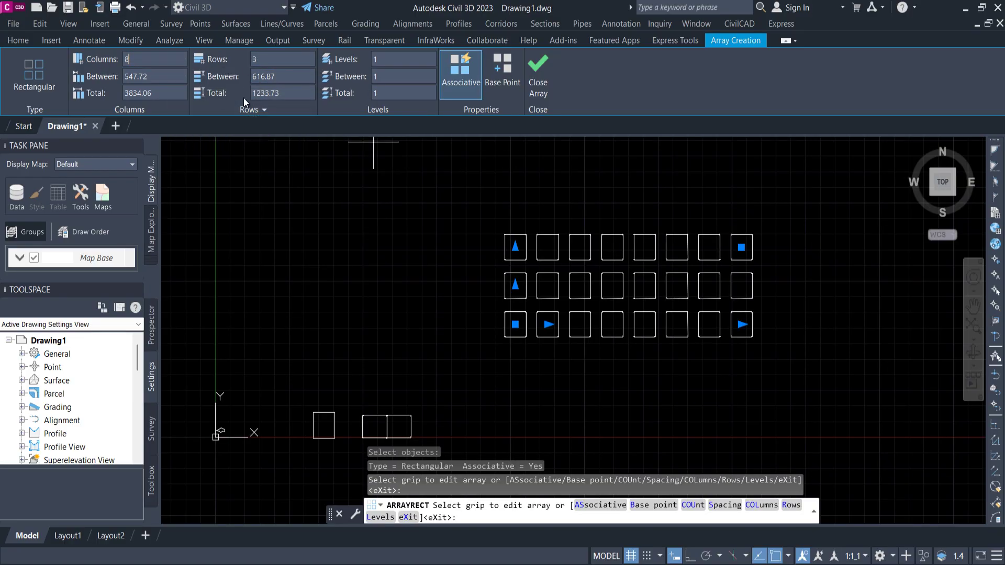
{"action": "left_click", "coordinate": [279, 55]}
{"action": "key", "text": "Return"}
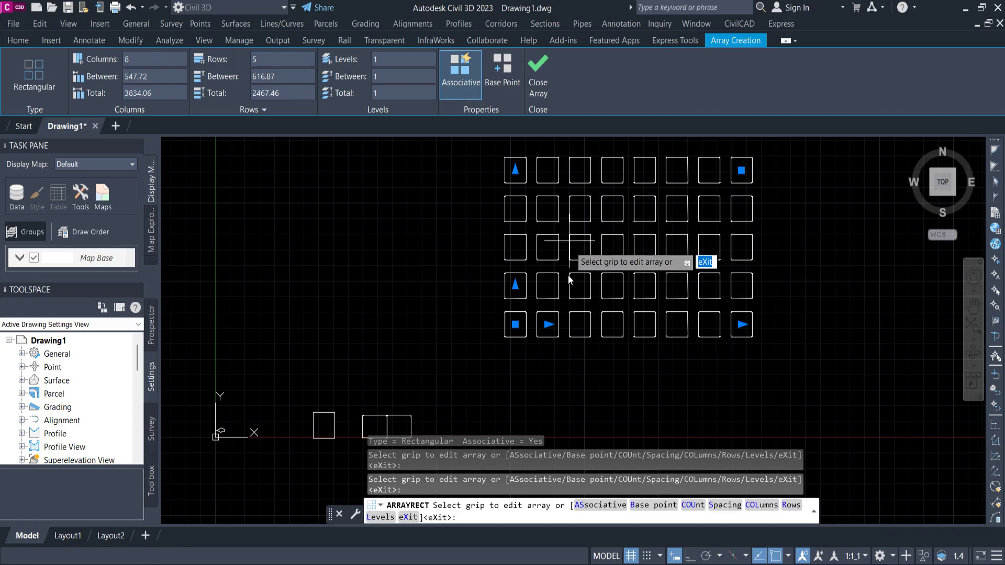
{"action": "scroll", "coordinate": [569, 277], "scroll_direction": "down", "scroll_amount": 2}
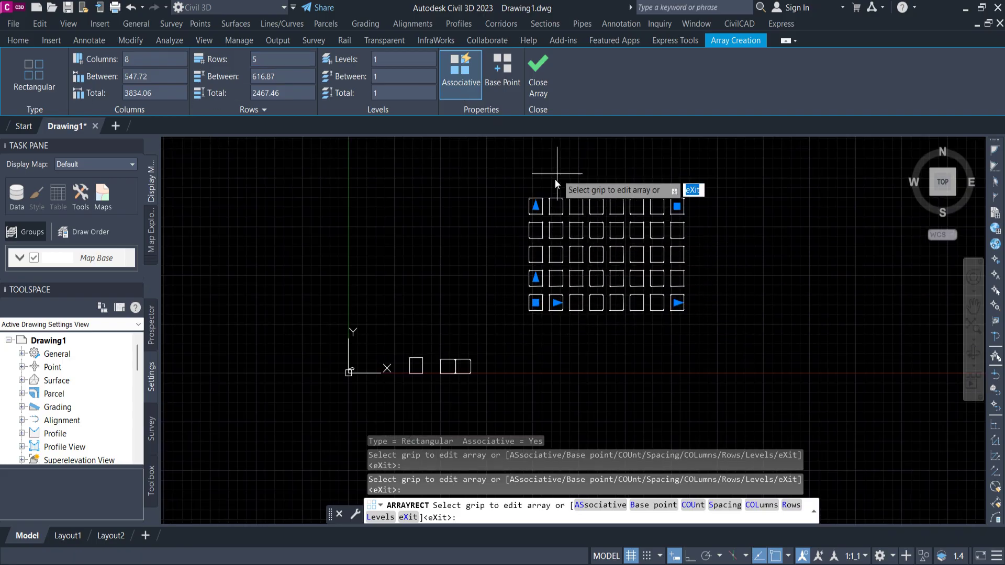
{"action": "left_click", "coordinate": [542, 67]}
{"action": "middle_click_drag", "start_coordinate": [654, 248], "coordinate": [587, 267]}
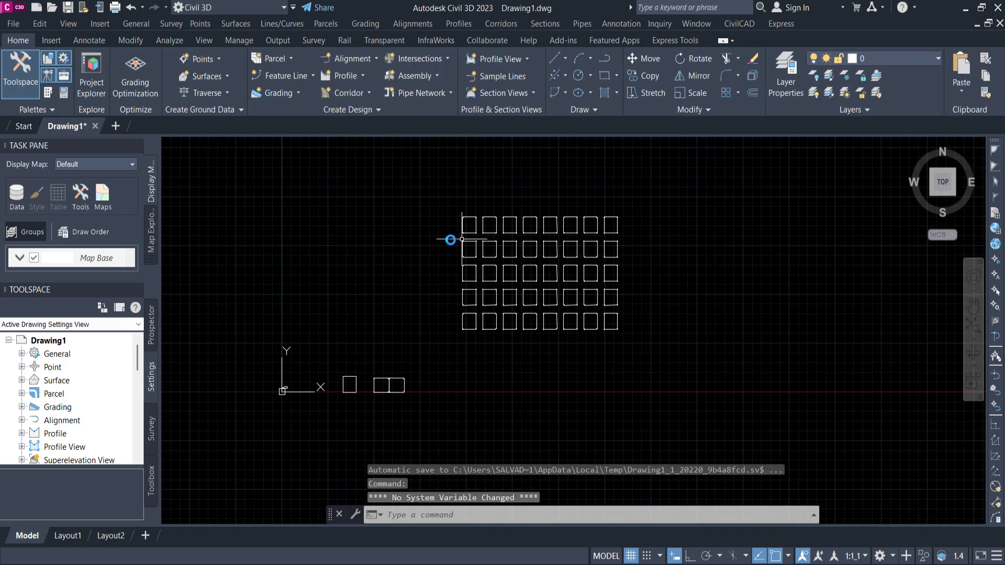
{"action": "scroll", "coordinate": [471, 240], "scroll_direction": "up", "scroll_amount": 4}
{"action": "scroll", "coordinate": [457, 258], "scroll_direction": "down", "scroll_amount": 6}
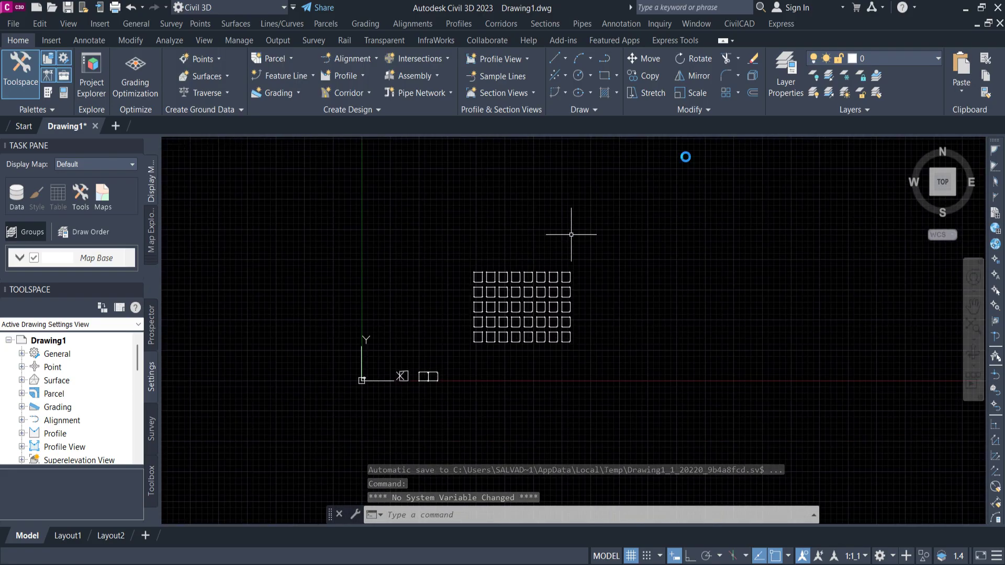
{"action": "middle_click_drag", "start_coordinate": [582, 306], "coordinate": [515, 302]}
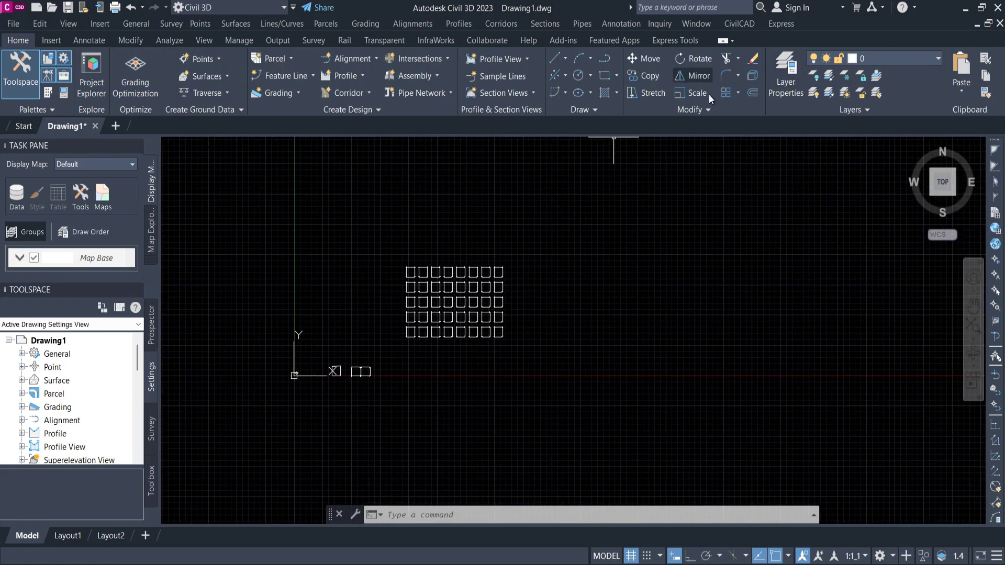
{"action": "left_click", "coordinate": [737, 94]}
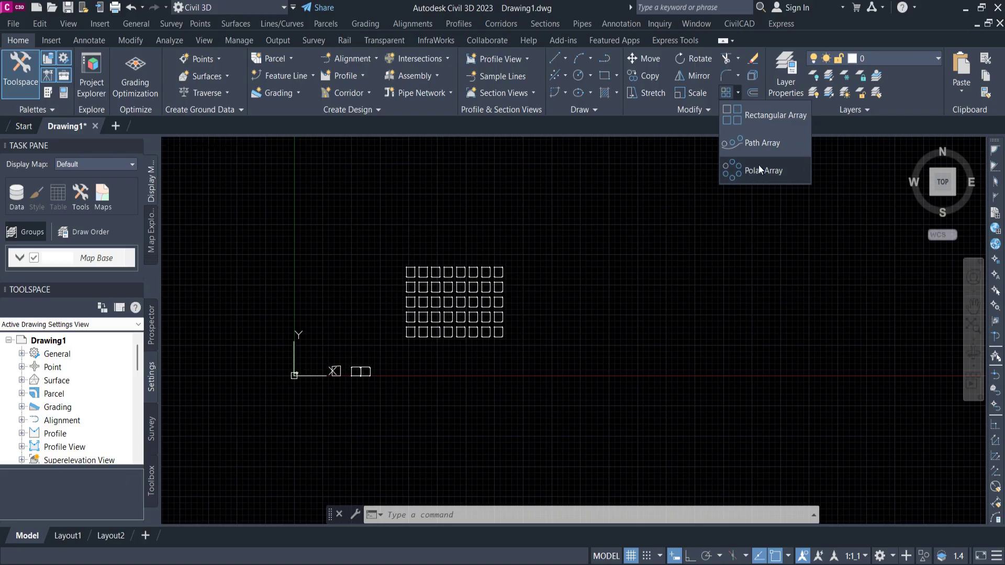
{"action": "scroll", "coordinate": [703, 213], "scroll_direction": "up", "scroll_amount": 2}
{"action": "scroll", "coordinate": [435, 350], "scroll_direction": "down", "scroll_amount": 4}
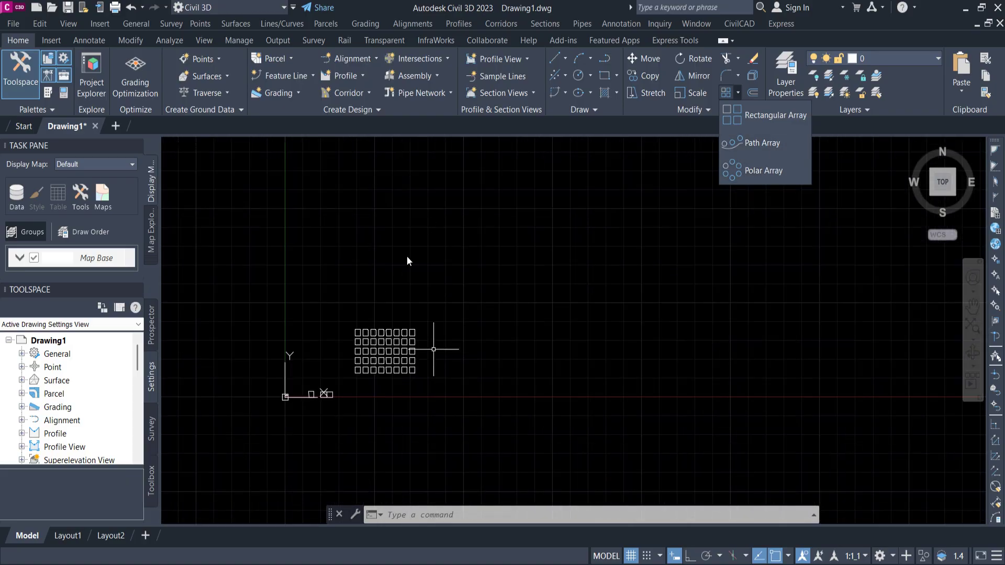
{"action": "scroll", "coordinate": [434, 350], "scroll_direction": "up", "scroll_amount": 5}
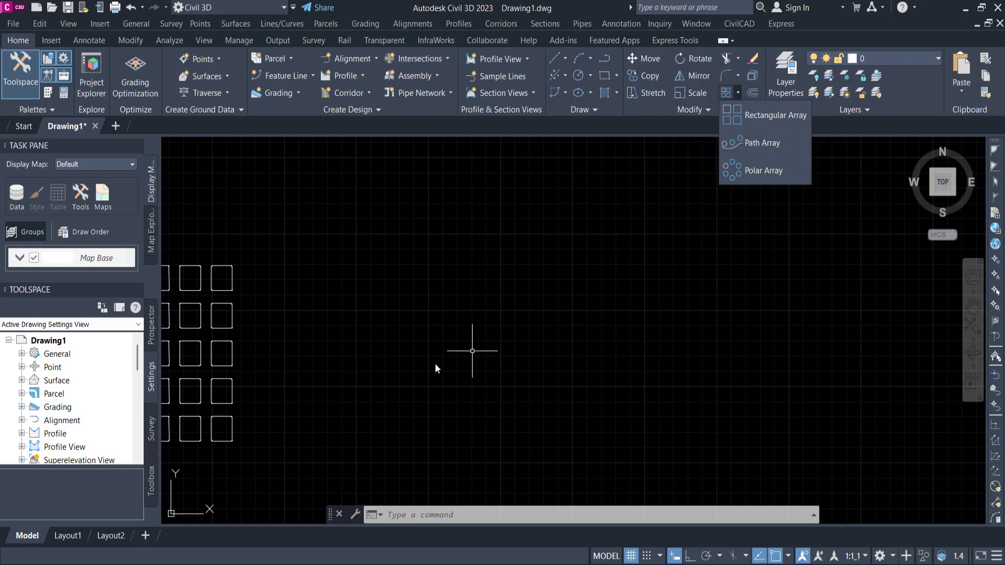
{"action": "scroll", "coordinate": [396, 370], "scroll_direction": "down", "scroll_amount": 6}
{"action": "scroll", "coordinate": [395, 370], "scroll_direction": "down", "scroll_amount": 3}
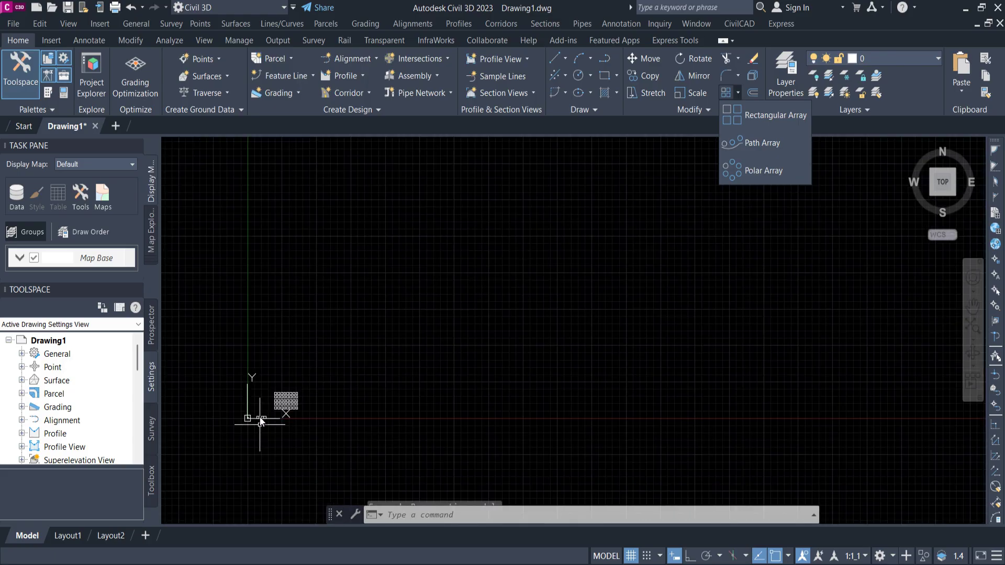
{"action": "scroll", "coordinate": [269, 425], "scroll_direction": "up", "scroll_amount": 6}
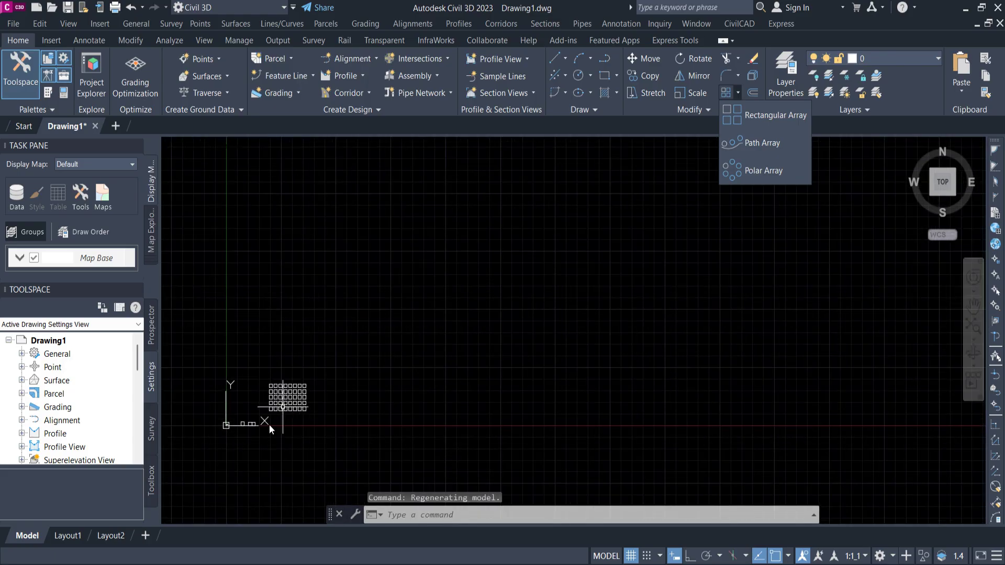
{"action": "scroll", "coordinate": [308, 442], "scroll_direction": "up", "scroll_amount": 5}
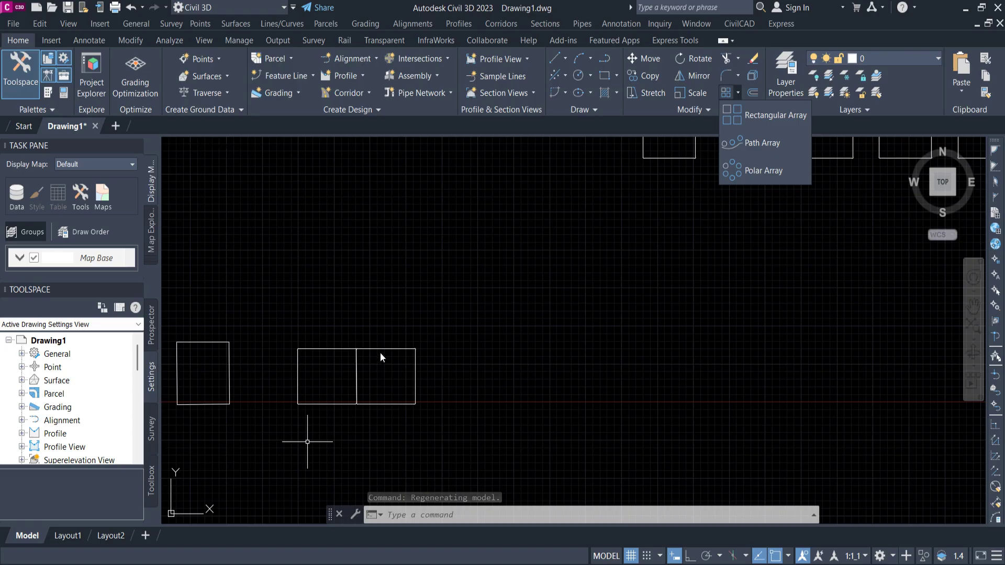
{"action": "scroll", "coordinate": [102, 387], "scroll_direction": "down", "scroll_amount": 2}
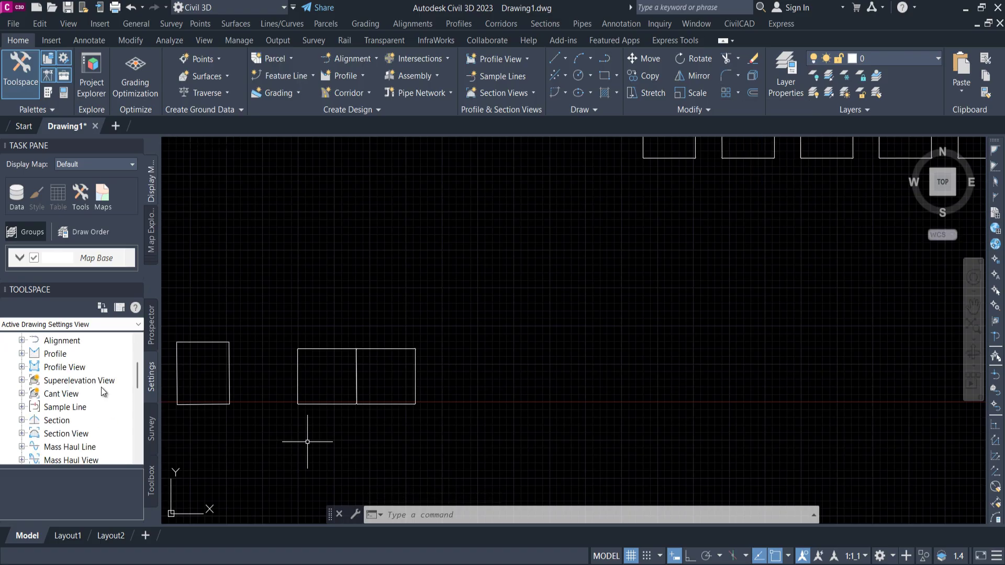
Step: Copy the single rectangle between the origin and the adjoining rectangles into the empty area below and to the right of the rectangular array
{"action": "left_click", "coordinate": [973, 306]}
{"action": "mouse_move", "coordinate": [807, 345]}
{"action": "left_mouse_down"}
{"action": "mouse_move", "coordinate": [641, 377]}
{"action": "mouse_move", "coordinate": [816, 344]}
{"action": "left_mouse_up"}
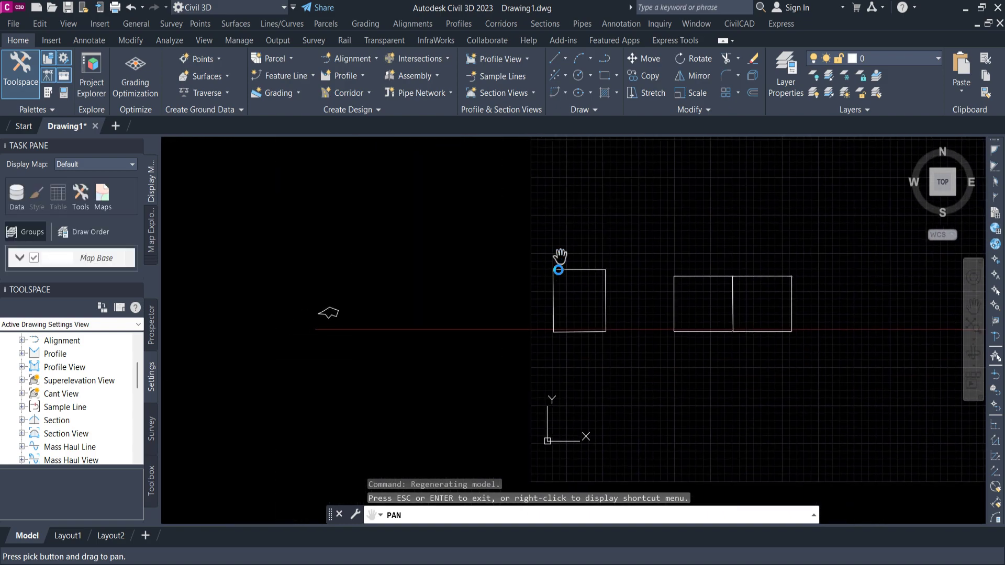
{"action": "key", "text": "Escape"}
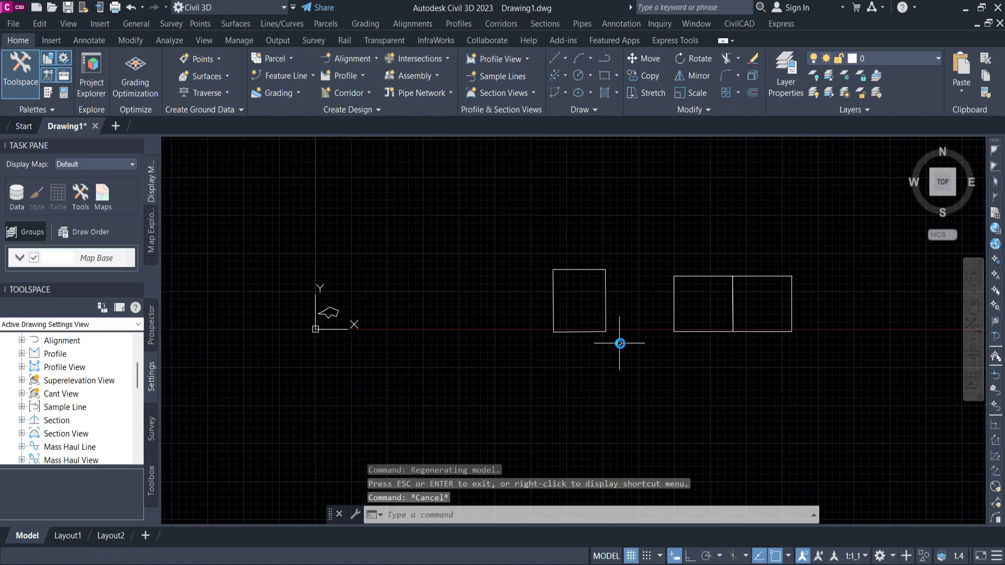
{"action": "scroll", "coordinate": [619, 343], "scroll_direction": "down", "scroll_amount": 4}
{"action": "left_click", "coordinate": [618, 366]}
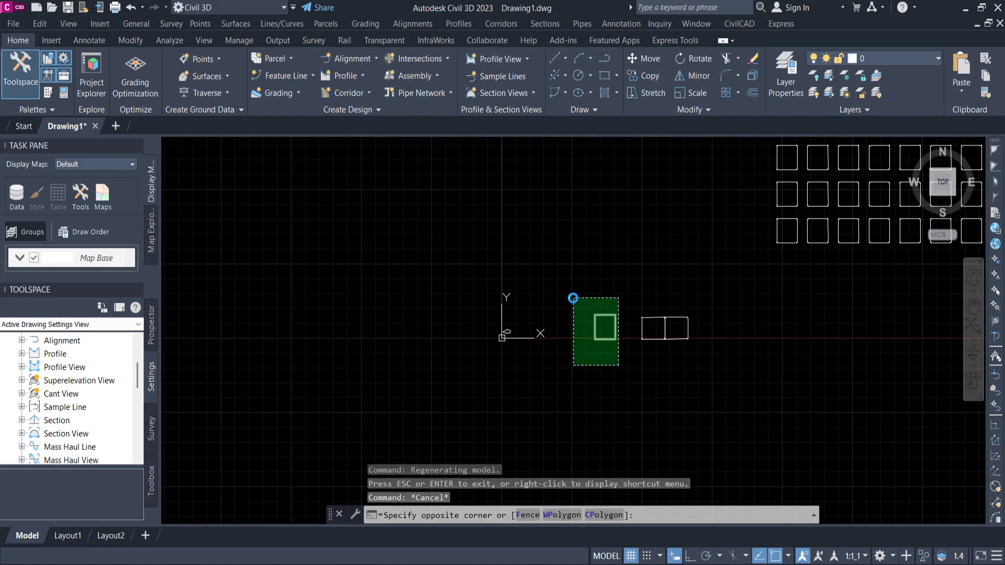
{"action": "left_click", "coordinate": [574, 296]}
{"action": "type", "text": "CO"}
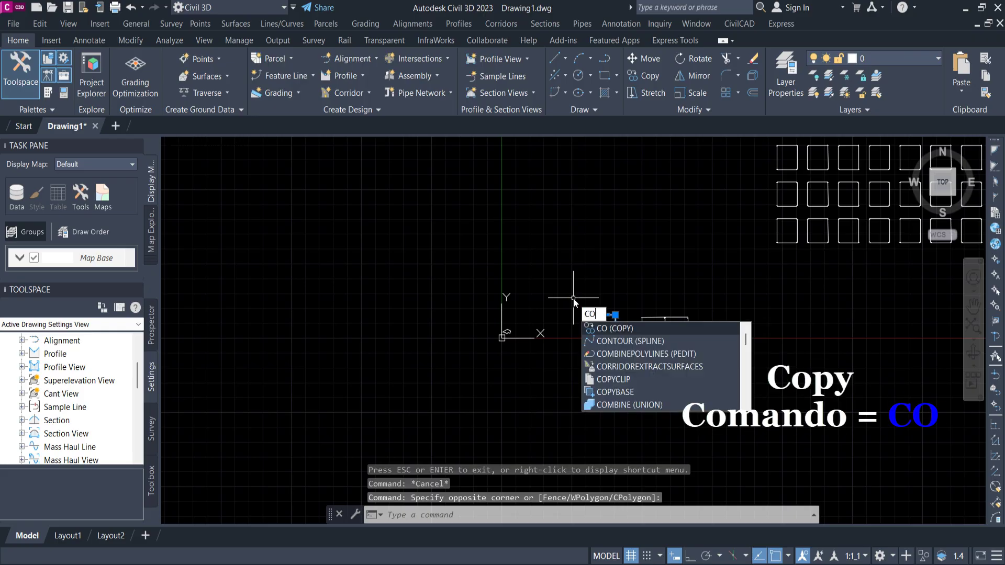
{"action": "key", "text": "Return"}
{"action": "left_click", "coordinate": [574, 294]}
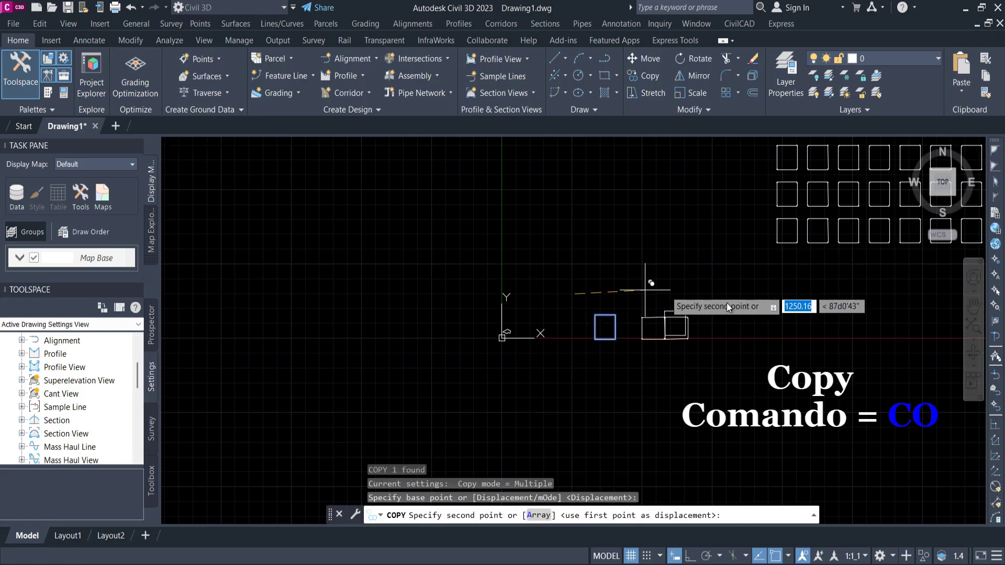
{"action": "scroll", "coordinate": [516, 359], "scroll_direction": "down", "scroll_amount": 3}
{"action": "middle_click_drag", "start_coordinate": [560, 382], "coordinate": [203, 250]}
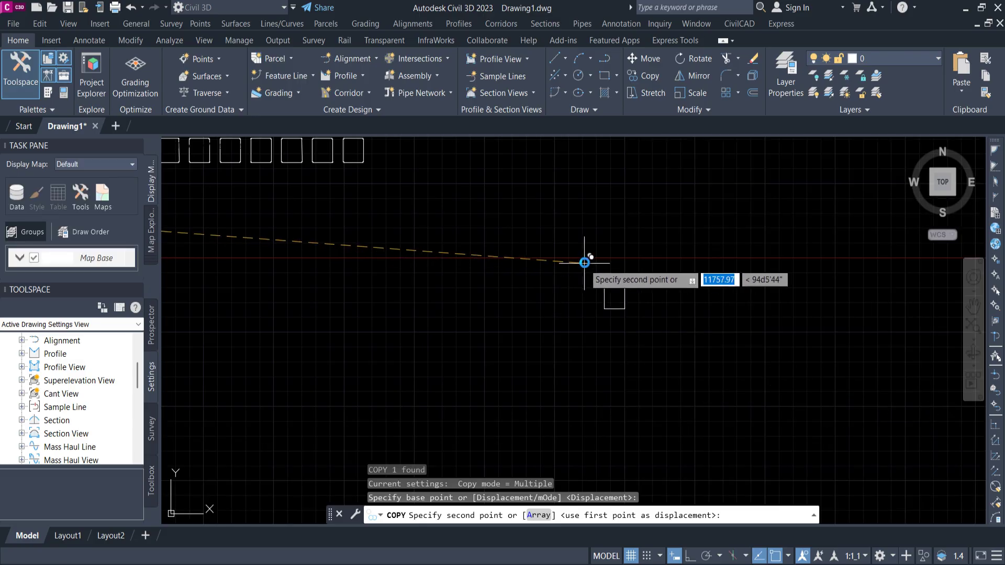
{"action": "left_click", "coordinate": [604, 294]}
{"action": "key", "text": "Escape"}
{"action": "key", "text": "Escape"}
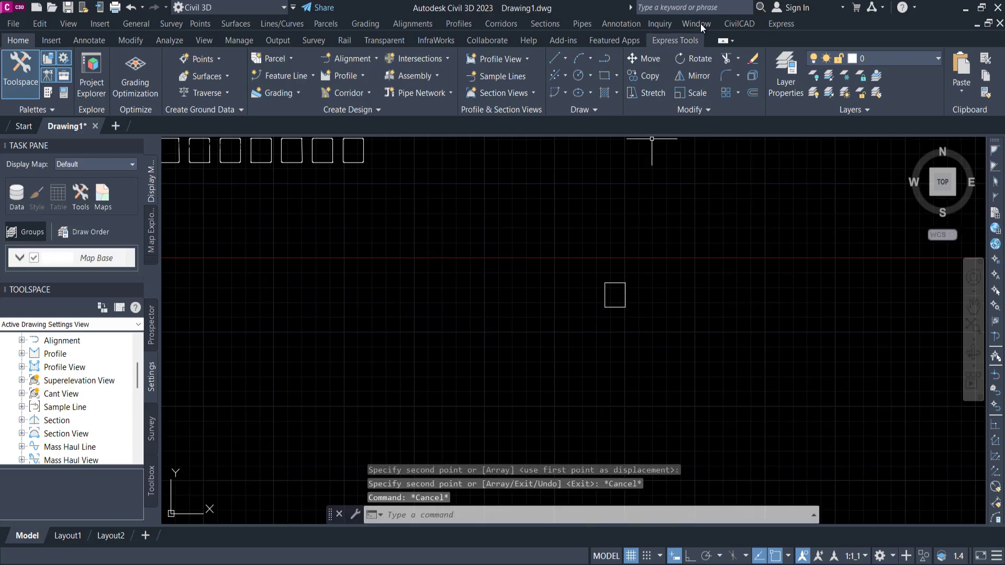
Step: Create a polar array of the copied rectangle, using the rectangle's own centre as the array centre point
{"action": "left_click", "coordinate": [734, 92]}
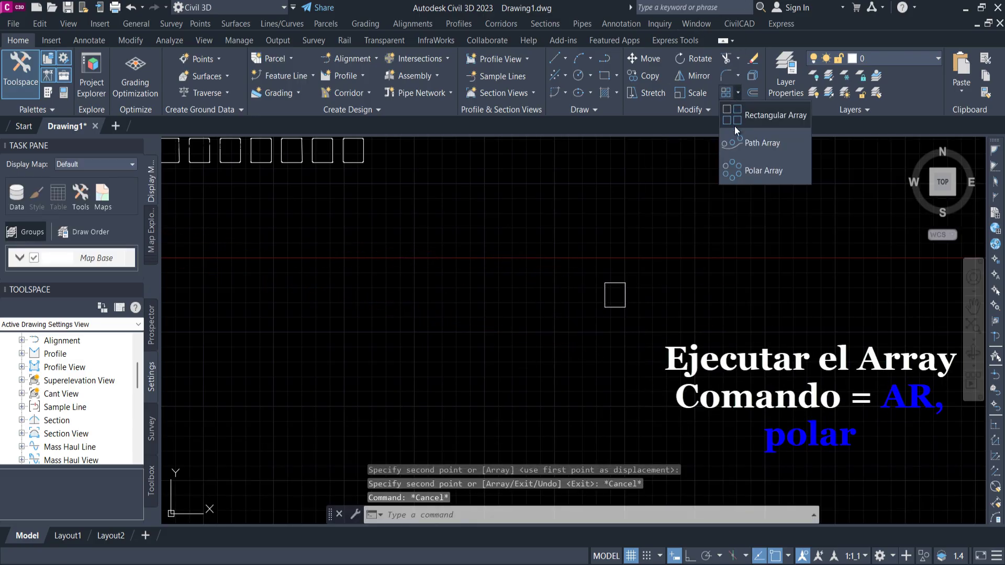
{"action": "left_click", "coordinate": [758, 173]}
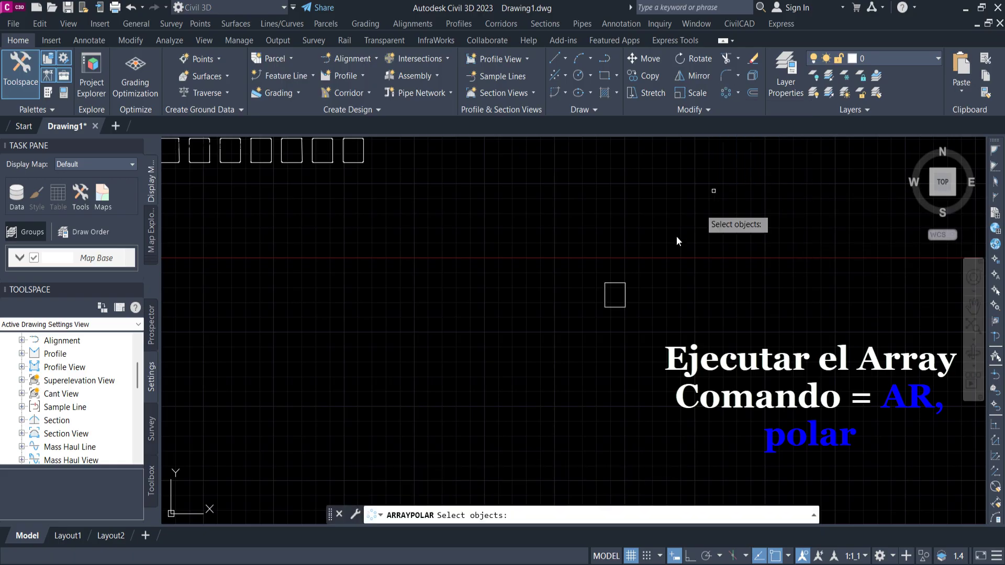
{"action": "left_click", "coordinate": [570, 250]}
{"action": "left_click", "coordinate": [696, 397]}
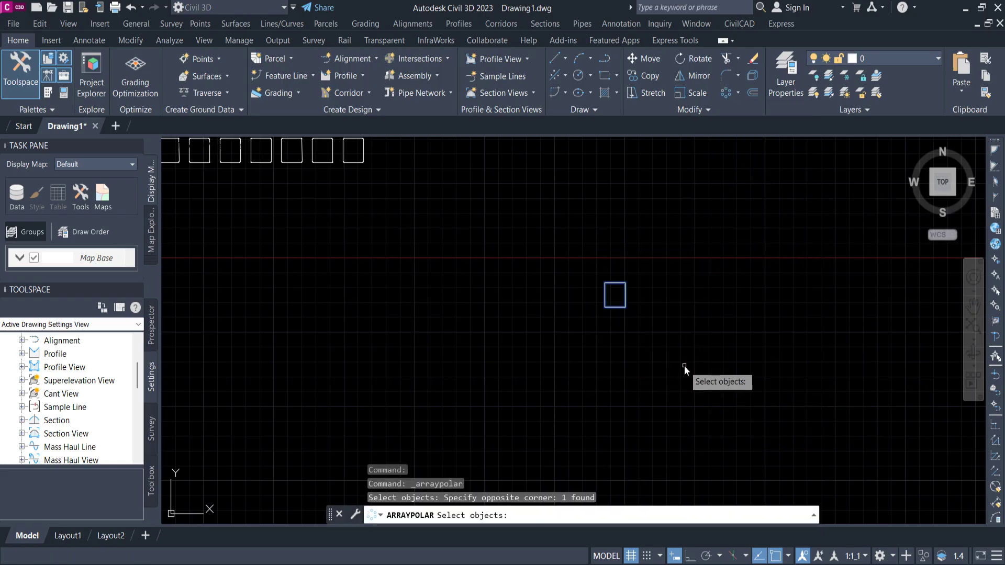
{"action": "key", "text": "Return"}
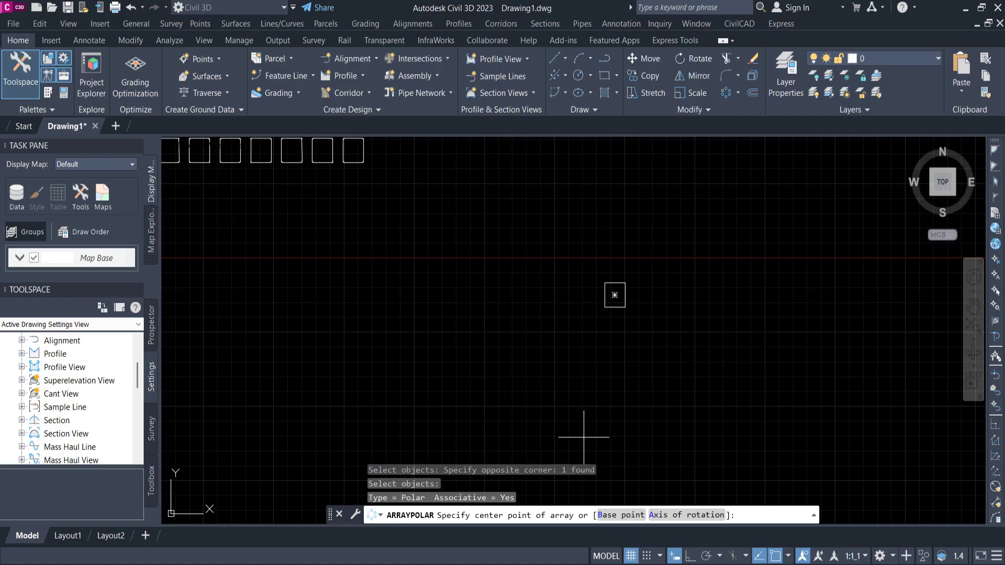
{"action": "left_click", "coordinate": [613, 295]}
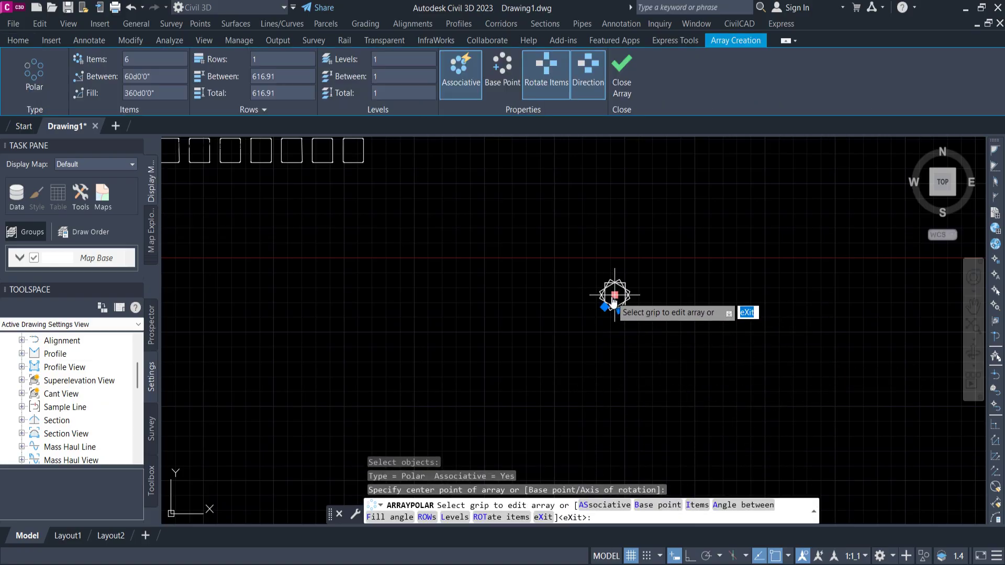
Step: Set the polar array to 8 items and 2 rows
{"action": "scroll", "coordinate": [611, 296], "scroll_direction": "up", "scroll_amount": 5}
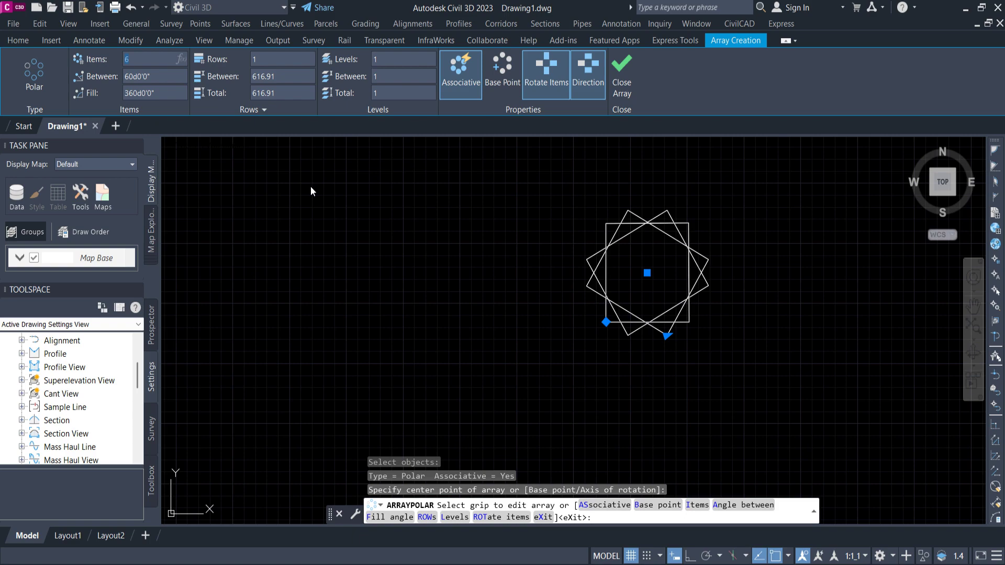
{"action": "type", "text": "8"}
{"action": "key", "text": "Return"}
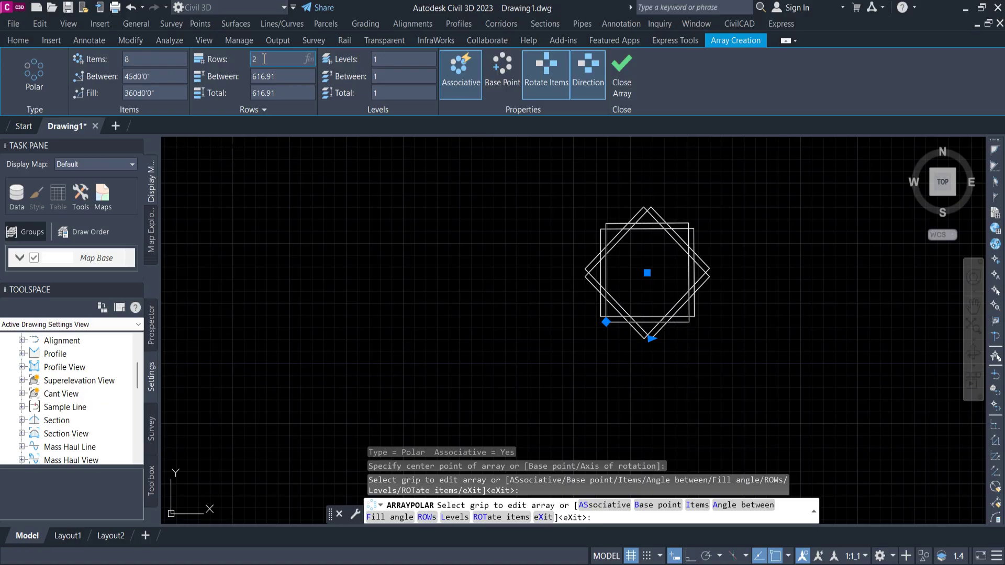
{"action": "key", "text": "Return"}
{"action": "scroll", "coordinate": [398, 157], "scroll_direction": "down", "scroll_amount": 4}
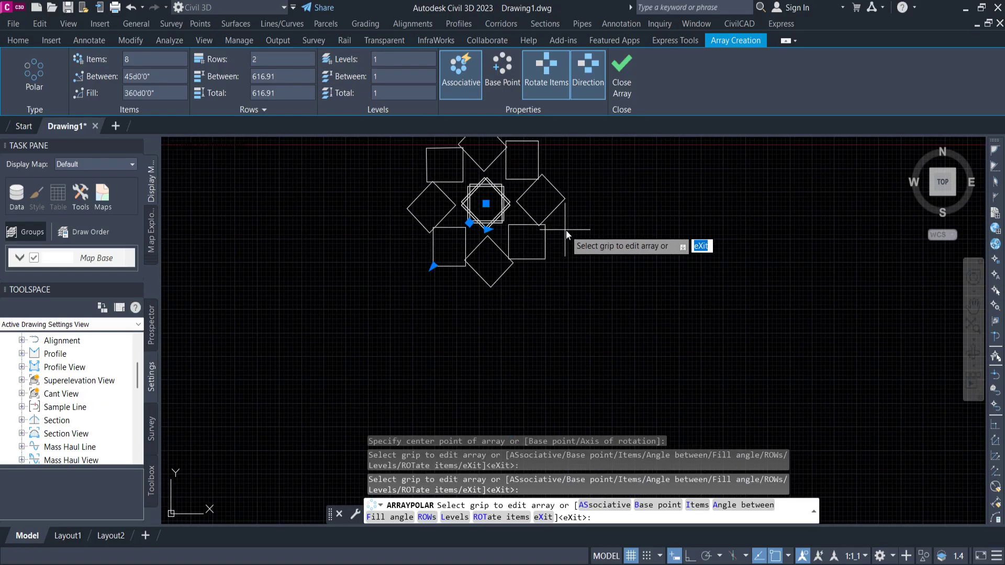
{"action": "middle_click_drag", "start_coordinate": [486, 225], "coordinate": [508, 314]}
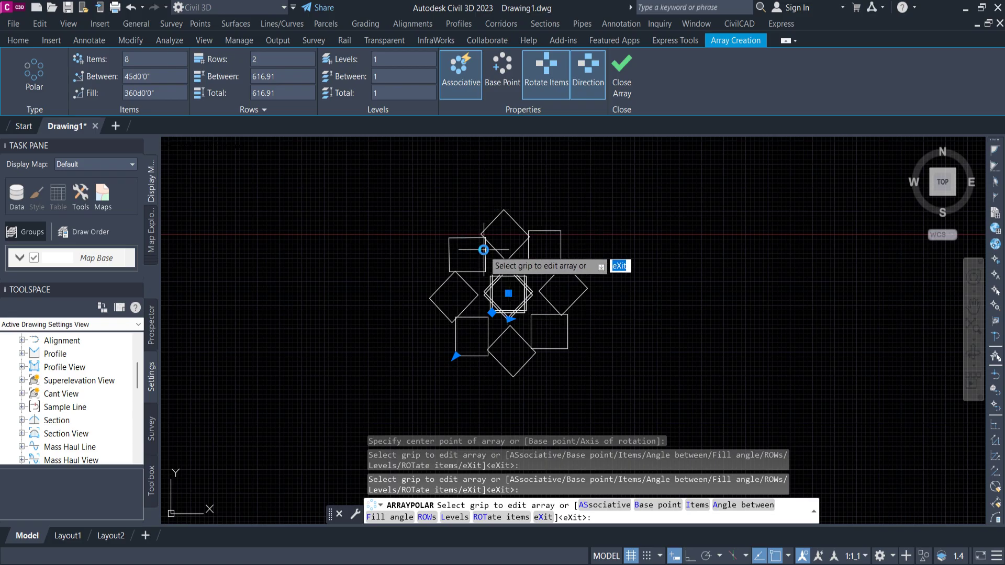
Step: Set the polar array to 3 rows and finish it
{"action": "scroll", "coordinate": [487, 253], "scroll_direction": "up", "scroll_amount": 2}
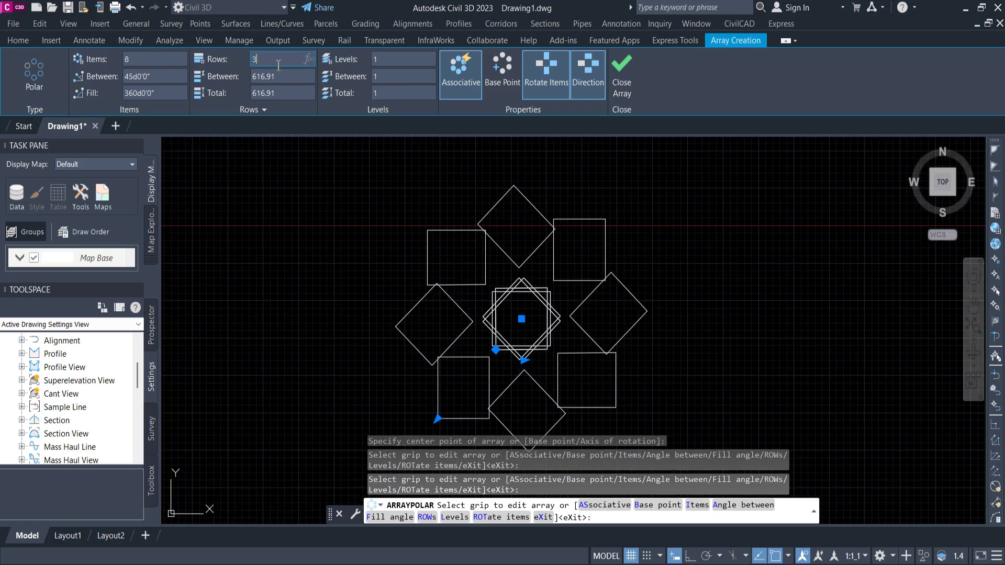
{"action": "key", "text": "Return"}
{"action": "scroll", "coordinate": [496, 155], "scroll_direction": "down", "scroll_amount": 3}
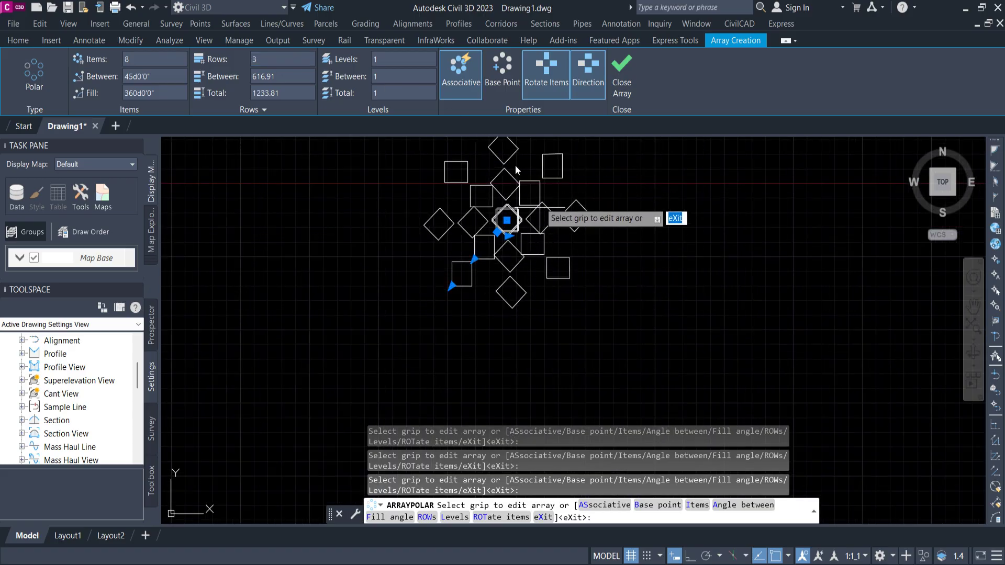
{"action": "middle_click_drag", "start_coordinate": [522, 249], "coordinate": [547, 332]}
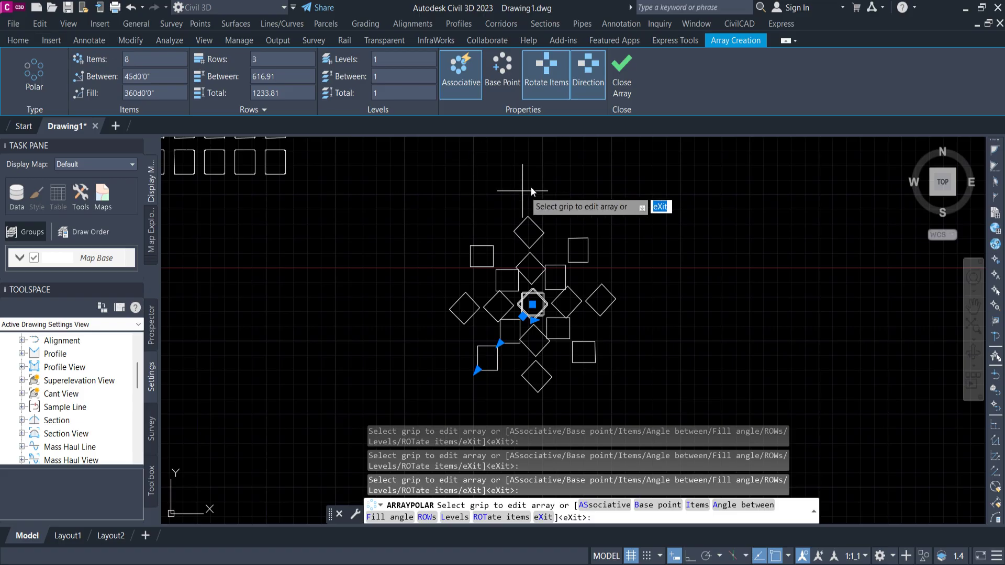
{"action": "scroll", "coordinate": [599, 160], "scroll_direction": "down", "scroll_amount": 2}
{"action": "left_click", "coordinate": [623, 85]}
{"action": "scroll", "coordinate": [545, 291], "scroll_direction": "down", "scroll_amount": 4}
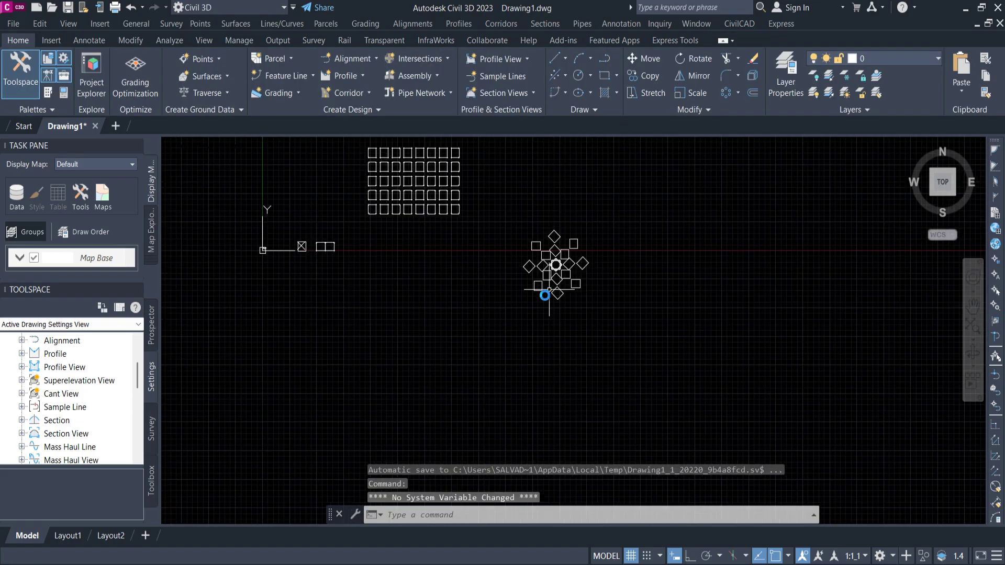
Step: Draw an open zigzag polyline with seven vertices in the empty area below the arrays
{"action": "middle_click_drag", "start_coordinate": [545, 291], "coordinate": [578, 220]}
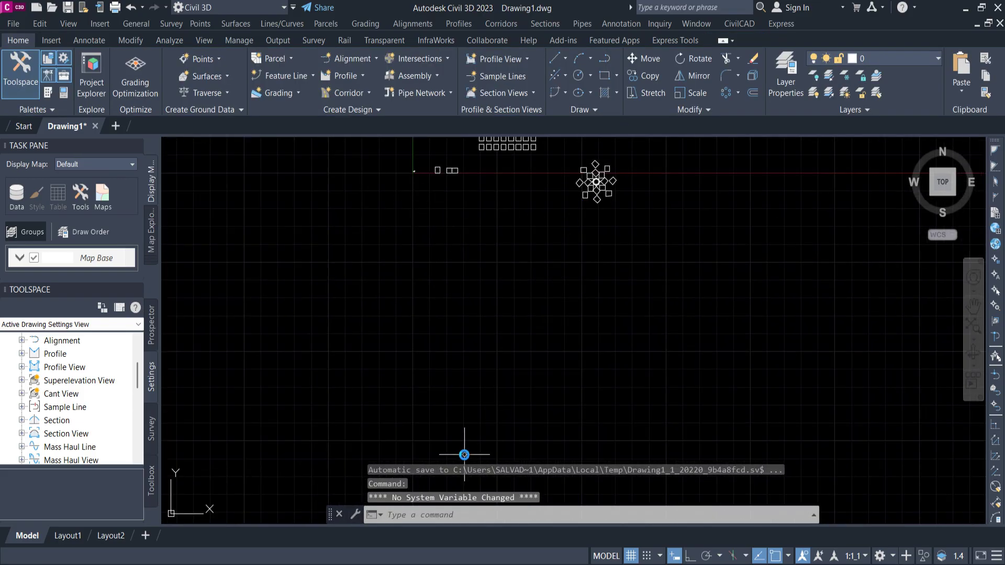
{"action": "type", "text": "pl"}
{"action": "key", "text": "Return"}
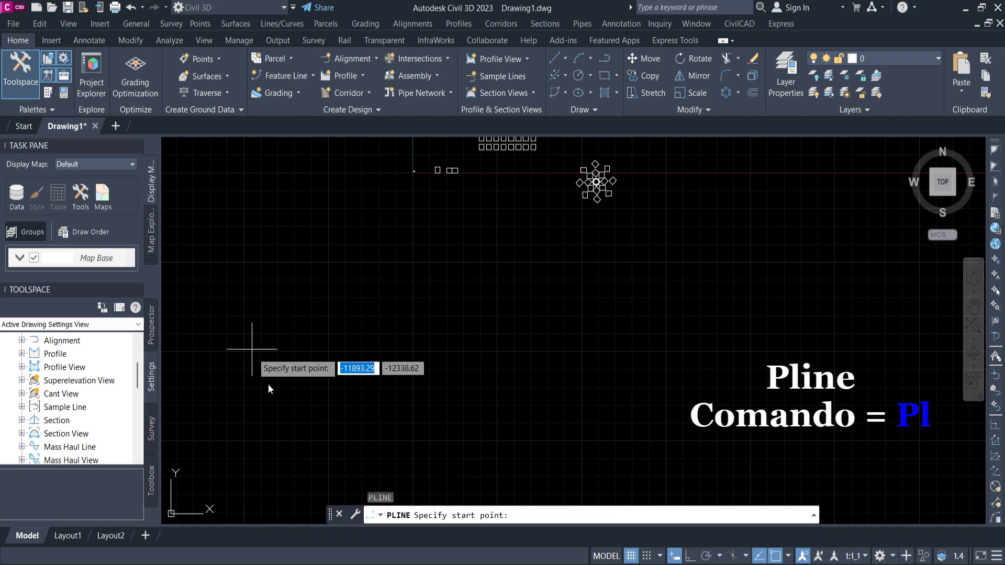
{"action": "left_click", "coordinate": [307, 409]}
{"action": "left_click", "coordinate": [338, 359]}
{"action": "left_click", "coordinate": [482, 403]}
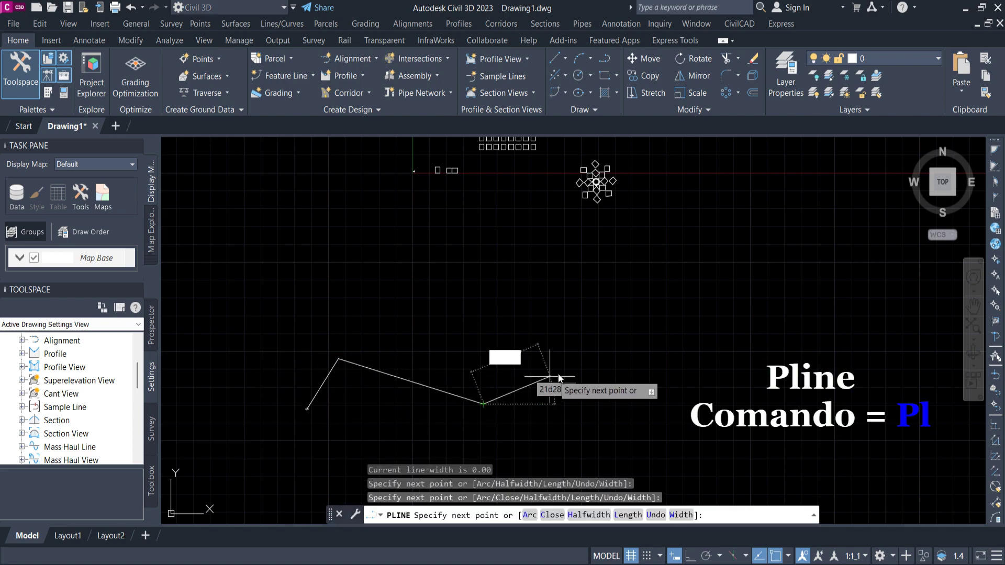
{"action": "left_click", "coordinate": [558, 373]}
{"action": "left_click", "coordinate": [615, 333]}
{"action": "left_click", "coordinate": [677, 316]}
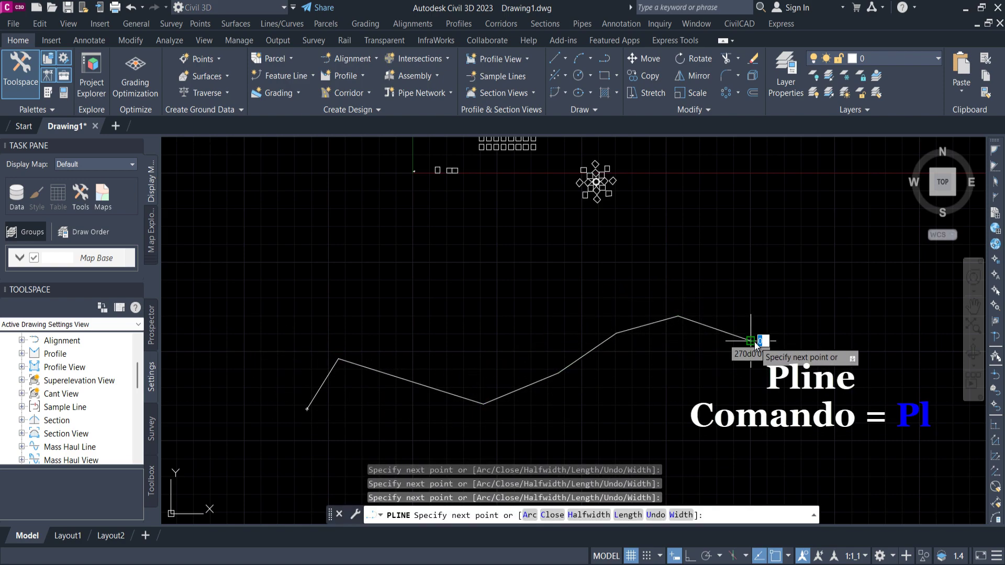
{"action": "right_click", "coordinate": [754, 341]}
{"action": "left_click", "coordinate": [787, 350]}
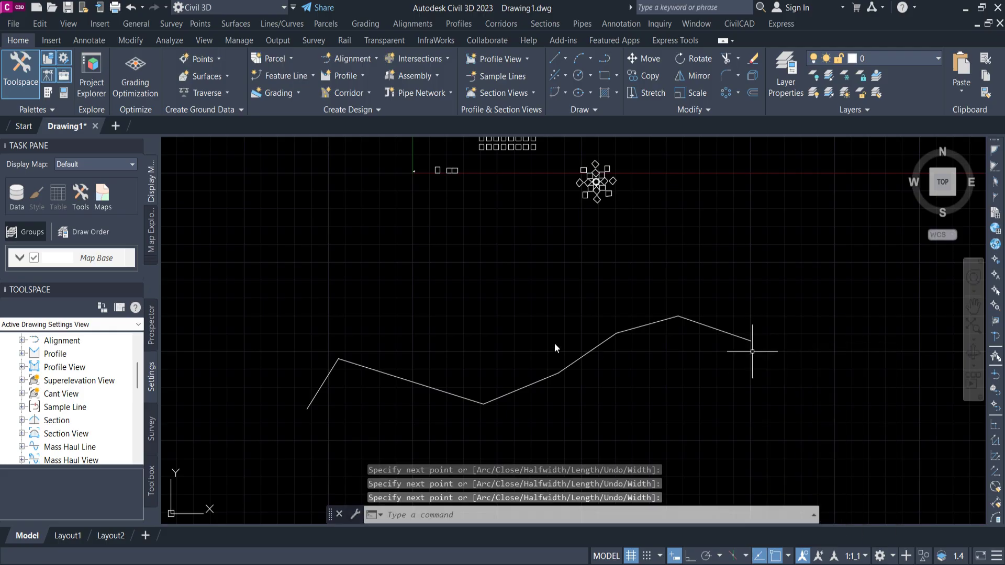
Step: Copy the single rectangle by its centre to a spot just beside the lower starting end of the zigzag polyline
{"action": "scroll", "coordinate": [449, 179], "scroll_direction": "up", "scroll_amount": 4}
{"action": "left_click", "coordinate": [425, 194]}
{"action": "left_click", "coordinate": [401, 149]}
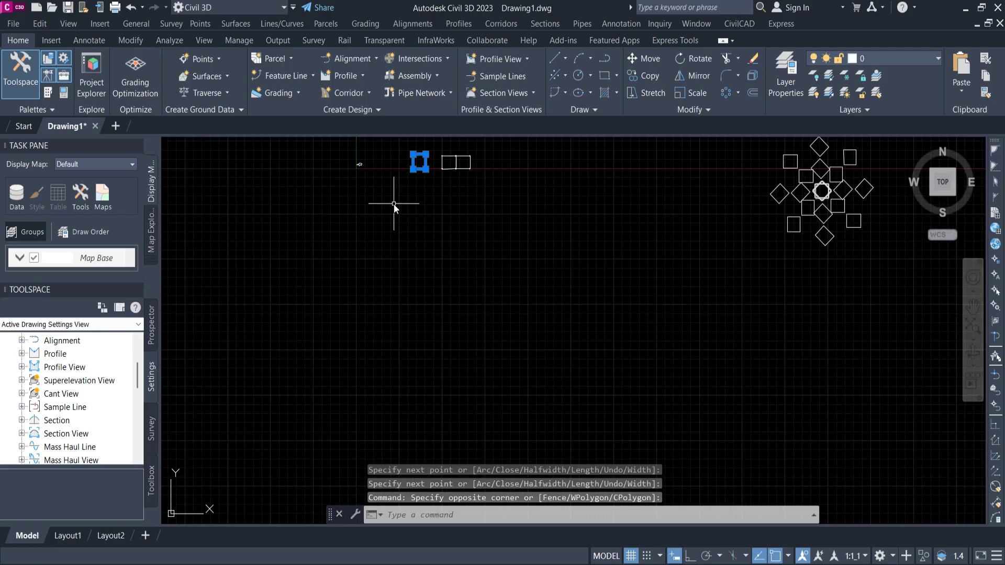
{"action": "type", "text": "co"}
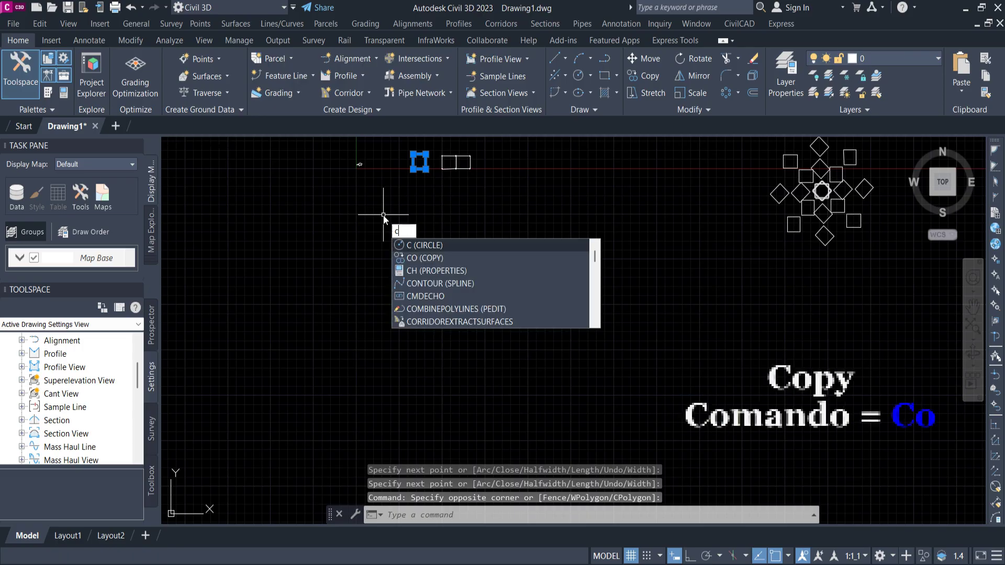
{"action": "key", "text": "Return"}
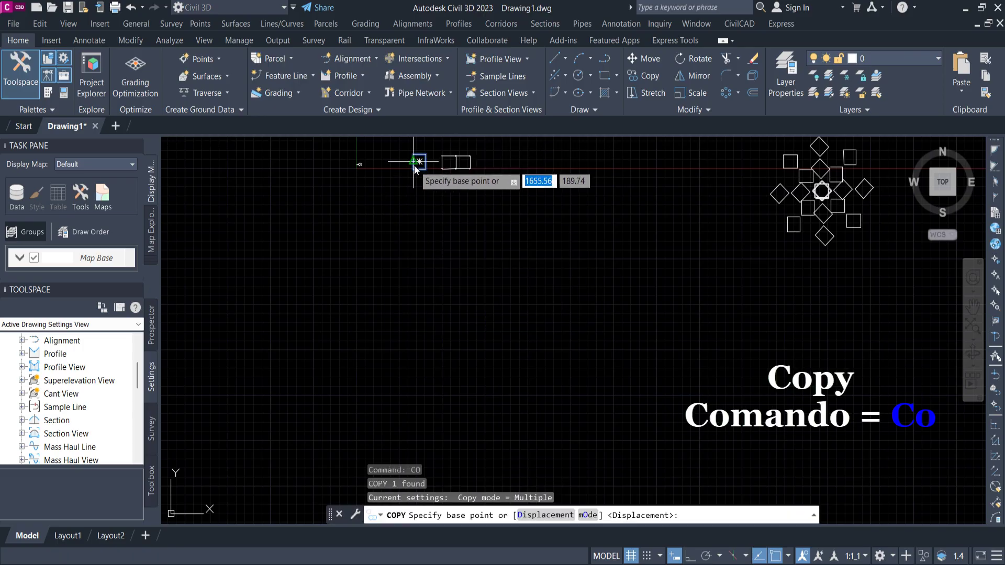
{"action": "left_click", "coordinate": [421, 163]}
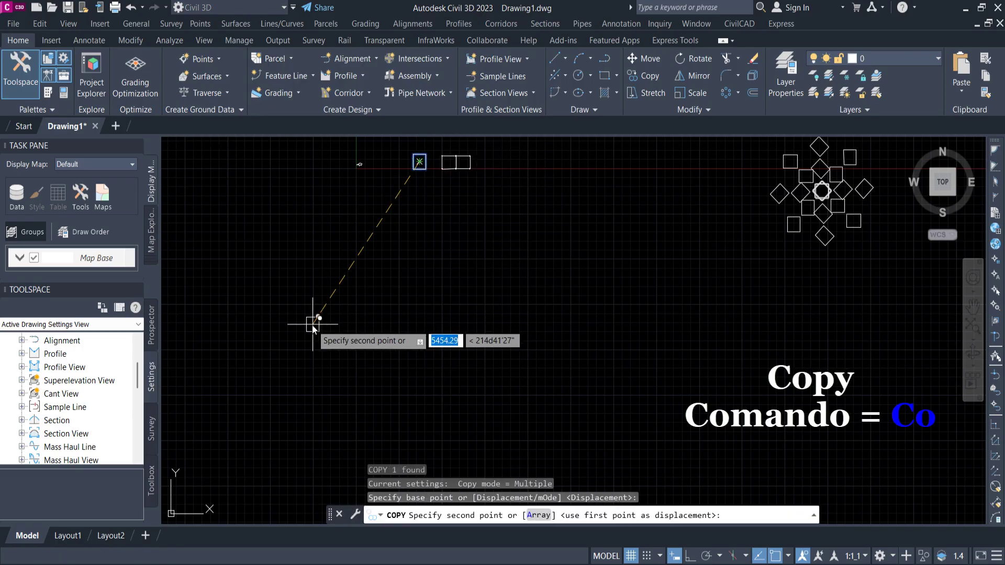
{"action": "scroll", "coordinate": [335, 319], "scroll_direction": "down", "scroll_amount": 5}
{"action": "scroll", "coordinate": [365, 337], "scroll_direction": "up", "scroll_amount": 4}
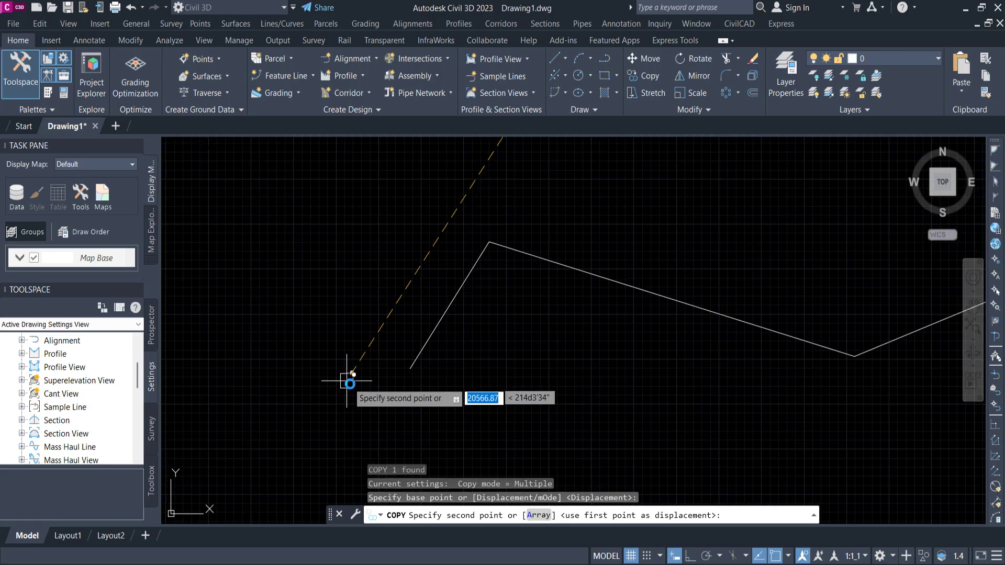
{"action": "scroll", "coordinate": [387, 347], "scroll_direction": "up", "scroll_amount": 2}
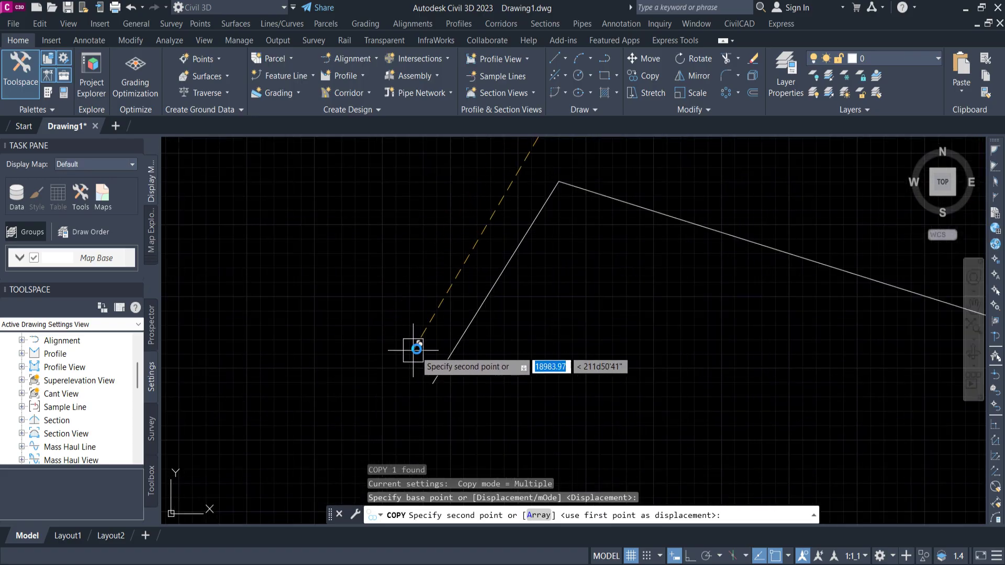
{"action": "left_click", "coordinate": [416, 345]}
{"action": "key", "text": "Escape"}
{"action": "key", "text": "Escape"}
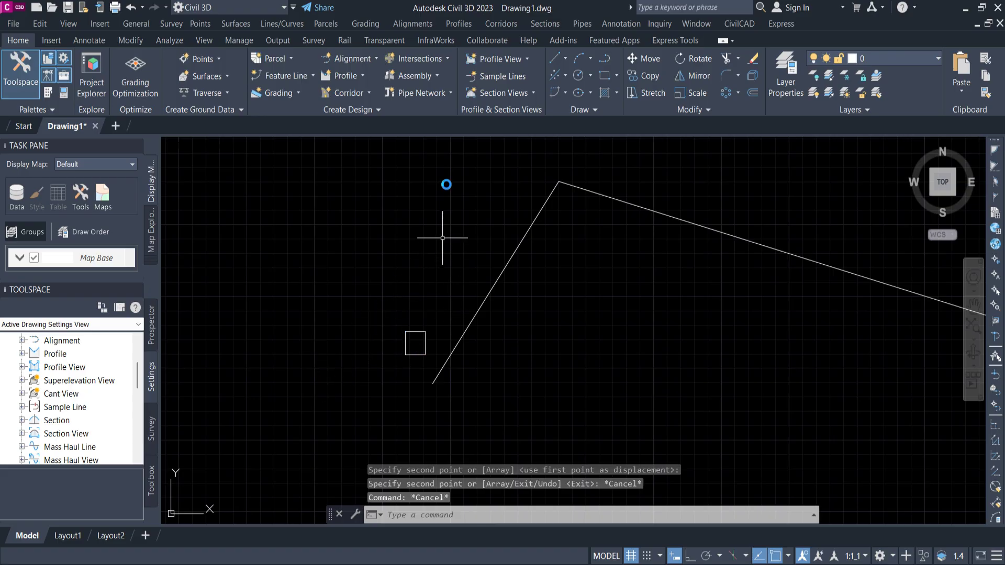
Step: Create a path array of the copied rectangle, using the zigzag polyline as the path curve
{"action": "left_click", "coordinate": [738, 93]}
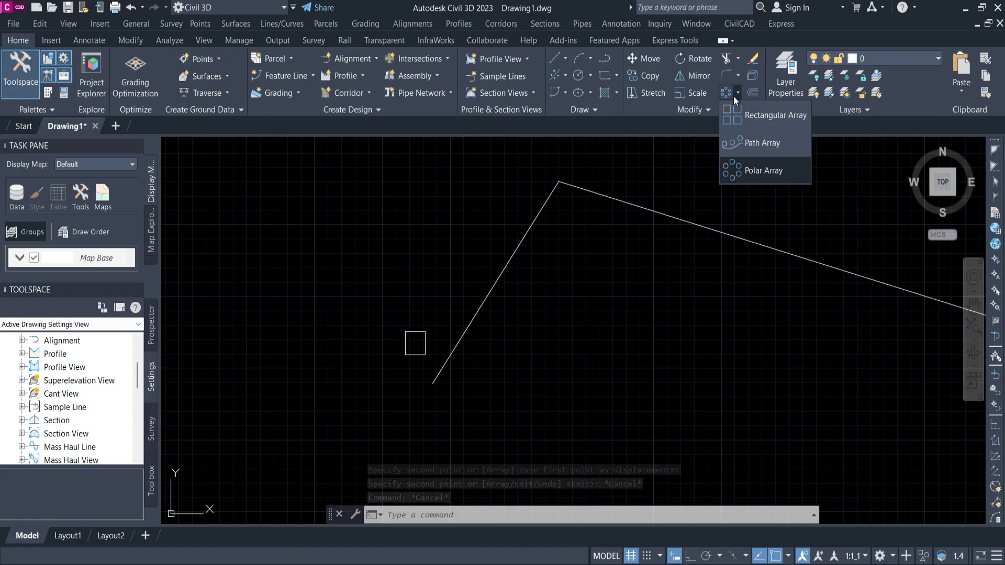
{"action": "left_click", "coordinate": [744, 143]}
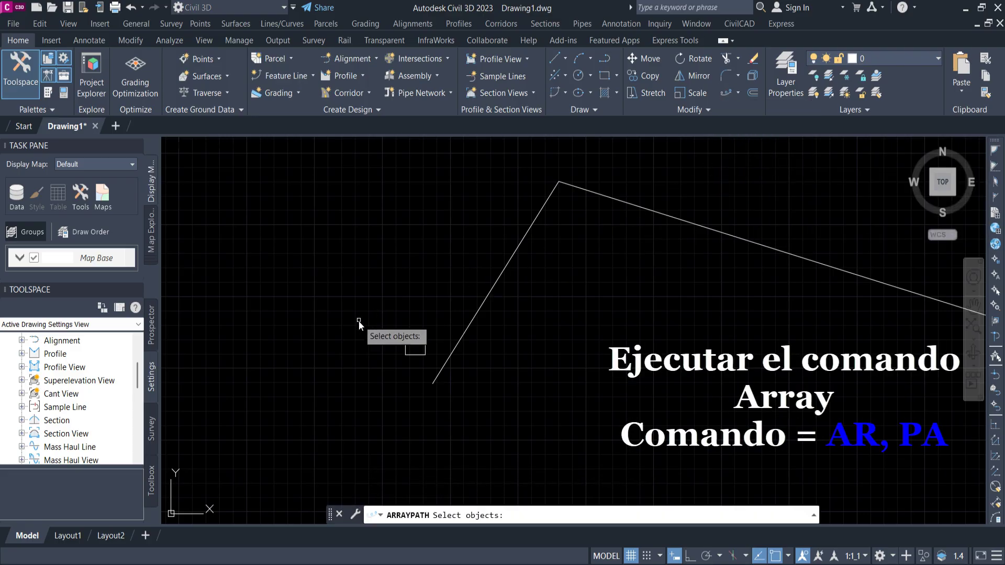
{"action": "left_click", "coordinate": [380, 313]}
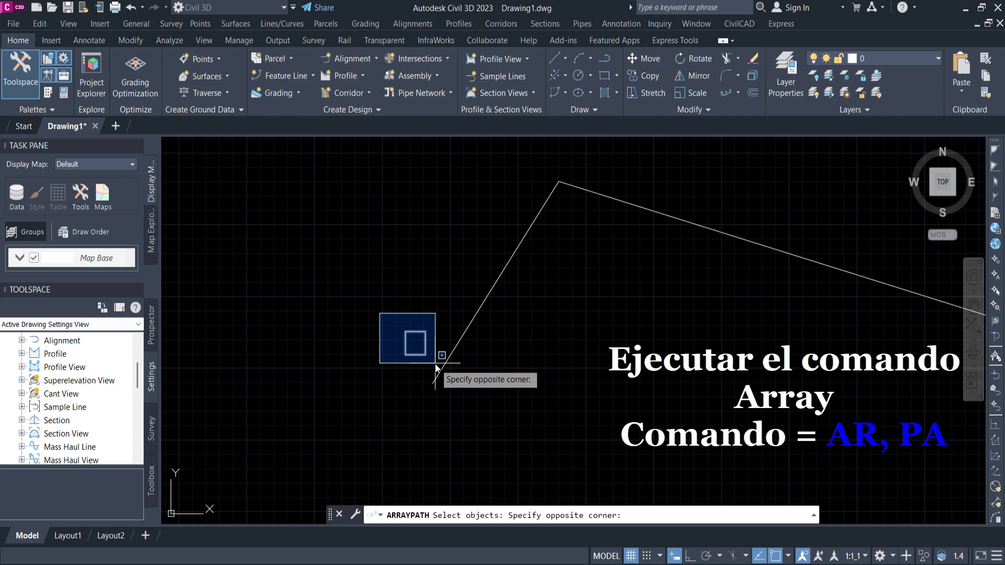
{"action": "left_click", "coordinate": [431, 366]}
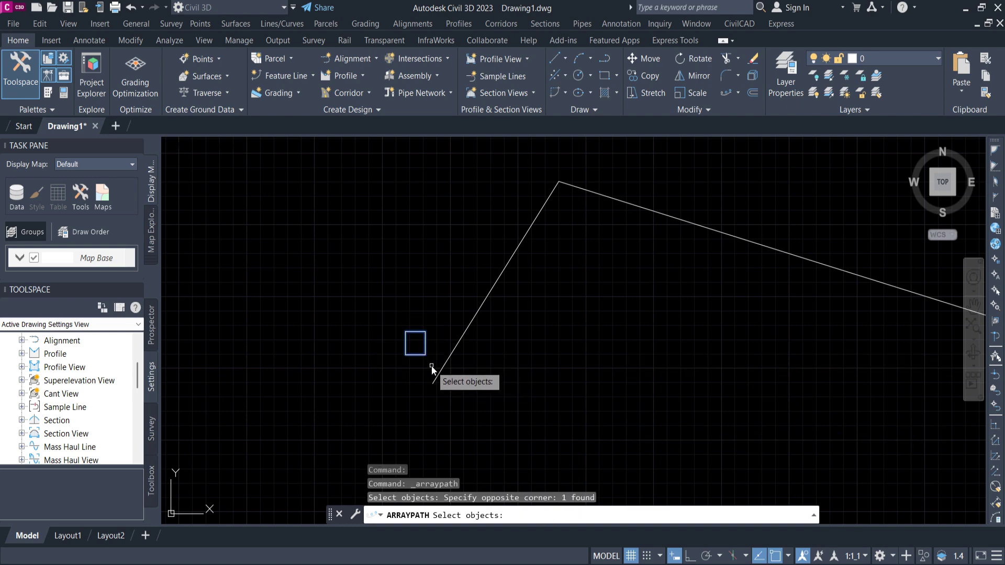
{"action": "key", "text": "Return"}
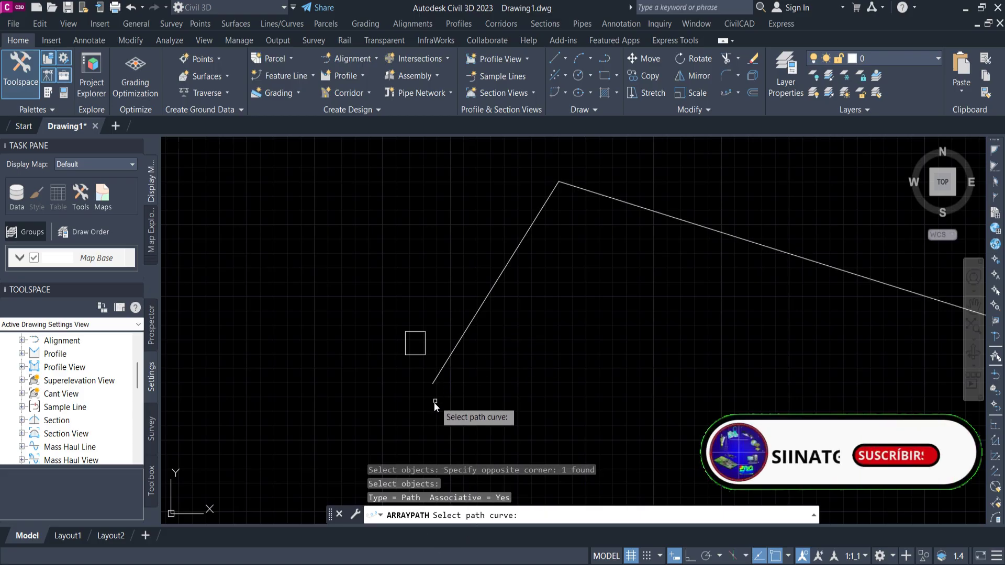
{"action": "scroll", "coordinate": [526, 269], "scroll_direction": "down", "scroll_amount": 5}
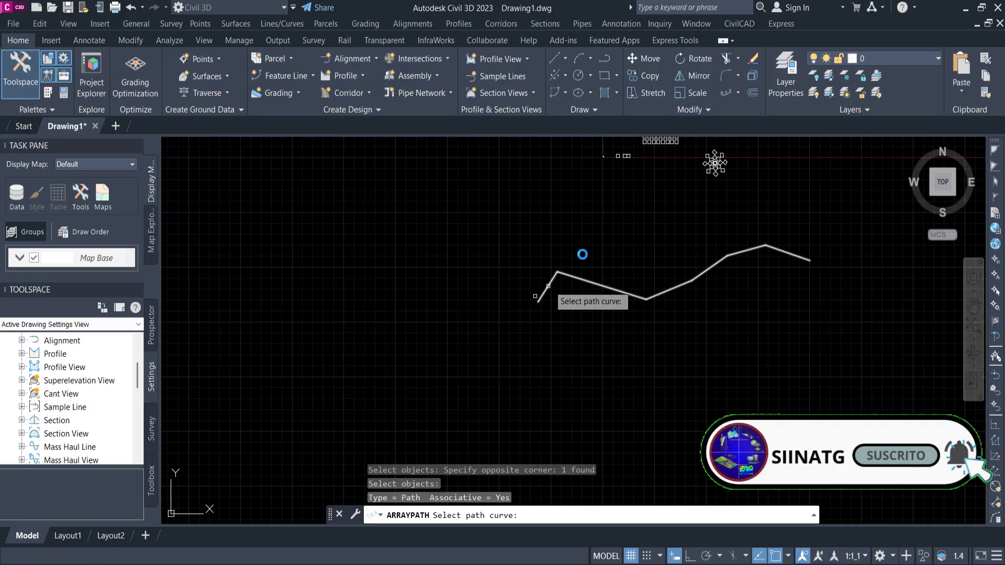
{"action": "left_click", "coordinate": [545, 290]}
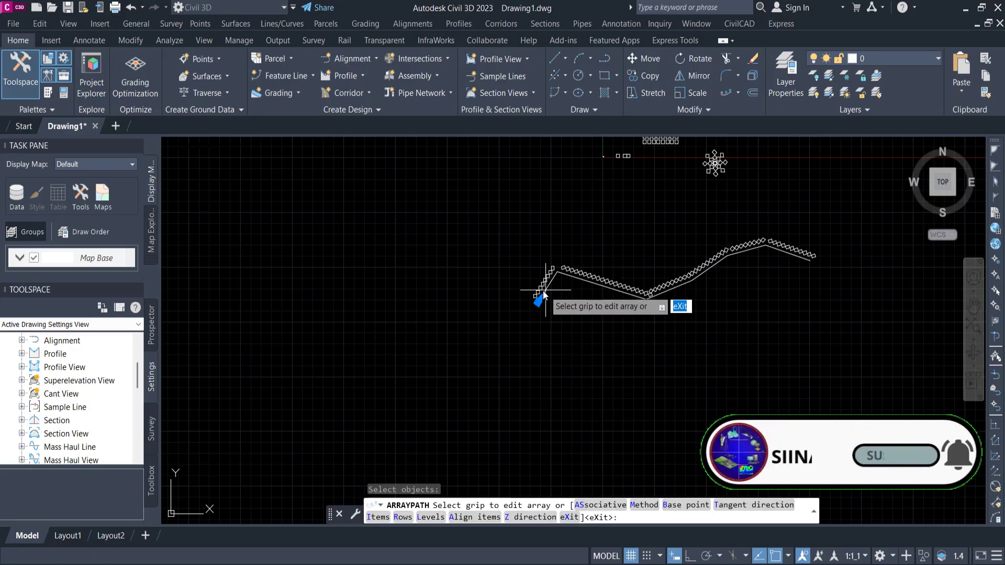
Step: Inspect the arrayed rectangles along the polyline's segments and bends, and finish the path array
{"action": "scroll", "coordinate": [546, 291], "scroll_direction": "up", "scroll_amount": 5}
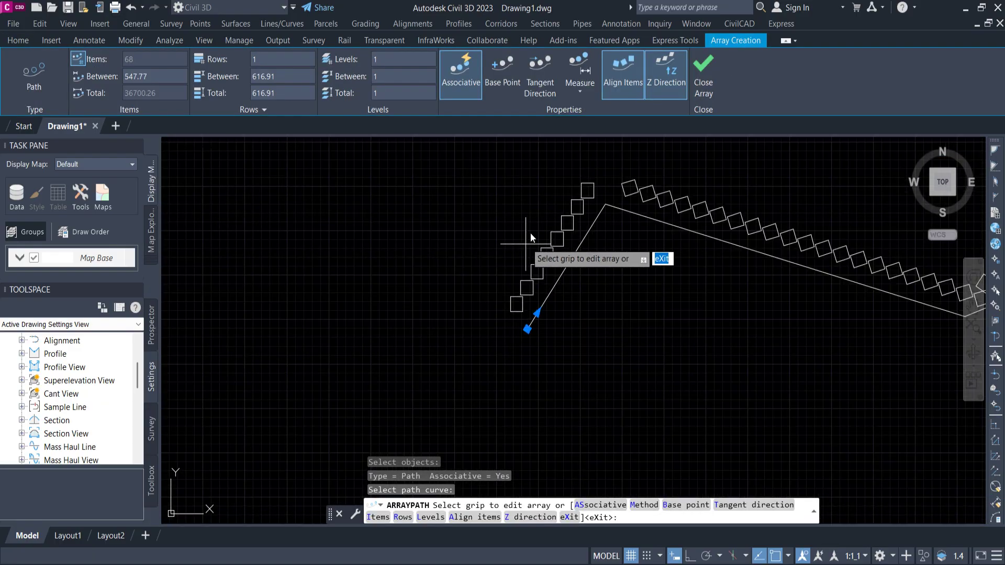
{"action": "scroll", "coordinate": [662, 204], "scroll_direction": "down", "scroll_amount": 3}
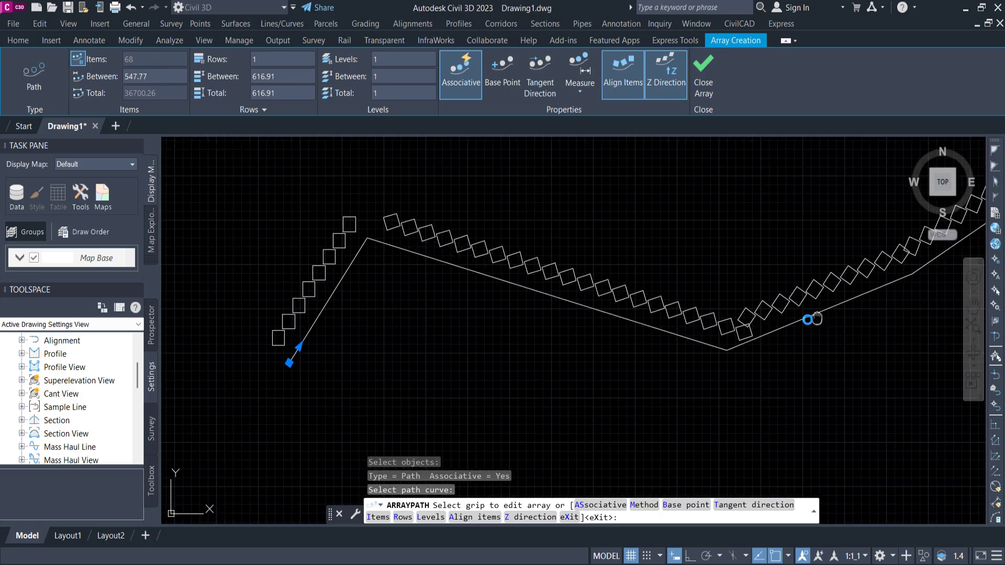
{"action": "scroll", "coordinate": [640, 301], "scroll_direction": "up", "scroll_amount": 3}
{"action": "scroll", "coordinate": [640, 301], "scroll_direction": "down", "scroll_amount": 2}
{"action": "scroll", "coordinate": [623, 303], "scroll_direction": "up", "scroll_amount": 5}
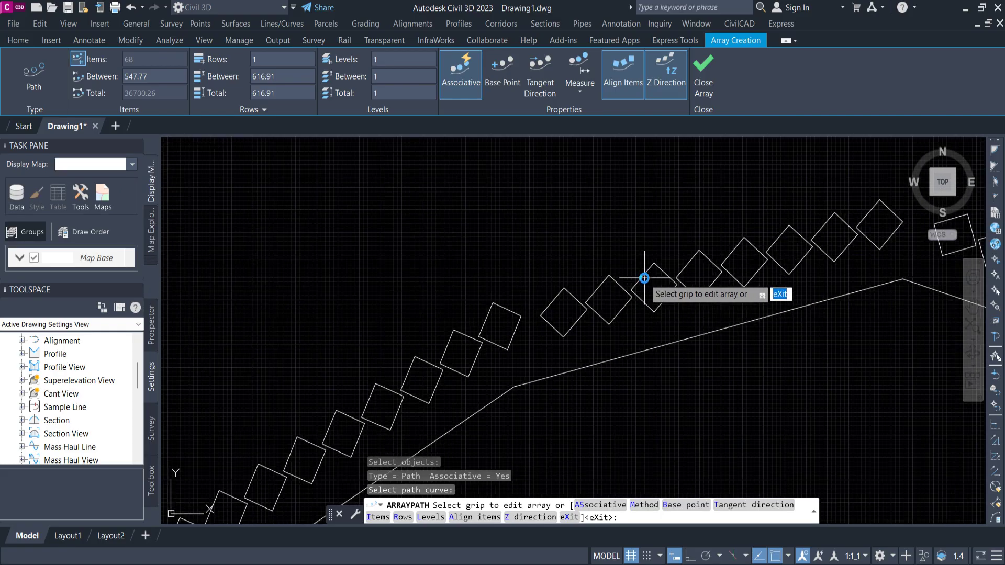
{"action": "scroll", "coordinate": [633, 307], "scroll_direction": "down", "scroll_amount": 4}
{"action": "scroll", "coordinate": [653, 246], "scroll_direction": "down", "scroll_amount": 1}
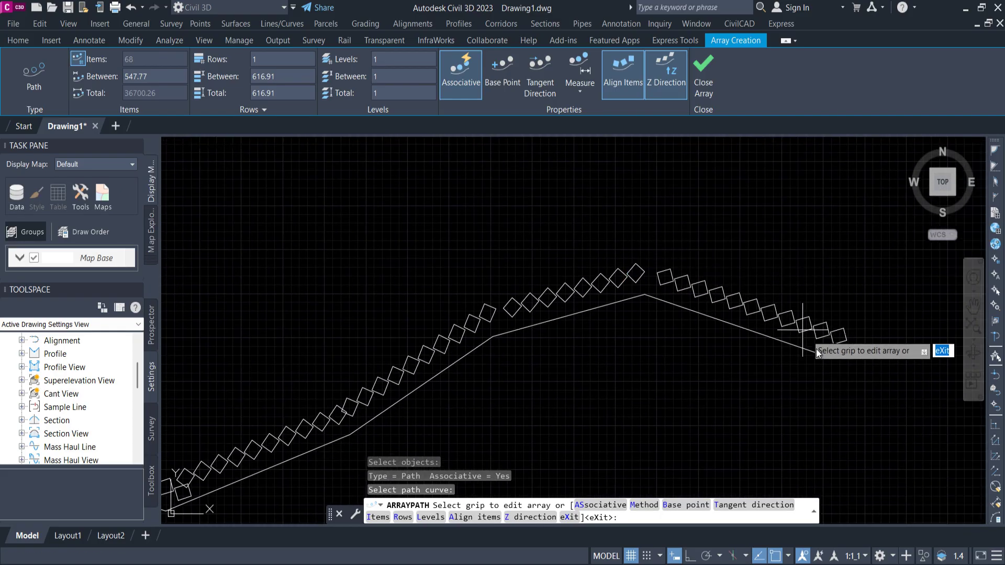
{"action": "scroll", "coordinate": [677, 375], "scroll_direction": "down", "scroll_amount": 2}
{"action": "scroll", "coordinate": [677, 375], "scroll_direction": "down", "scroll_amount": 2}
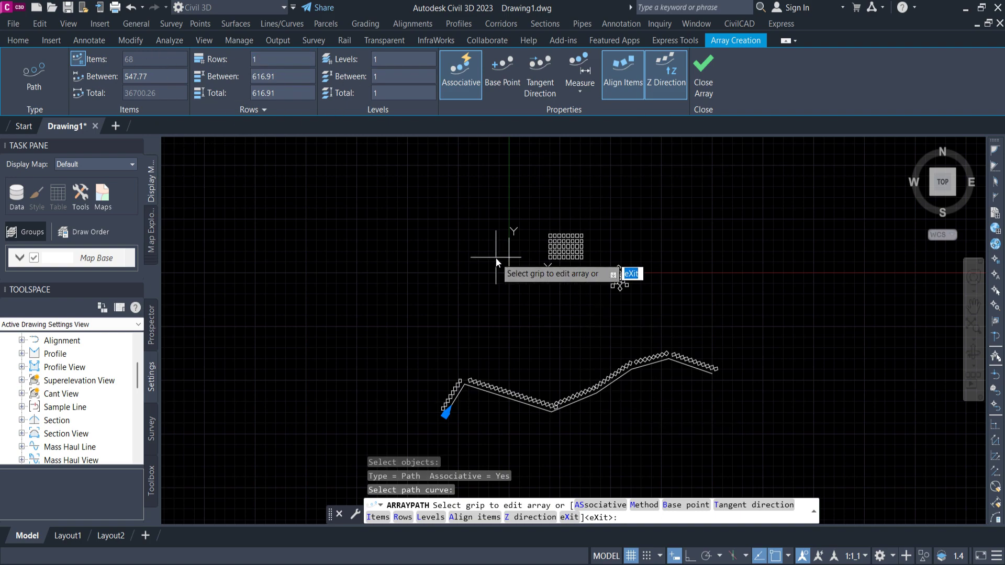
{"action": "middle_click_drag", "start_coordinate": [542, 301], "coordinate": [629, 262]}
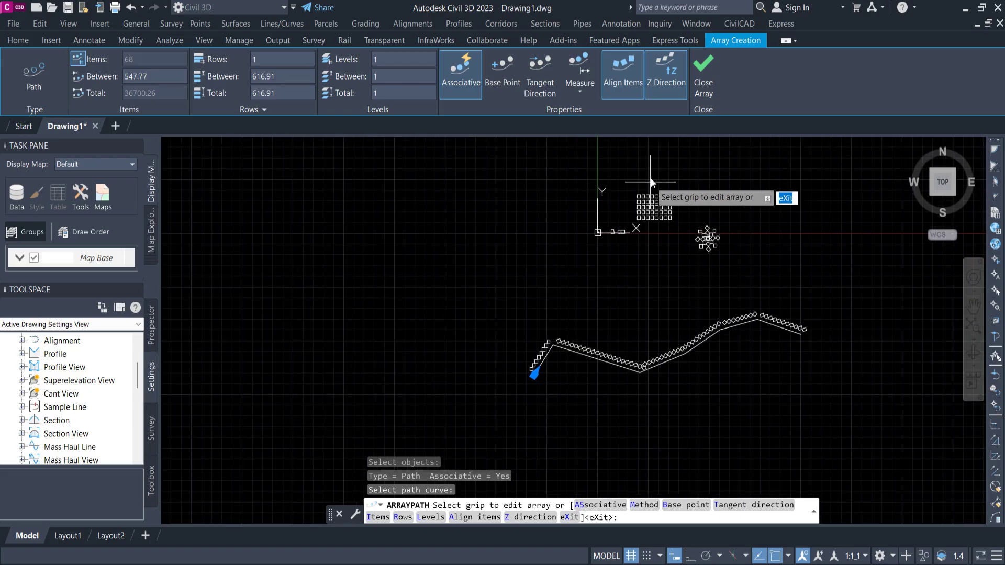
{"action": "left_click", "coordinate": [707, 71]}
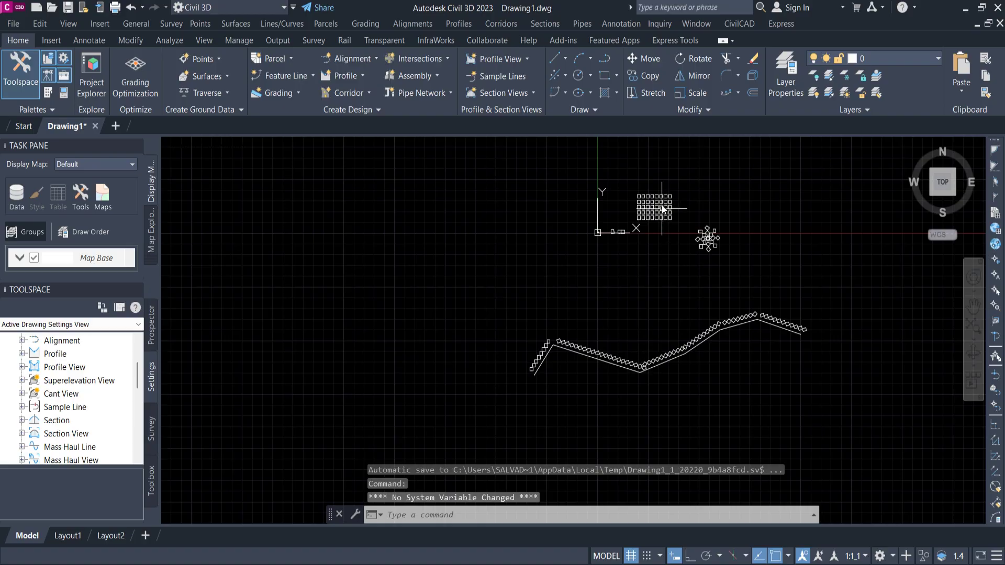
Step: Examine the area around the origin, from the small irregular polygon to the single rectangle and the adjoining pair beside it
{"action": "middle_click_drag", "start_coordinate": [662, 208], "coordinate": [574, 237]}
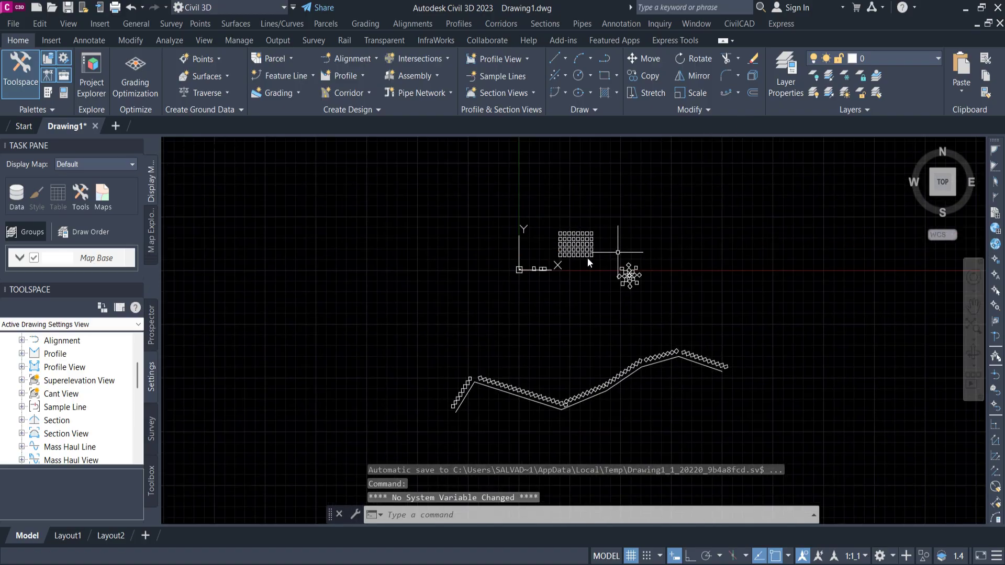
{"action": "scroll", "coordinate": [587, 257], "scroll_direction": "up", "scroll_amount": 8}
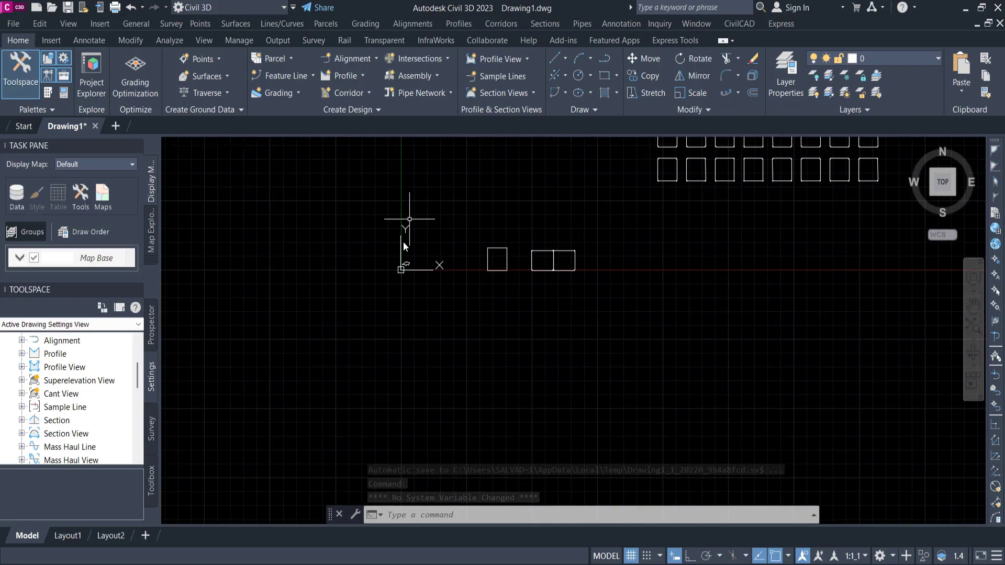
{"action": "scroll", "coordinate": [403, 243], "scroll_direction": "up", "scroll_amount": 8}
{"action": "scroll", "coordinate": [586, 274], "scroll_direction": "down", "scroll_amount": 2}
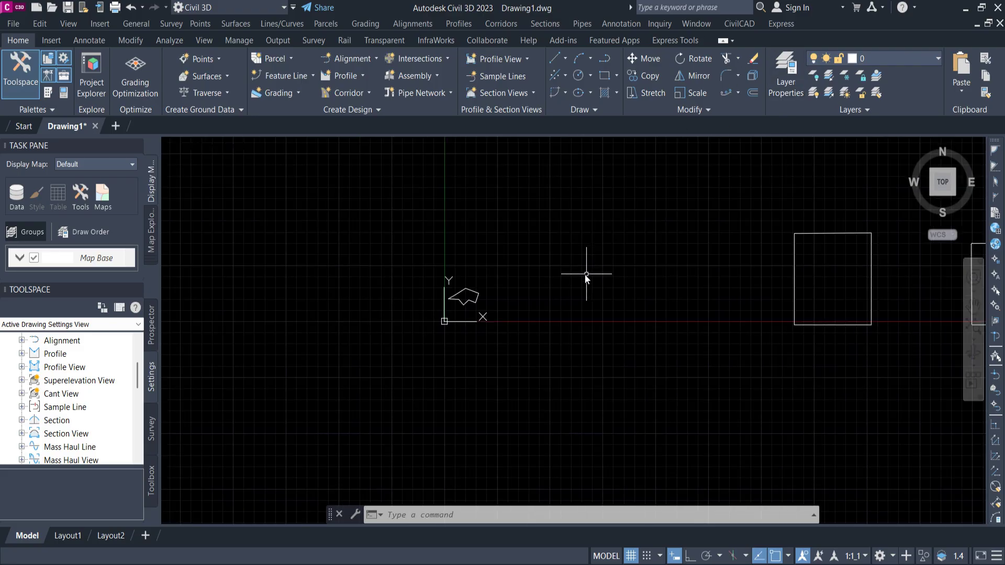
{"action": "scroll", "coordinate": [585, 274], "scroll_direction": "down", "scroll_amount": 2}
{"action": "mouse_move", "coordinate": [579, 262]}
{"action": "middle_mouse_down"}
{"action": "mouse_move", "coordinate": [659, 146]}
{"action": "mouse_move", "coordinate": [592, 171]}
{"action": "middle_mouse_up"}
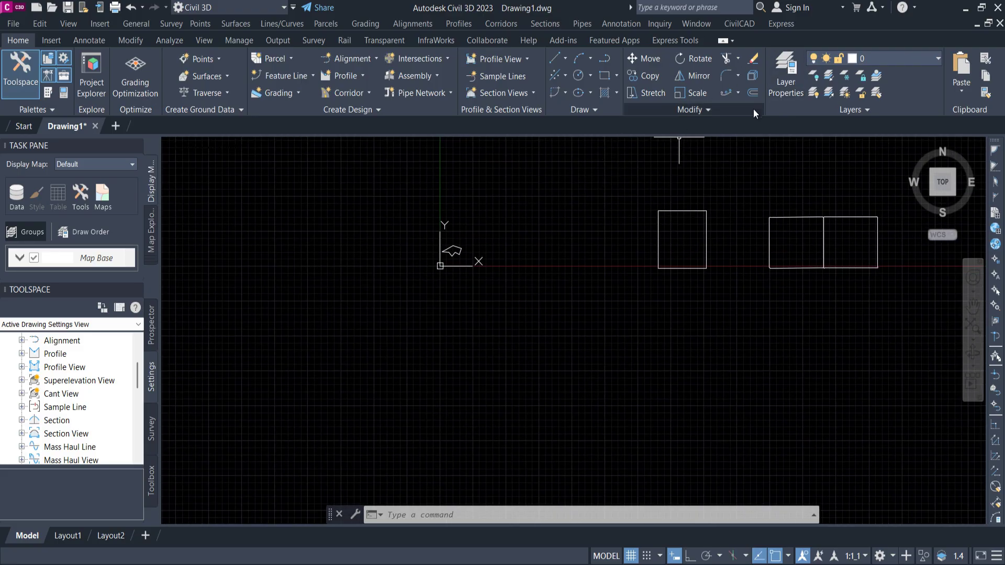
{"action": "scroll", "coordinate": [420, 257], "scroll_direction": "up", "scroll_amount": 4}
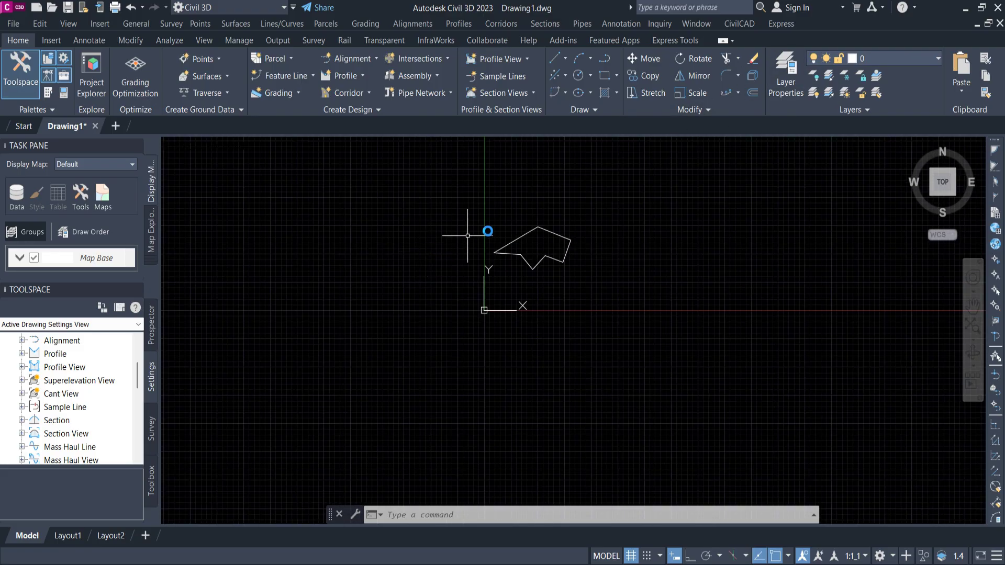
{"action": "scroll", "coordinate": [567, 224], "scroll_direction": "down", "scroll_amount": 2}
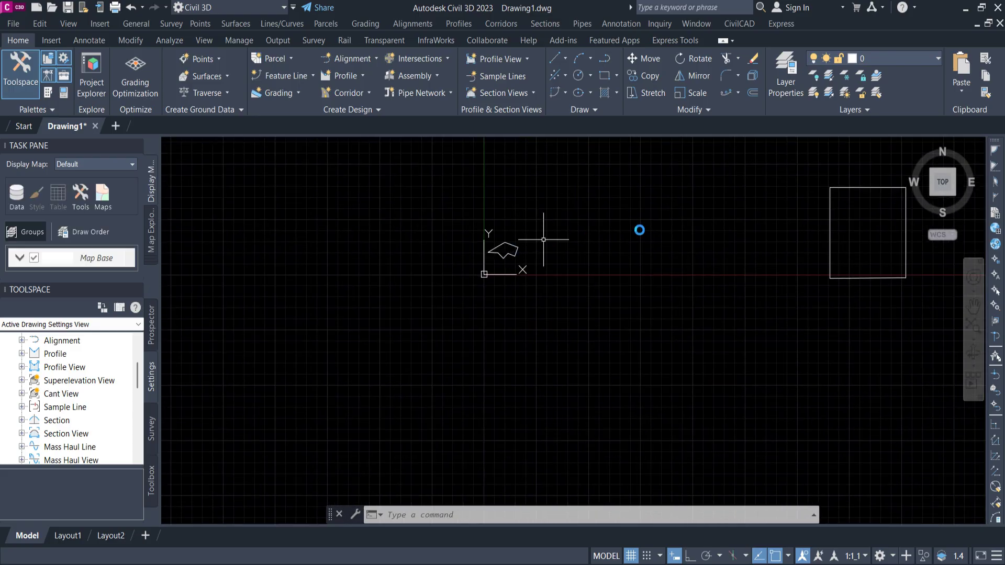
{"action": "middle_click_drag", "start_coordinate": [638, 227], "coordinate": [451, 244]}
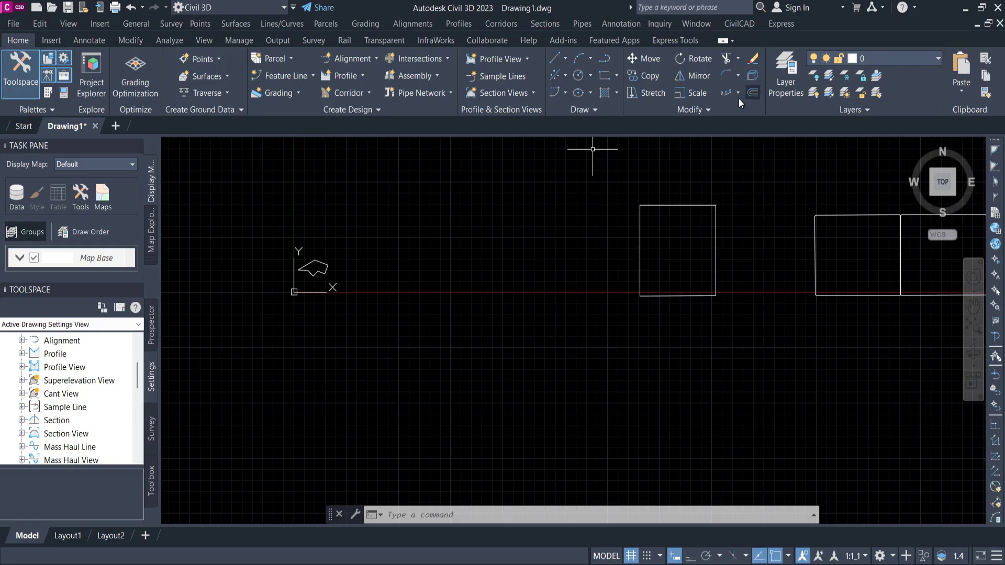
{"action": "left_click", "coordinate": [752, 77]}
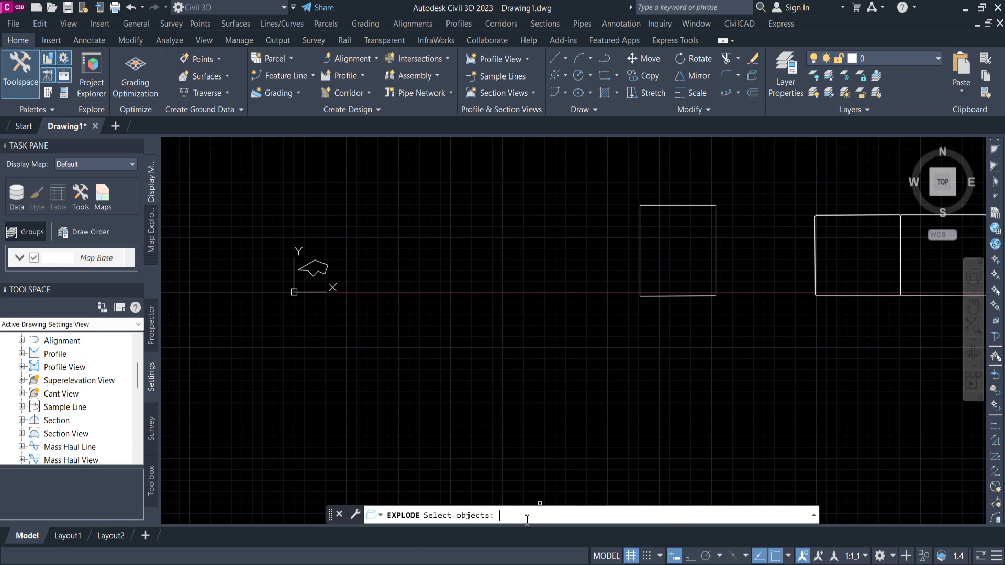
{"action": "key", "text": "Escape"}
{"action": "key", "text": "Escape"}
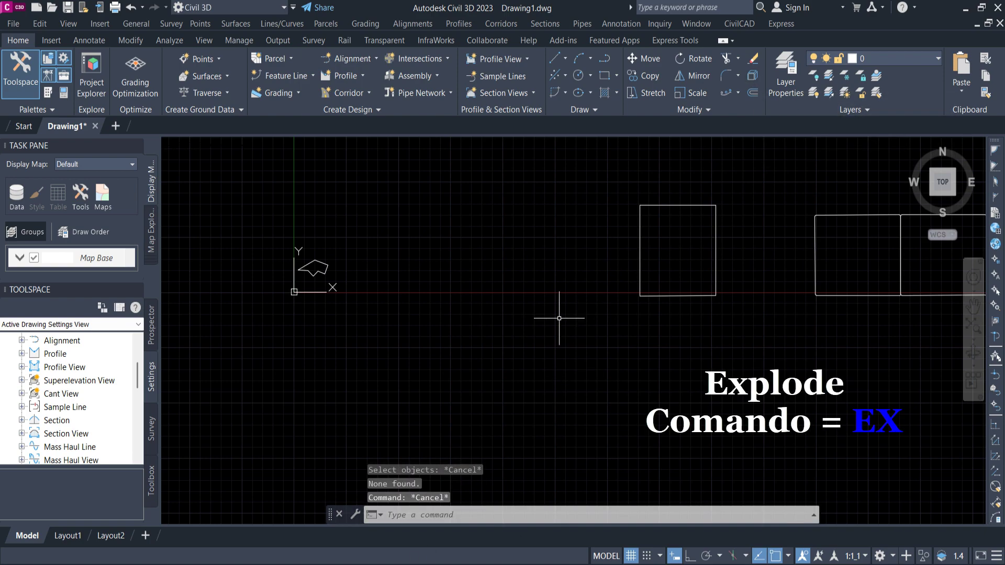
Step: Explode the single rectangle between the origin and the adjoining pair of rectangles into separate lines
{"action": "left_click", "coordinate": [426, 516]}
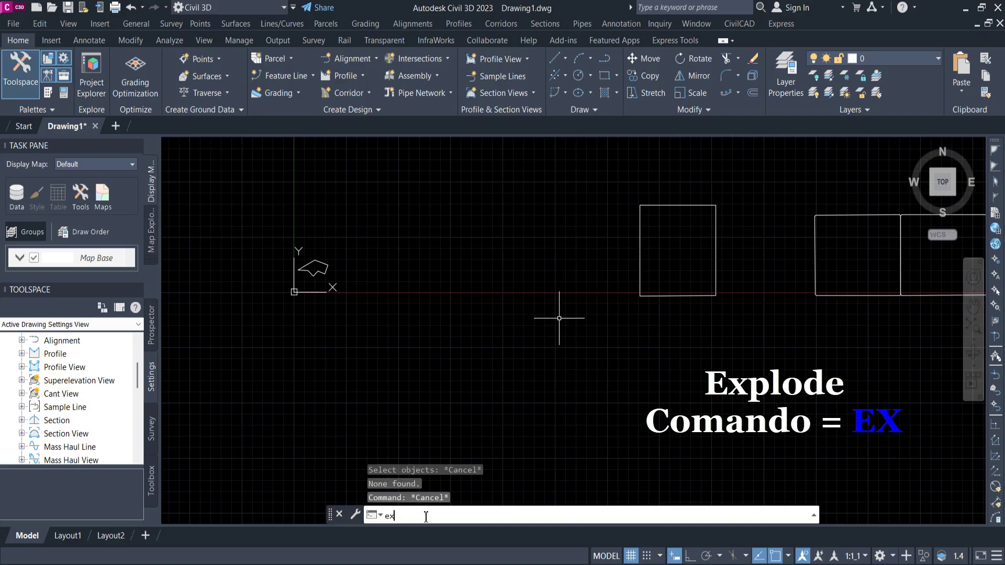
{"action": "type", "text": "ex"}
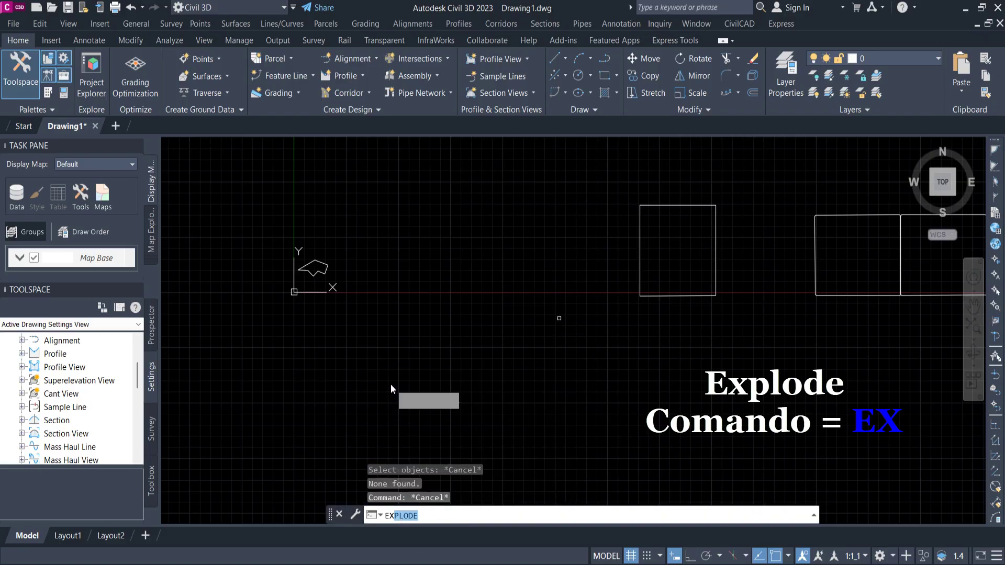
{"action": "key", "text": "Return"}
{"action": "left_click", "coordinate": [624, 190]}
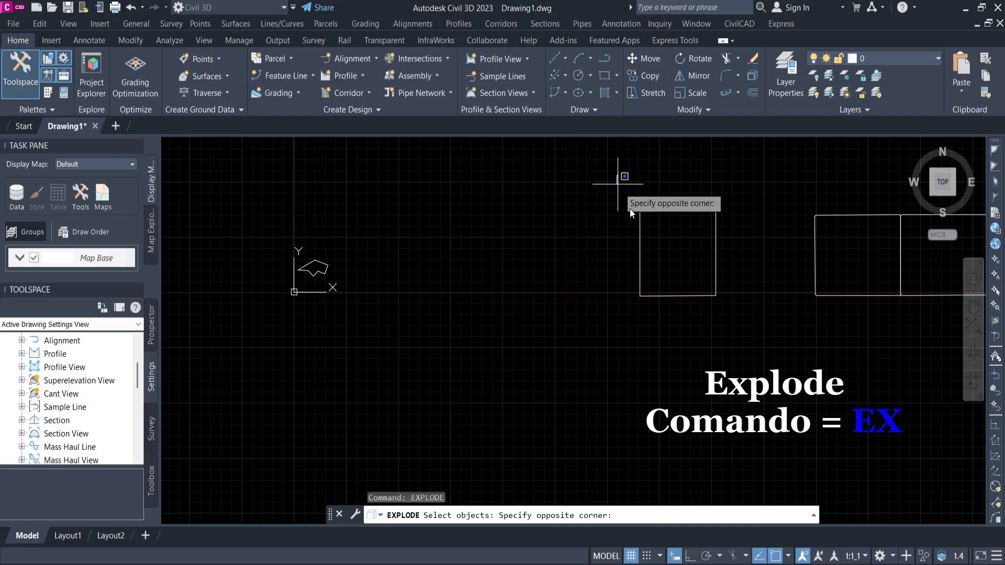
{"action": "left_click", "coordinate": [743, 358]}
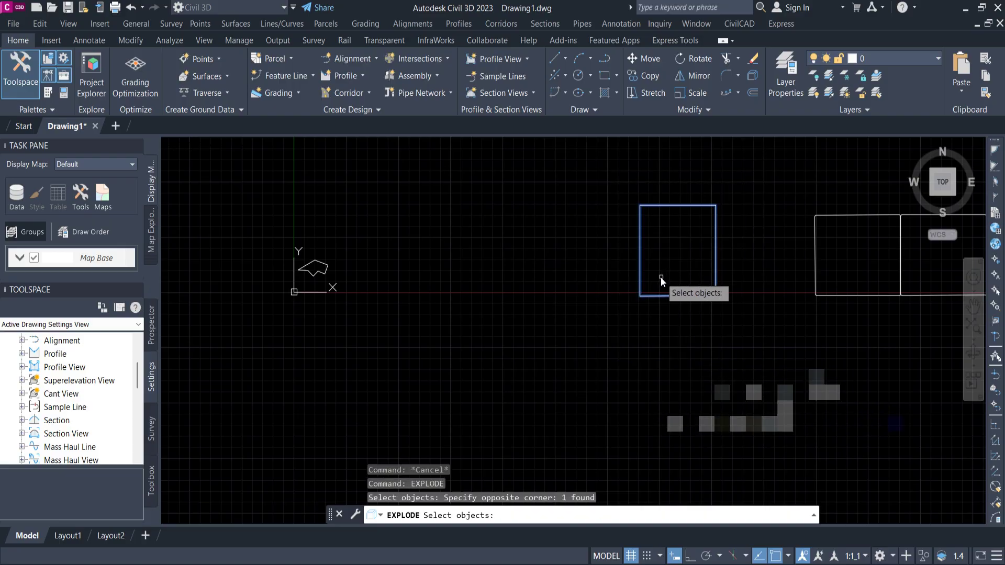
{"action": "key", "text": "Return"}
Step: Select the exploded rectangle's sides individually to check whether each one is a separate line
{"action": "left_click", "coordinate": [654, 262]}
{"action": "left_click", "coordinate": [632, 239]}
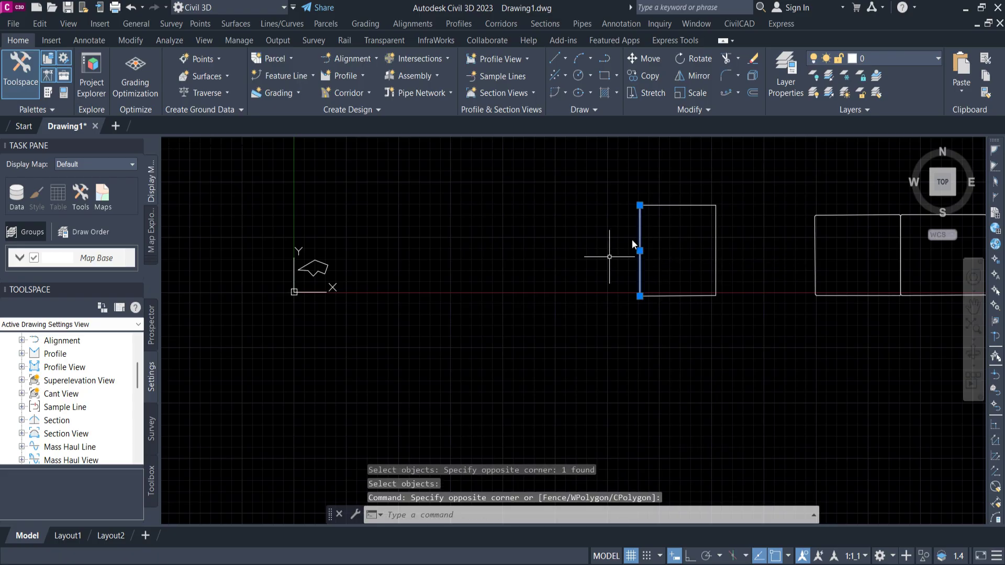
{"action": "left_click", "coordinate": [681, 222]}
{"action": "left_click", "coordinate": [669, 173]}
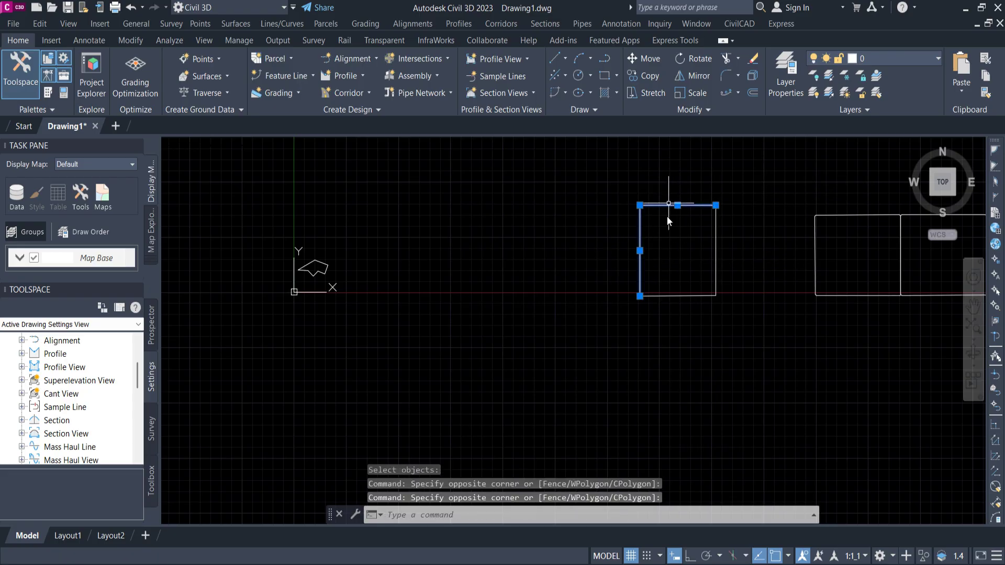
{"action": "key", "text": "Escape"}
{"action": "left_click", "coordinate": [736, 249]}
{"action": "left_click", "coordinate": [703, 247]}
{"action": "key", "text": "Escape"}
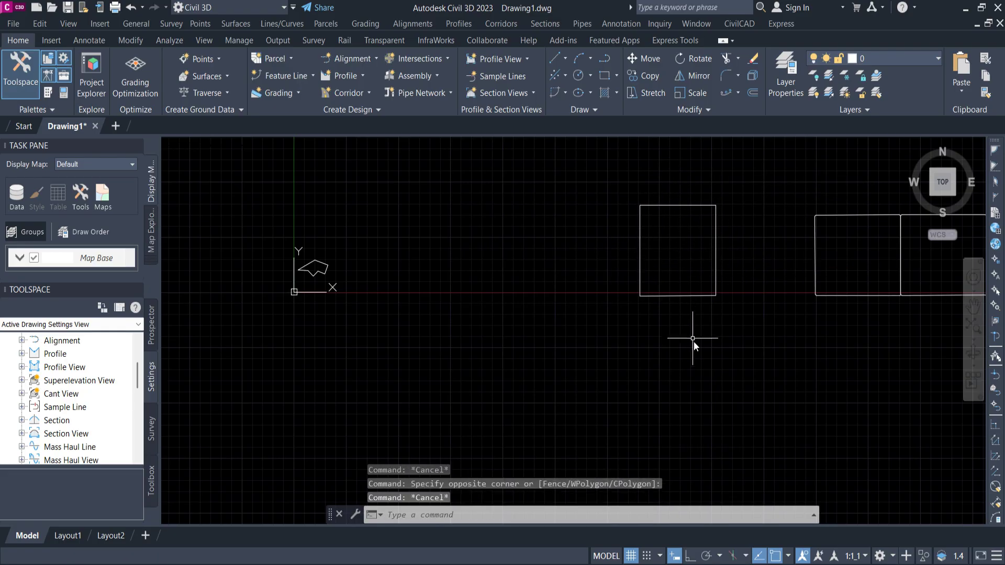
{"action": "left_click", "coordinate": [693, 341]}
{"action": "left_click", "coordinate": [680, 285]}
{"action": "key", "text": "Escape"}
{"action": "left_click", "coordinate": [655, 258]}
{"action": "left_click", "coordinate": [582, 248]}
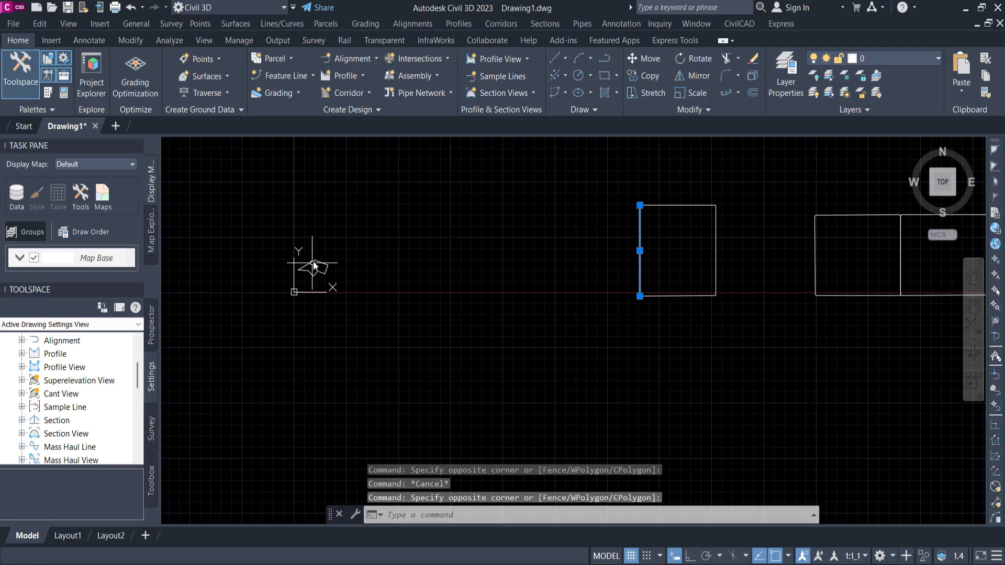
Step: Explode the closed irregular polyline near the origin into individual line segments
{"action": "scroll", "coordinate": [311, 262], "scroll_direction": "up", "scroll_amount": 4}
{"action": "middle_click_drag", "start_coordinate": [311, 262], "coordinate": [379, 206]}
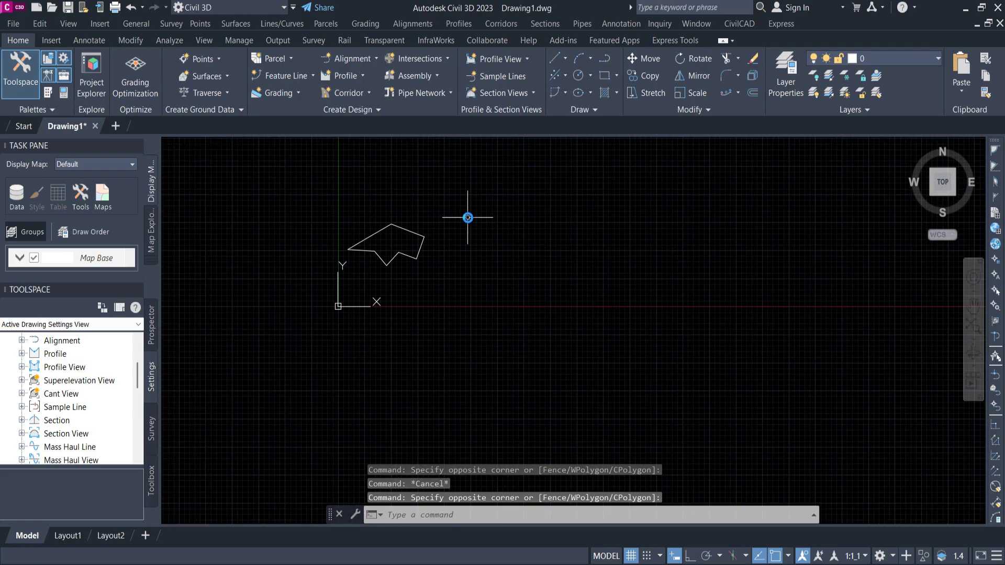
{"action": "scroll", "coordinate": [380, 229], "scroll_direction": "up", "scroll_amount": 5}
{"action": "left_click", "coordinate": [380, 228]}
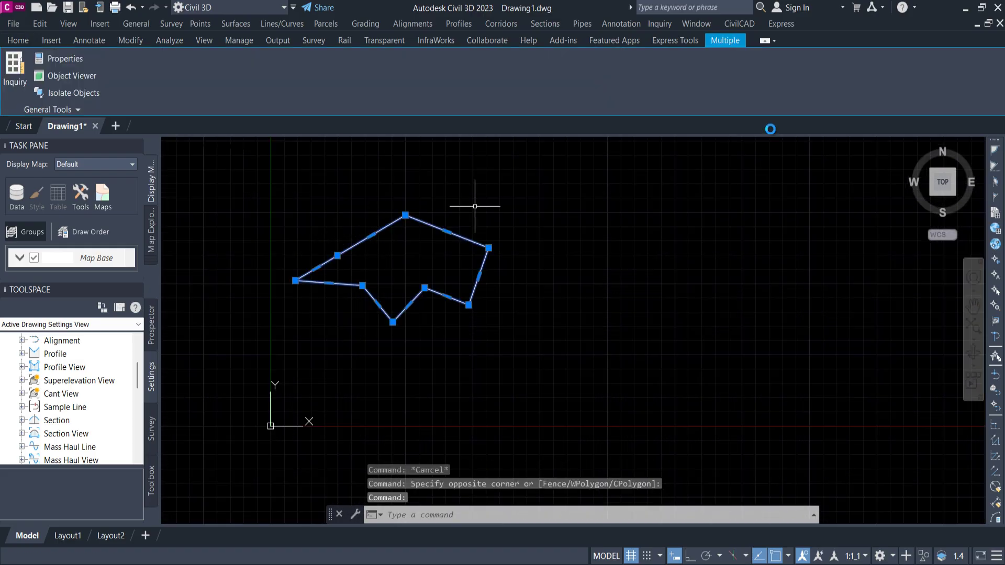
{"action": "left_click", "coordinate": [19, 42]}
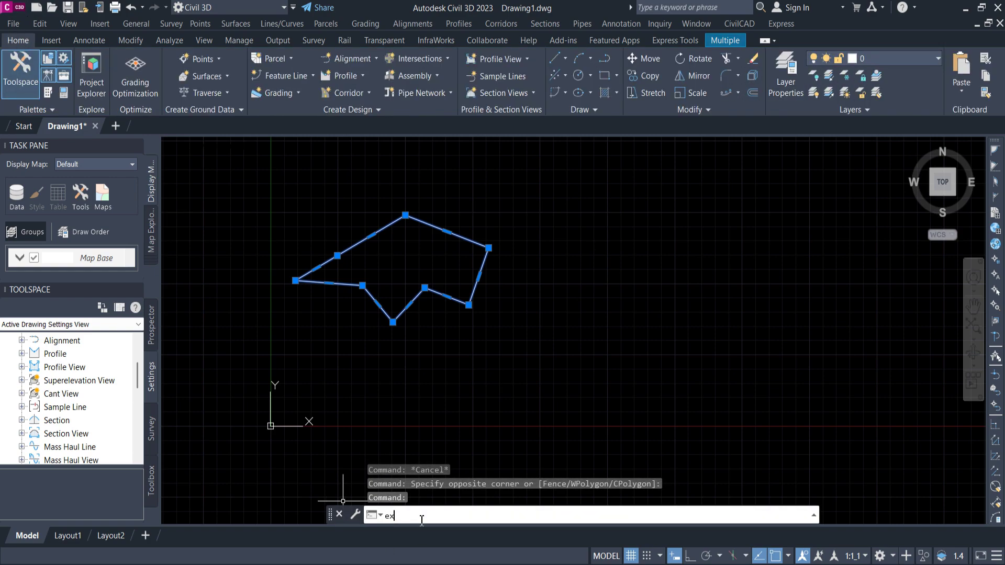
{"action": "key", "text": "Return"}
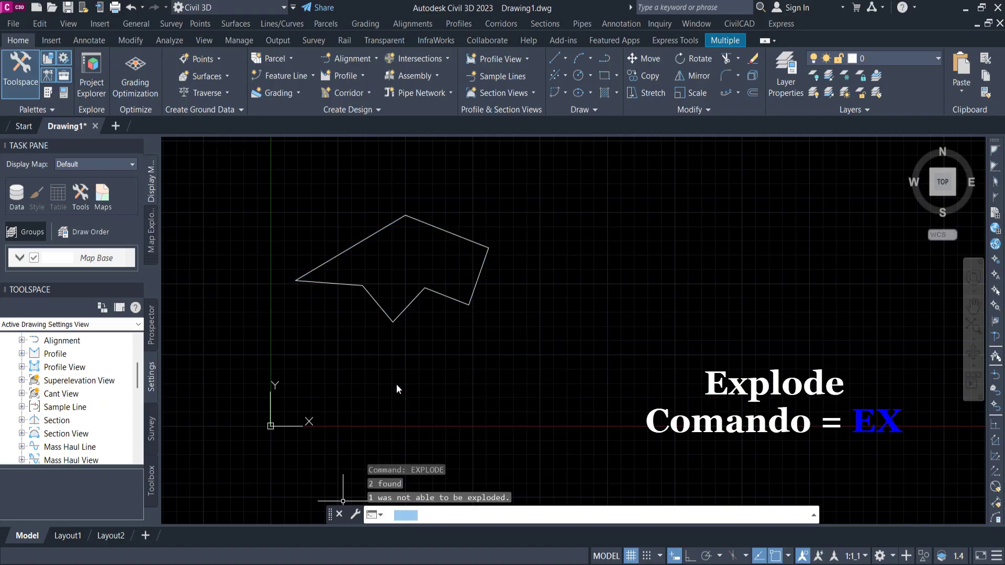
Step: Select two upper edges of the exploded irregular polygon one at a time to check that they are separate segments
{"action": "left_click", "coordinate": [379, 234]}
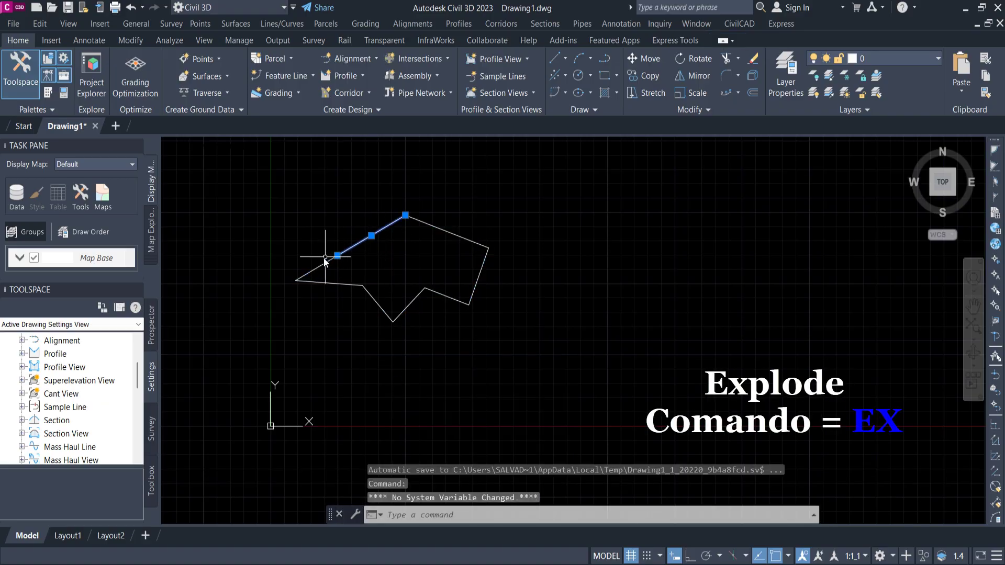
{"action": "key", "text": "Escape"}
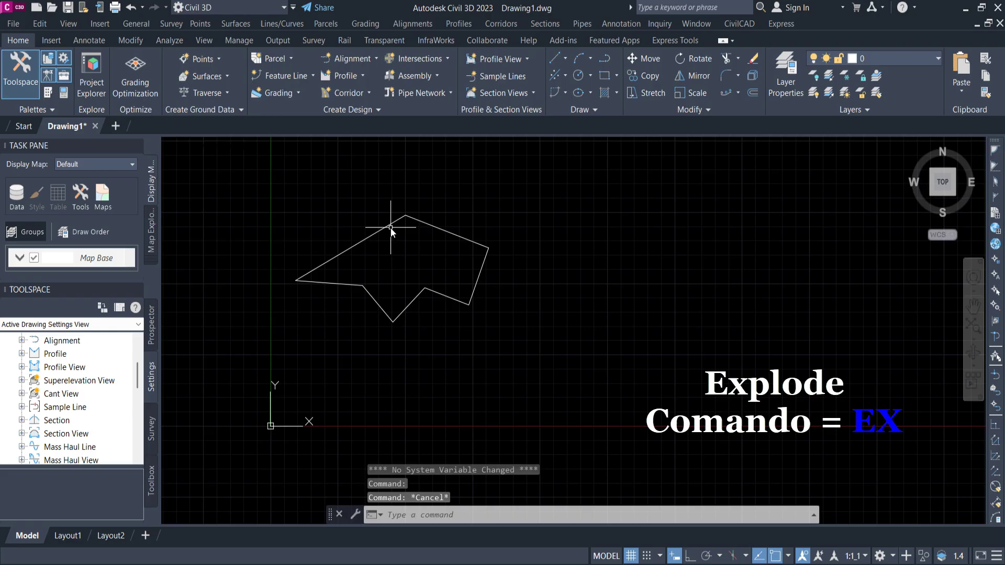
{"action": "left_click", "coordinate": [438, 222]}
{"action": "left_click", "coordinate": [453, 249]}
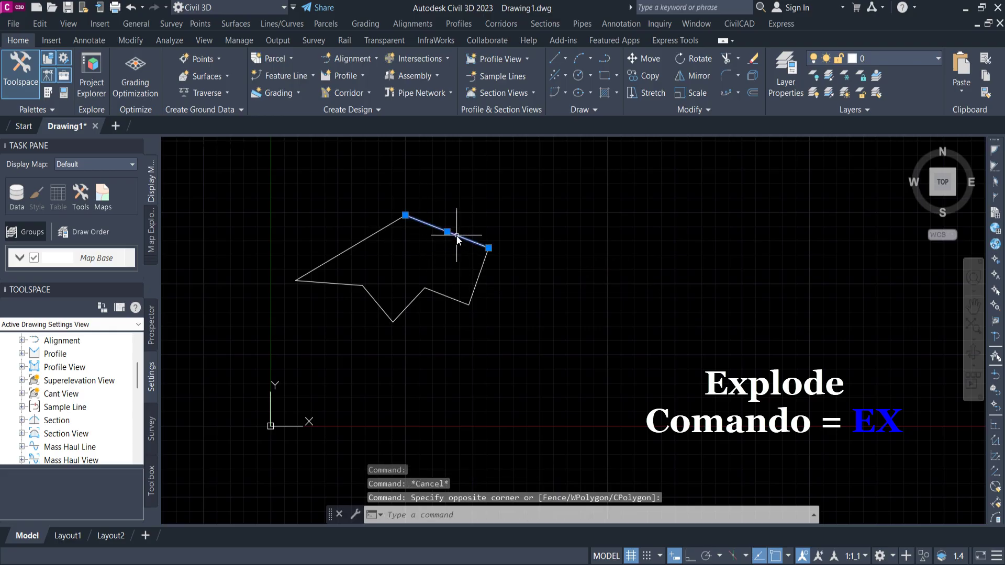
{"action": "key", "text": "Escape"}
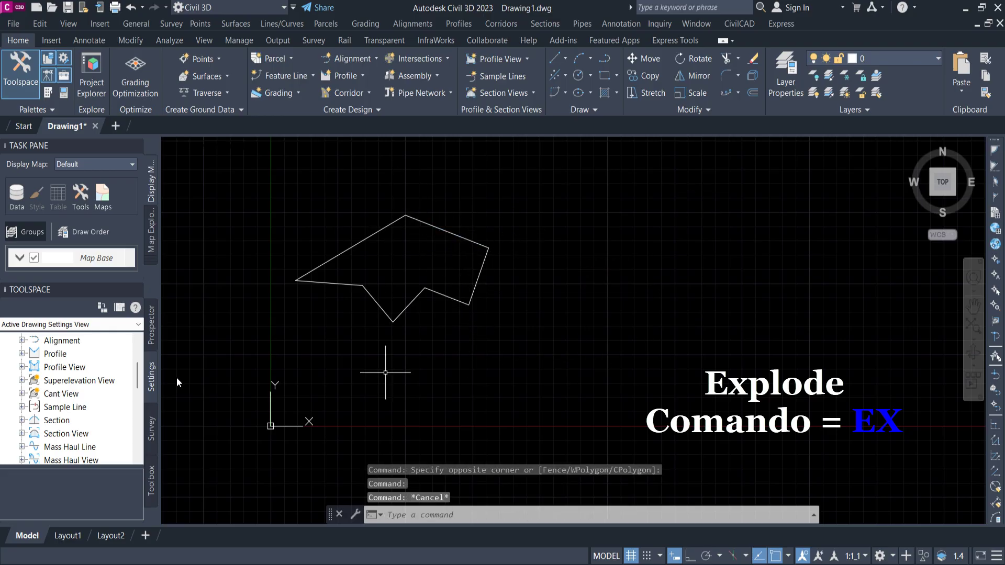
Step: Join all the segments of the irregular polygon into a single polyline
{"action": "left_click", "coordinate": [574, 381]}
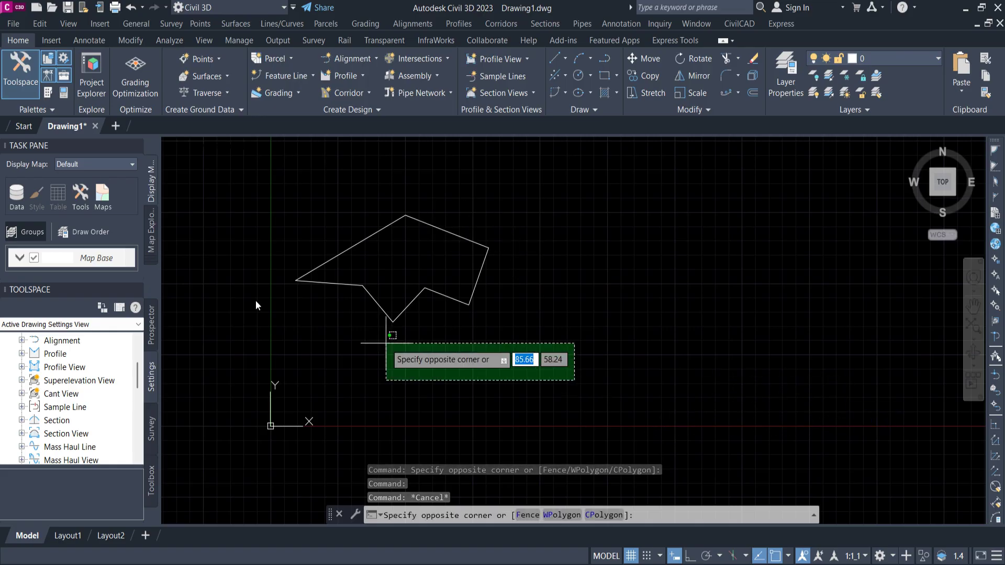
{"action": "left_click", "coordinate": [249, 196]}
{"action": "type", "text": "jo"}
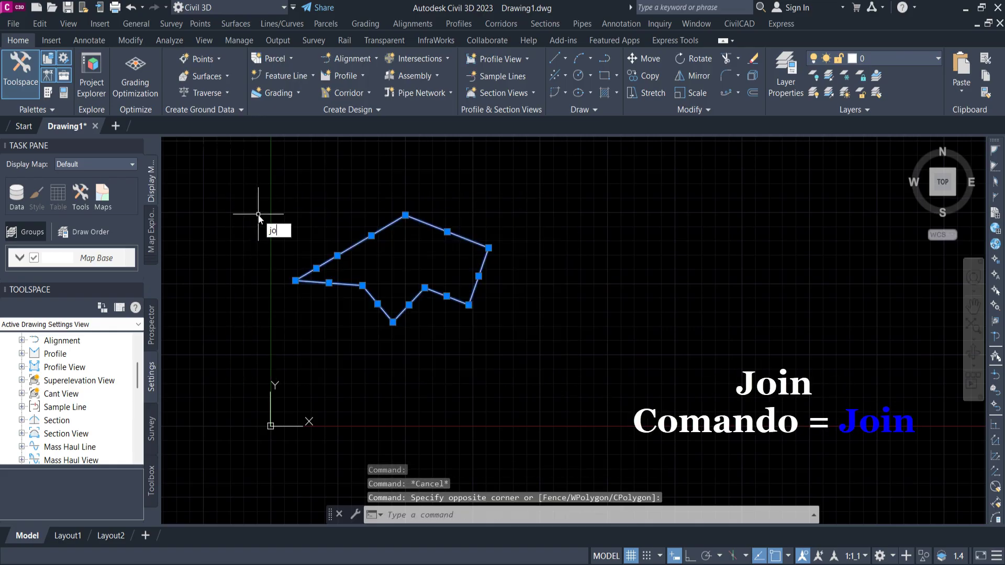
{"action": "key", "text": "Return"}
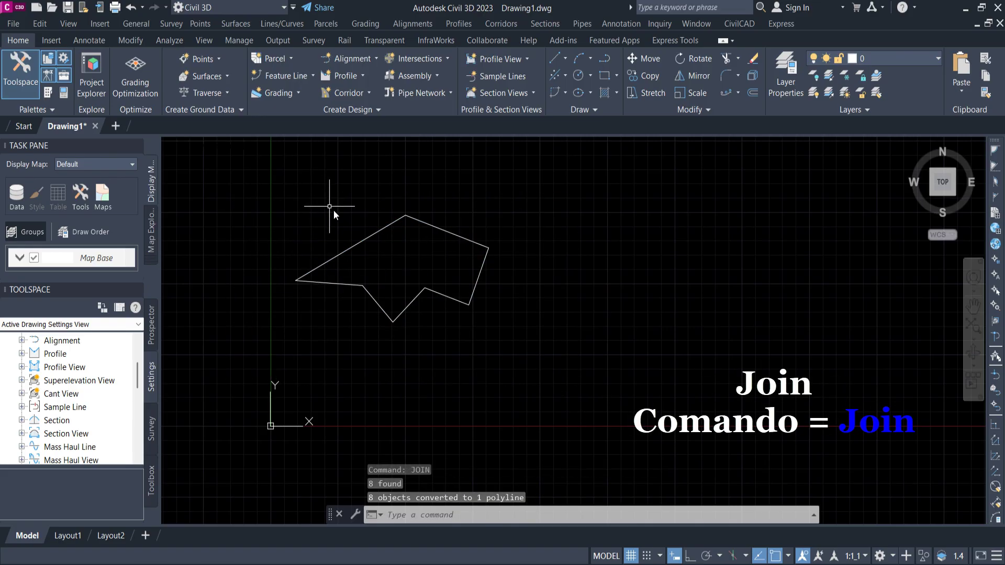
Step: Check whether the joined irregular polygon can be selected as one object, and clear the selection
{"action": "left_click", "coordinate": [367, 232]}
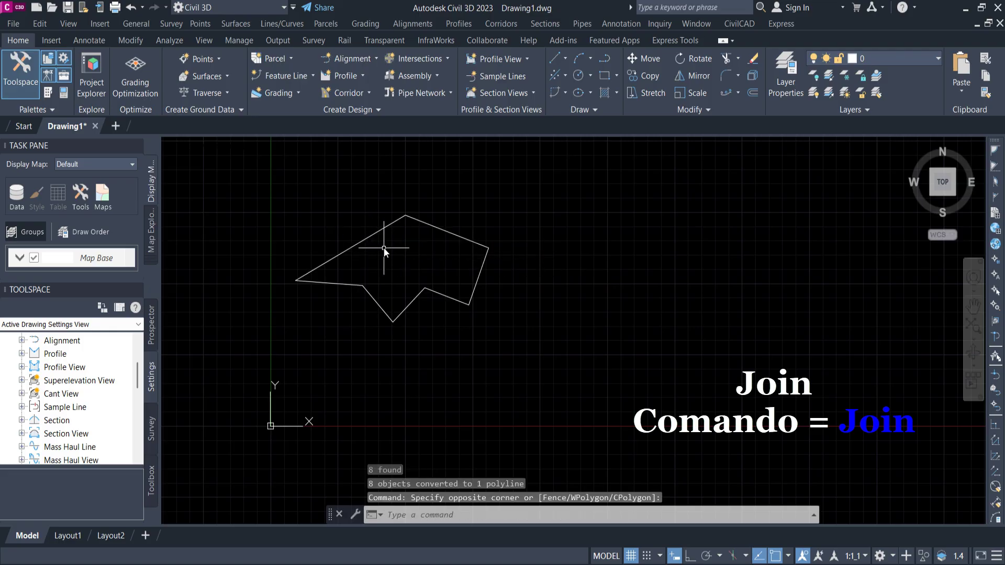
{"action": "left_click", "coordinate": [384, 250]}
{"action": "key", "text": "Escape"}
{"action": "key", "text": "Escape"}
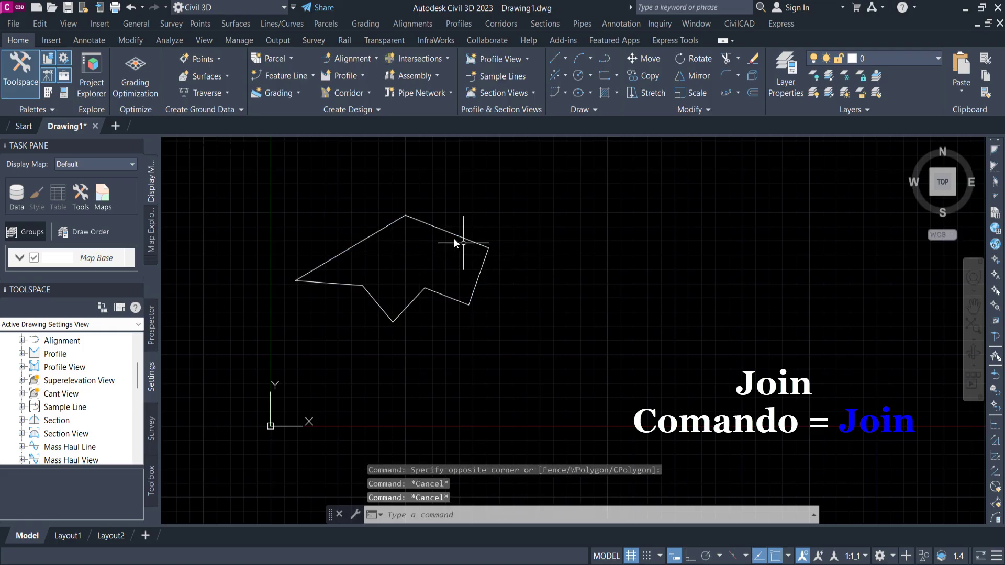
Step: Offset the joined irregular polygon inward once at a distance of 6
{"action": "middle_click_drag", "start_coordinate": [422, 224], "coordinate": [470, 215]}
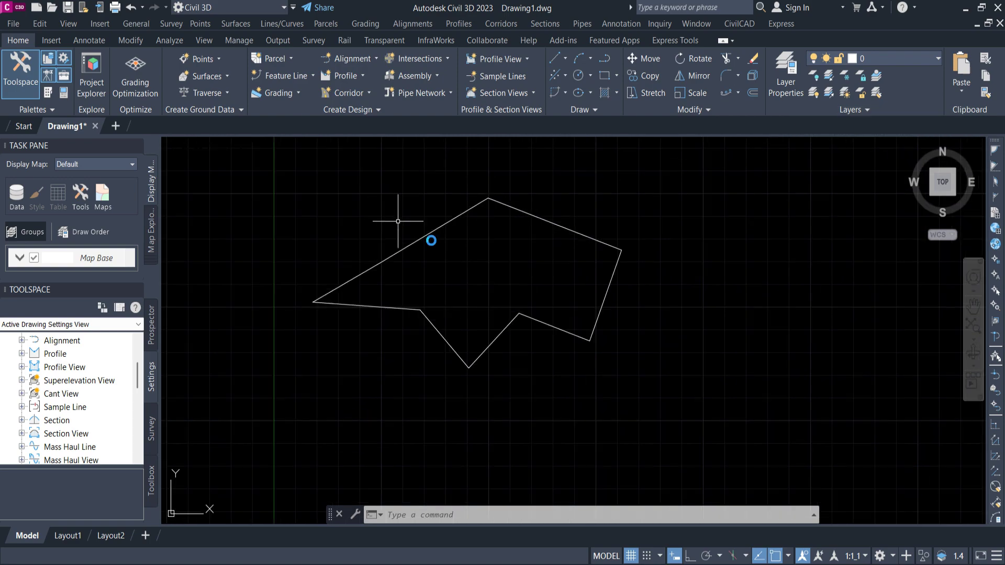
{"action": "middle_click_drag", "start_coordinate": [545, 201], "coordinate": [569, 214]}
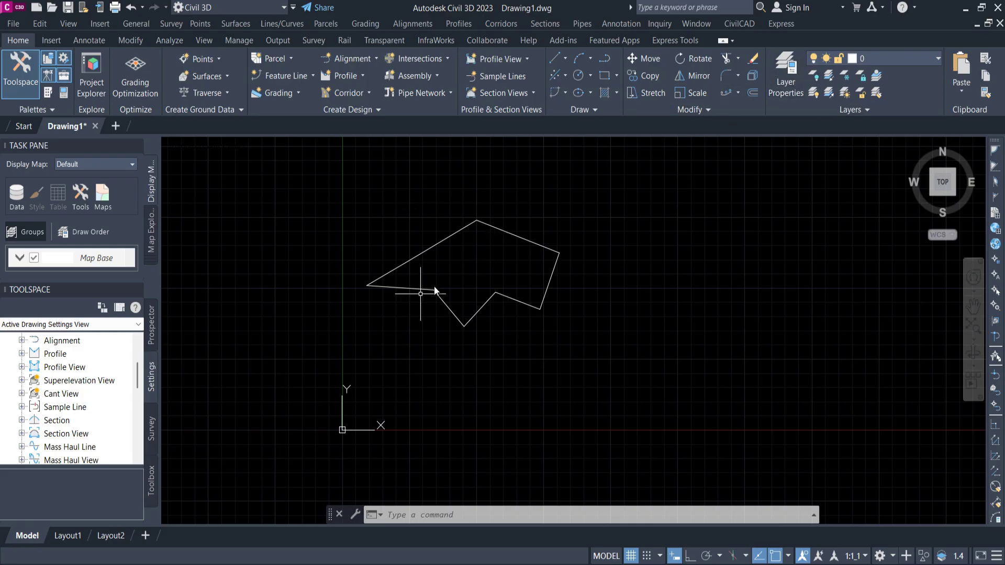
{"action": "middle_click_drag", "start_coordinate": [424, 254], "coordinate": [457, 228]}
{"action": "scroll", "coordinate": [487, 312], "scroll_direction": "down", "scroll_amount": 2}
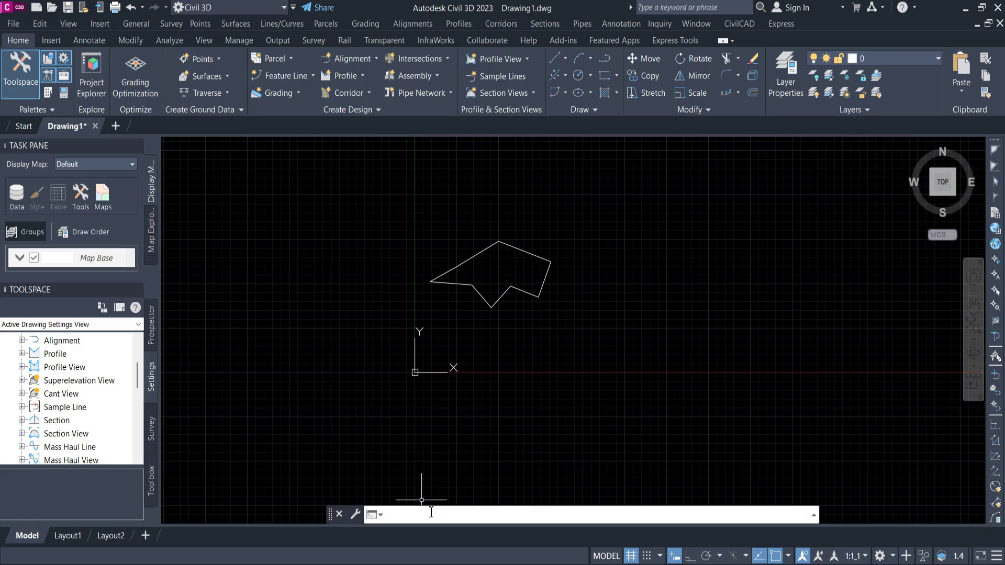
{"action": "type", "text": "of"}
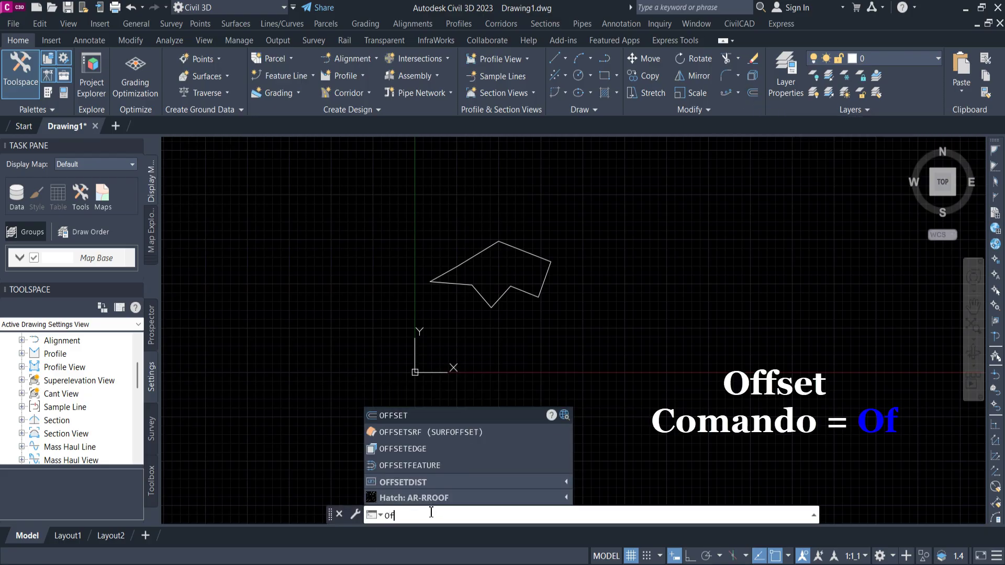
{"action": "left_click", "coordinate": [401, 416]}
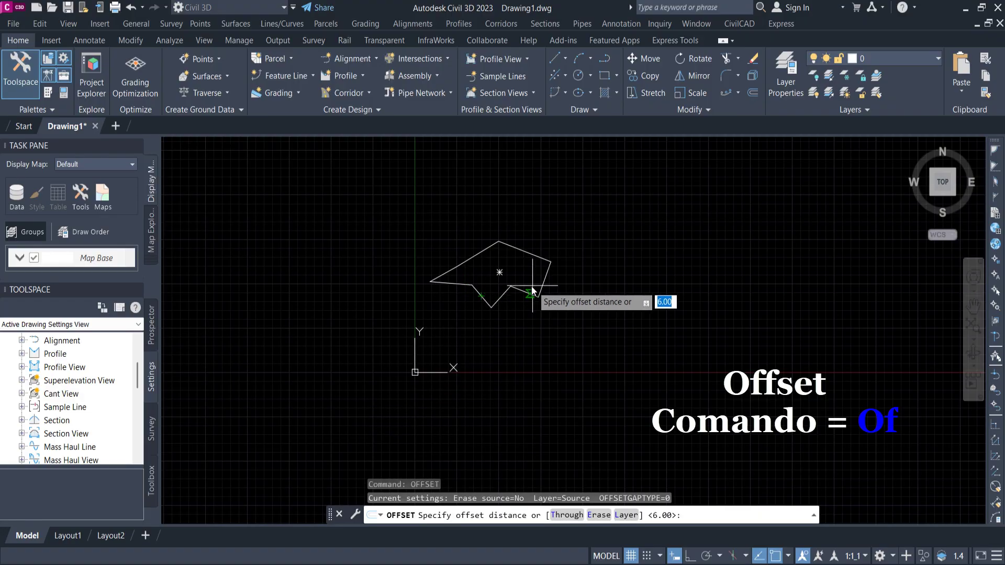
{"action": "scroll", "coordinate": [522, 293], "scroll_direction": "up", "scroll_amount": 2}
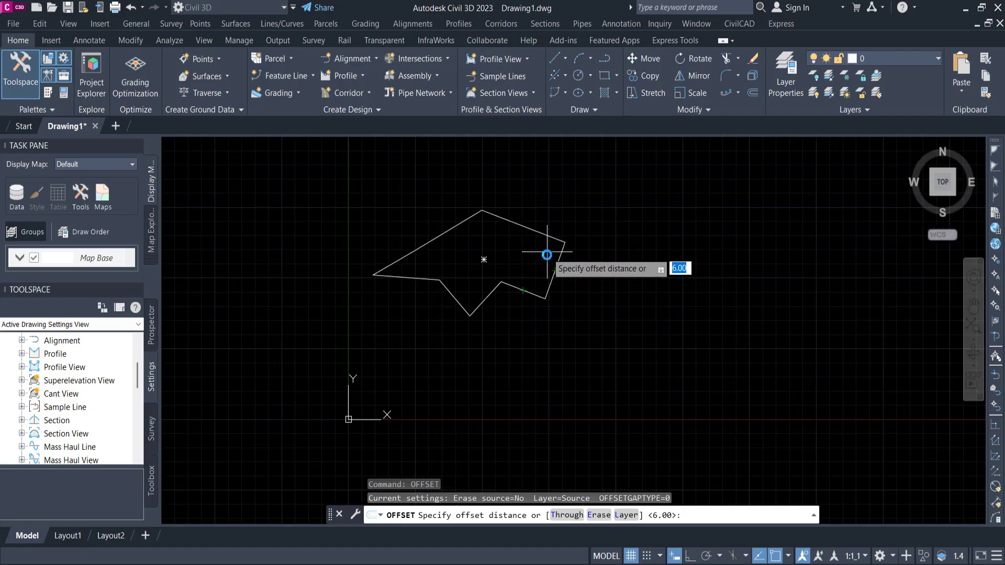
{"action": "key", "text": "Return"}
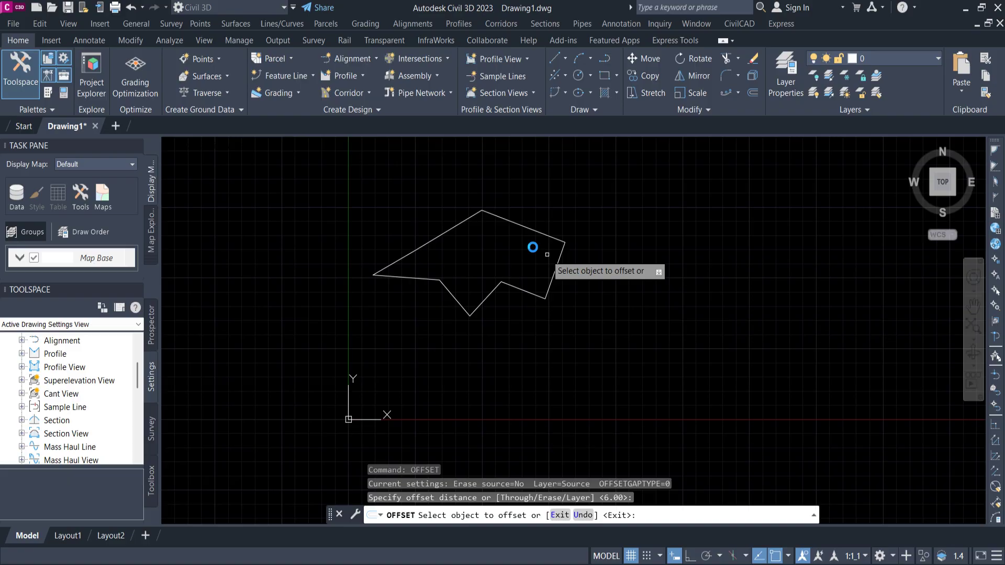
{"action": "left_click", "coordinate": [524, 224]}
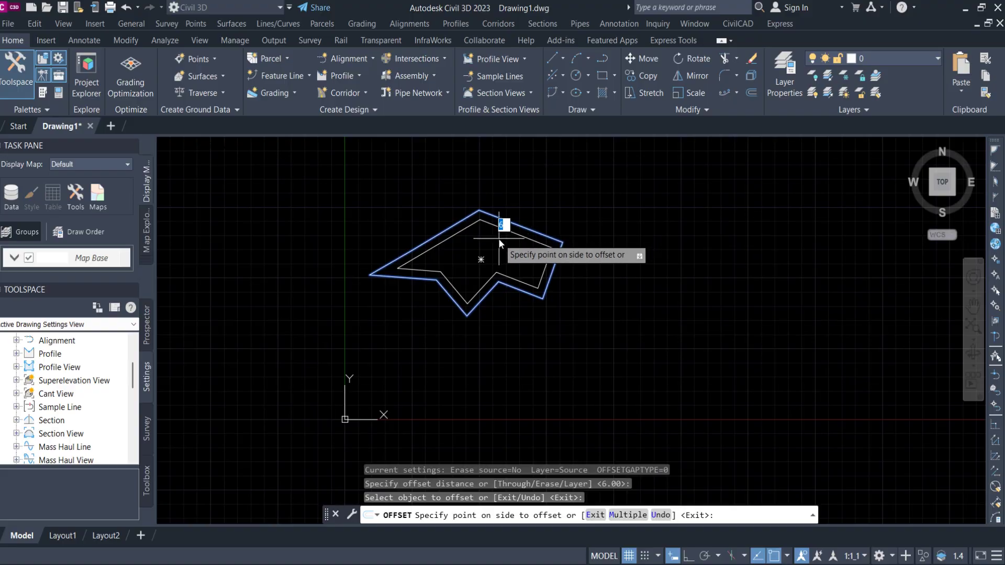
{"action": "left_click", "coordinate": [498, 238]}
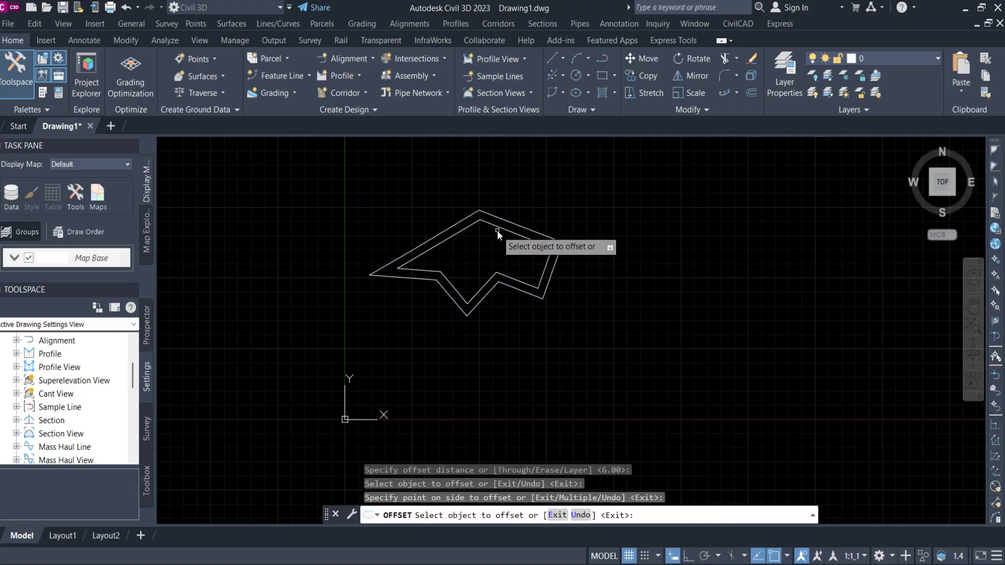
Step: Add three more nested inward offsets at a distance of 6, each taken from the innermost polygon just created
{"action": "left_click", "coordinate": [497, 226]}
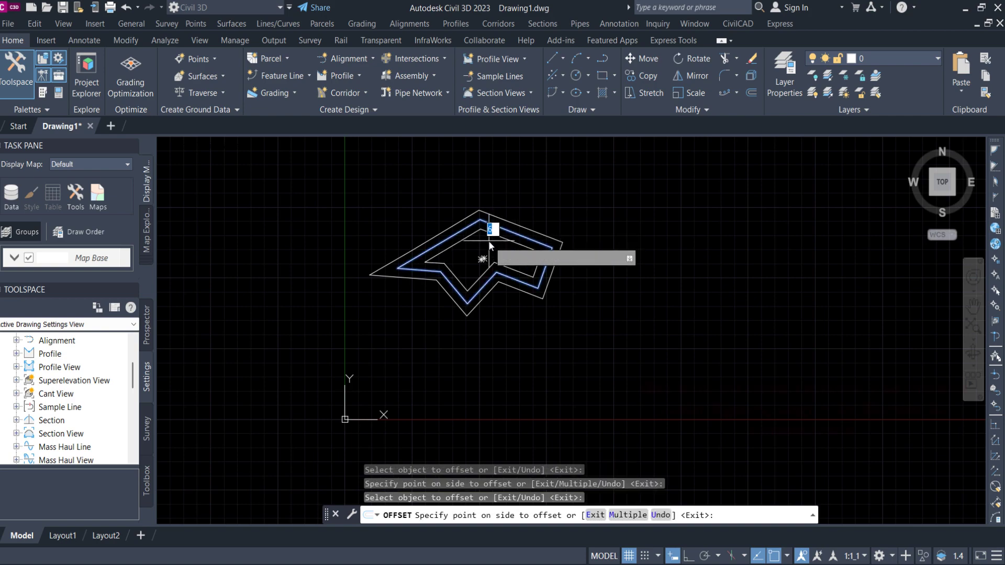
{"action": "left_click", "coordinate": [488, 241]}
{"action": "left_click", "coordinate": [488, 233]}
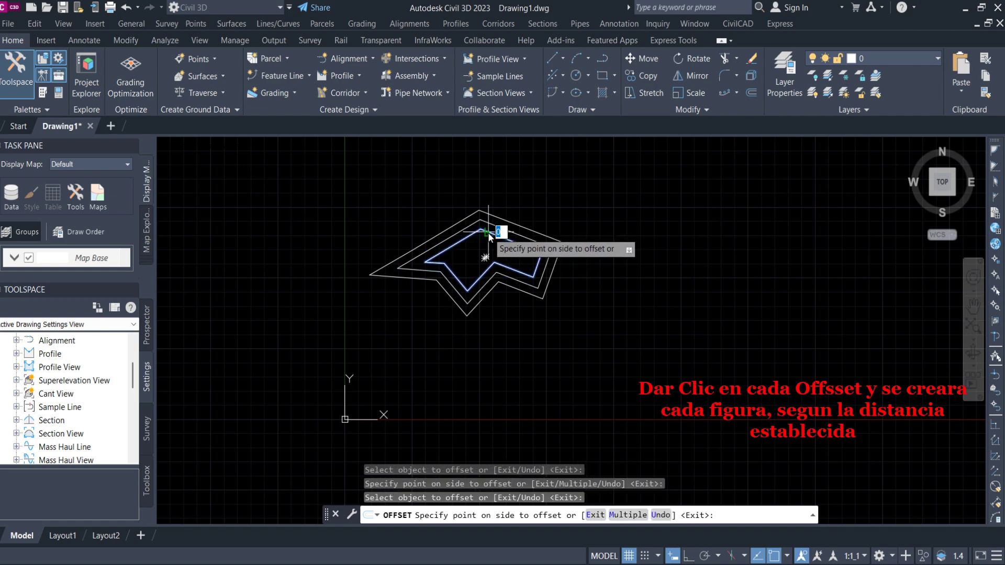
{"action": "left_click", "coordinate": [479, 246]}
{"action": "scroll", "coordinate": [481, 244], "scroll_direction": "up", "scroll_amount": 4}
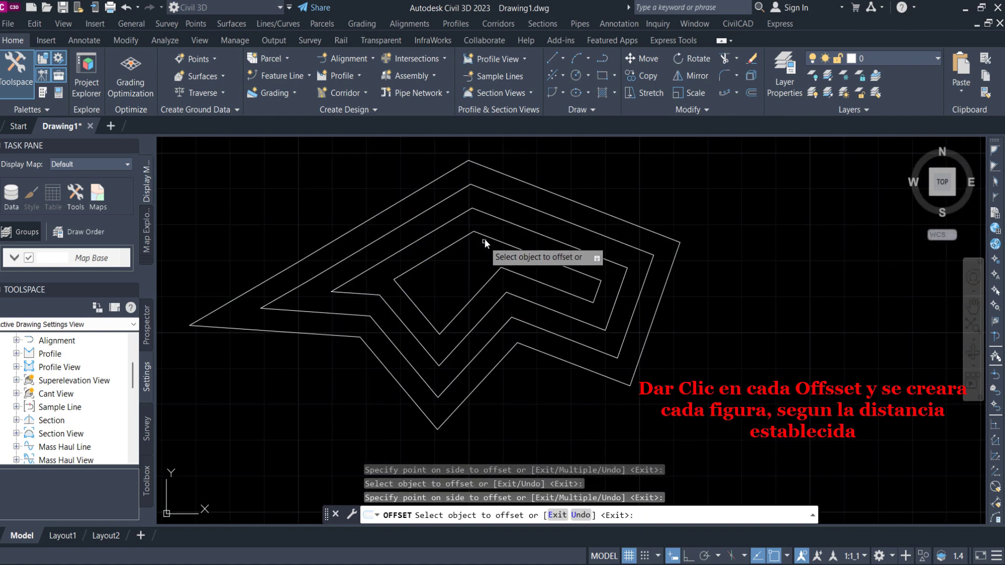
{"action": "left_click", "coordinate": [485, 236]}
{"action": "left_click", "coordinate": [472, 256]}
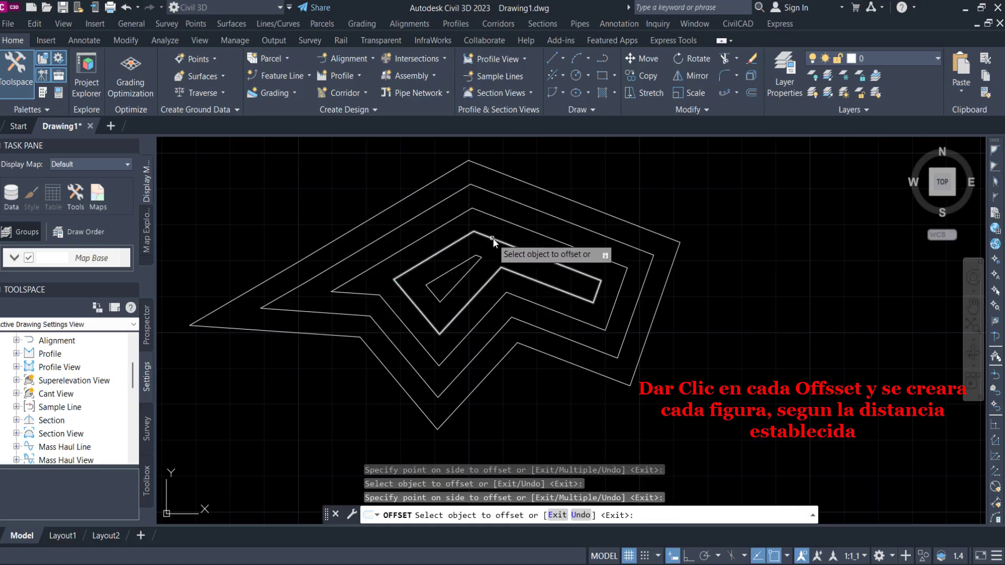
Step: Examine the spacing and shape of the nested inward offsets, and end the Offset command
{"action": "scroll", "coordinate": [482, 243], "scroll_direction": "down", "scroll_amount": 3}
{"action": "scroll", "coordinate": [454, 269], "scroll_direction": "up", "scroll_amount": 6}
{"action": "scroll", "coordinate": [454, 269], "scroll_direction": "down", "scroll_amount": 5}
{"action": "scroll", "coordinate": [463, 259], "scroll_direction": "up", "scroll_amount": 1}
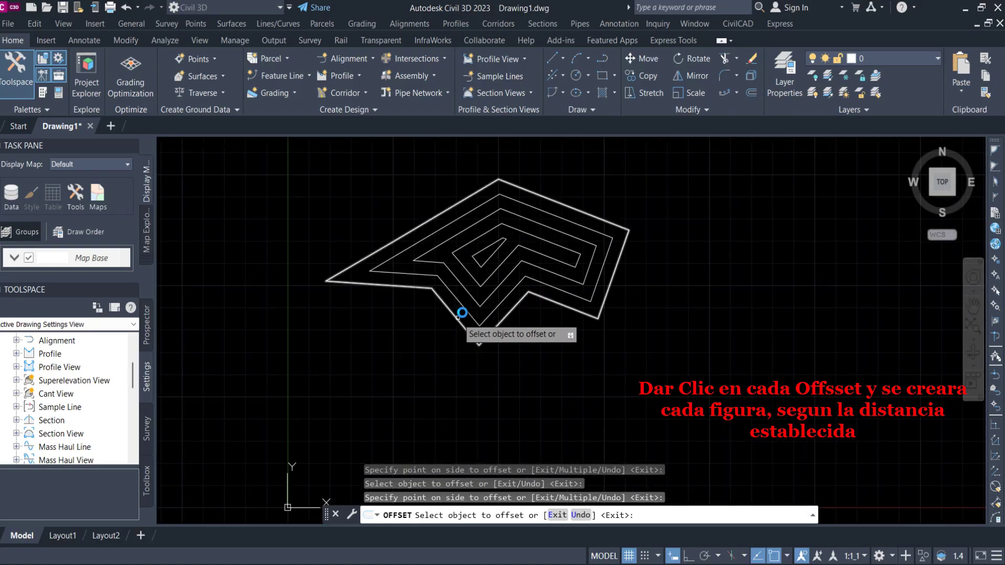
{"action": "scroll", "coordinate": [446, 186], "scroll_direction": "up", "scroll_amount": 2}
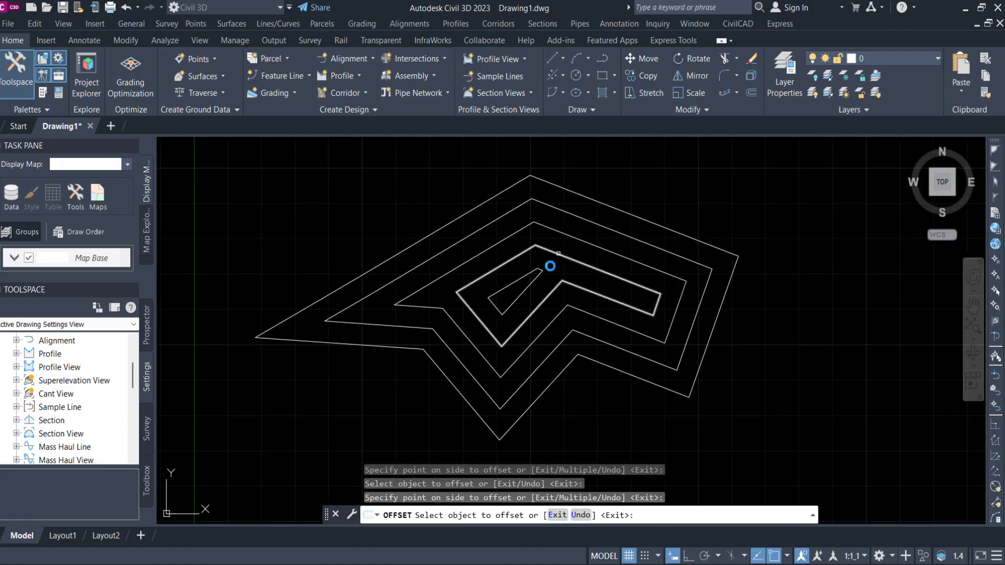
{"action": "middle_click_drag", "start_coordinate": [550, 264], "coordinate": [507, 309]}
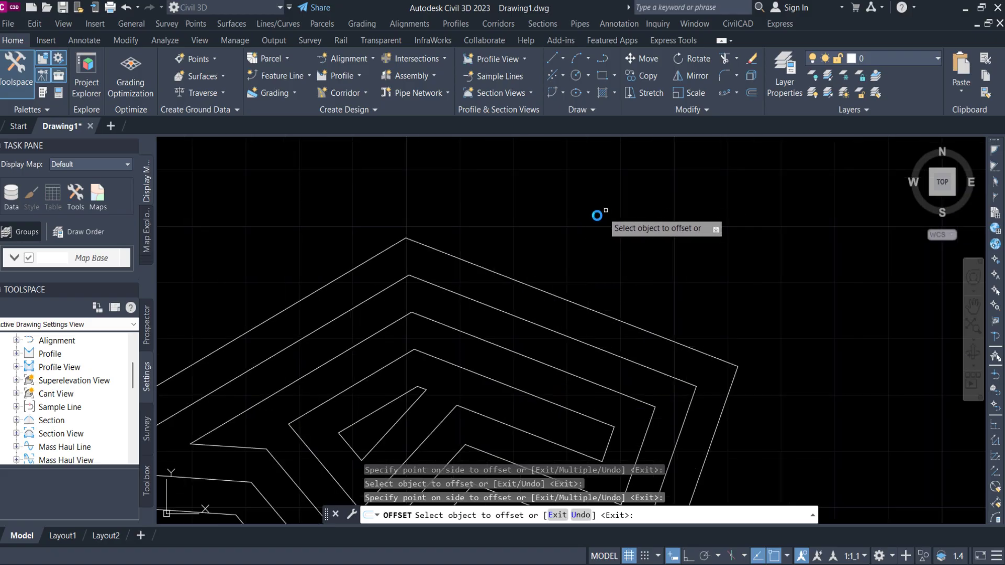
{"action": "scroll", "coordinate": [539, 262], "scroll_direction": "down", "scroll_amount": 2}
{"action": "scroll", "coordinate": [515, 258], "scroll_direction": "up", "scroll_amount": 2}
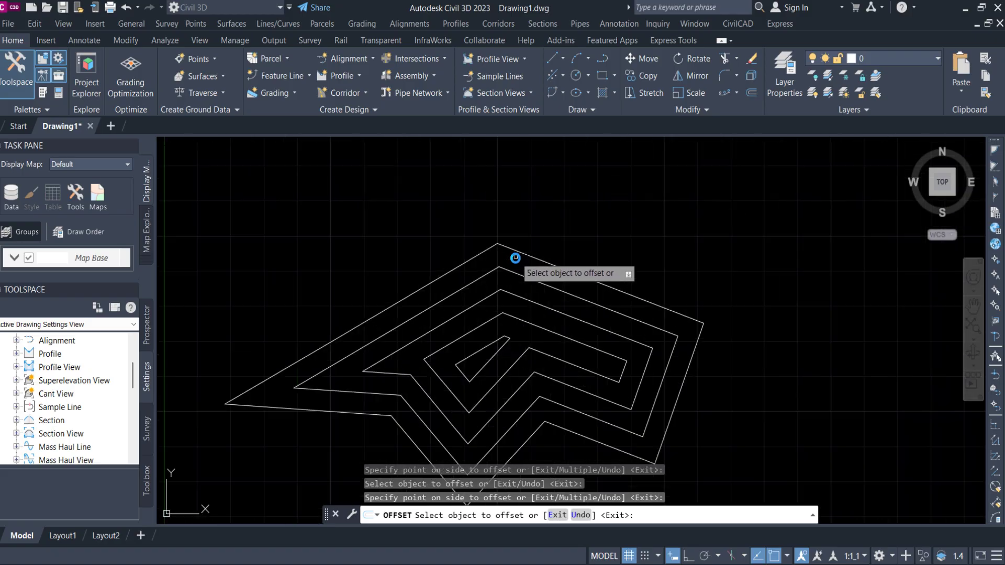
{"action": "scroll", "coordinate": [585, 292], "scroll_direction": "down", "scroll_amount": 2}
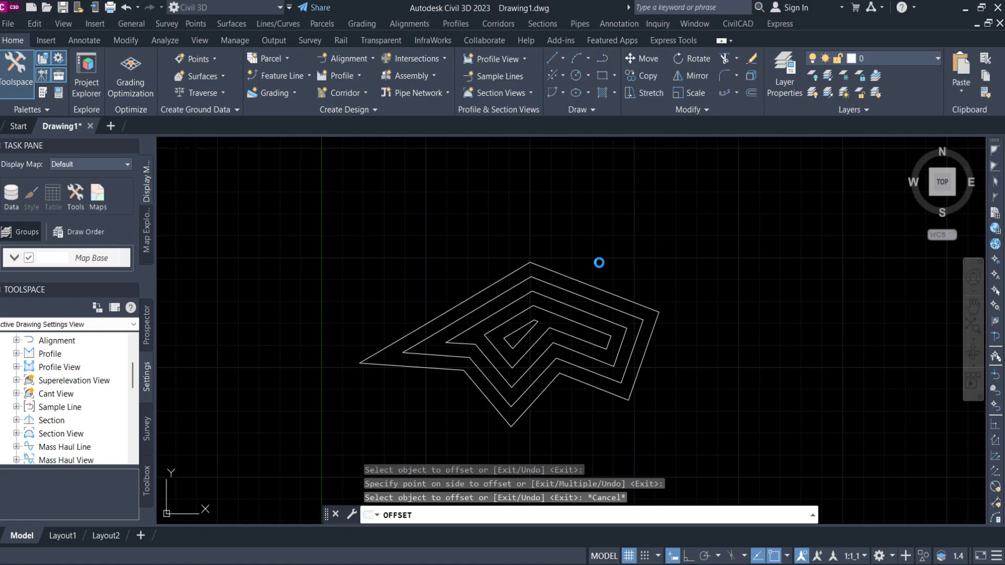
{"action": "key", "text": "Escape"}
Step: Copy only the outermost irregular polygon from its top vertex to the empty area on the negative X side of the origin
{"action": "left_click", "coordinate": [577, 279]}
{"action": "type", "text": "c"}
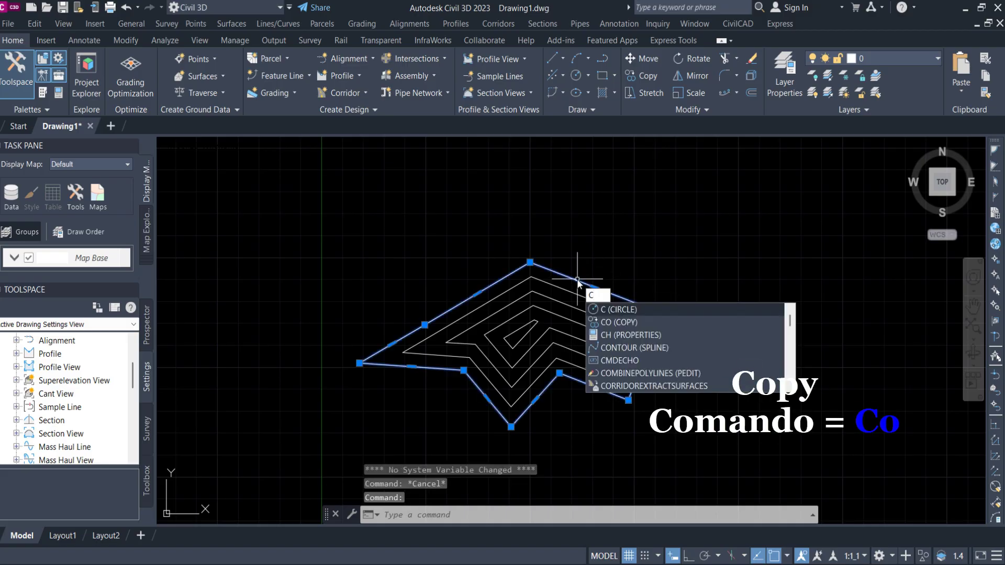
{"action": "type", "text": "o"}
{"action": "key", "text": "Return"}
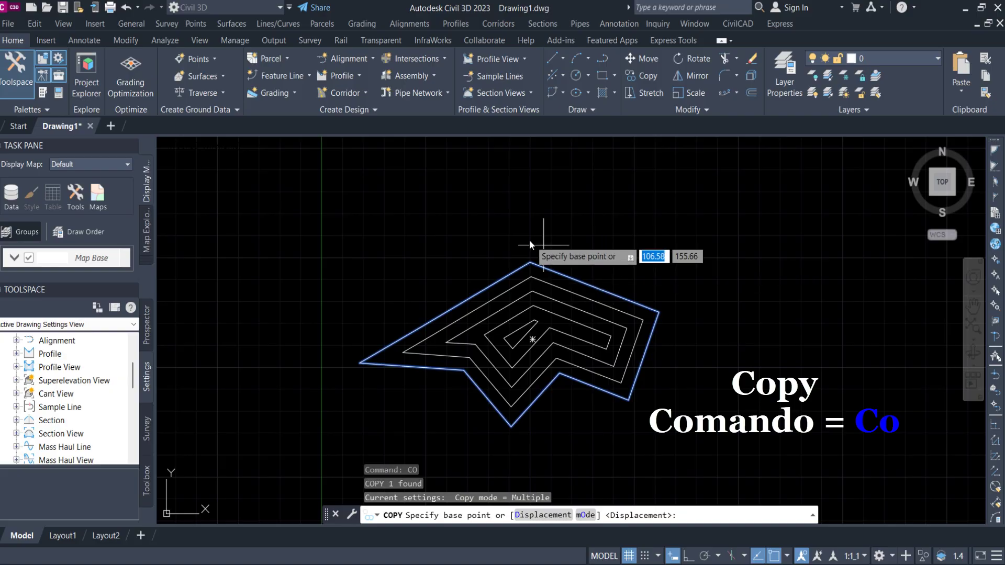
{"action": "left_click", "coordinate": [530, 263]}
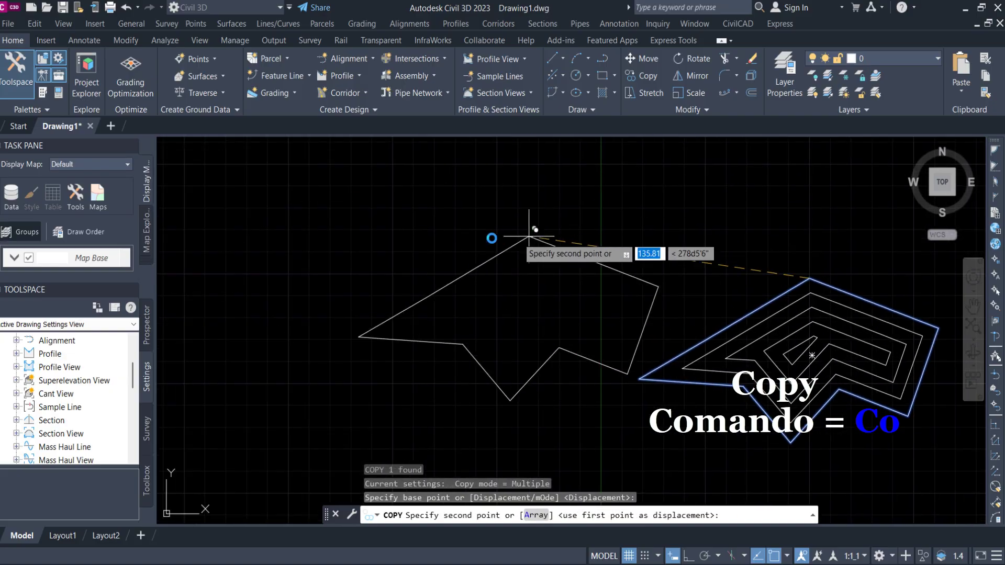
{"action": "left_click", "coordinate": [470, 239]}
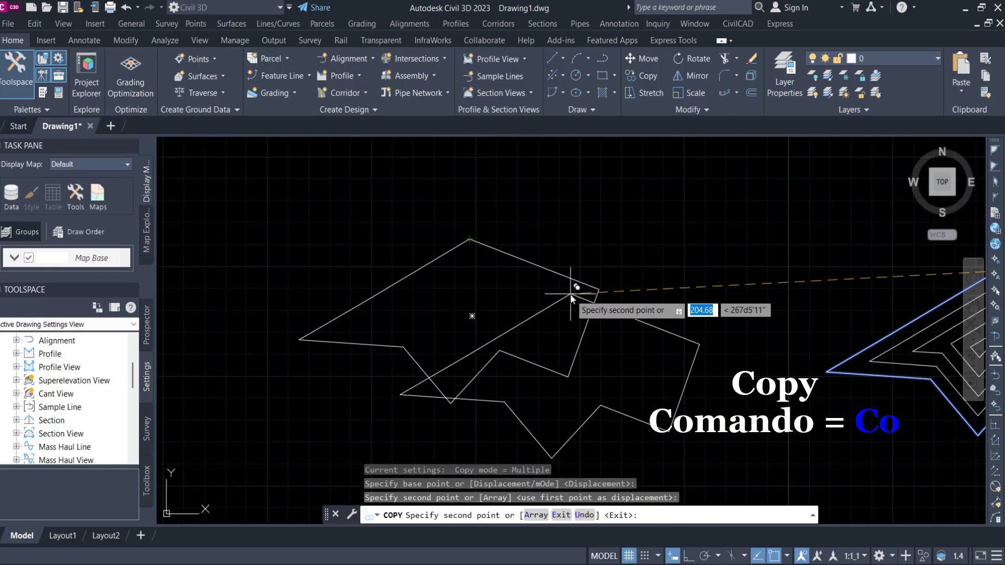
{"action": "key", "text": "Escape"}
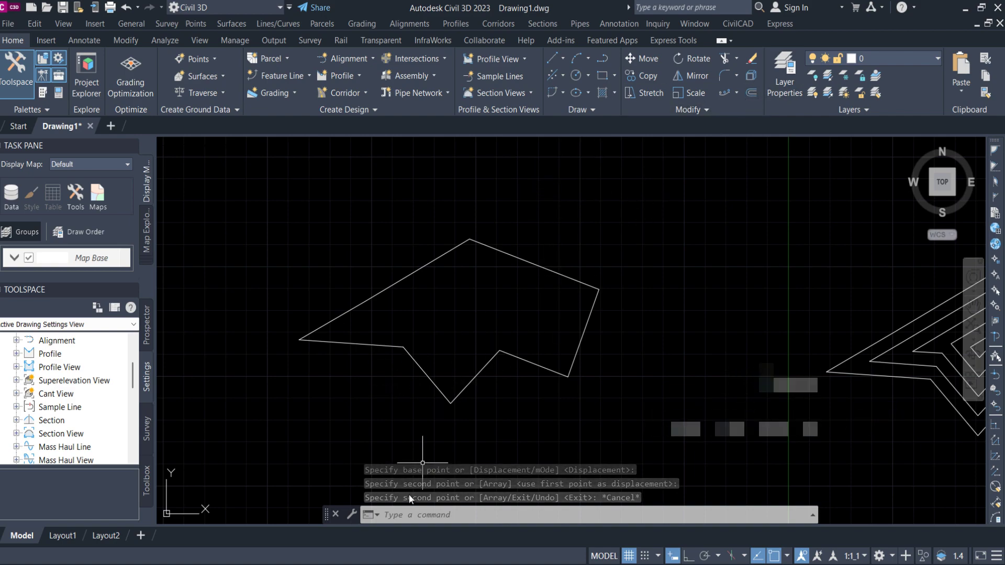
Step: Offset the copied irregular polygon outward once at a distance of 5
{"action": "left_click", "coordinate": [413, 512]}
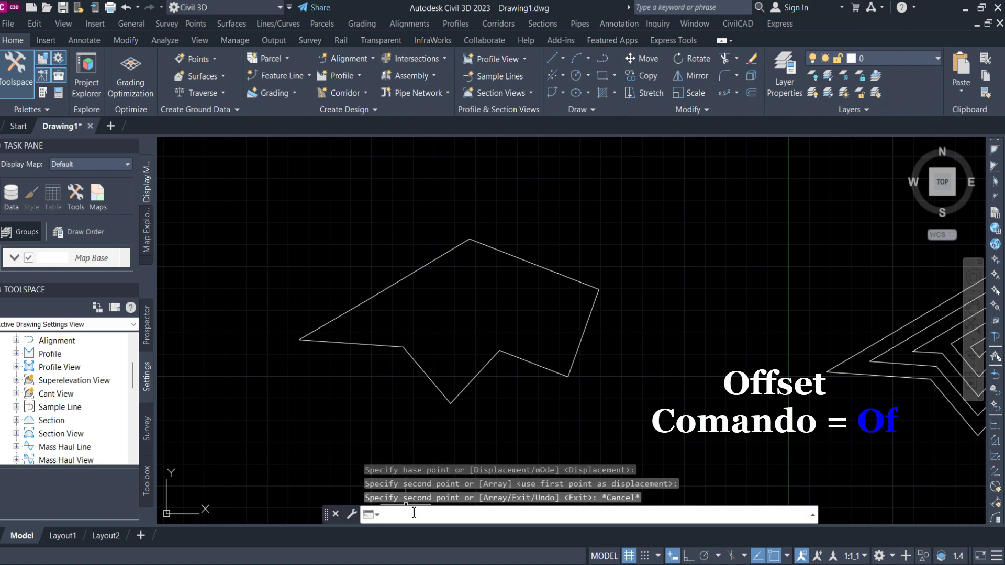
{"action": "type", "text": "of"}
{"action": "key", "text": "Return"}
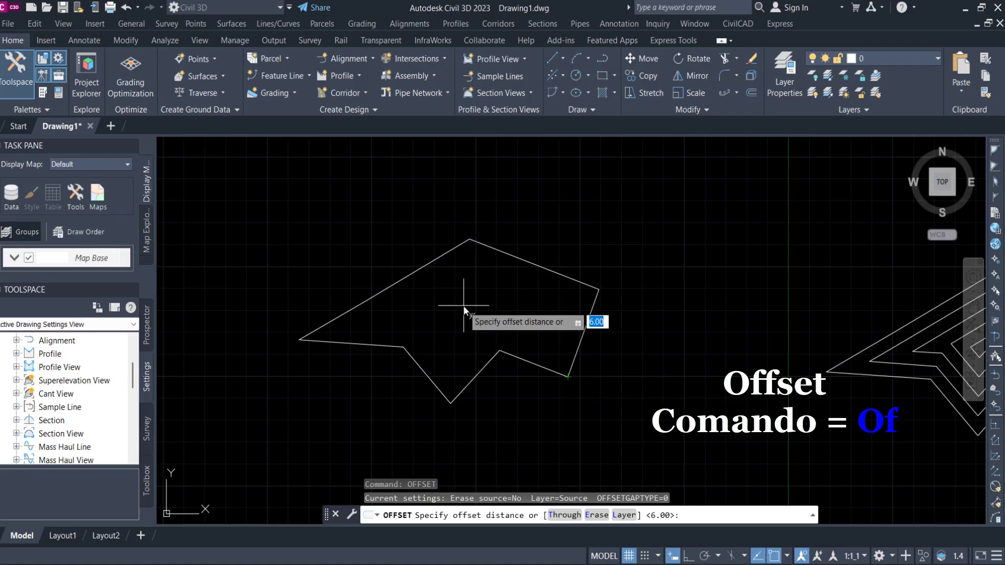
{"action": "type", "text": "5"}
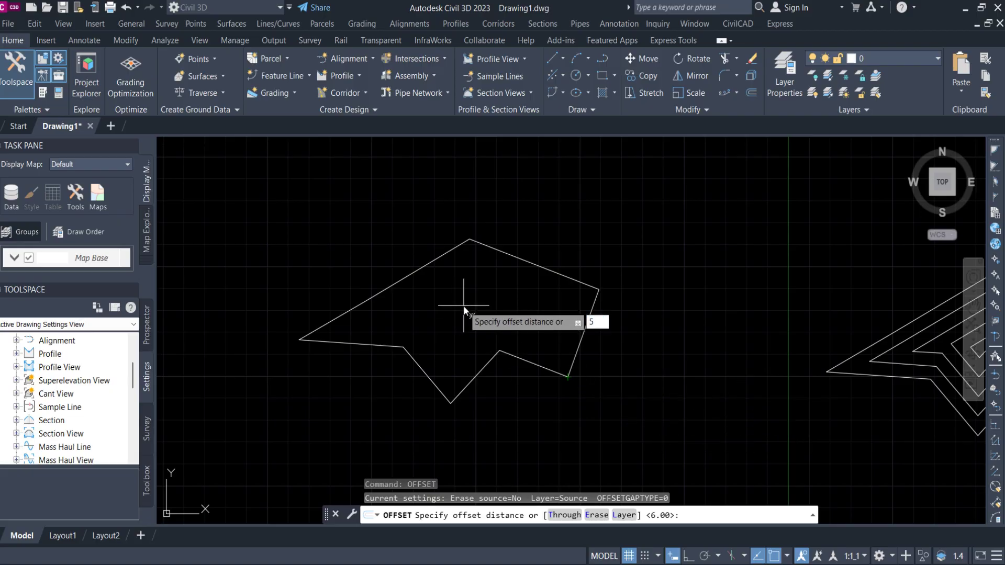
{"action": "key", "text": "Return"}
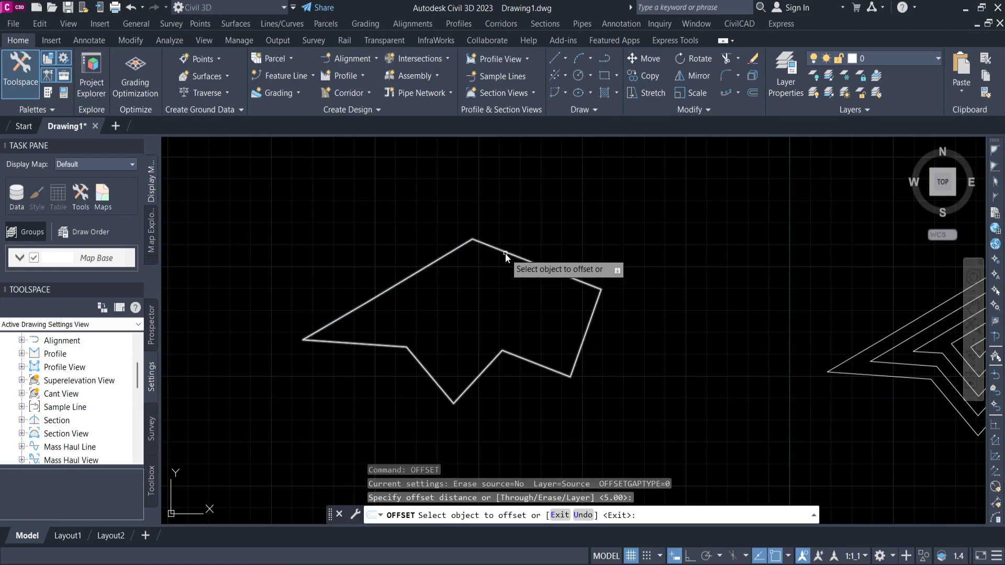
{"action": "left_click", "coordinate": [504, 252]}
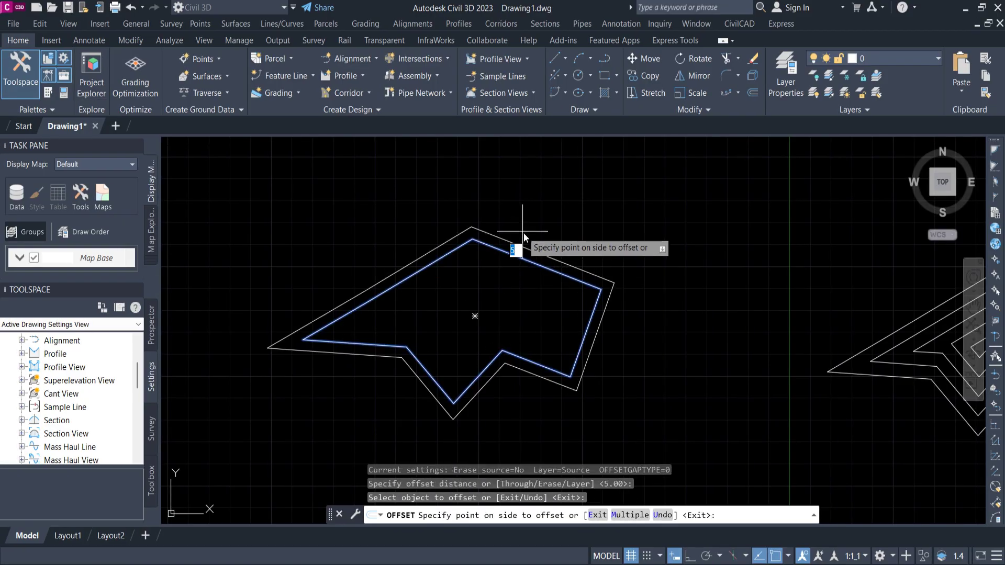
{"action": "left_click", "coordinate": [649, 267]}
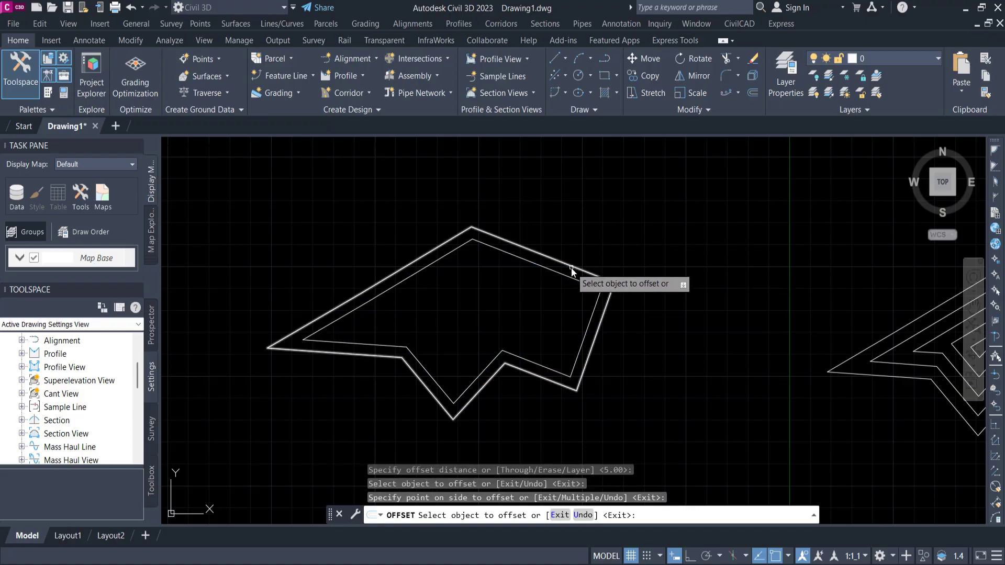
Step: Add six more outward offsets at a distance of 5 around the copied polygon, each taken from the outermost outline
{"action": "left_click", "coordinate": [572, 266]}
{"action": "left_click", "coordinate": [644, 258]}
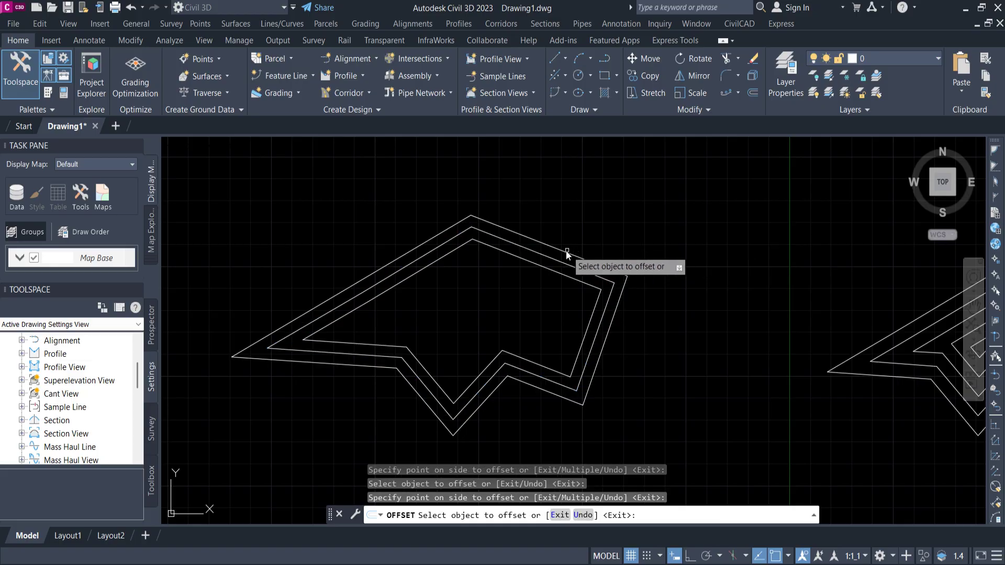
{"action": "left_click", "coordinate": [566, 250]}
{"action": "left_click", "coordinate": [638, 237]}
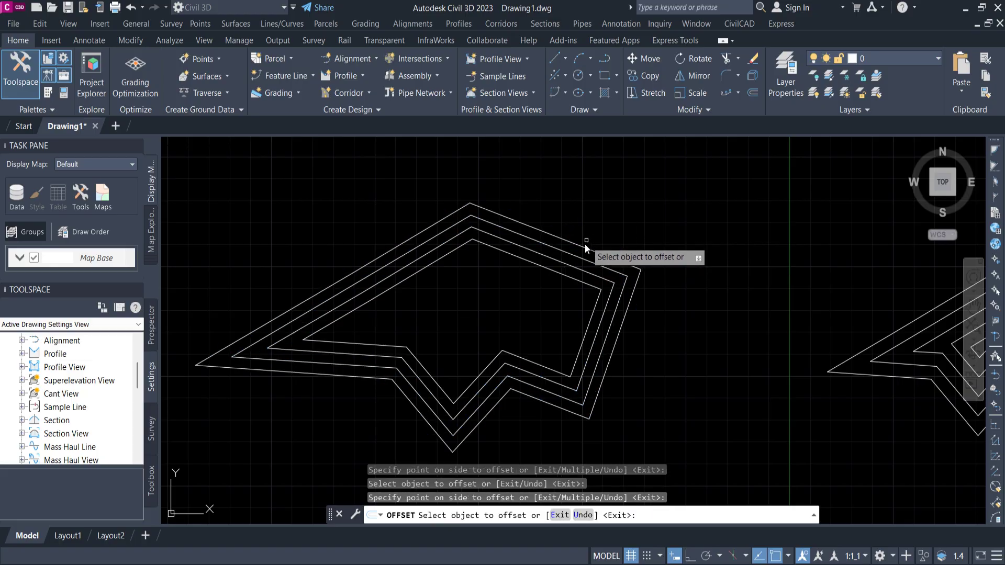
{"action": "left_click", "coordinate": [584, 247]}
{"action": "left_click", "coordinate": [655, 231]}
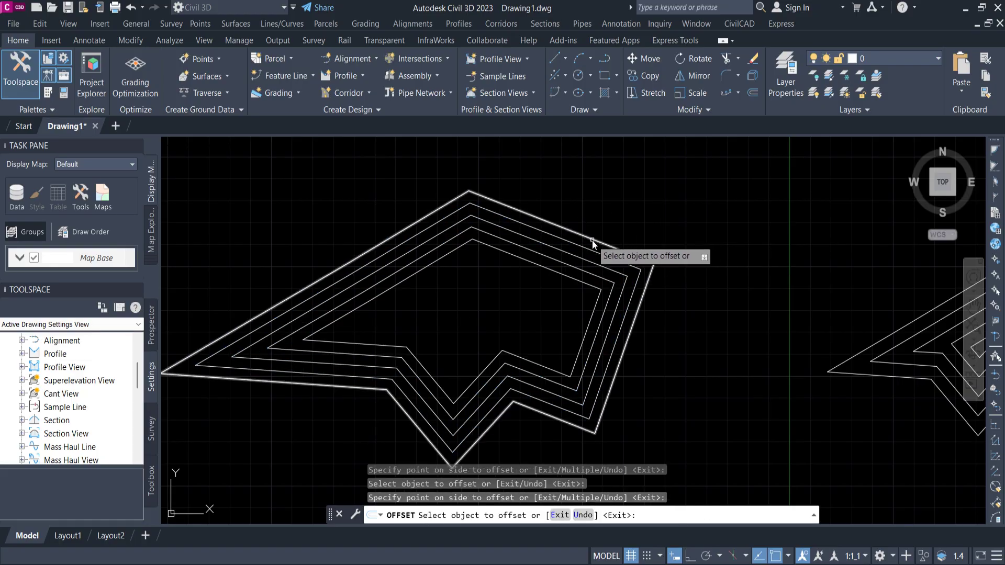
{"action": "left_click", "coordinate": [594, 242]}
{"action": "left_click", "coordinate": [648, 230]}
{"action": "left_click", "coordinate": [627, 239]}
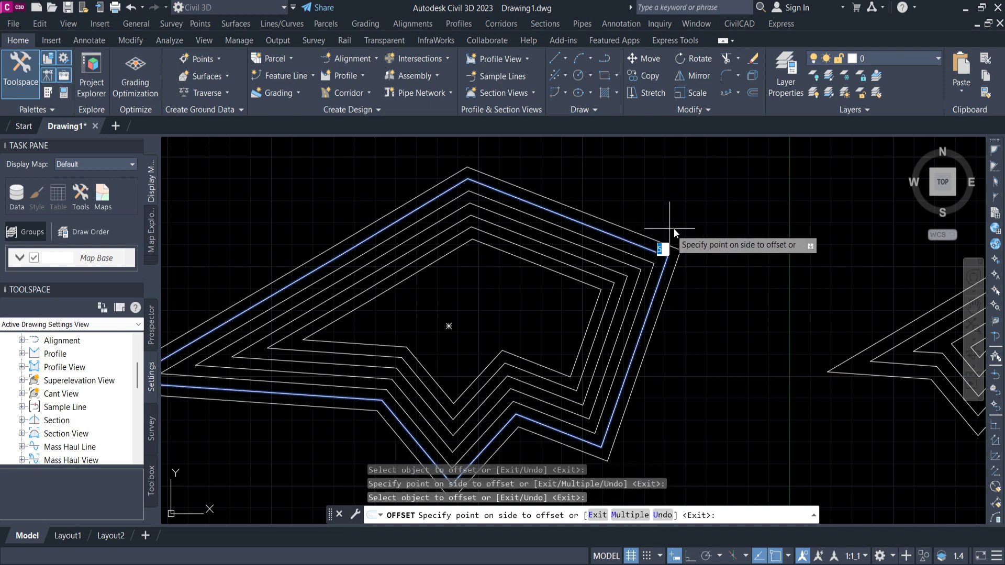
{"action": "left_click", "coordinate": [669, 231]}
{"action": "left_click", "coordinate": [622, 230]}
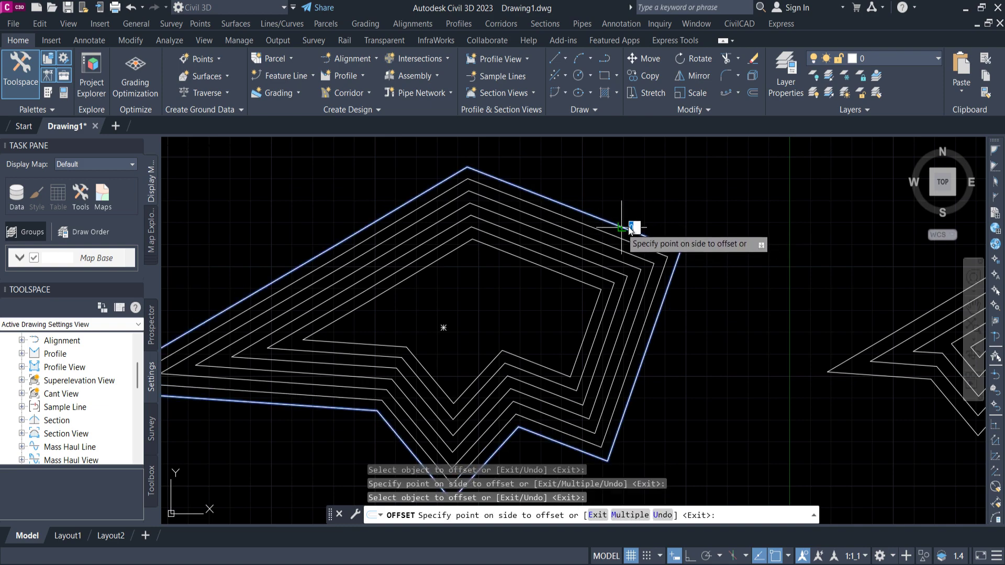
{"action": "left_click", "coordinate": [679, 222]}
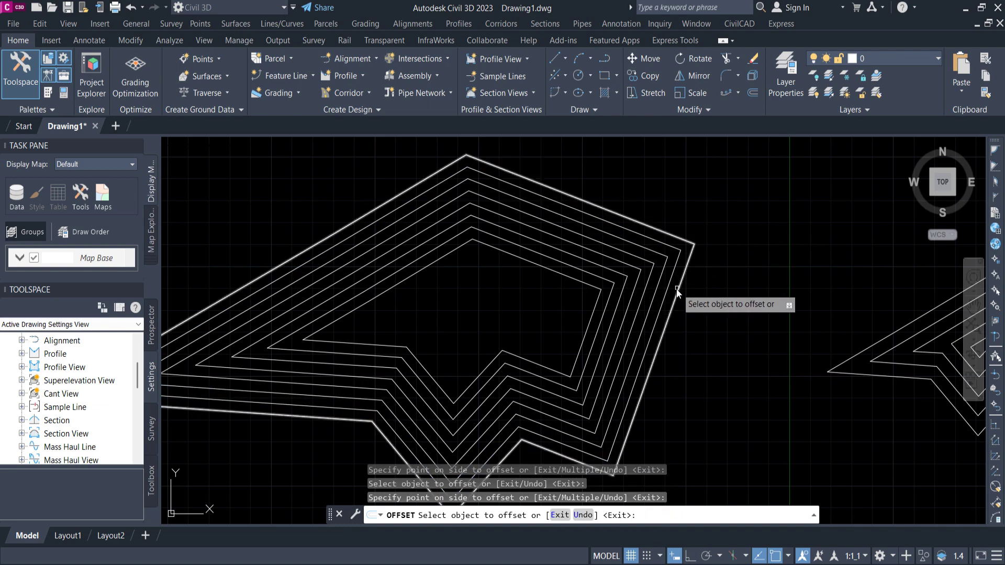
Step: Examine the nested outward and inward offsets of both irregular polygons, and end the Offset command
{"action": "scroll", "coordinate": [558, 292], "scroll_direction": "down", "scroll_amount": 5}
{"action": "scroll", "coordinate": [556, 283], "scroll_direction": "up", "scroll_amount": 5}
{"action": "scroll", "coordinate": [606, 314], "scroll_direction": "down", "scroll_amount": 4}
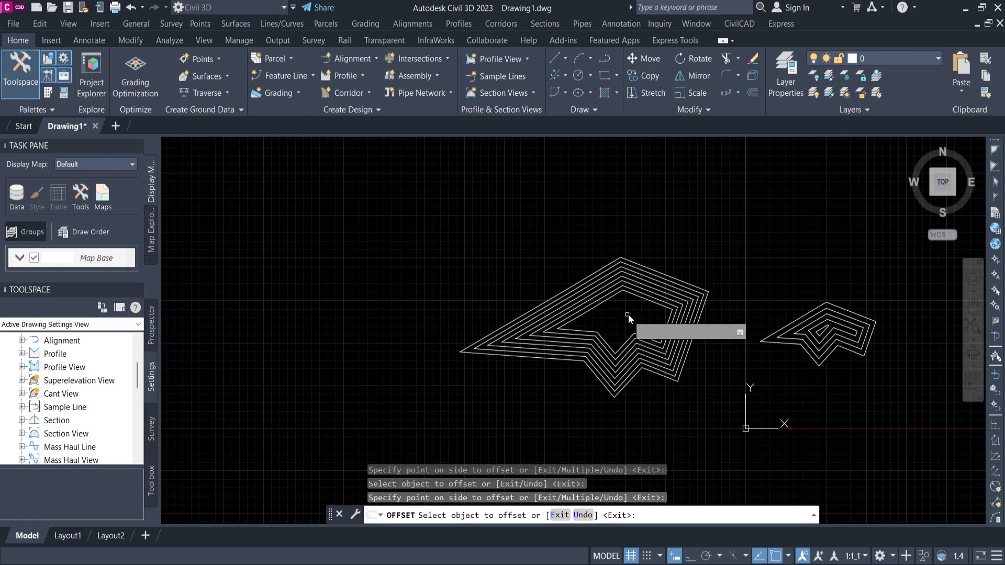
{"action": "middle_click_drag", "start_coordinate": [628, 313], "coordinate": [472, 273]}
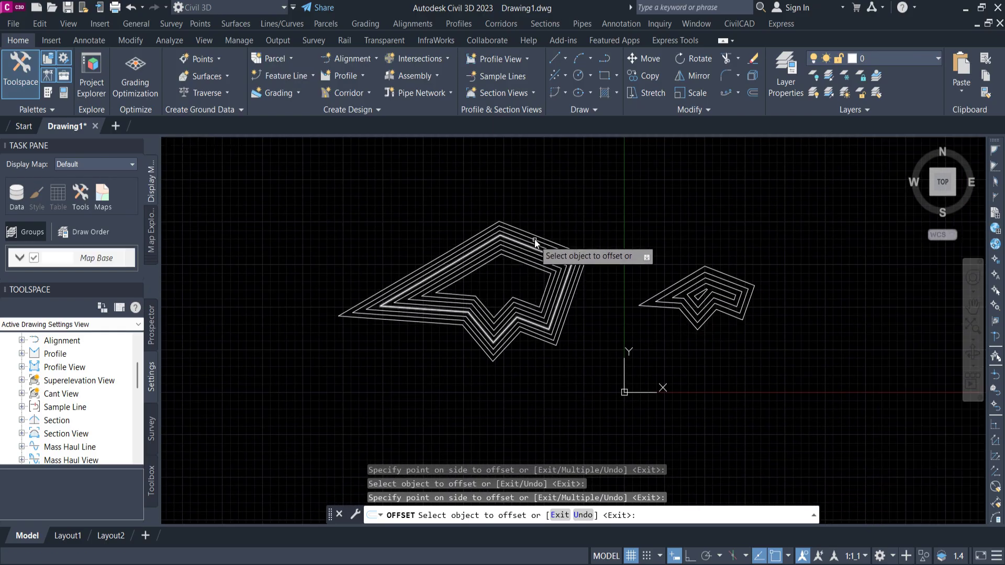
{"action": "scroll", "coordinate": [529, 266], "scroll_direction": "up", "scroll_amount": 5}
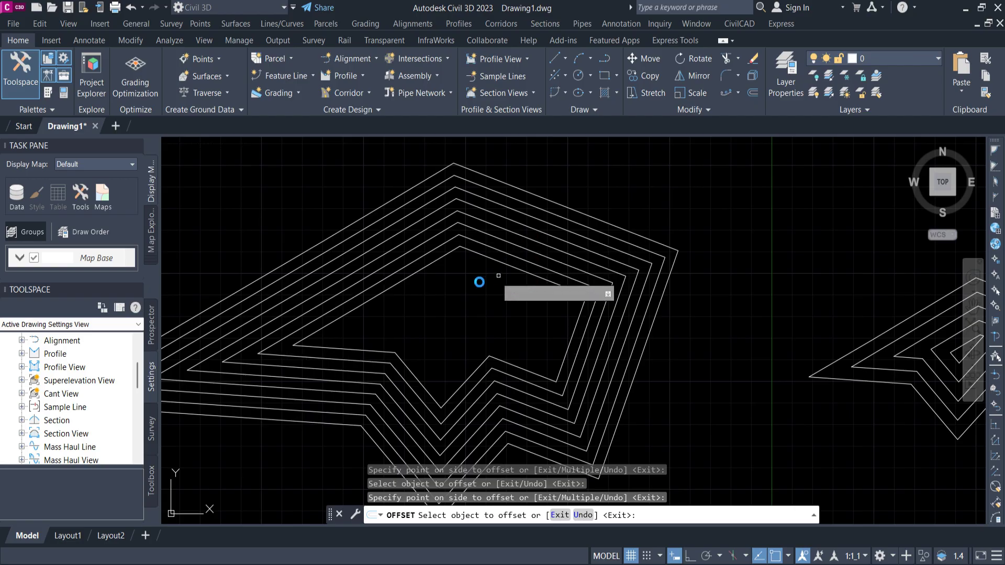
{"action": "scroll", "coordinate": [722, 361], "scroll_direction": "down", "scroll_amount": 2}
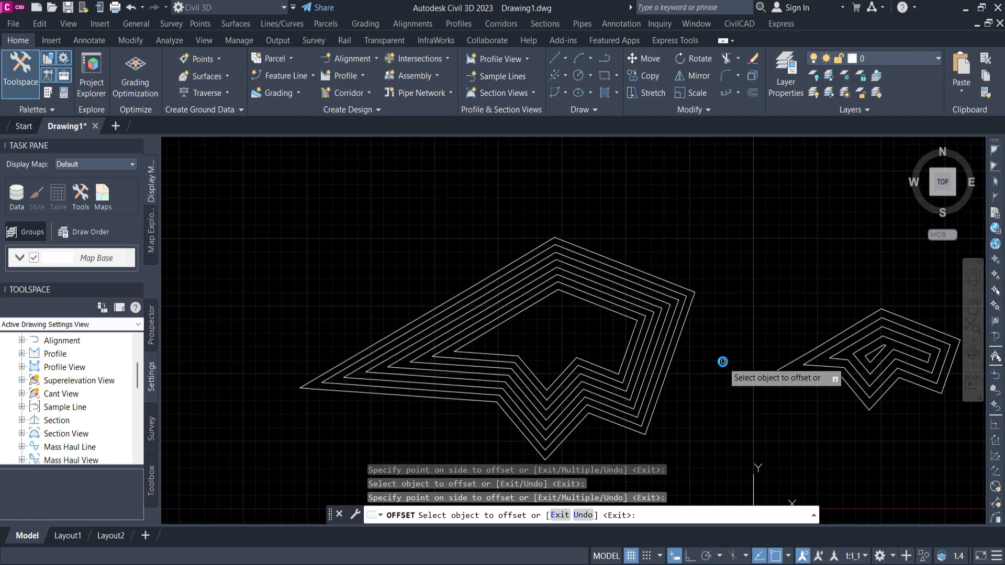
{"action": "middle_click_drag", "start_coordinate": [867, 370], "coordinate": [549, 278]}
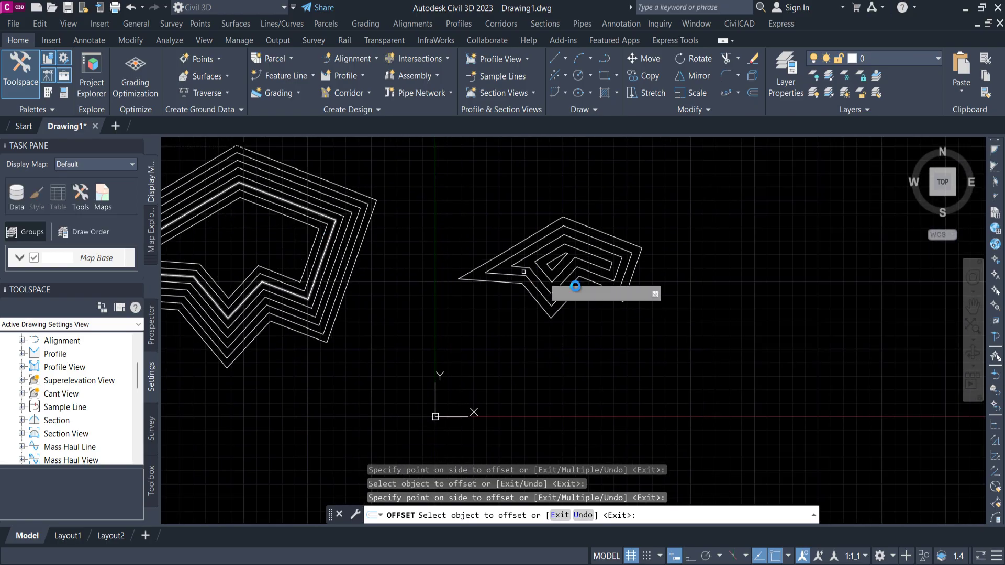
{"action": "scroll", "coordinate": [556, 260], "scroll_direction": "up", "scroll_amount": 4}
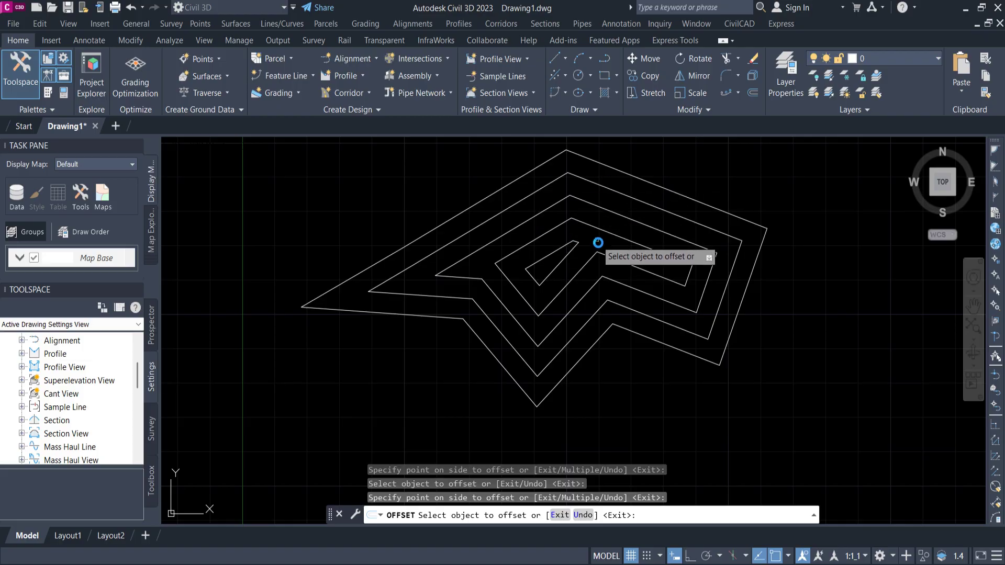
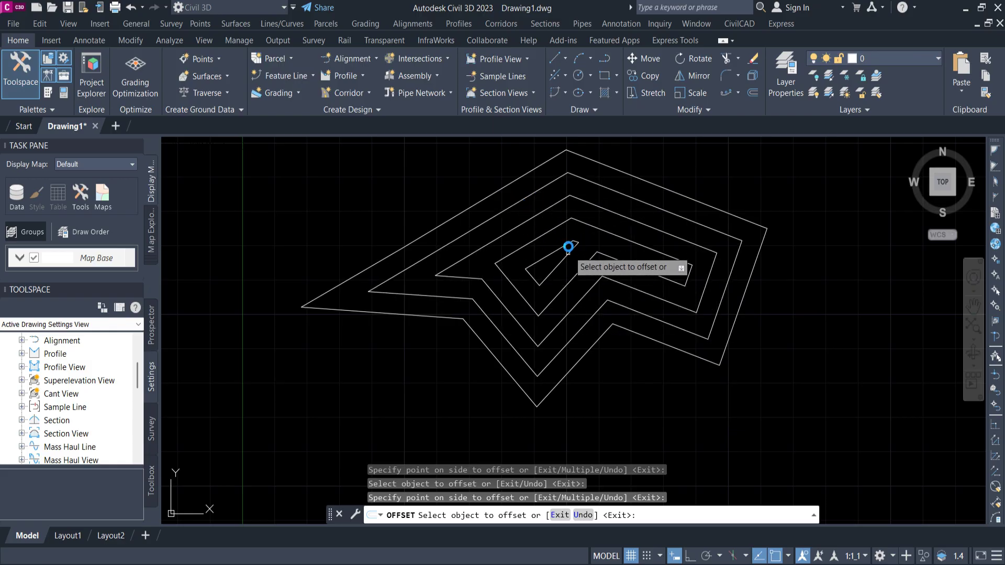
{"action": "scroll", "coordinate": [492, 357], "scroll_direction": "down", "scroll_amount": 4}
{"action": "middle_click_drag", "start_coordinate": [366, 359], "coordinate": [589, 362]}
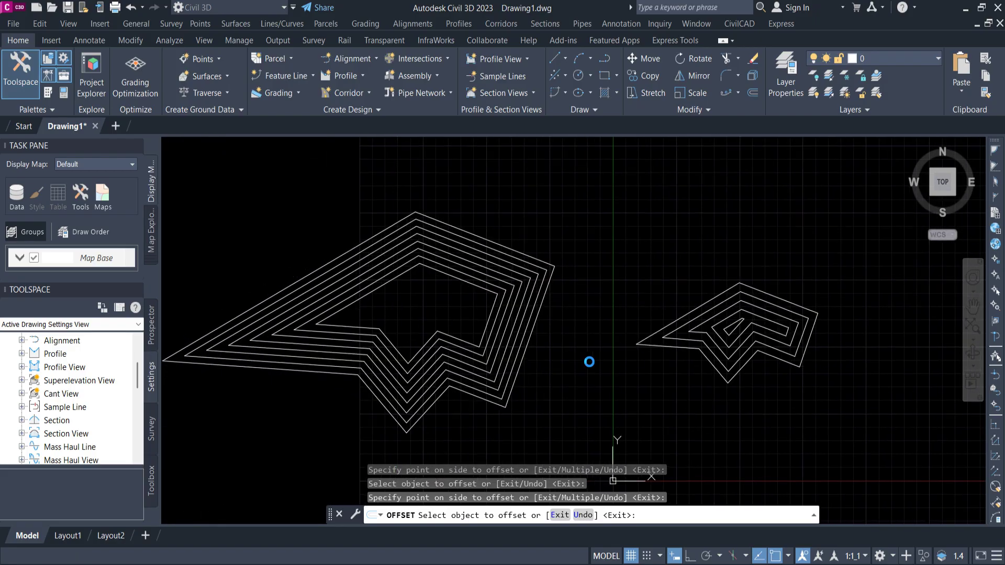
{"action": "key", "text": "Escape"}
{"action": "scroll", "coordinate": [560, 298], "scroll_direction": "down", "scroll_amount": 4}
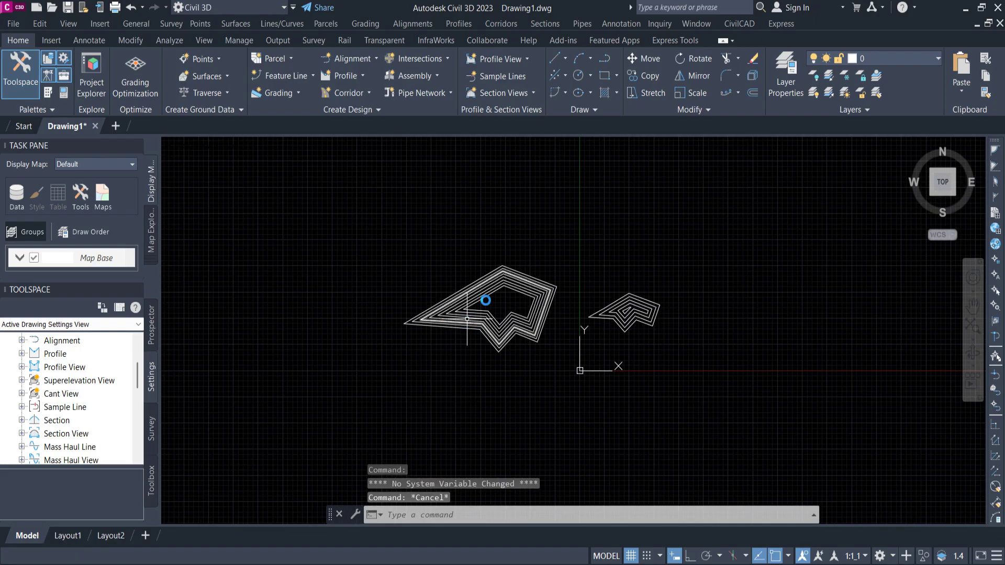
{"action": "middle_click_drag", "start_coordinate": [475, 313], "coordinate": [416, 269]}
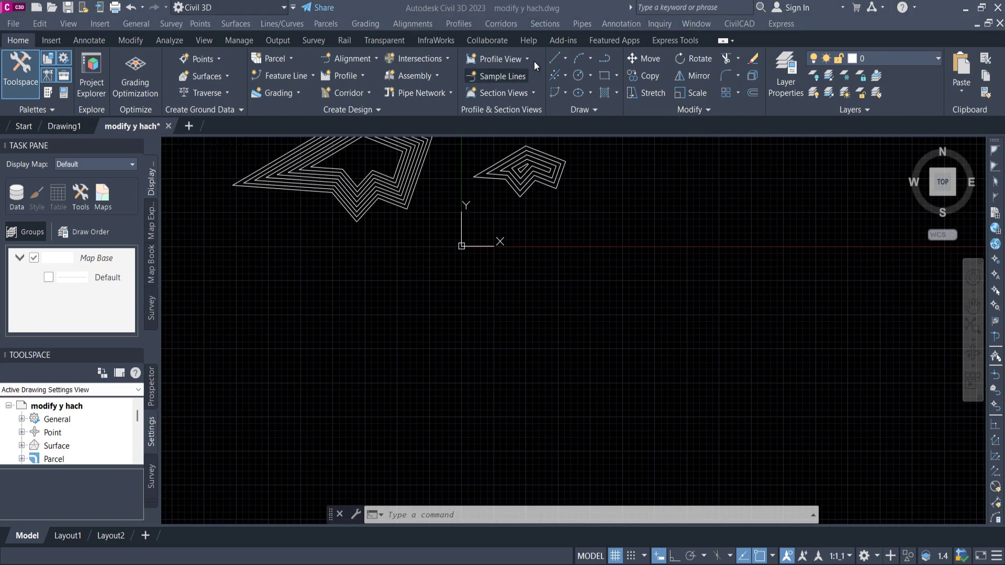
{"action": "left_click", "coordinate": [738, 58]}
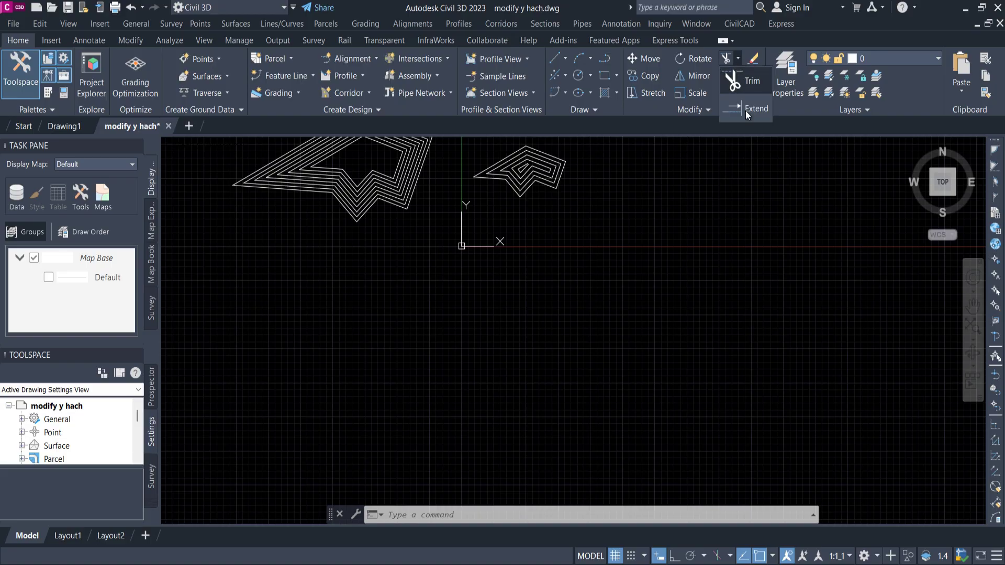
{"action": "key", "text": "Escape"}
{"action": "key", "text": "Escape"}
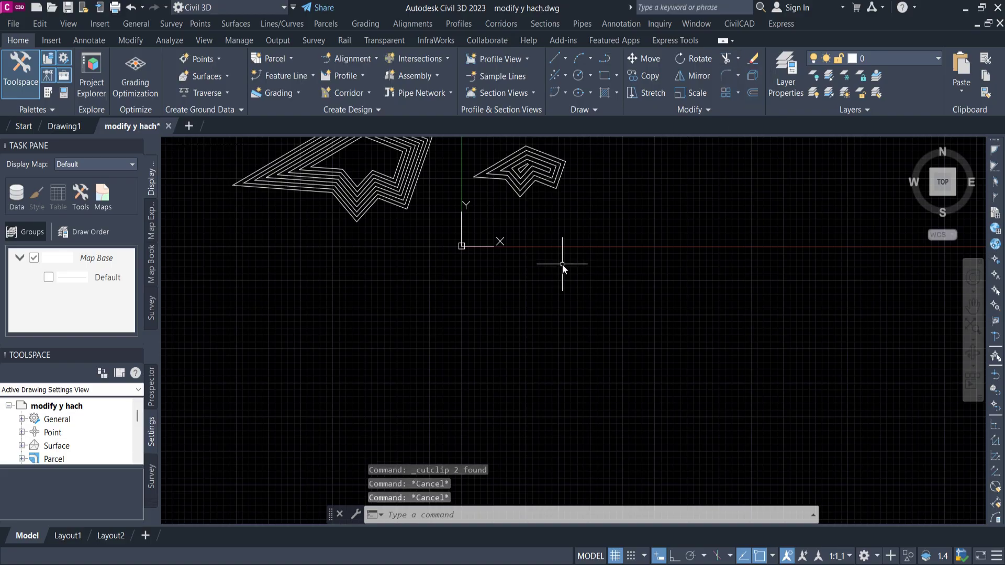
Step: Draw two roughly parallel lines rising toward positive X in the empty area below the origin, one beneath the other
{"action": "type", "text": "l"}
{"action": "key", "text": "Return"}
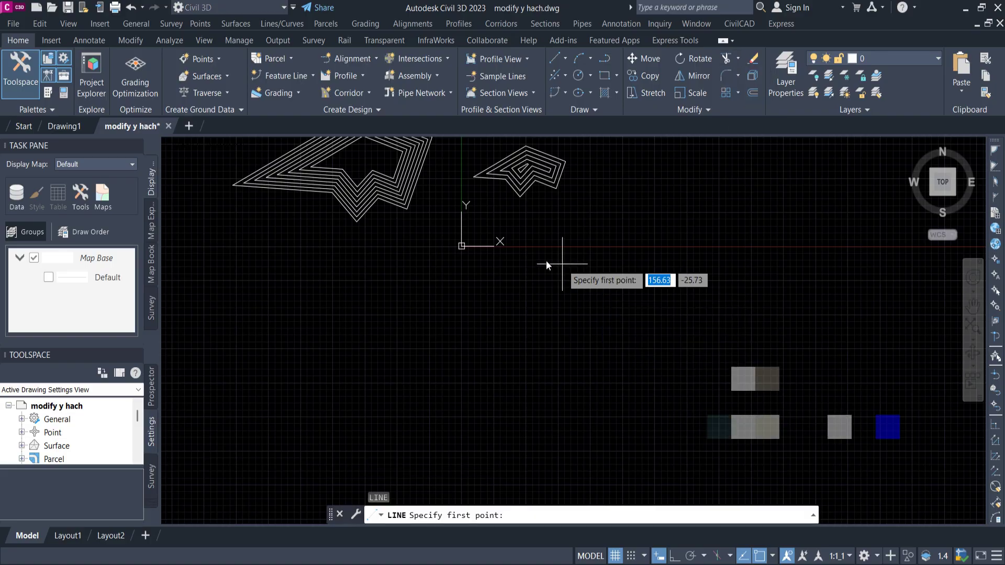
{"action": "left_click", "coordinate": [460, 348]}
{"action": "left_click", "coordinate": [618, 270]}
{"action": "key", "text": "Return"}
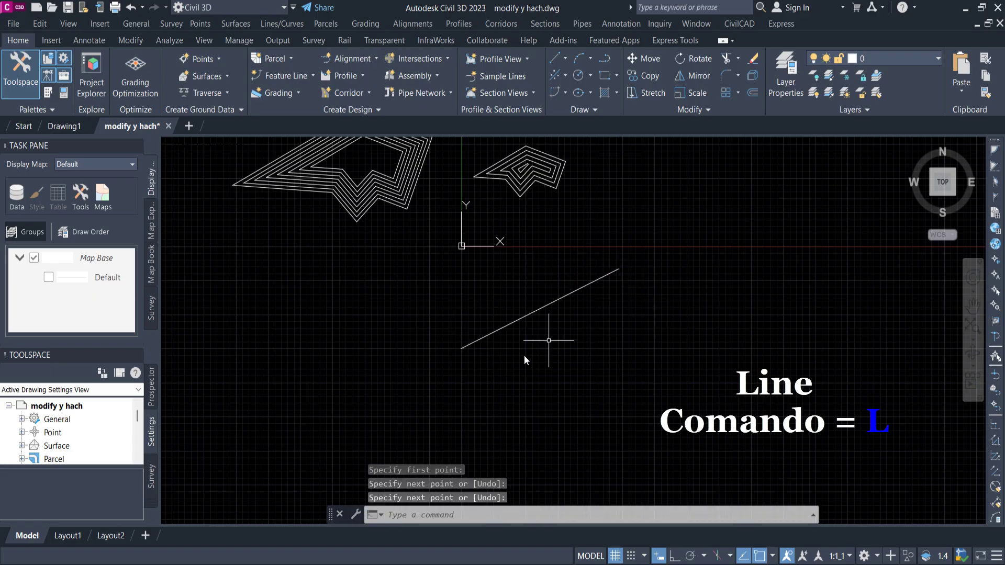
{"action": "key", "text": "Return"}
{"action": "left_click", "coordinate": [478, 404]}
{"action": "left_click", "coordinate": [639, 327]}
{"action": "key", "text": "Return"}
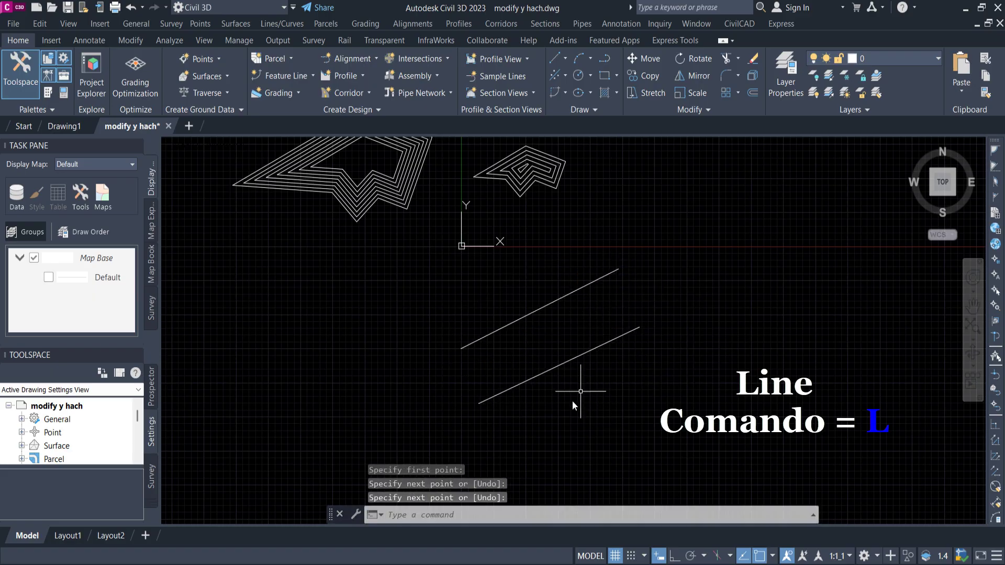
Step: Add two more rising lines below the first two, each reaching farther toward positive X than the one above
{"action": "middle_click_drag", "start_coordinate": [518, 416], "coordinate": [522, 354]}
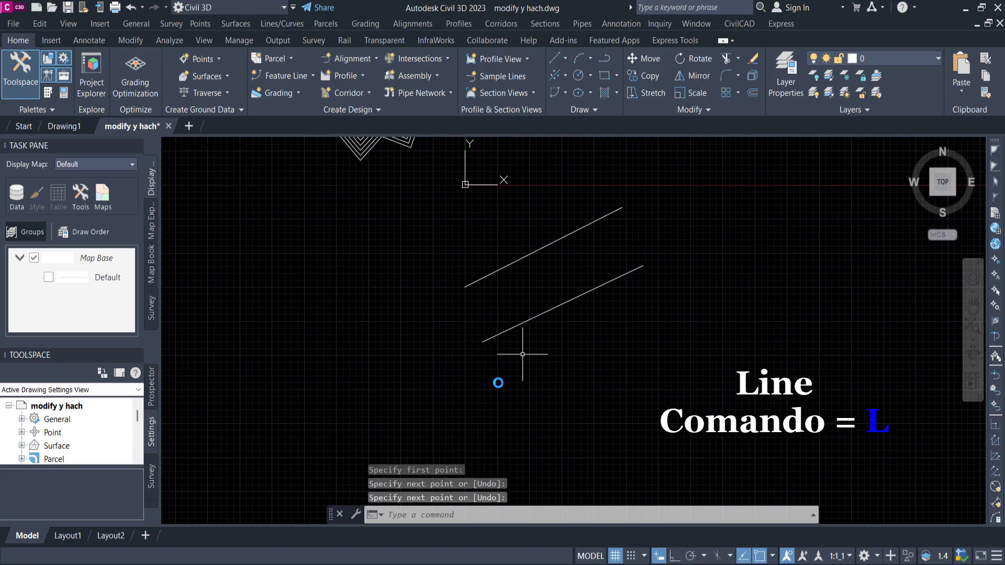
{"action": "key", "text": "Return"}
{"action": "left_click", "coordinate": [491, 399]}
{"action": "left_click", "coordinate": [678, 324]}
{"action": "key", "text": "Return"}
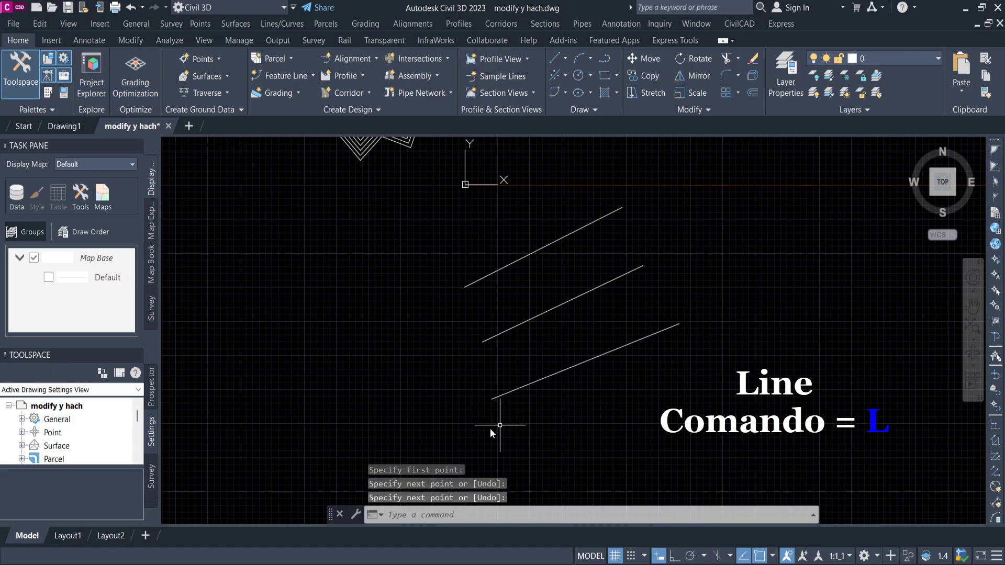
{"action": "key", "text": "Return"}
{"action": "left_click", "coordinate": [494, 440]}
{"action": "left_click", "coordinate": [757, 354]}
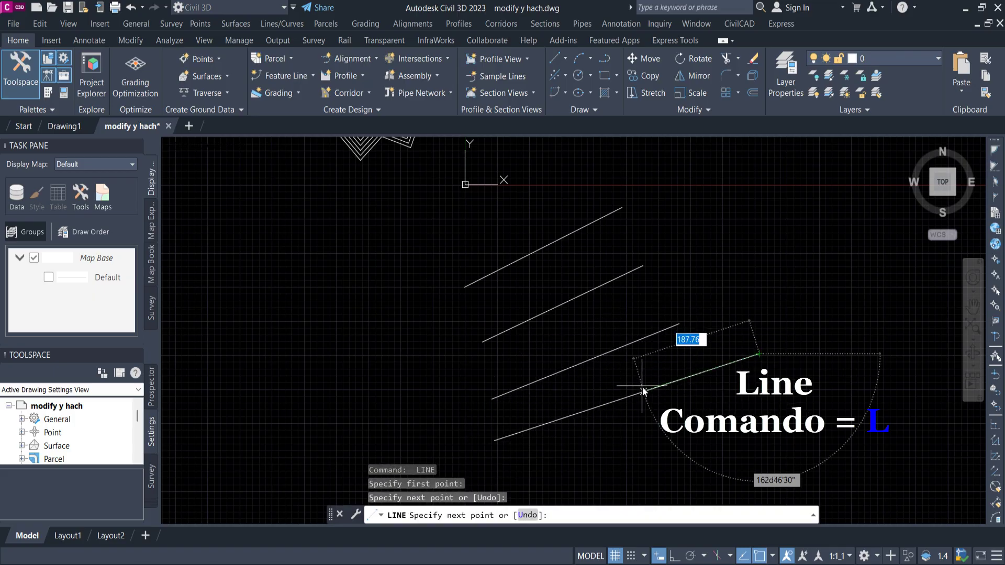
{"action": "key", "text": "Return"}
{"action": "middle_click_drag", "start_coordinate": [559, 371], "coordinate": [530, 368]}
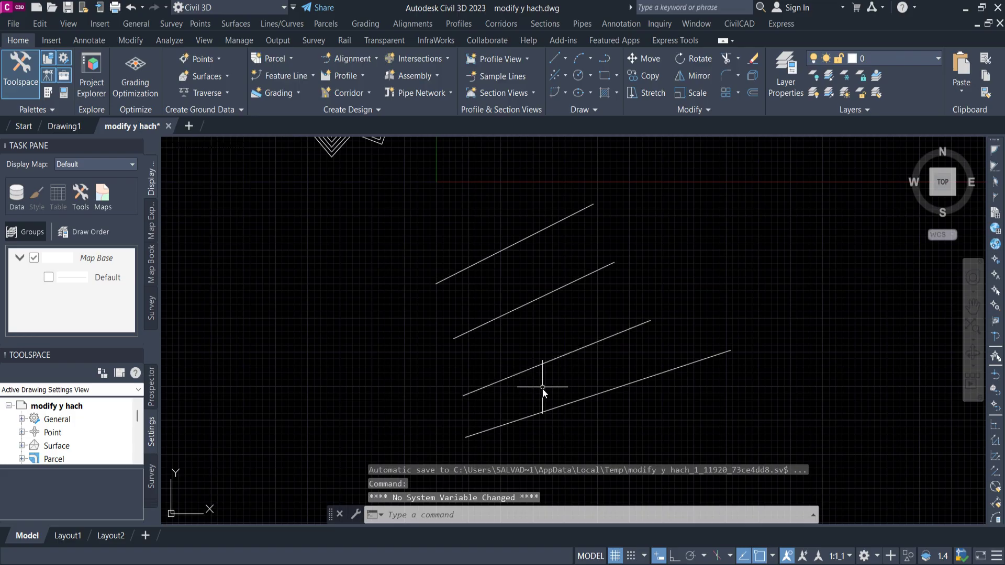
Step: Draw three steep, roughly parallel lines running downward across all four rising lines so their ends overhang the grid
{"action": "key", "text": "Return"}
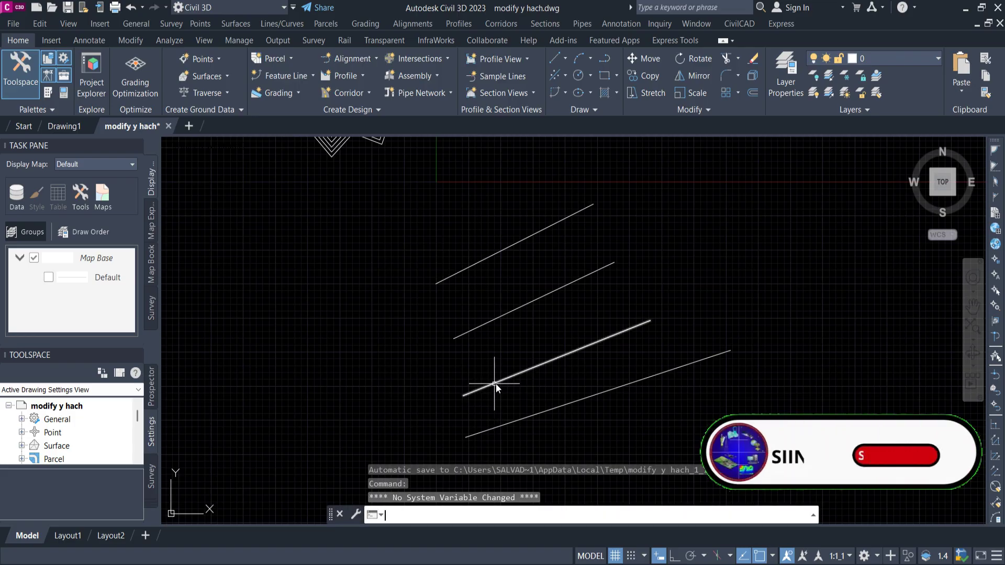
{"action": "left_click", "coordinate": [438, 221]}
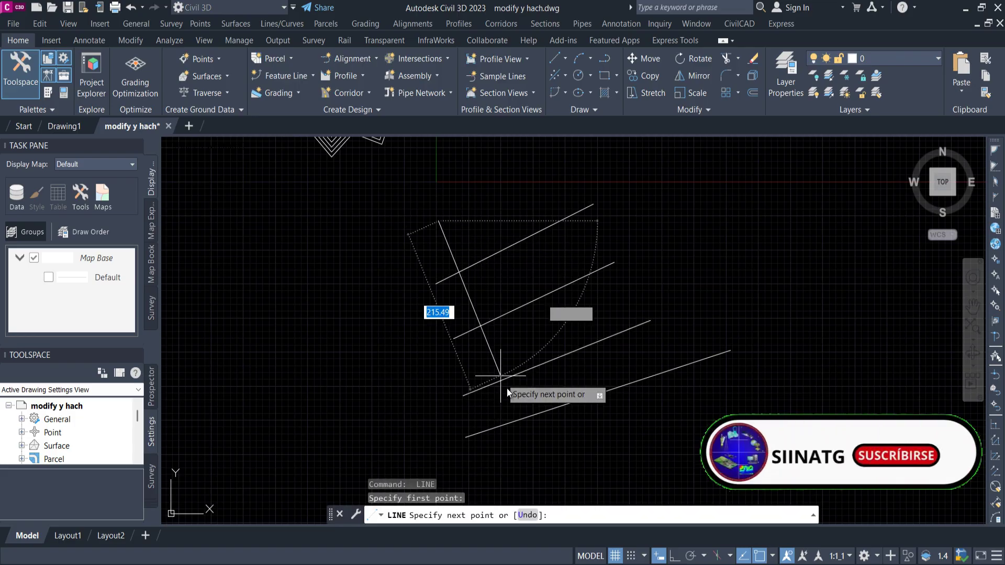
{"action": "left_click", "coordinate": [548, 448]}
{"action": "key", "text": "Return"}
{"action": "key", "text": "Return"}
{"action": "left_click", "coordinate": [494, 209]}
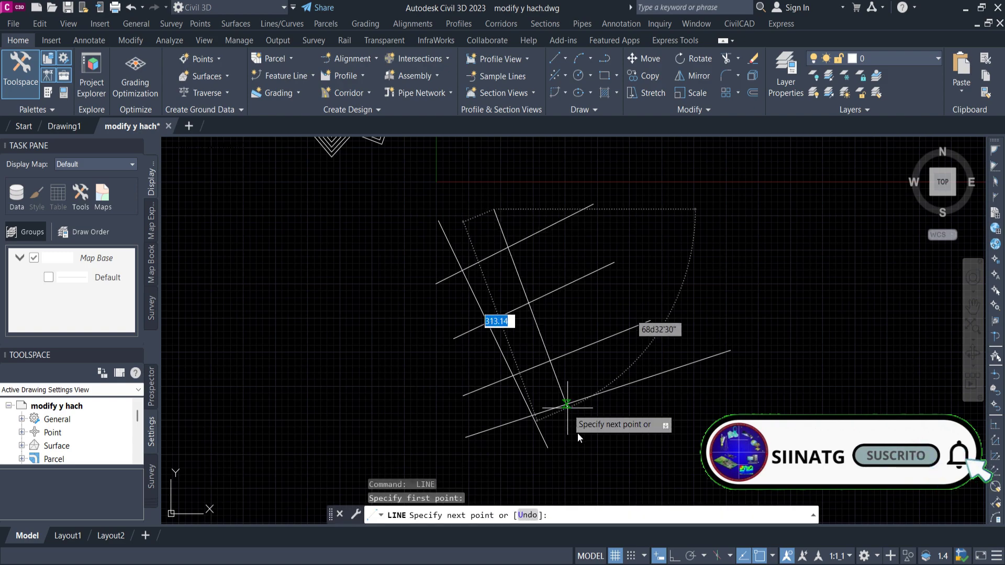
{"action": "left_click", "coordinate": [603, 454]}
{"action": "key", "text": "Return"}
{"action": "key", "text": "Return"}
{"action": "left_click", "coordinate": [539, 177]}
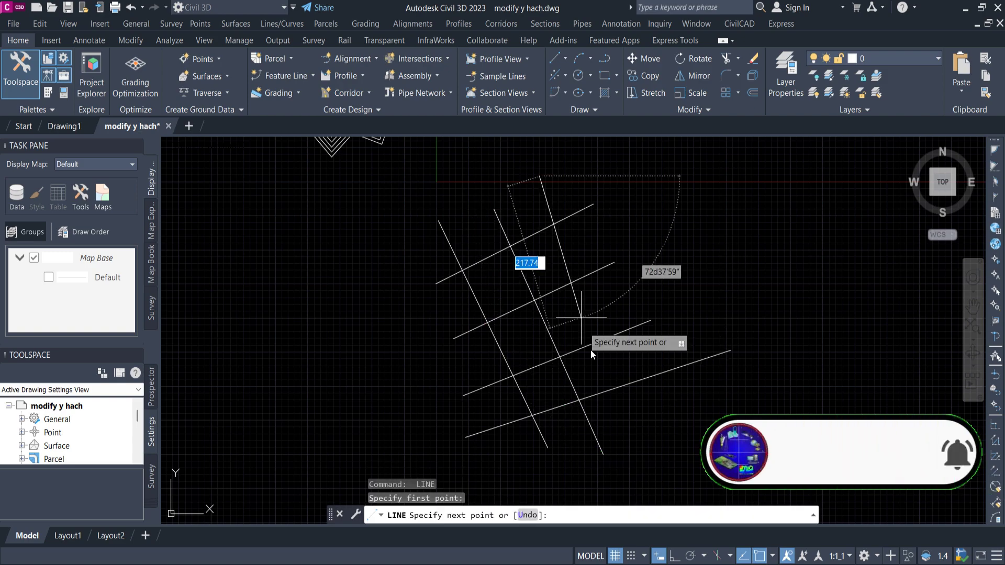
{"action": "key", "text": "Escape"}
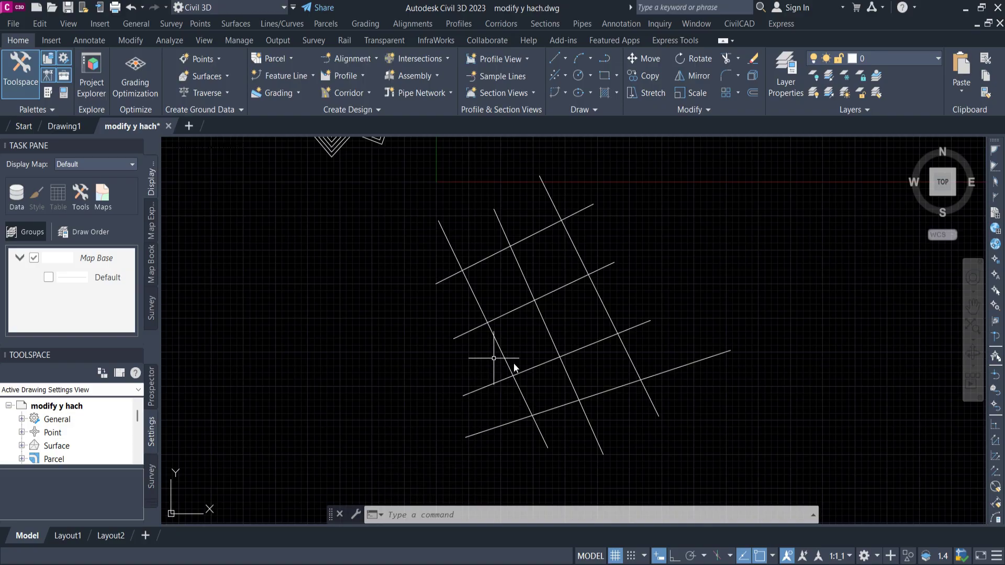
Step: Trim the top overhang of the easternmost steep line and the east overhangs of all four rising lines
{"action": "type", "text": "TR"}
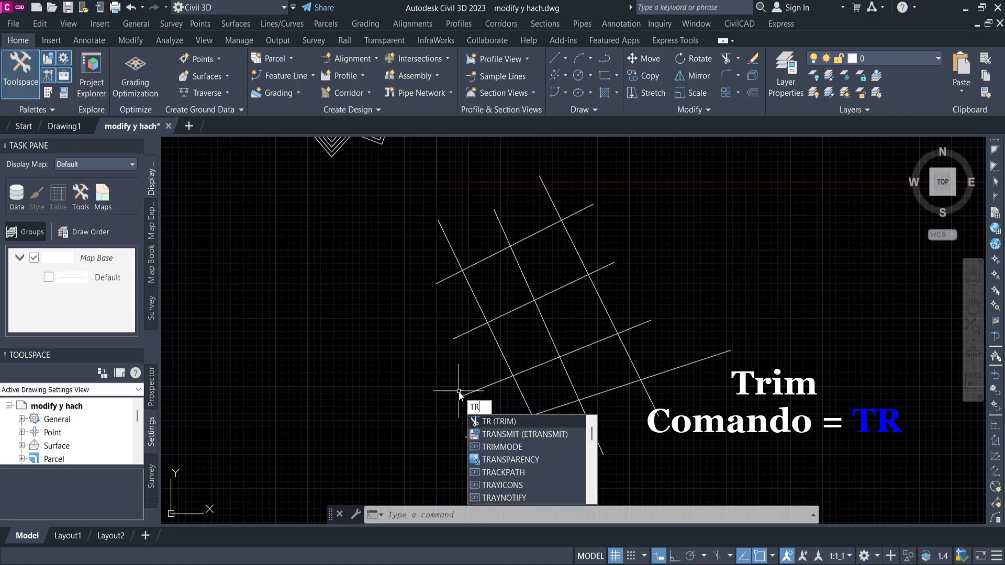
{"action": "key", "text": "Return"}
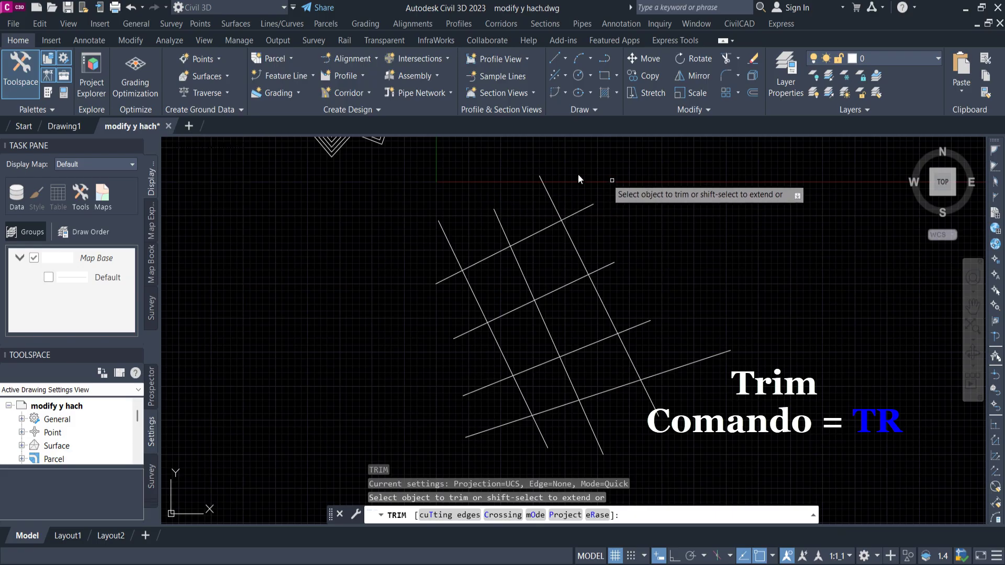
{"action": "left_click", "coordinate": [549, 193]}
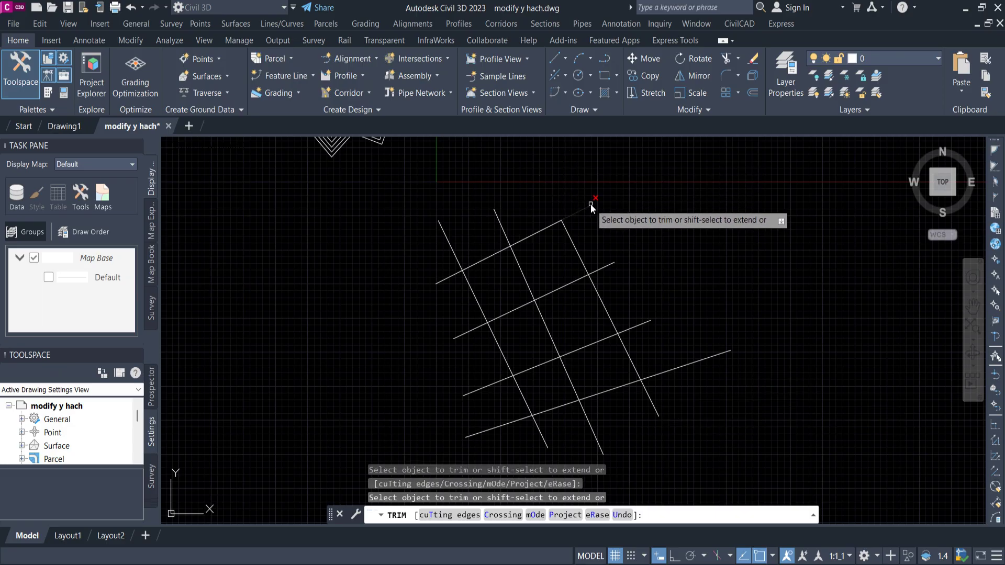
{"action": "left_click", "coordinate": [607, 266]}
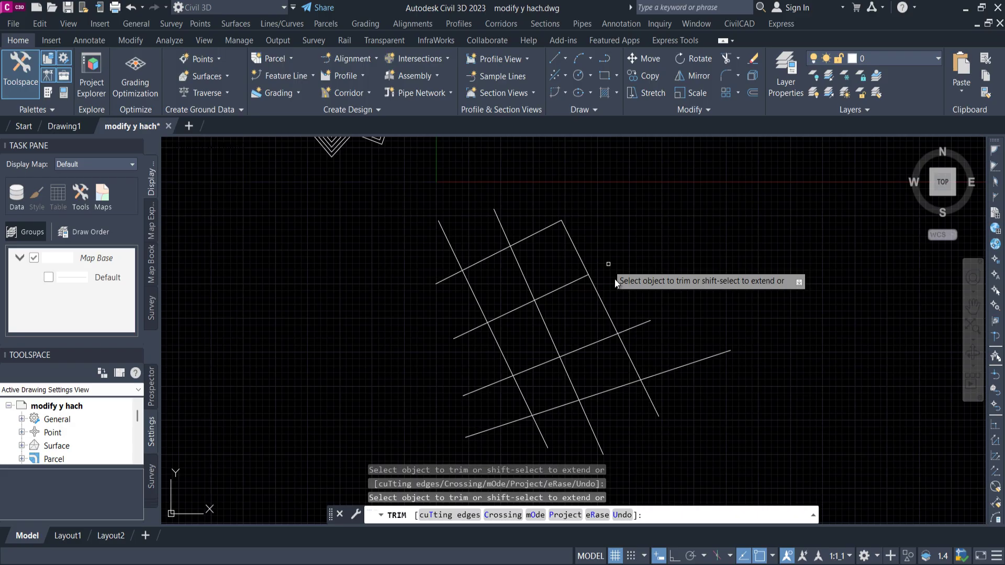
{"action": "left_click", "coordinate": [635, 327]}
{"action": "left_click", "coordinate": [674, 358]}
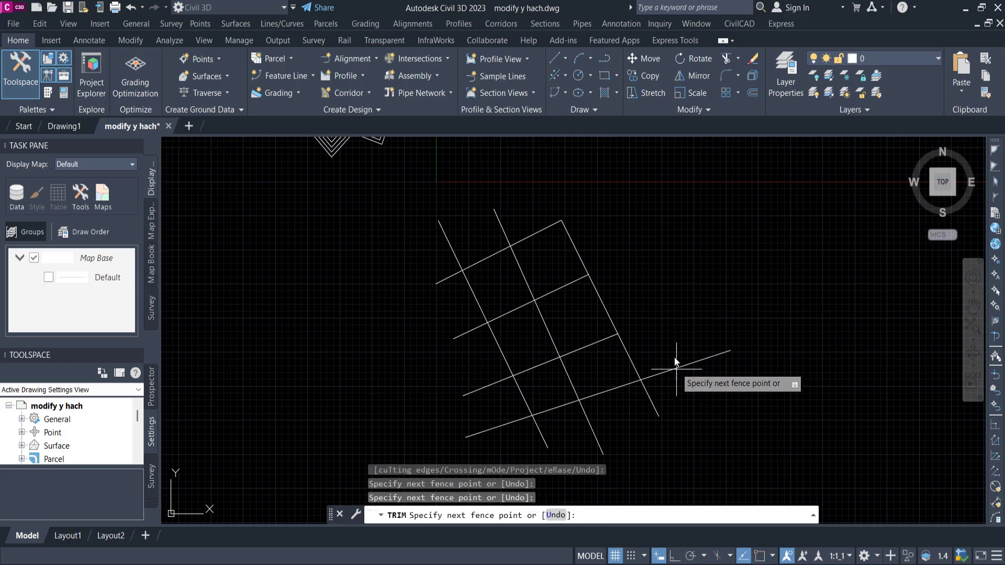
{"action": "key", "text": "Return"}
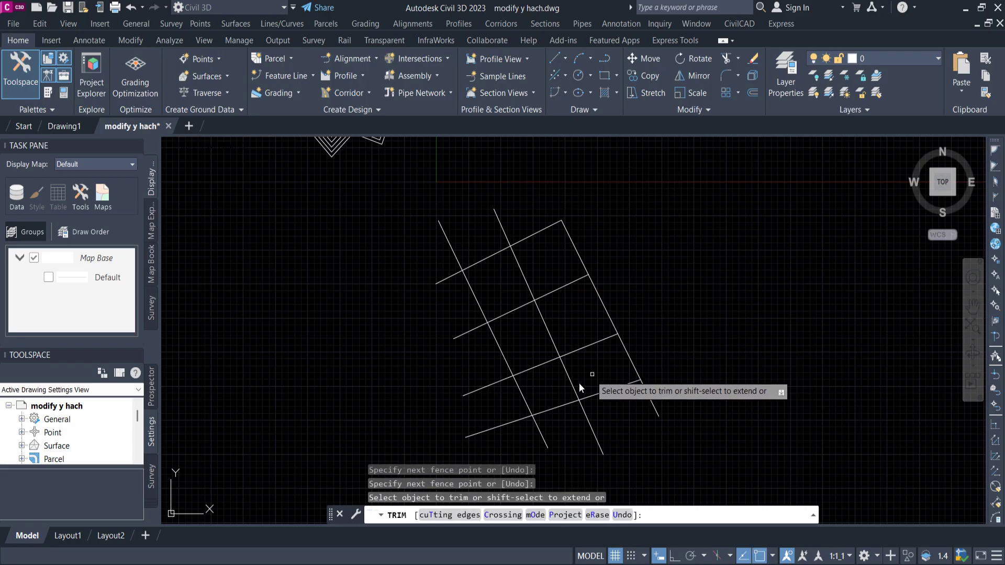
Step: Trim the lower overhangs of the three steep lines and the west overhangs of the four rising lines, using fences
{"action": "left_click", "coordinate": [661, 395]}
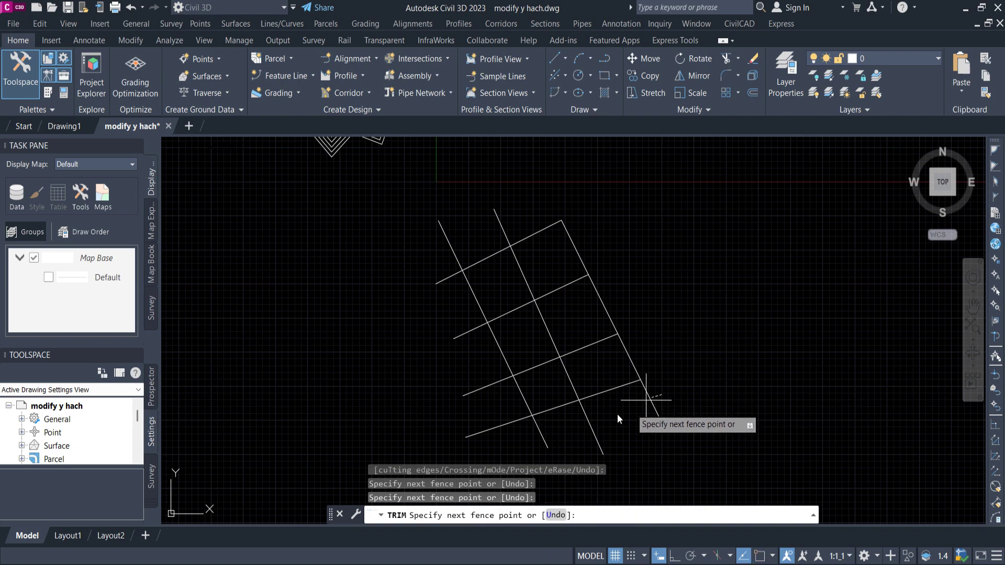
{"action": "key", "text": "Return"}
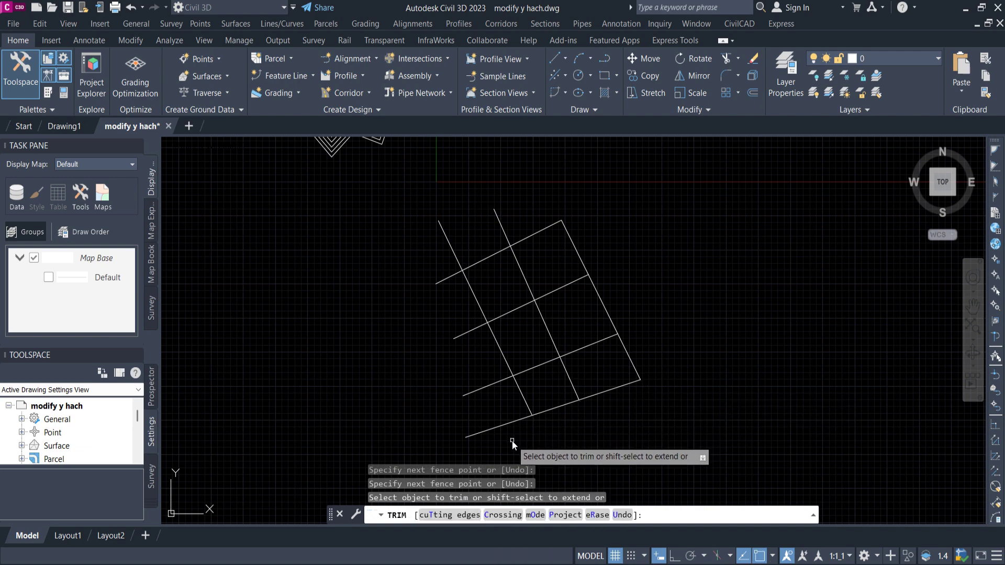
{"action": "left_click", "coordinate": [511, 441]}
{"action": "left_click", "coordinate": [430, 265]}
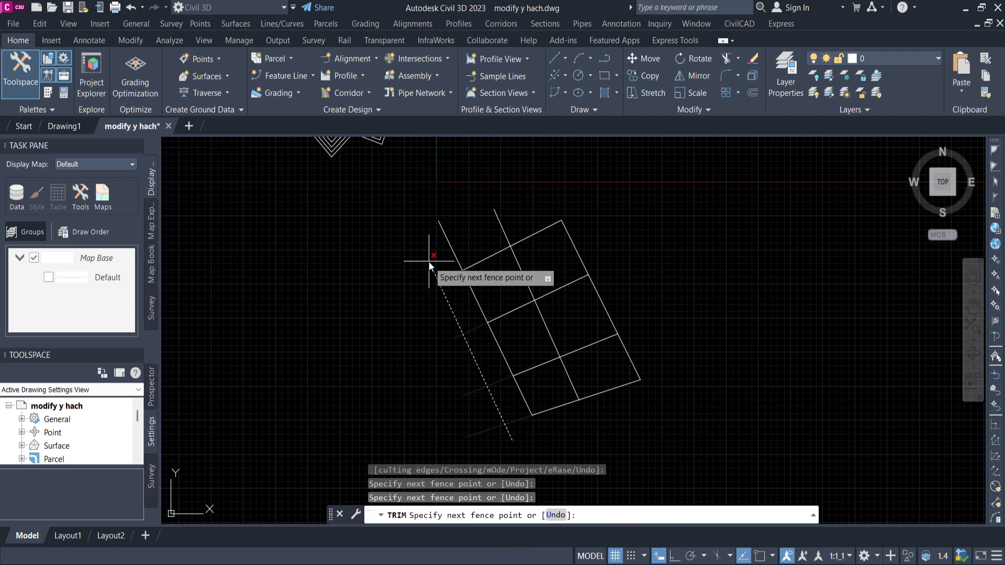
{"action": "key", "text": "Return"}
Step: Fence-trim the top overhangs of the other two steep lines, and end the Trim command
{"action": "left_click", "coordinate": [525, 200]}
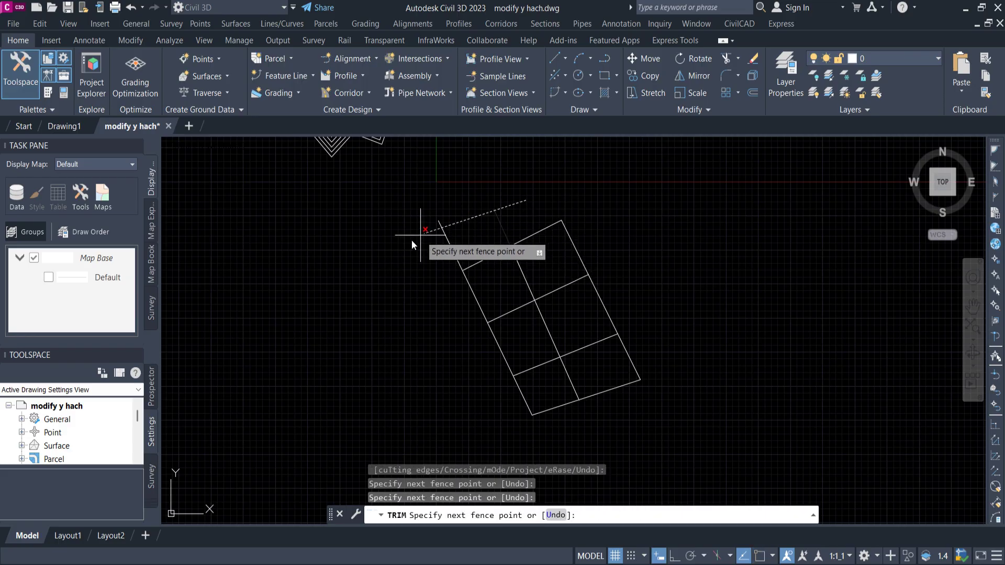
{"action": "left_click", "coordinate": [411, 240]}
{"action": "key", "text": "Return"}
{"action": "key", "text": "Escape"}
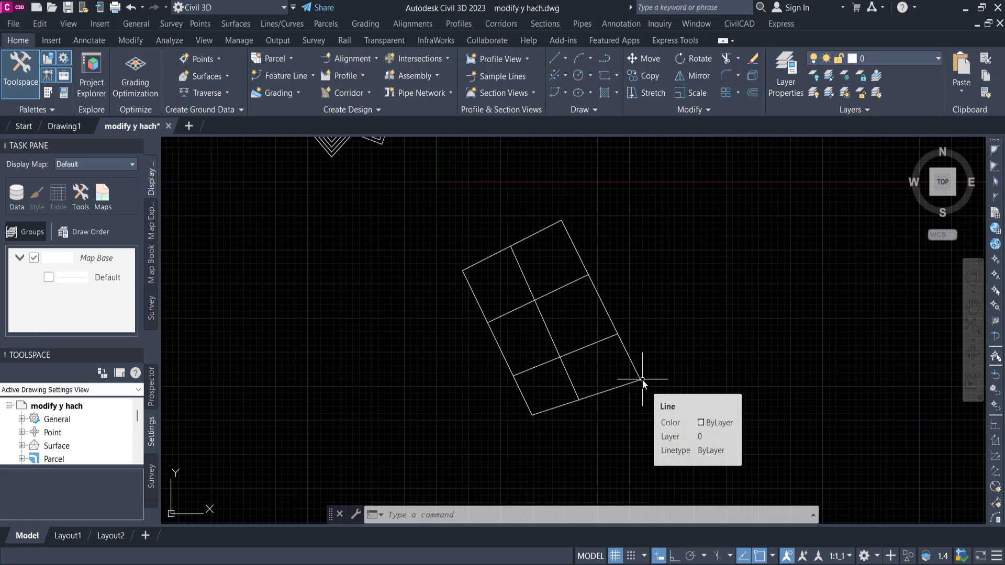
{"action": "key", "text": "Escape"}
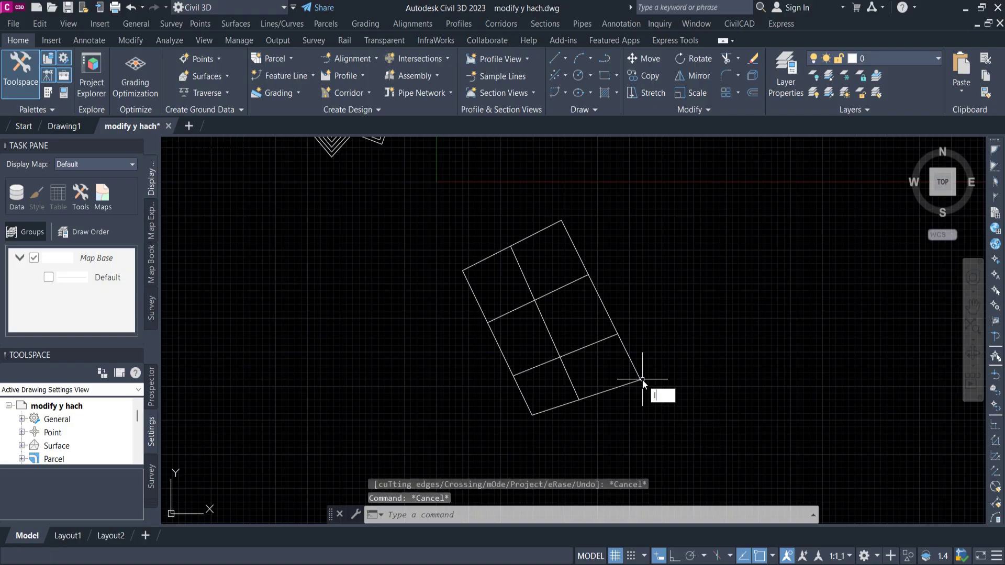
{"action": "type", "text": "l"}
{"action": "key", "text": "Return"}
{"action": "key", "text": "ctrl+x"}
Step: Draw a steep line outside the grid's east side and a second line from its lower end along the south side
{"action": "type", "text": "l"}
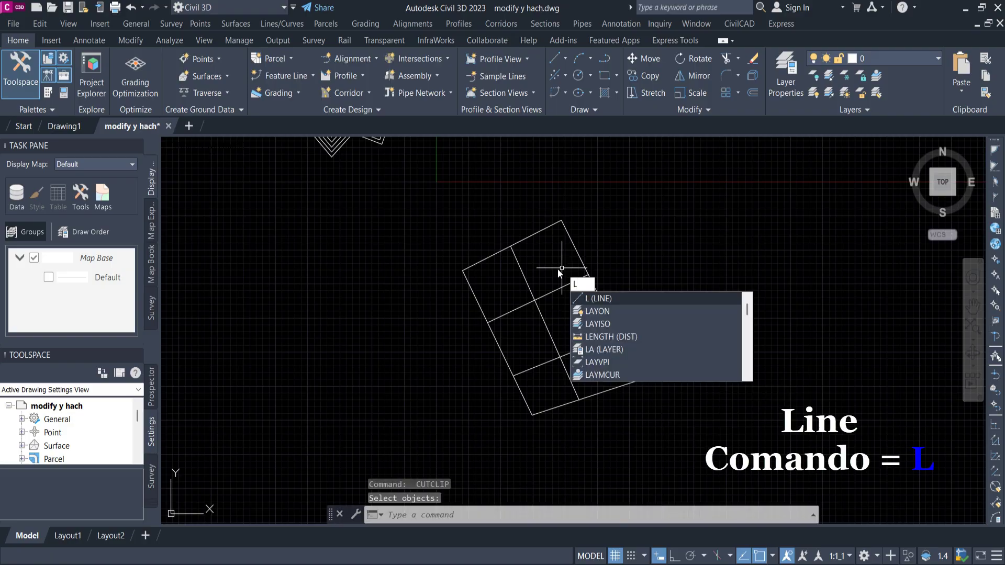
{"action": "key", "text": "Return"}
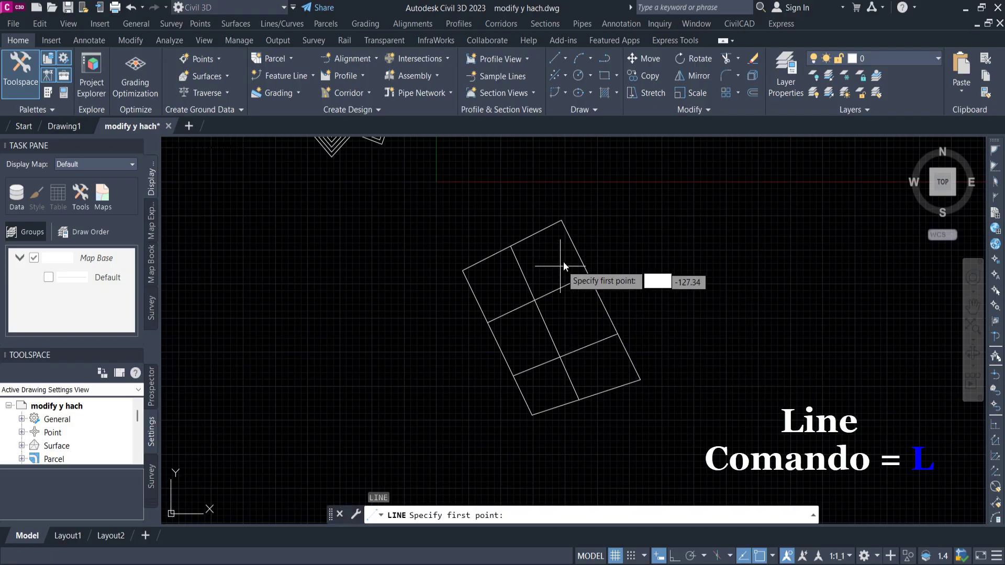
{"action": "left_click", "coordinate": [585, 183]}
{"action": "left_click", "coordinate": [694, 377]}
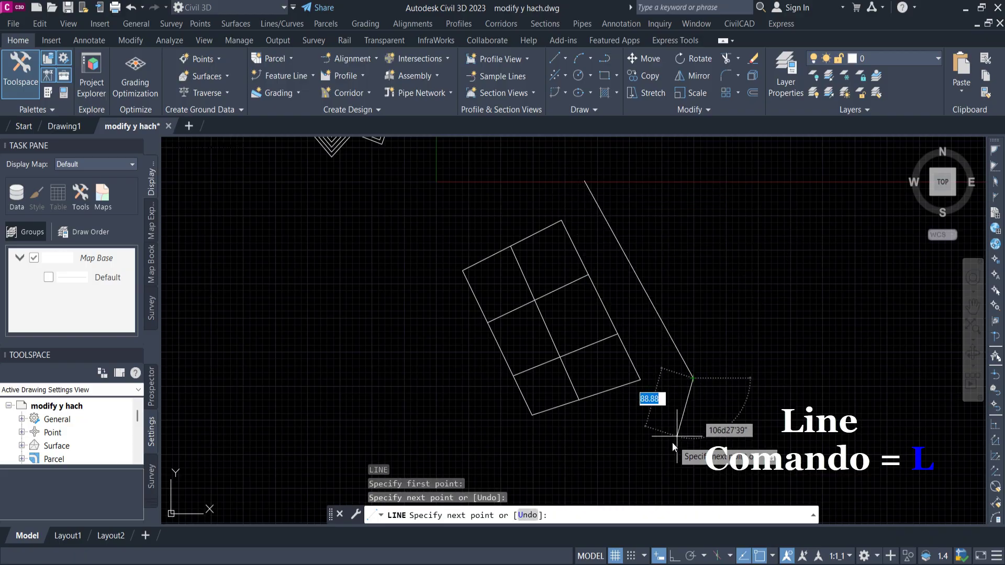
{"action": "key", "text": "Return"}
{"action": "middle_click_drag", "start_coordinate": [678, 417], "coordinate": [680, 332]}
{"action": "key", "text": "Return"}
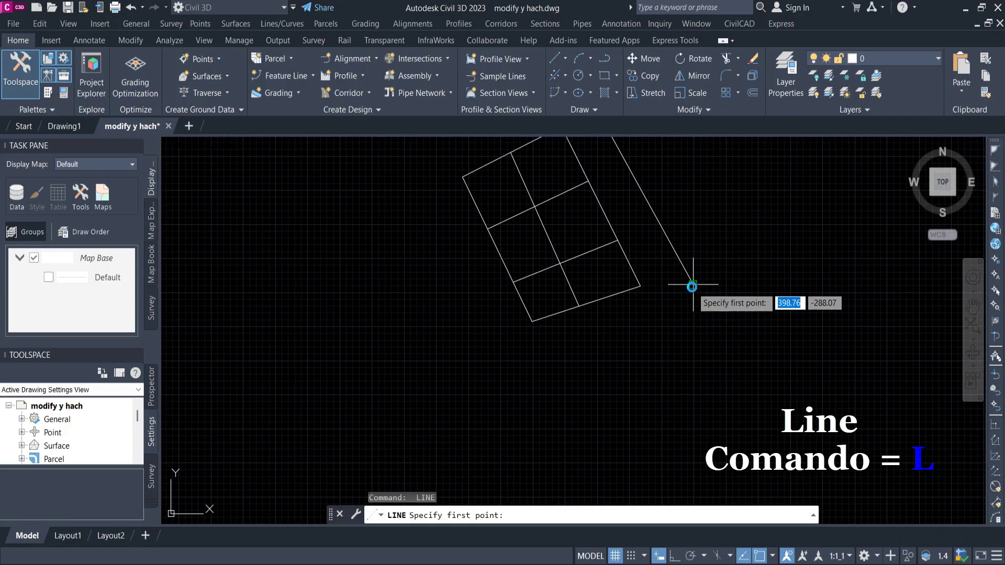
{"action": "left_click", "coordinate": [693, 285]}
{"action": "left_click", "coordinate": [509, 384]}
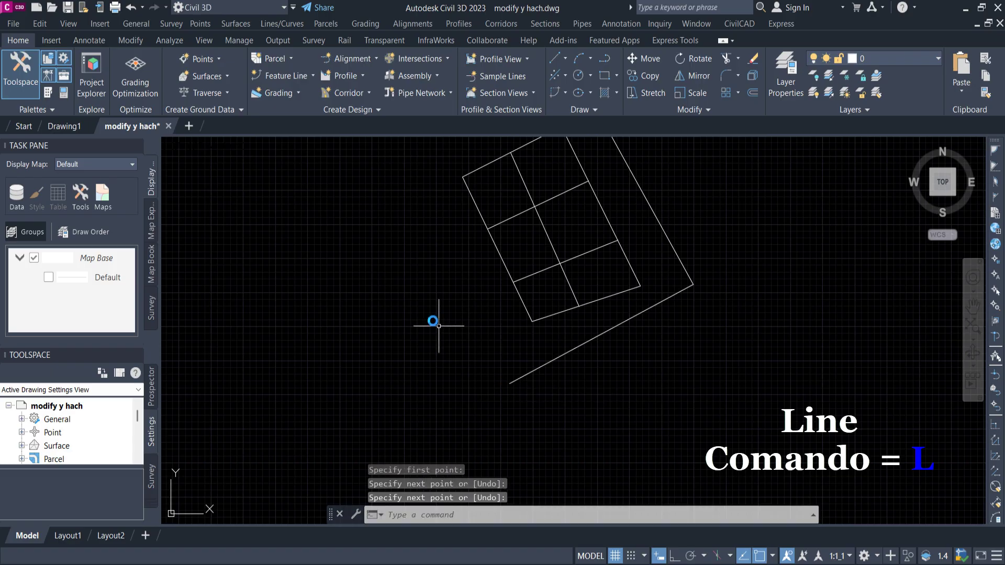
{"action": "key", "text": "Return"}
Step: Close the outer frame around the grid with a line along the west side and another along the north side
{"action": "key", "text": "Return"}
{"action": "left_click", "coordinate": [398, 196]}
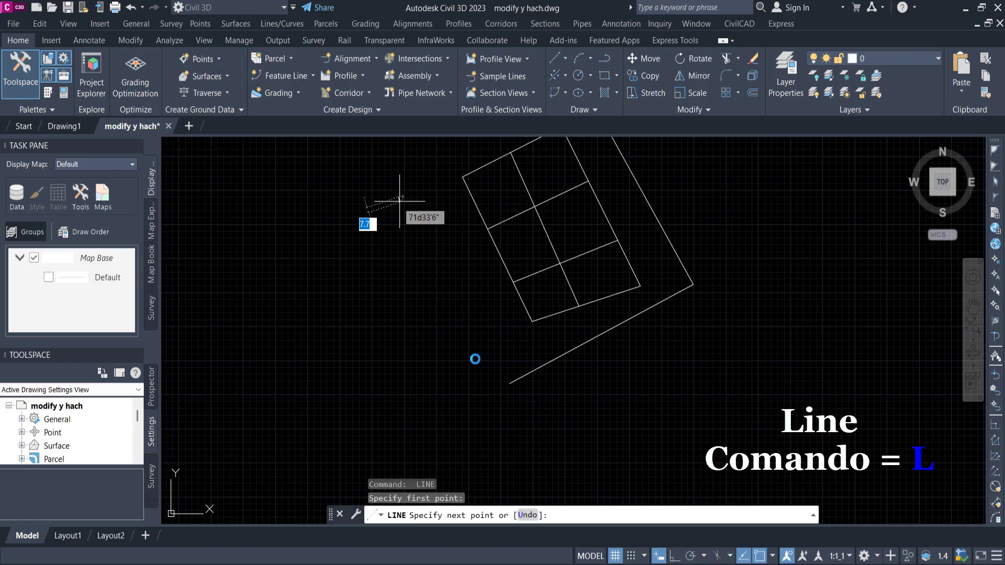
{"action": "left_click", "coordinate": [509, 383]}
{"action": "key", "text": "Return"}
{"action": "middle_click_drag", "start_coordinate": [419, 269], "coordinate": [412, 322]}
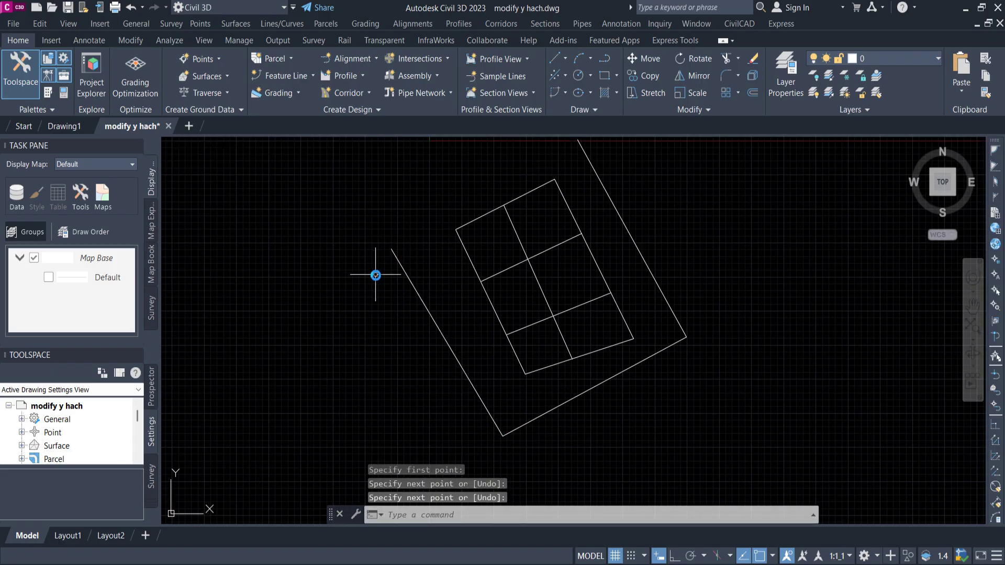
{"action": "key", "text": "Return"}
{"action": "left_click", "coordinate": [388, 246]}
{"action": "middle_click_drag", "start_coordinate": [388, 245], "coordinate": [354, 308]}
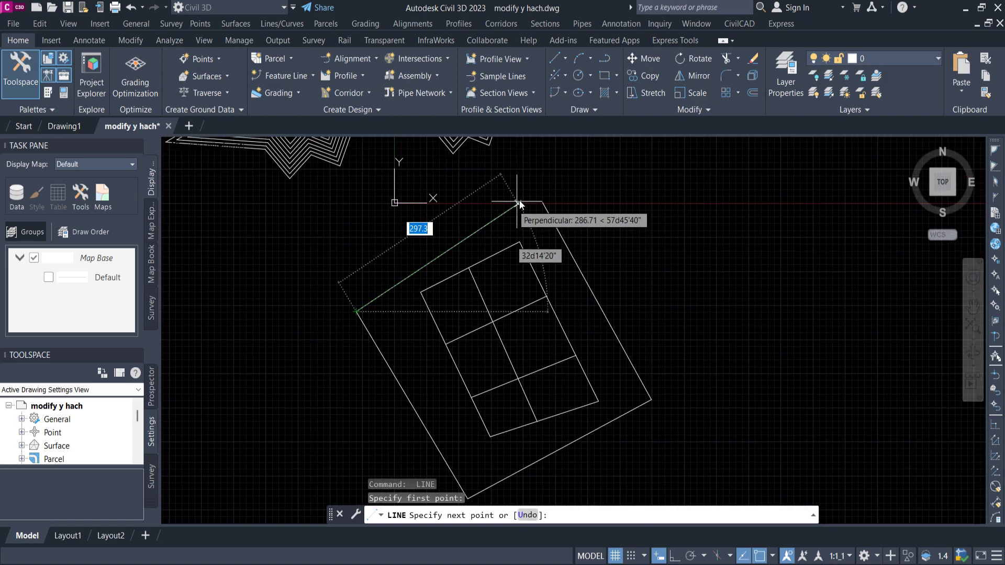
{"action": "left_click", "coordinate": [538, 202]}
{"action": "key", "text": "Escape"}
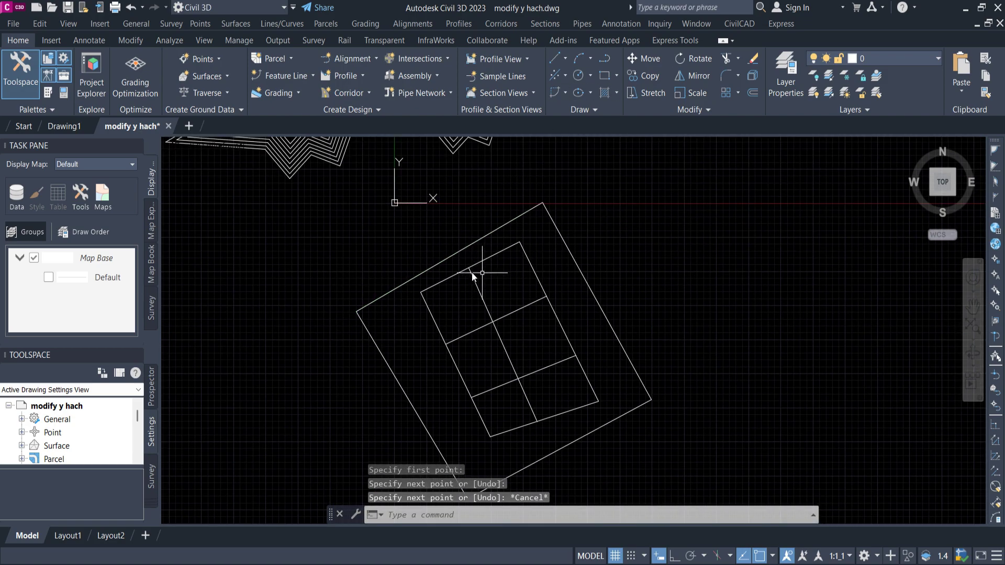
Step: Extend both ends of the middle steep line and of the two southern rising lines to the outer frame
{"action": "mouse_move", "coordinate": [459, 289]}
{"action": "middle_mouse_down"}
{"action": "mouse_move", "coordinate": [525, 195]}
{"action": "mouse_move", "coordinate": [520, 211]}
{"action": "middle_mouse_up"}
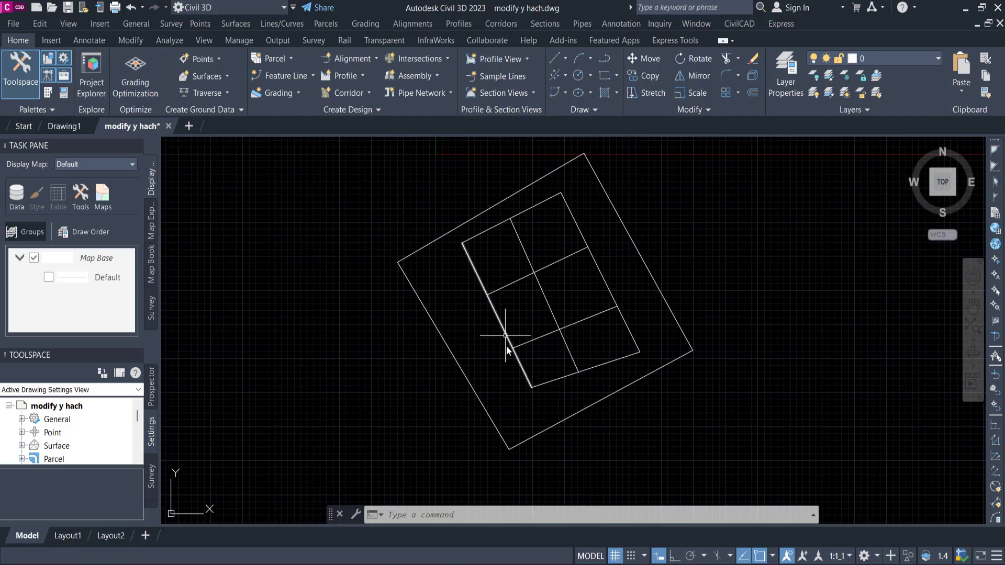
{"action": "type", "text": "EX"}
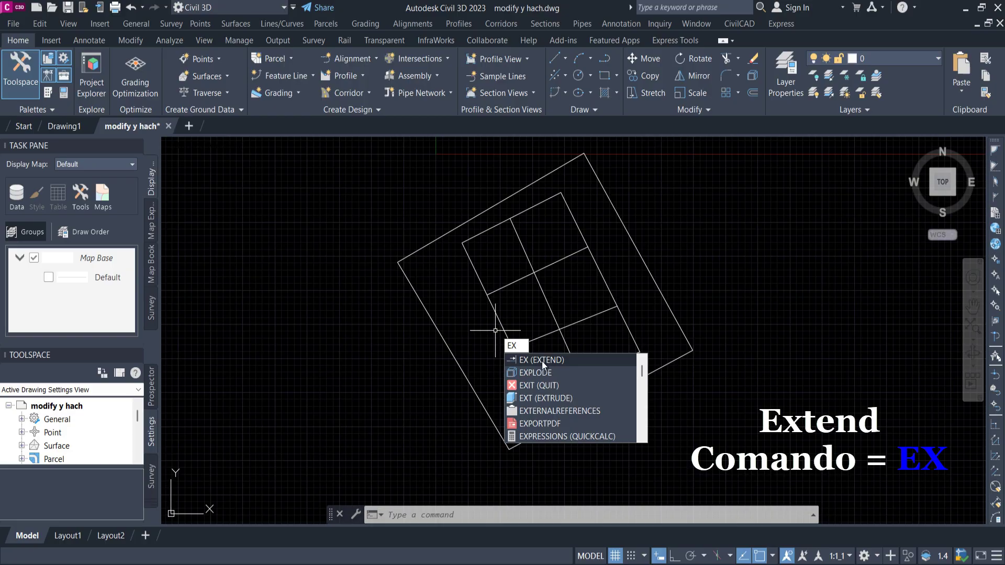
{"action": "left_click", "coordinate": [541, 360]}
{"action": "left_click", "coordinate": [517, 236]}
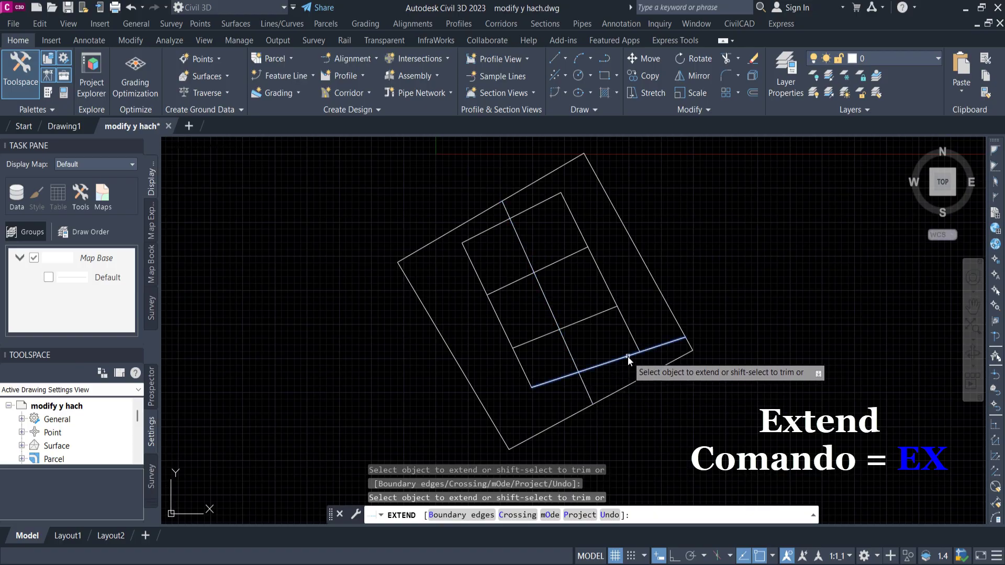
{"action": "left_click", "coordinate": [628, 357]}
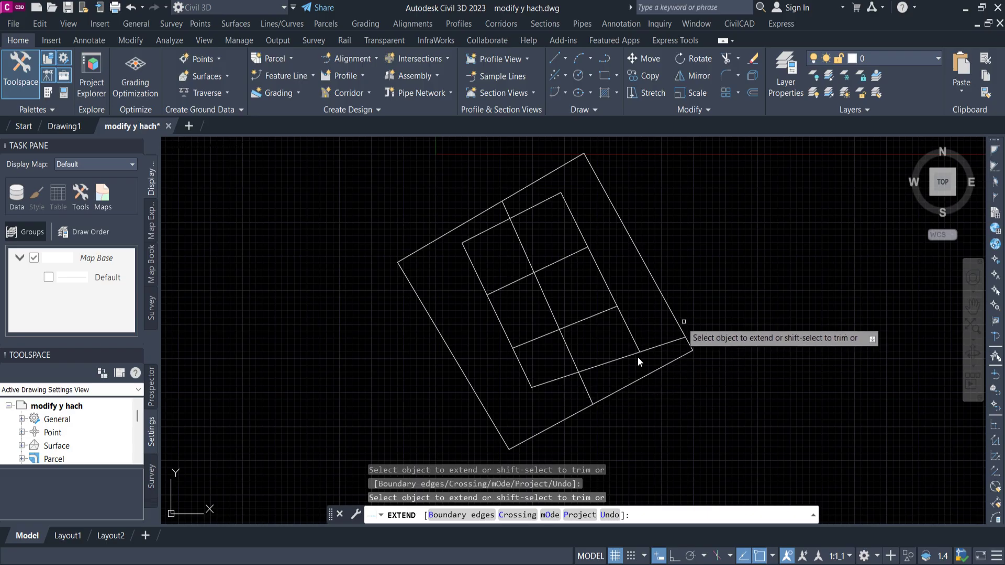
{"action": "left_click", "coordinate": [546, 381]}
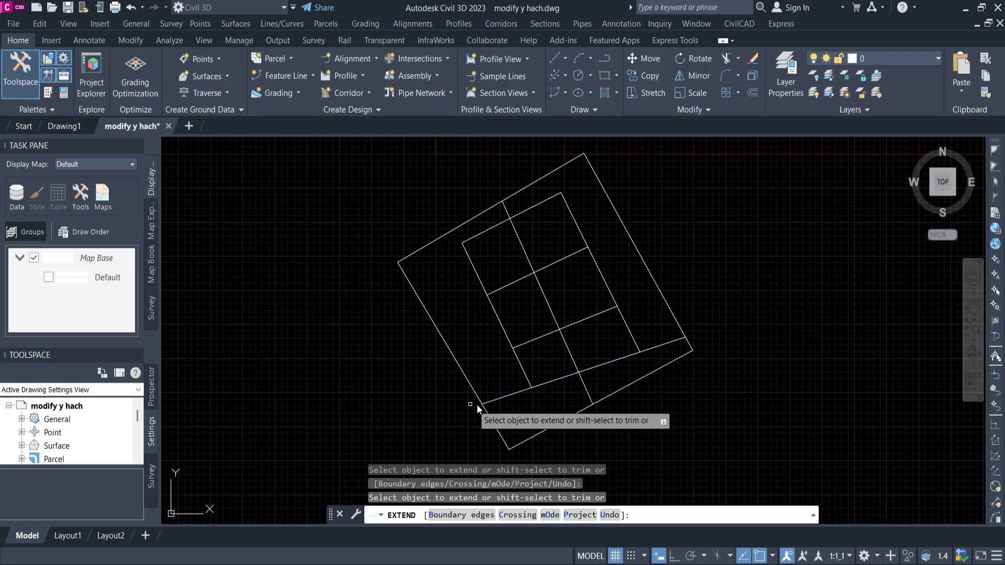
{"action": "left_click", "coordinate": [523, 346]}
{"action": "left_click", "coordinate": [600, 315]}
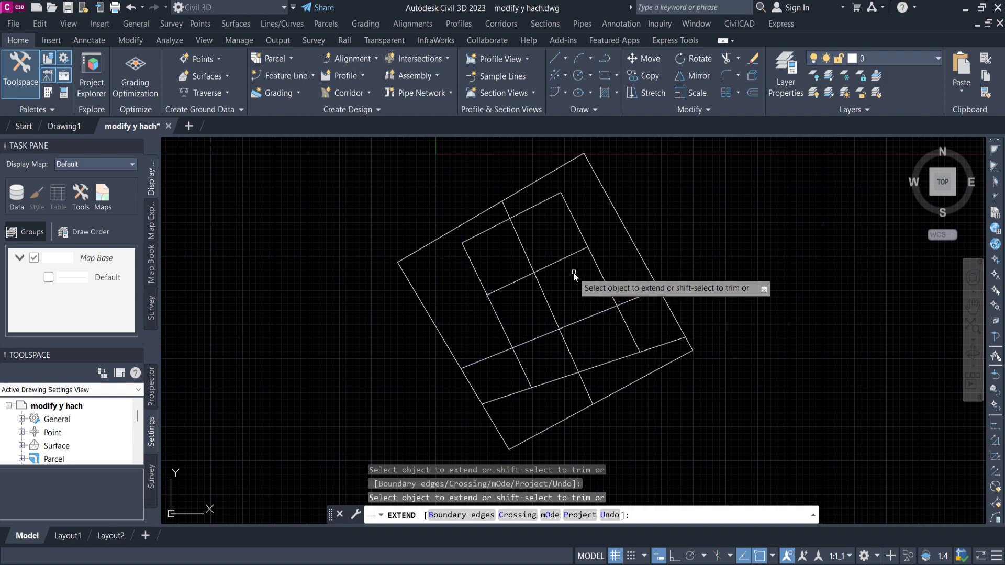
Step: Extend the two northern rising lines at both ends and the outer steep lines' upper ends to the frame, and end Extend
{"action": "left_click", "coordinate": [566, 257]}
{"action": "left_click", "coordinate": [542, 203]}
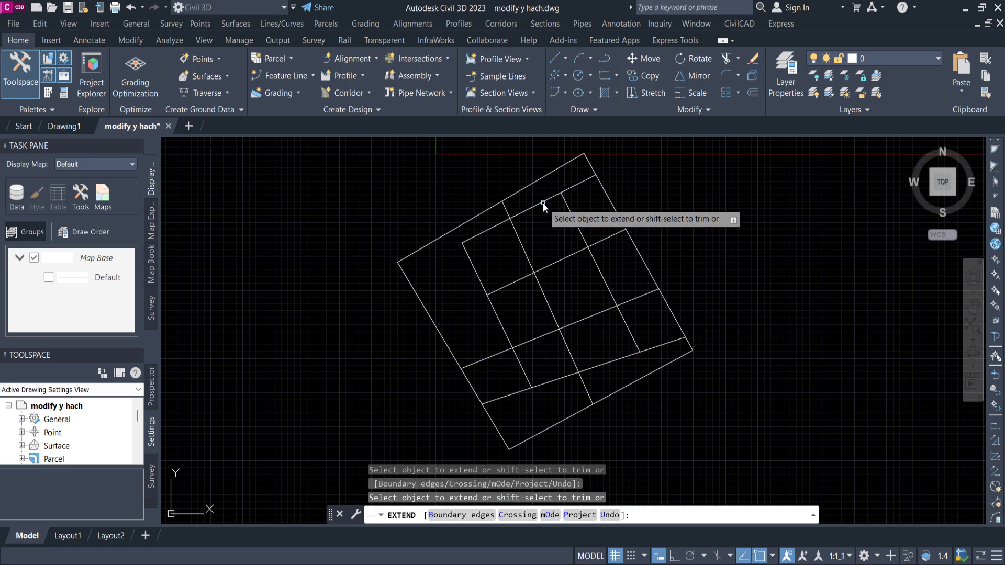
{"action": "left_click", "coordinate": [479, 234]}
{"action": "left_click", "coordinate": [483, 292]}
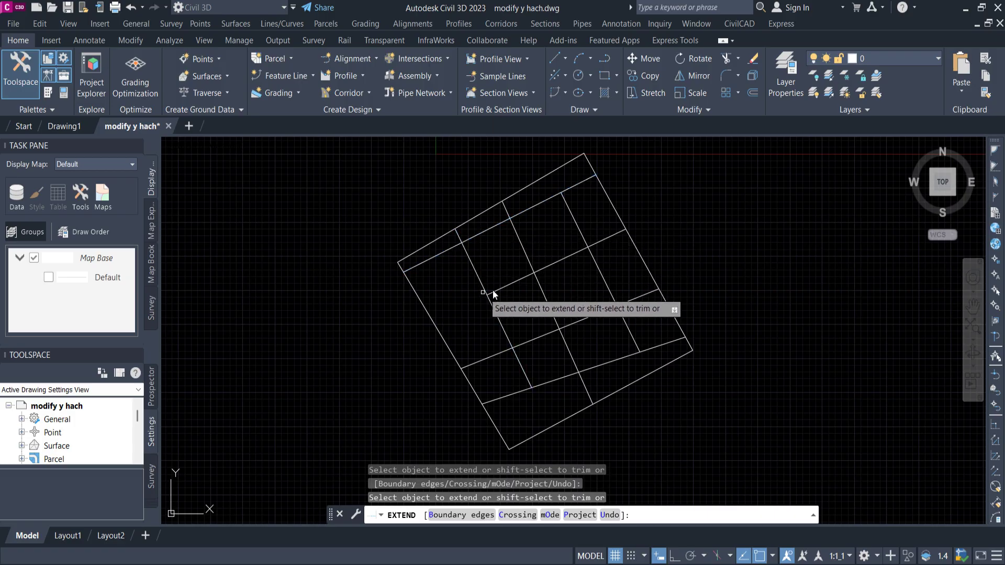
{"action": "left_click", "coordinate": [499, 285]}
{"action": "left_click", "coordinate": [498, 309]}
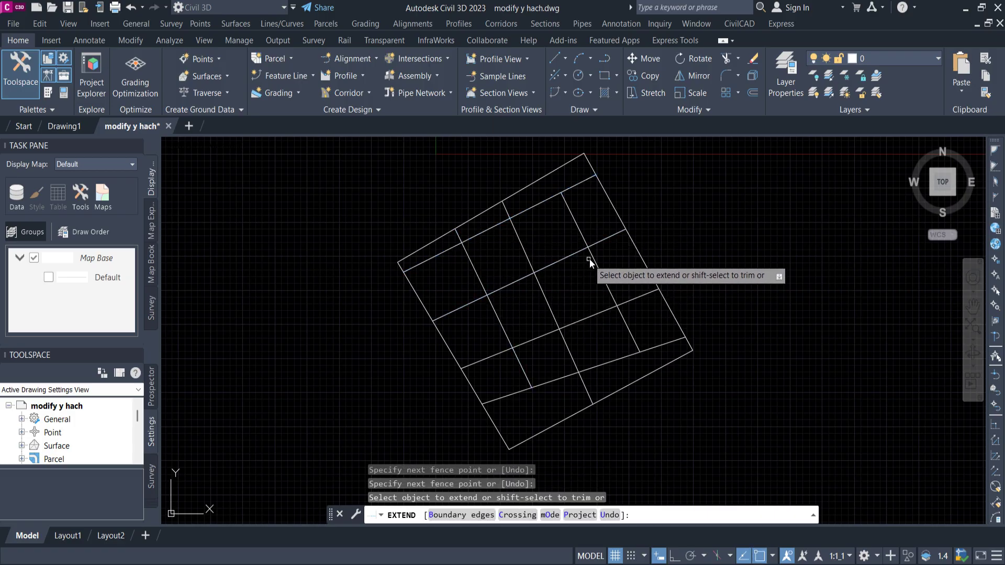
{"action": "left_click", "coordinate": [577, 226]}
{"action": "key", "text": "Return"}
Step: Review the extended grid and the nested offset polygons north of it
{"action": "middle_click_drag", "start_coordinate": [577, 308], "coordinate": [565, 306]}
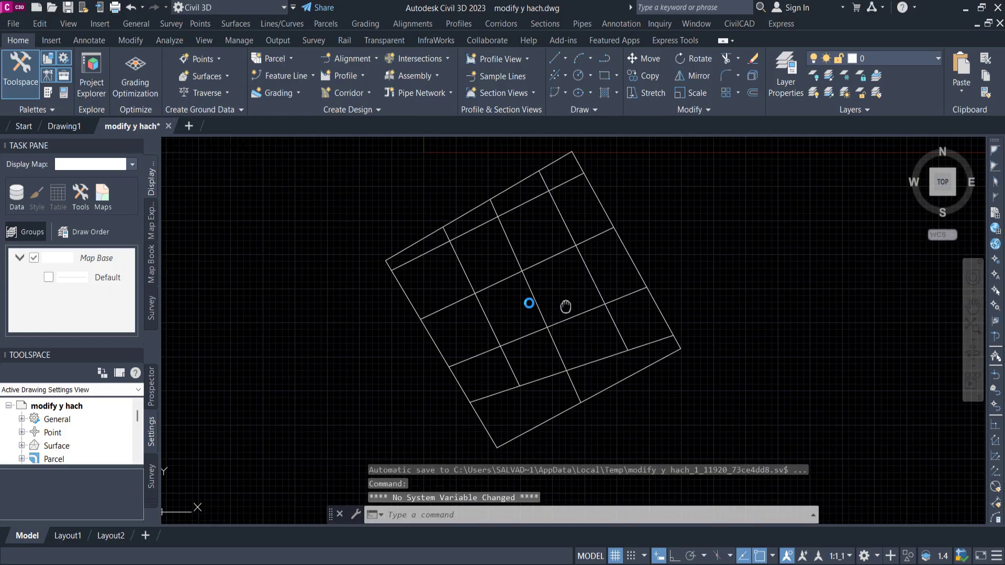
{"action": "scroll", "coordinate": [507, 326], "scroll_direction": "down", "scroll_amount": 3}
{"action": "scroll", "coordinate": [445, 277], "scroll_direction": "up", "scroll_amount": 4}
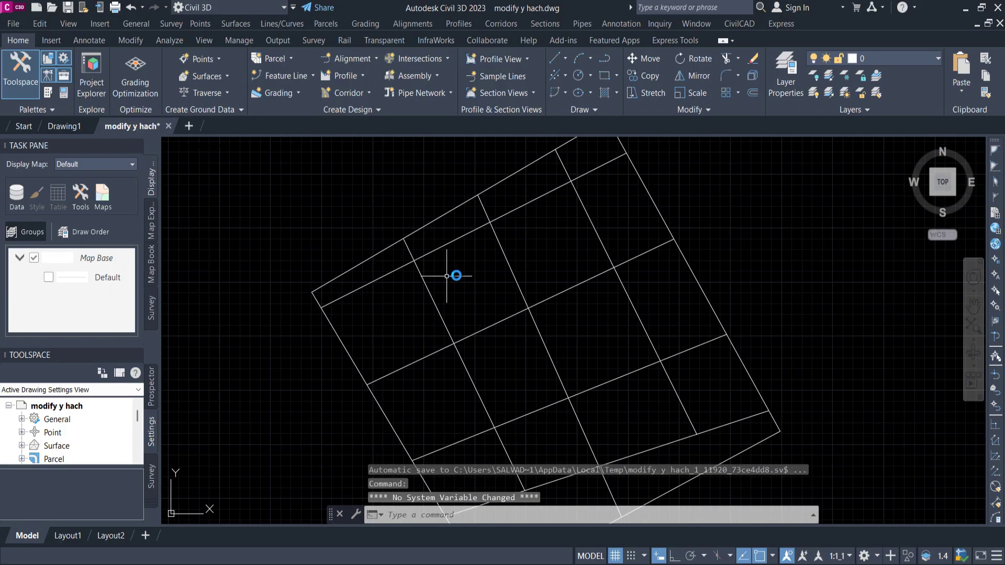
{"action": "scroll", "coordinate": [458, 274], "scroll_direction": "down", "scroll_amount": 4}
{"action": "scroll", "coordinate": [458, 272], "scroll_direction": "up", "scroll_amount": 1}
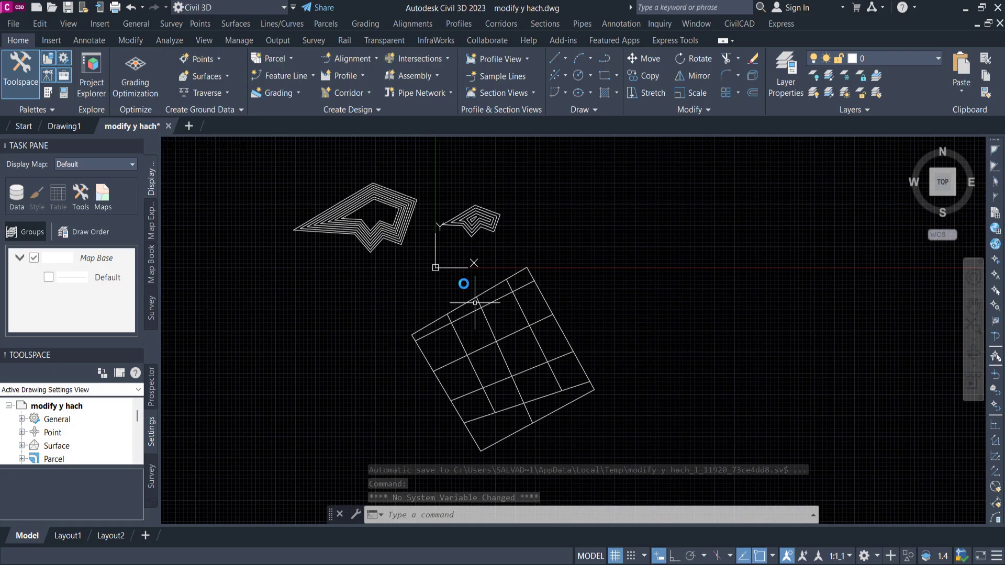
{"action": "scroll", "coordinate": [467, 277], "scroll_direction": "up", "scroll_amount": 4}
{"action": "middle_click_drag", "start_coordinate": [469, 279], "coordinate": [521, 490]}
{"action": "middle_click_drag", "start_coordinate": [582, 415], "coordinate": [586, 435]}
{"action": "middle_click_drag", "start_coordinate": [633, 274], "coordinate": [637, 385]}
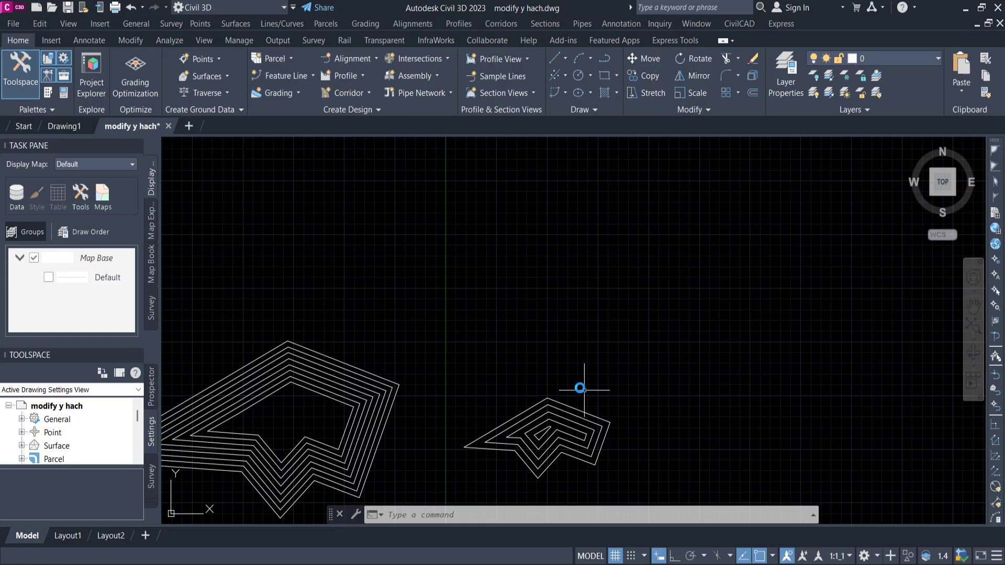
Step: Switch to Drawing1 and locate the rectangular array of squares
{"action": "key", "text": "ctrl+Tab"}
{"action": "mouse_move", "coordinate": [714, 294]}
{"action": "middle_mouse_down"}
{"action": "mouse_move", "coordinate": [592, 218]}
{"action": "mouse_move", "coordinate": [510, 267]}
{"action": "middle_mouse_up"}
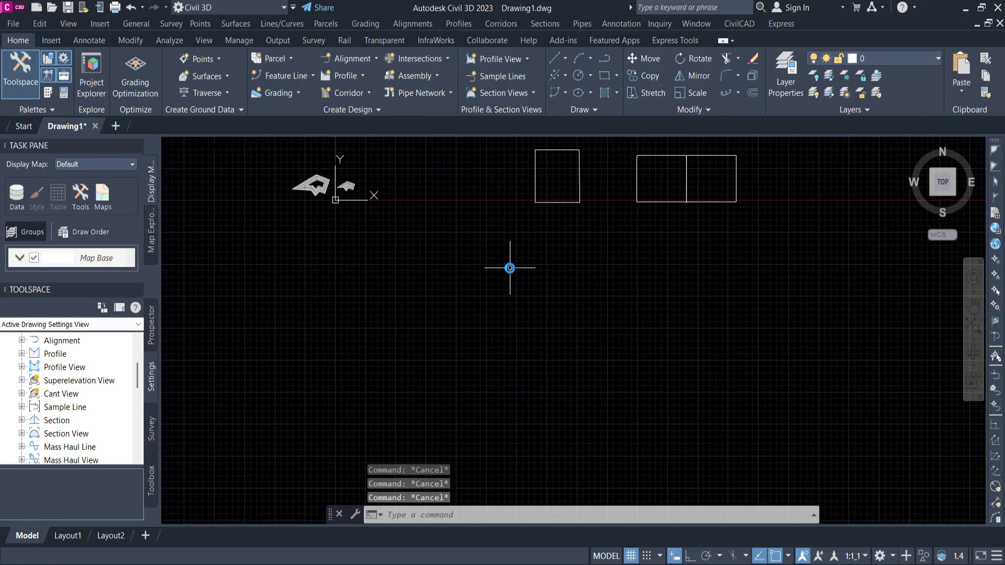
{"action": "scroll", "coordinate": [509, 267], "scroll_direction": "down", "scroll_amount": 4}
{"action": "middle_click_drag", "start_coordinate": [491, 300], "coordinate": [491, 201]}
{"action": "middle_click_drag", "start_coordinate": [476, 254], "coordinate": [388, 370]}
{"action": "middle_click_drag", "start_coordinate": [528, 264], "coordinate": [435, 384]}
{"action": "middle_click_drag", "start_coordinate": [511, 245], "coordinate": [391, 326]}
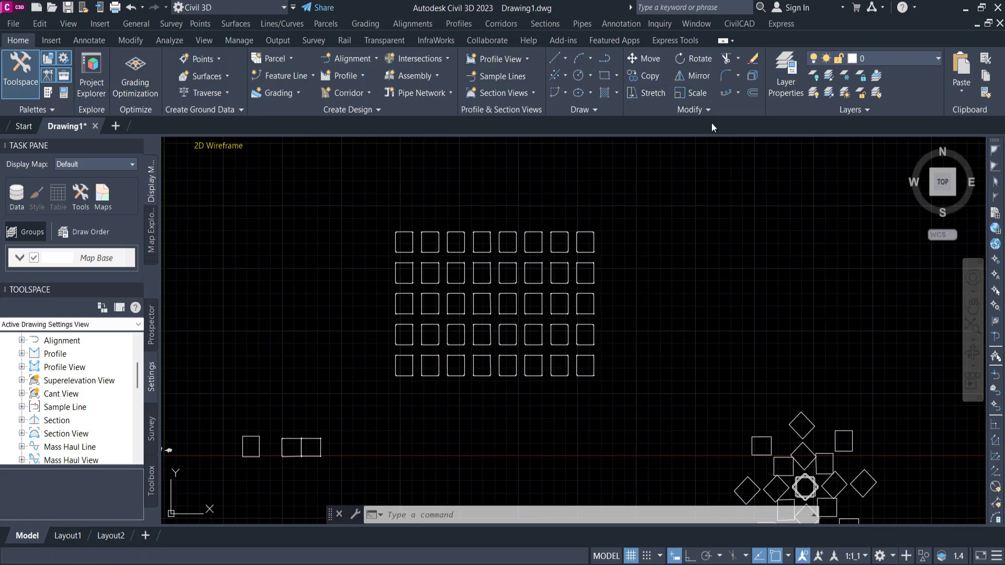
Step: Apply a Solid hatch to the first, third, fifth, seventh and eighth squares of the array's top row
{"action": "left_click", "coordinate": [614, 93]}
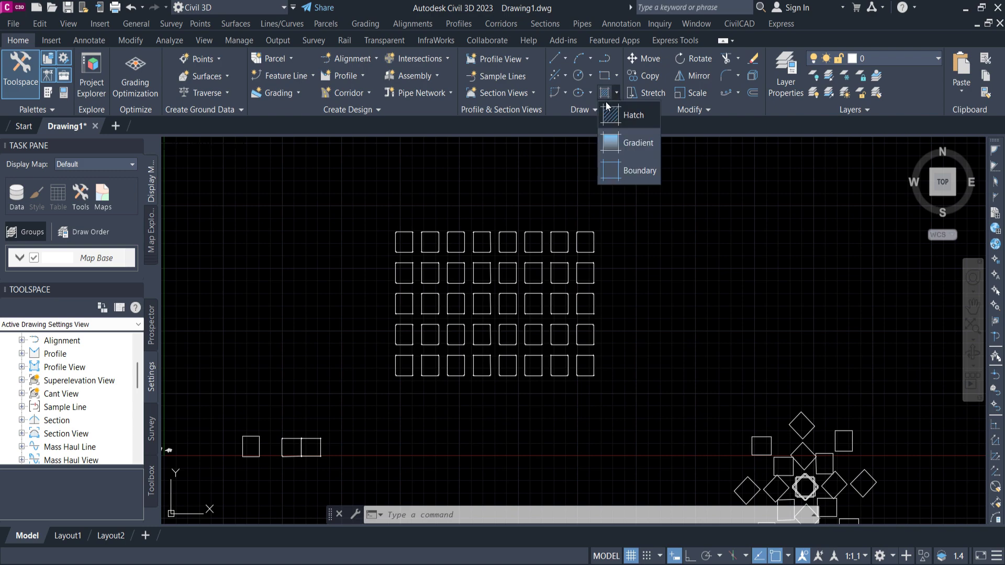
{"action": "left_click", "coordinate": [634, 120]}
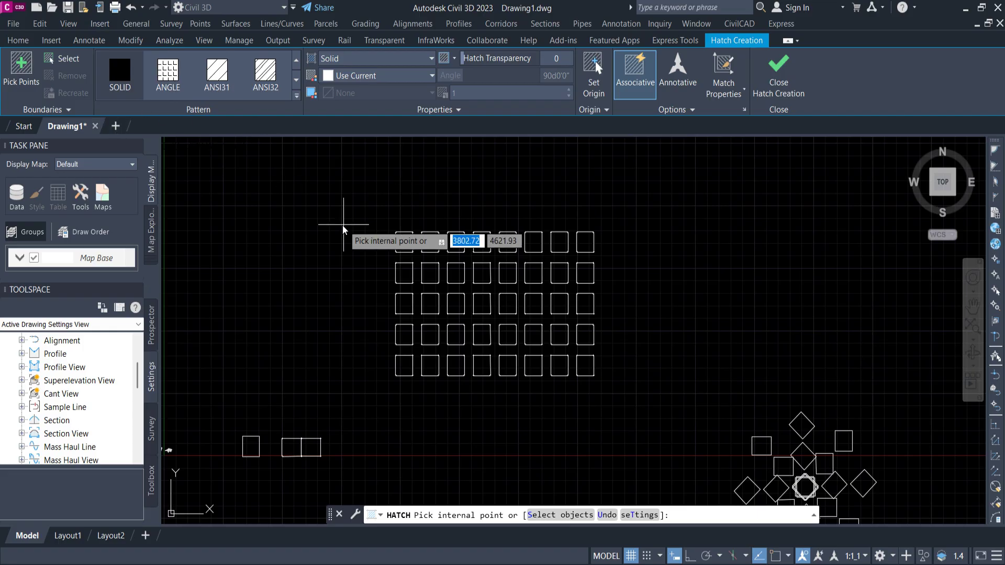
{"action": "left_click", "coordinate": [11, 41]}
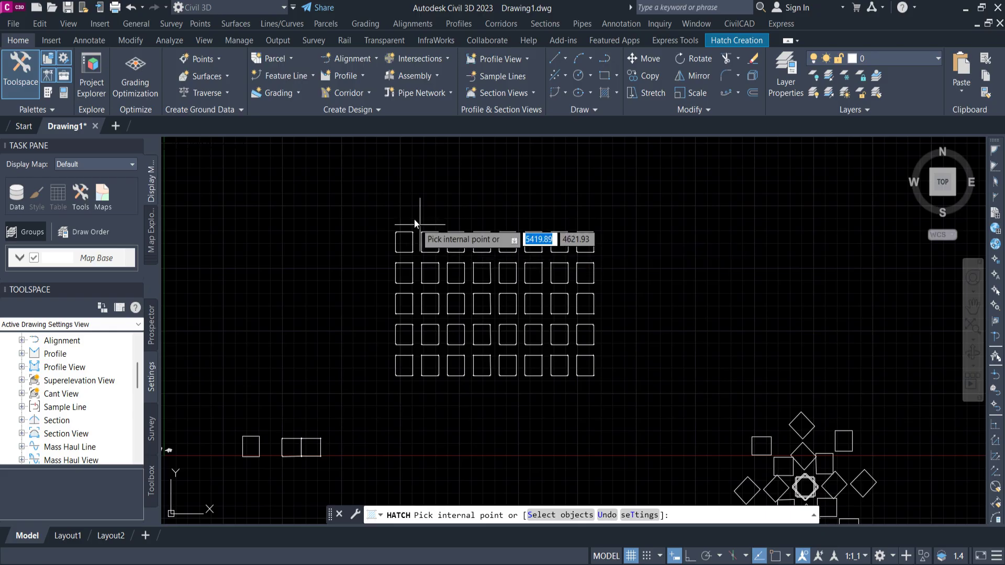
{"action": "scroll", "coordinate": [413, 225], "scroll_direction": "up", "scroll_amount": 2}
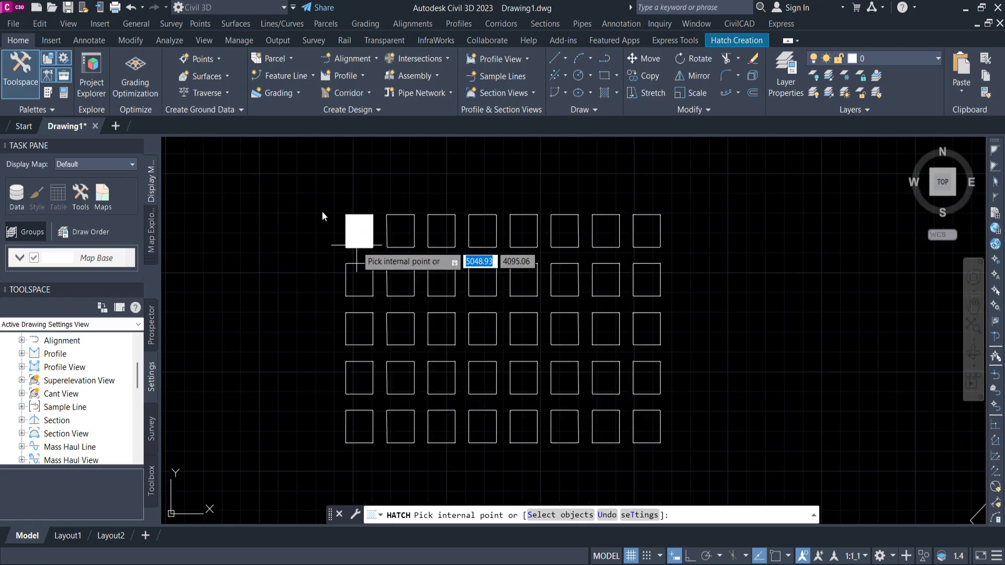
{"action": "left_click", "coordinate": [356, 233]}
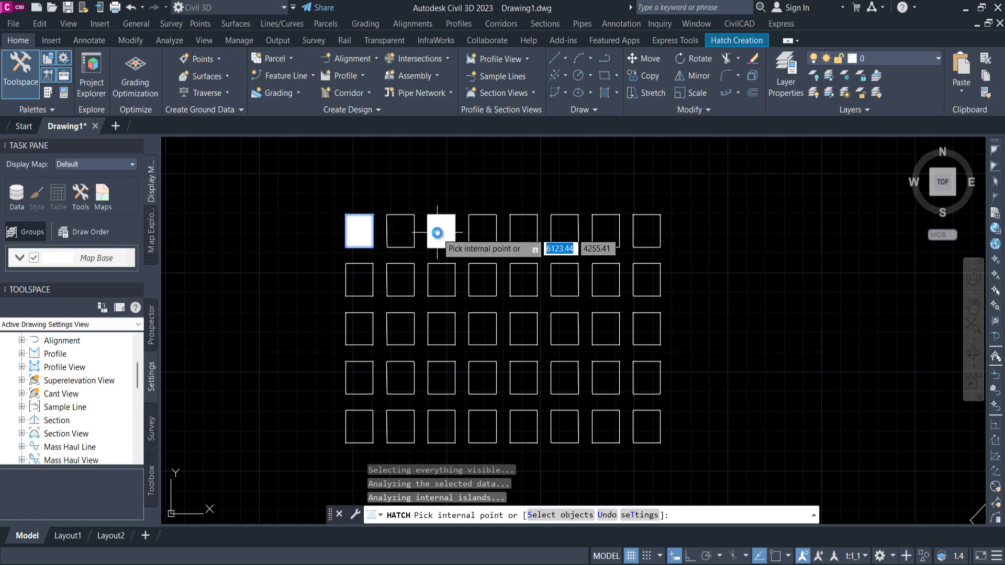
{"action": "left_click", "coordinate": [441, 231]}
{"action": "left_click", "coordinate": [521, 232]}
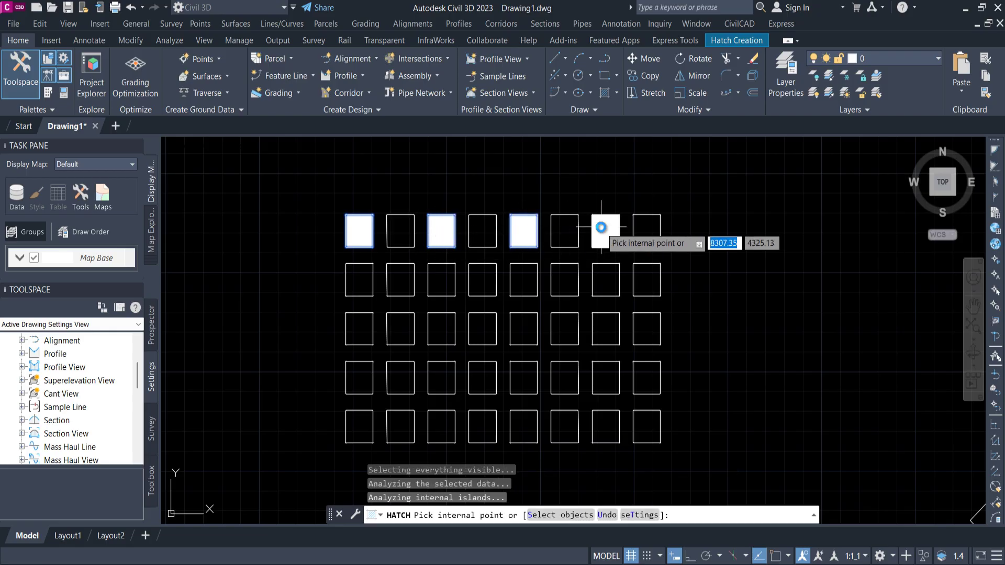
{"action": "left_click", "coordinate": [603, 228]}
{"action": "left_click", "coordinate": [642, 229]}
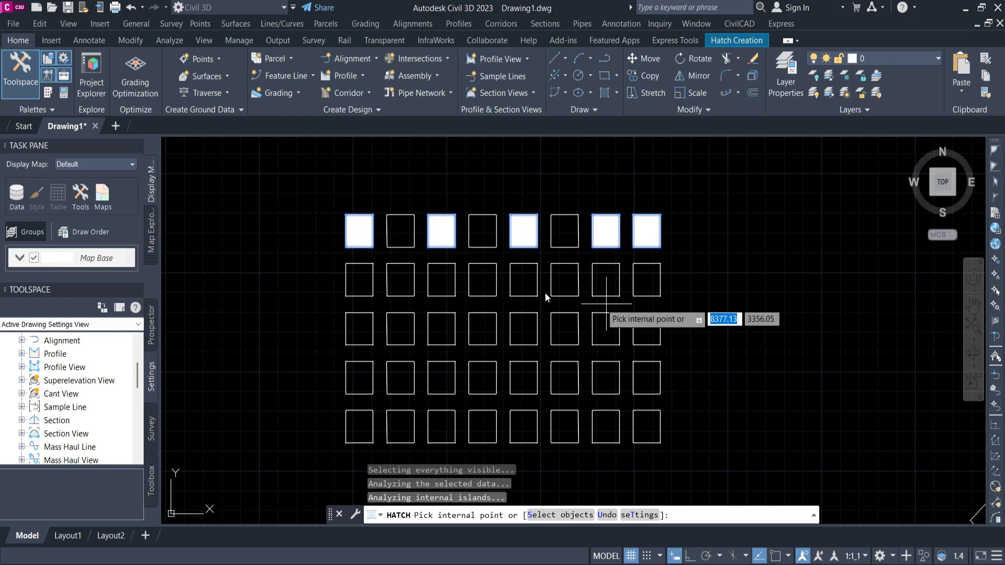
Step: Apply the Solid hatch to the second row's second, fourth, sixth and eighth squares and the third row's first square, and end Hatch
{"action": "left_click", "coordinate": [403, 288]}
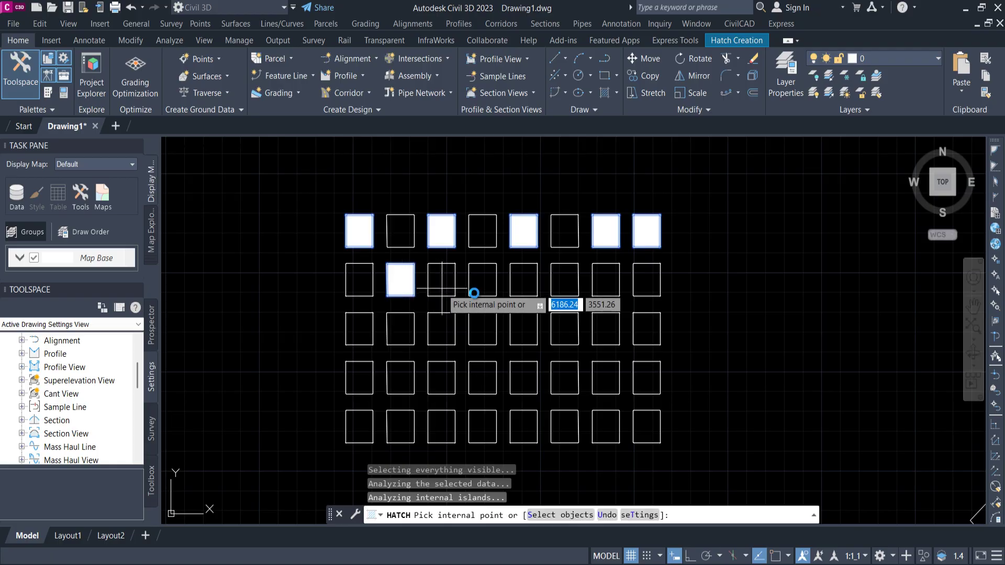
{"action": "left_click", "coordinate": [480, 285]}
{"action": "left_click", "coordinate": [565, 287]}
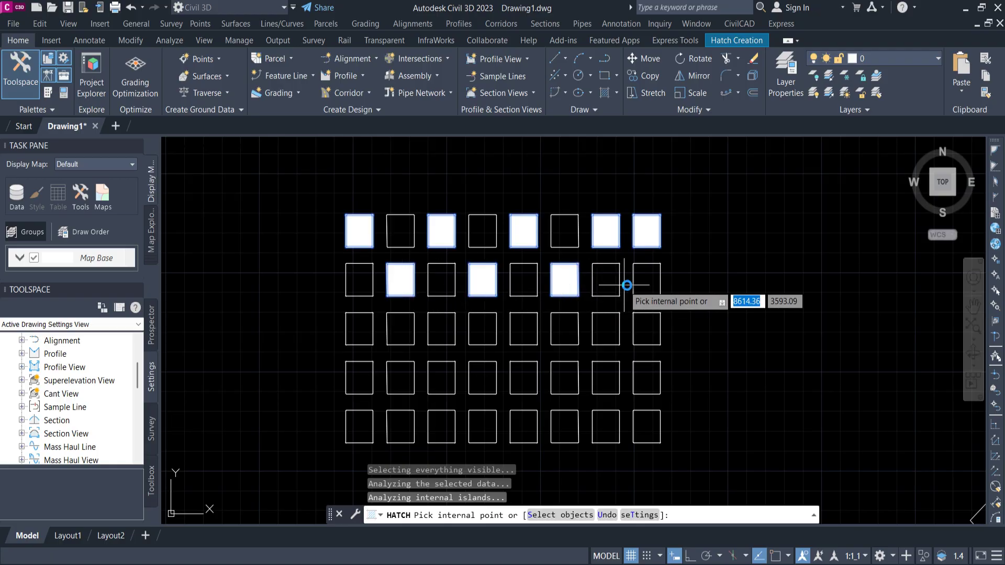
{"action": "left_click", "coordinate": [645, 285]}
{"action": "left_click", "coordinate": [359, 337]}
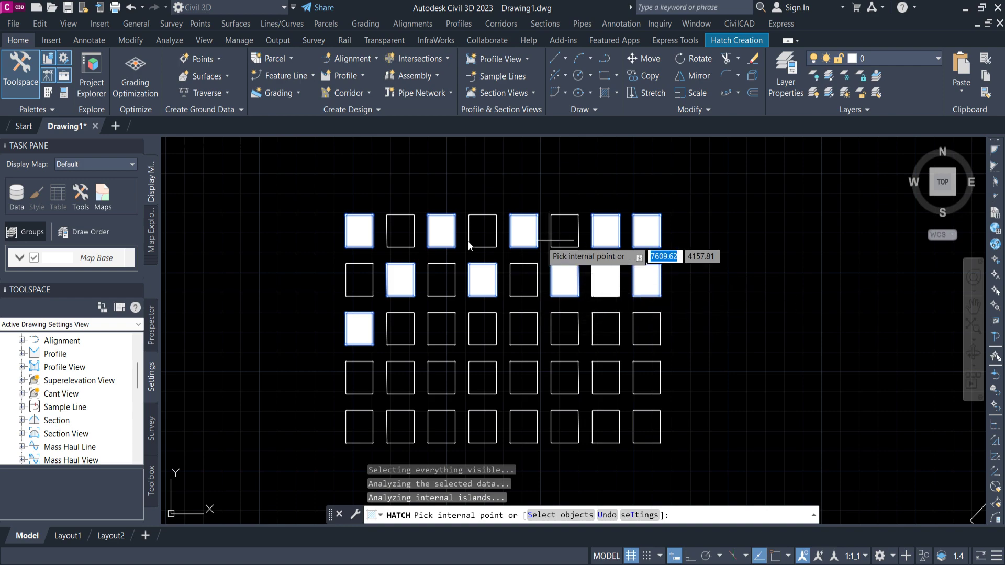
{"action": "key", "text": "Escape"}
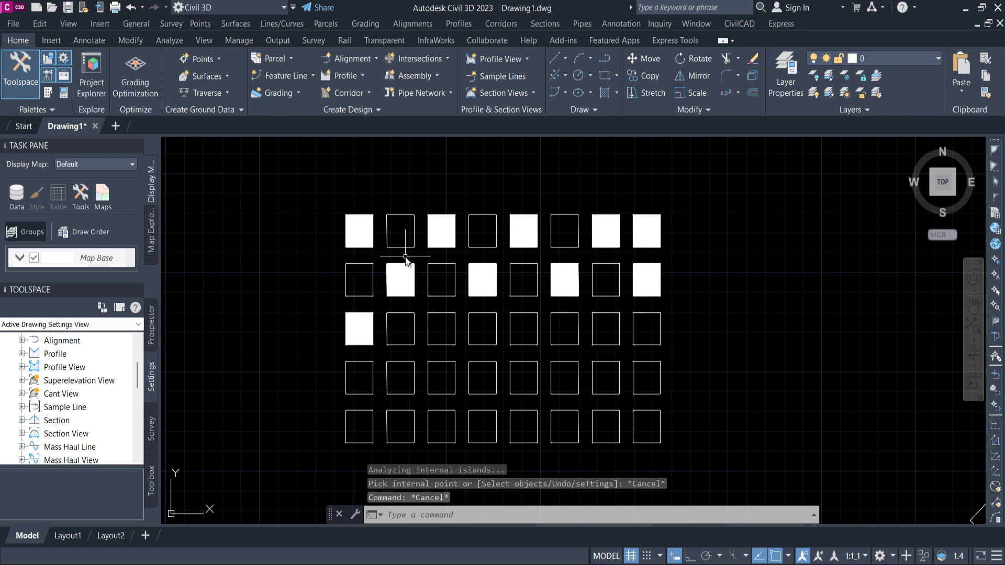
{"action": "scroll", "coordinate": [407, 260], "scroll_direction": "up", "scroll_amount": 2}
{"action": "scroll", "coordinate": [387, 263], "scroll_direction": "down", "scroll_amount": 2}
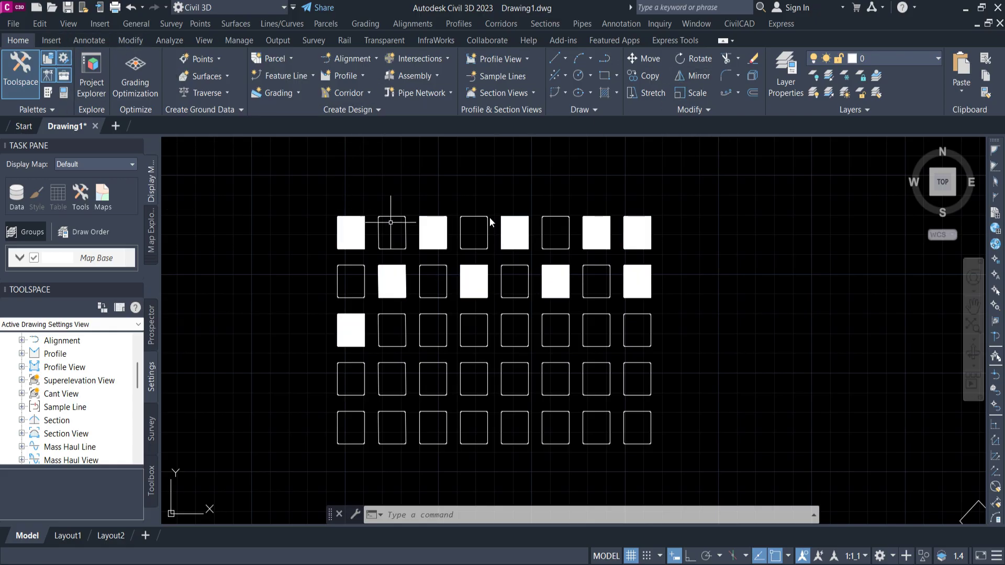
{"action": "left_click", "coordinate": [616, 94]}
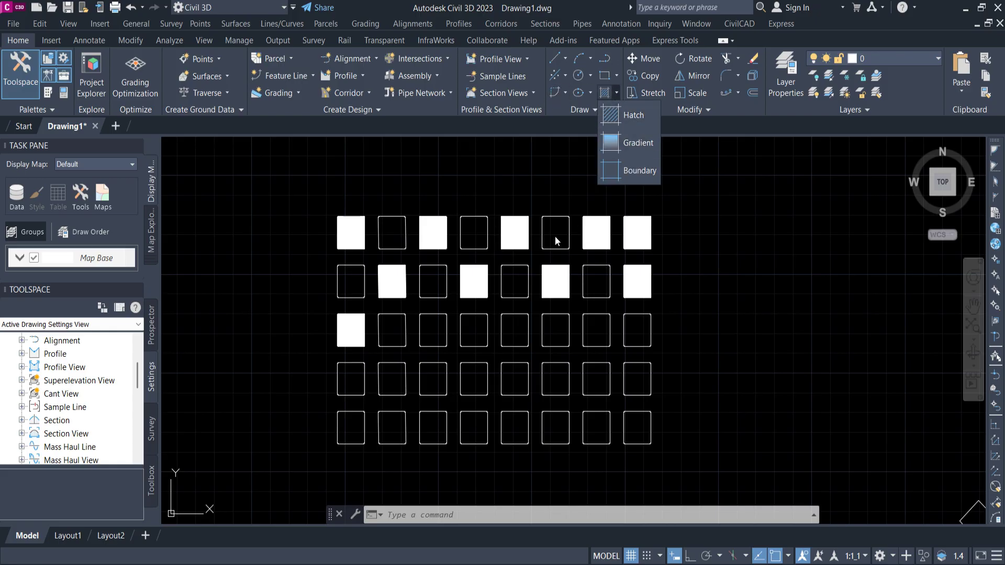
{"action": "key", "text": "Escape"}
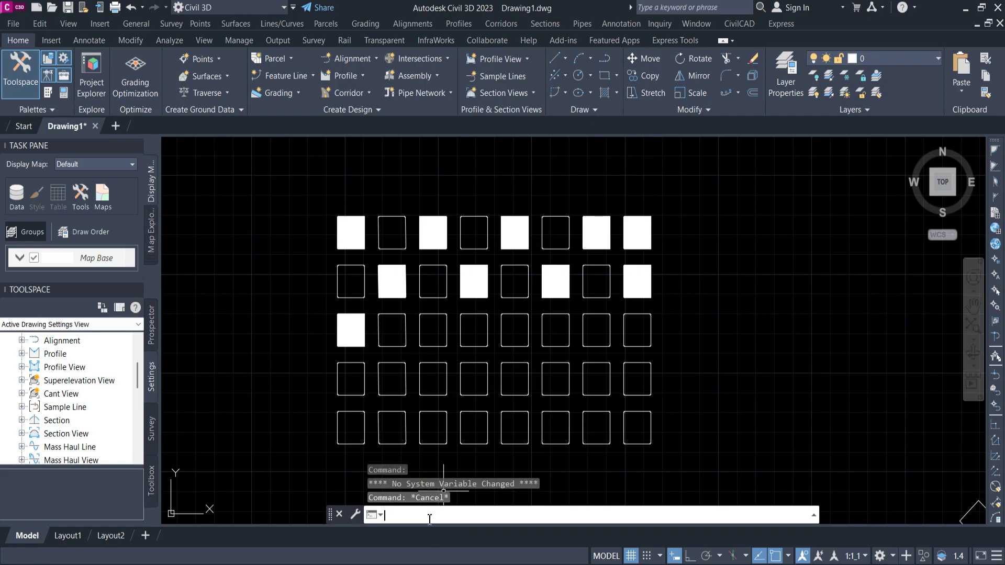
Step: Start a new hatch with the GRASS pattern and apply it to the second and third squares of the third row
{"action": "type", "text": "HATCH"}
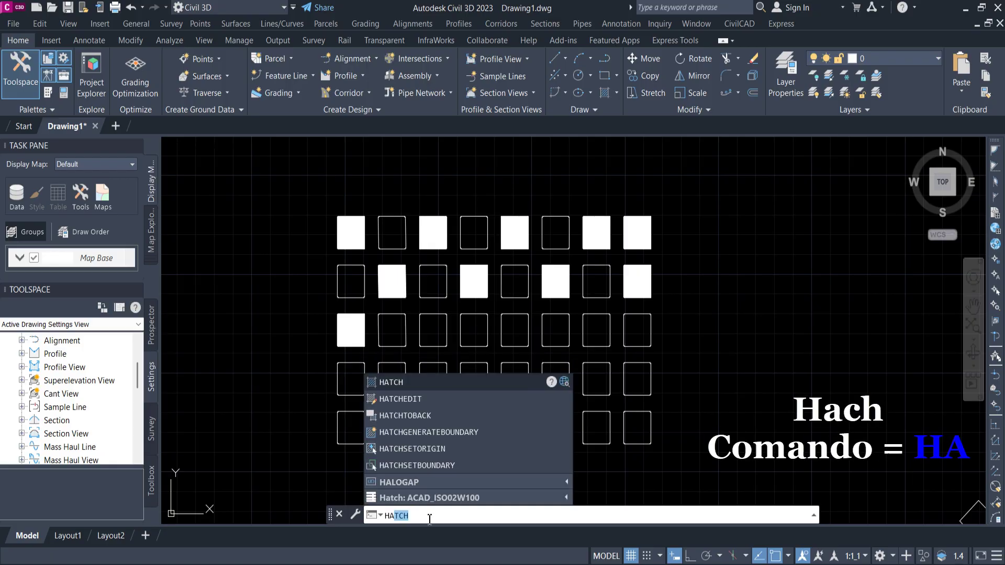
{"action": "key", "text": "Return"}
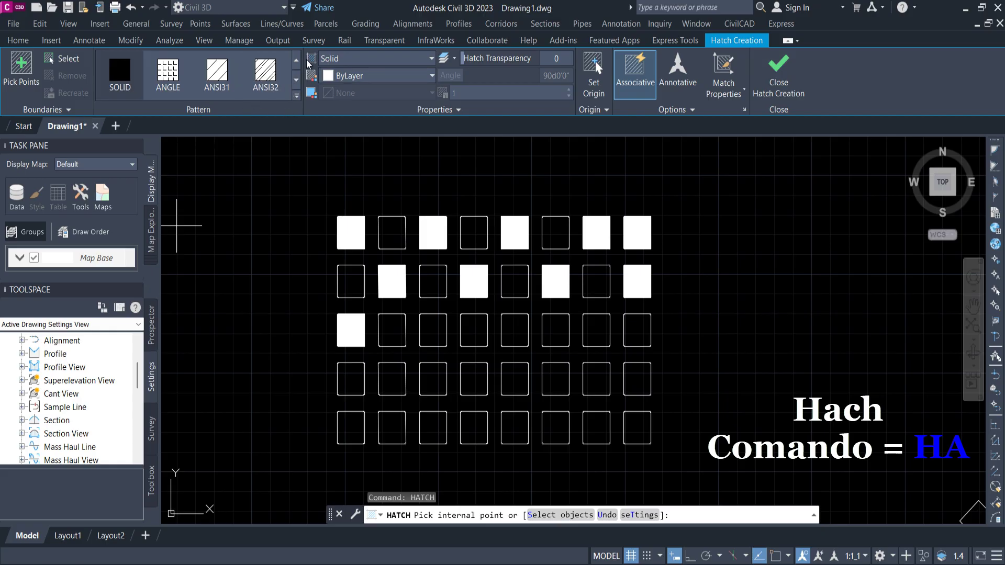
{"action": "left_click", "coordinate": [296, 80]}
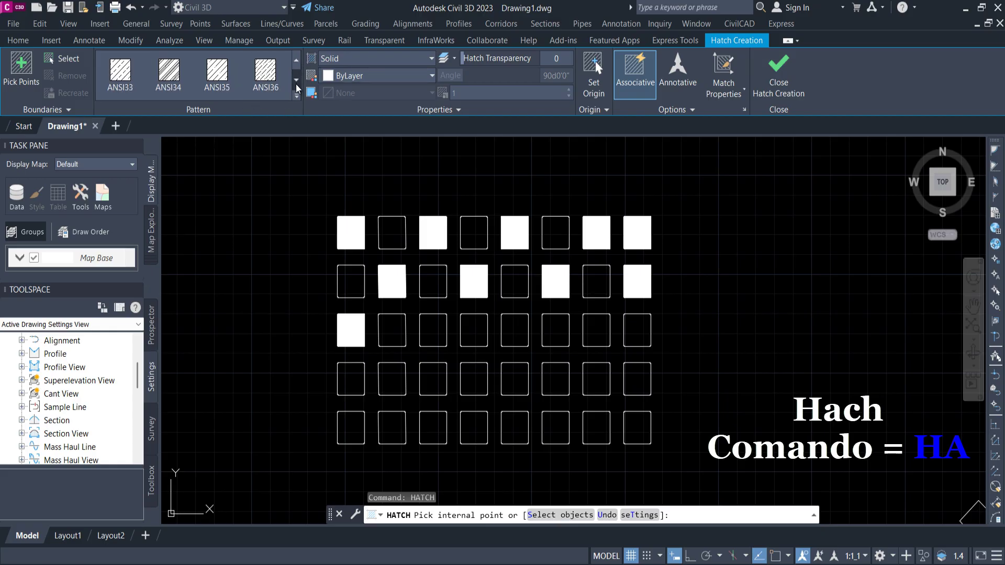
{"action": "left_click", "coordinate": [296, 80]}
{"action": "left_click", "coordinate": [296, 80]}
{"action": "left_click", "coordinate": [296, 82]}
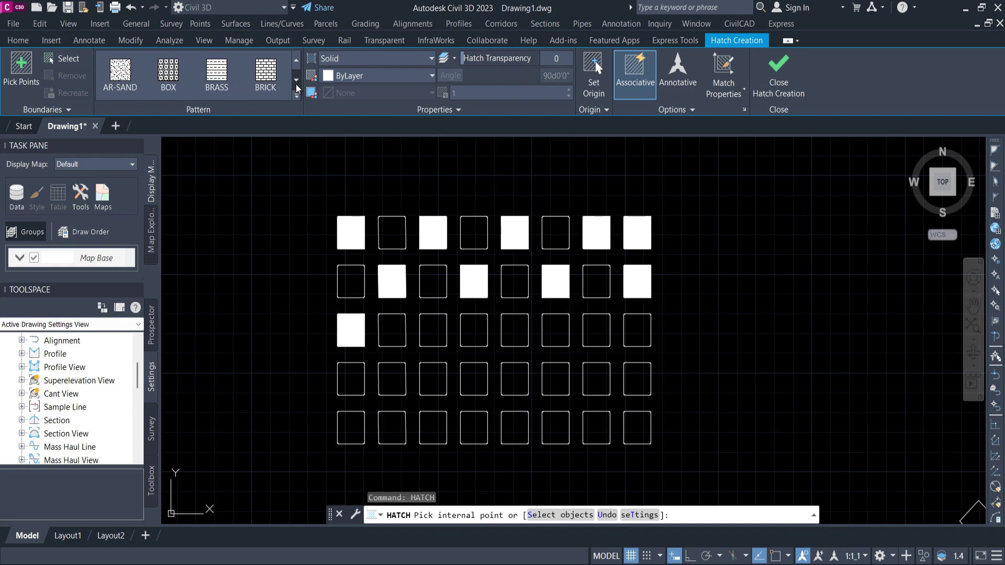
{"action": "left_click", "coordinate": [296, 81]}
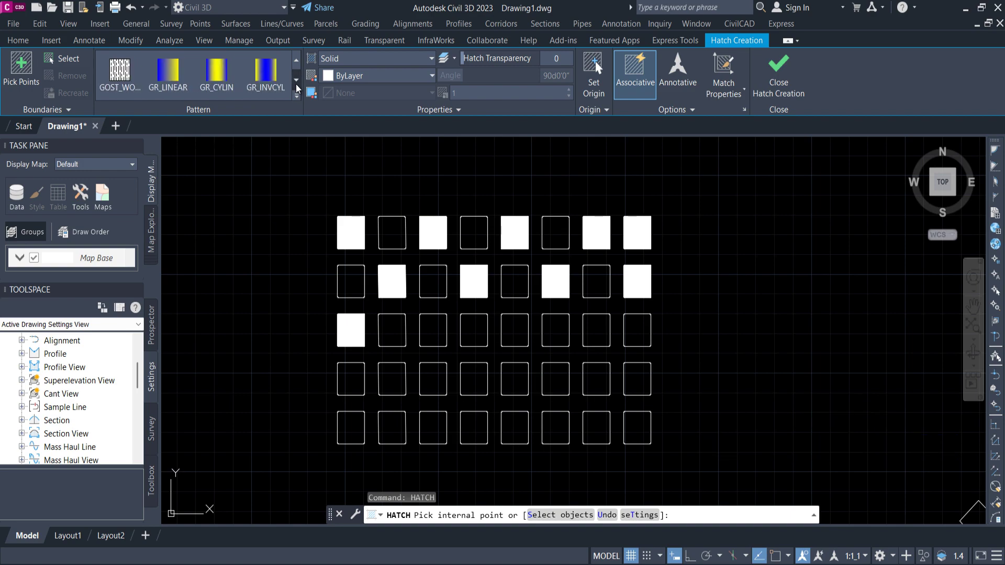
{"action": "left_click", "coordinate": [297, 82]}
{"action": "left_click", "coordinate": [296, 81]}
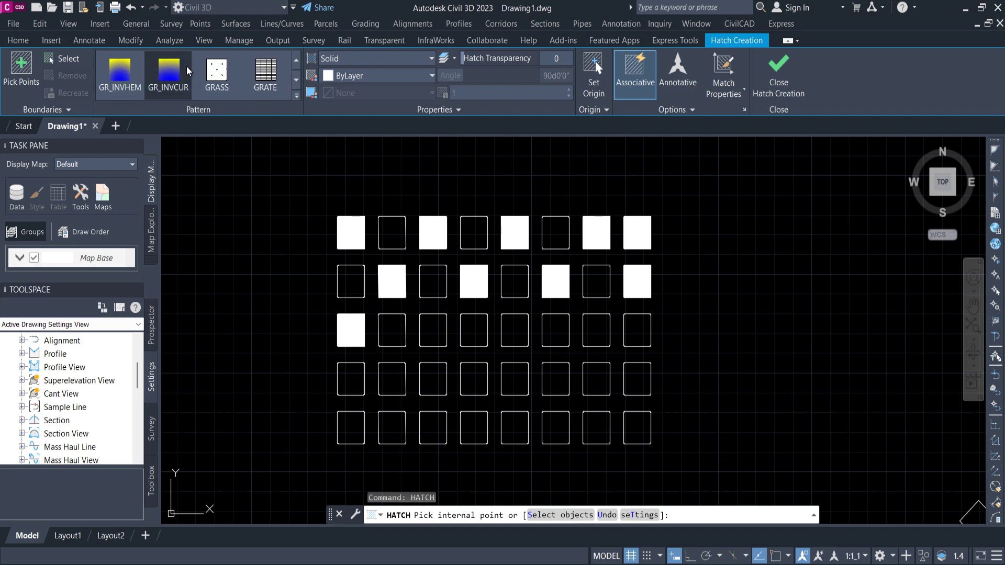
{"action": "left_click", "coordinate": [223, 77]}
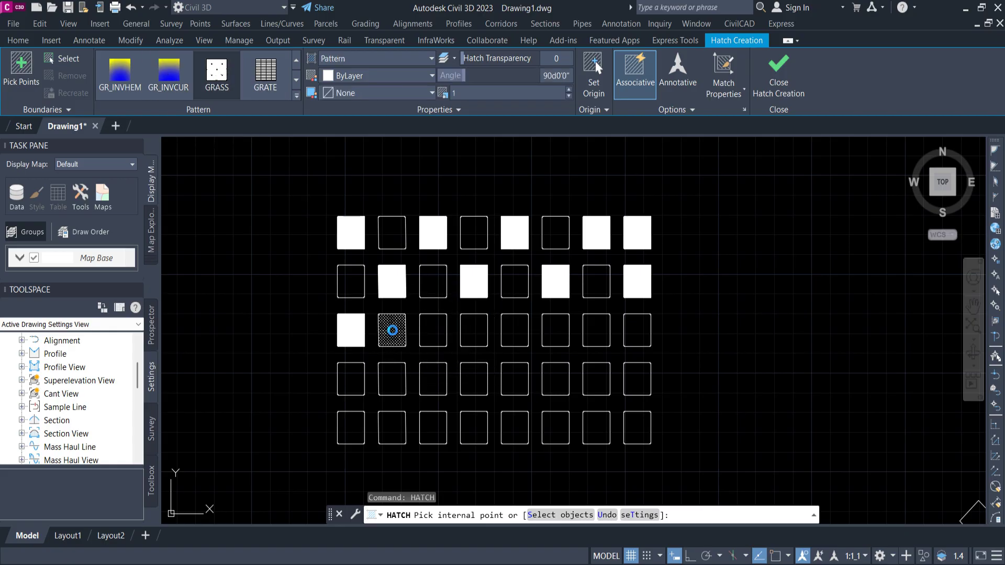
{"action": "left_click", "coordinate": [393, 330]}
{"action": "left_click", "coordinate": [430, 329]}
Step: Add the GRASS hatch to the third row's fourth to seventh squares and the second row's seventh square, and end Hatch
{"action": "scroll", "coordinate": [432, 328], "scroll_direction": "up", "scroll_amount": 5}
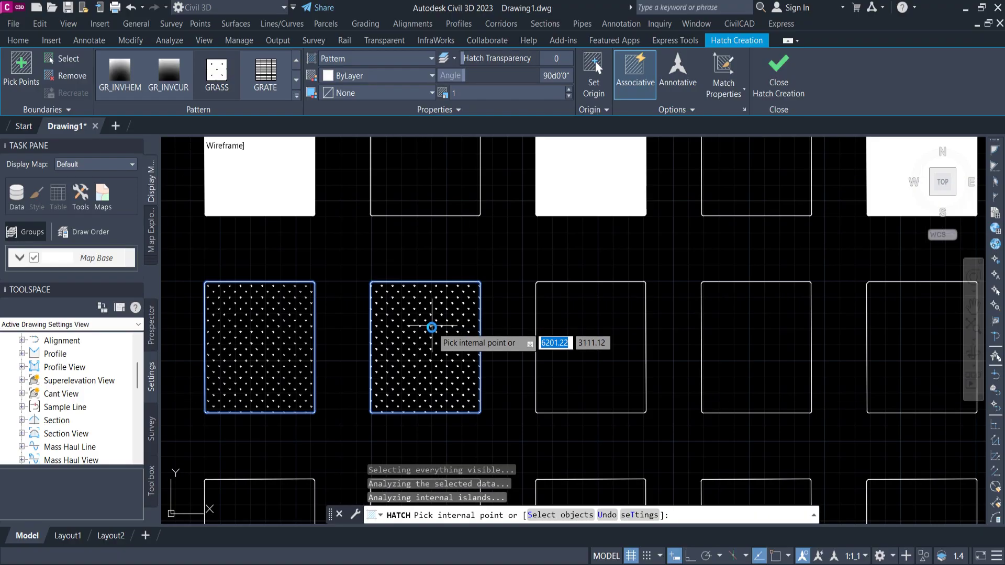
{"action": "scroll", "coordinate": [373, 307], "scroll_direction": "up", "scroll_amount": 5}
{"action": "scroll", "coordinate": [382, 305], "scroll_direction": "down", "scroll_amount": 8}
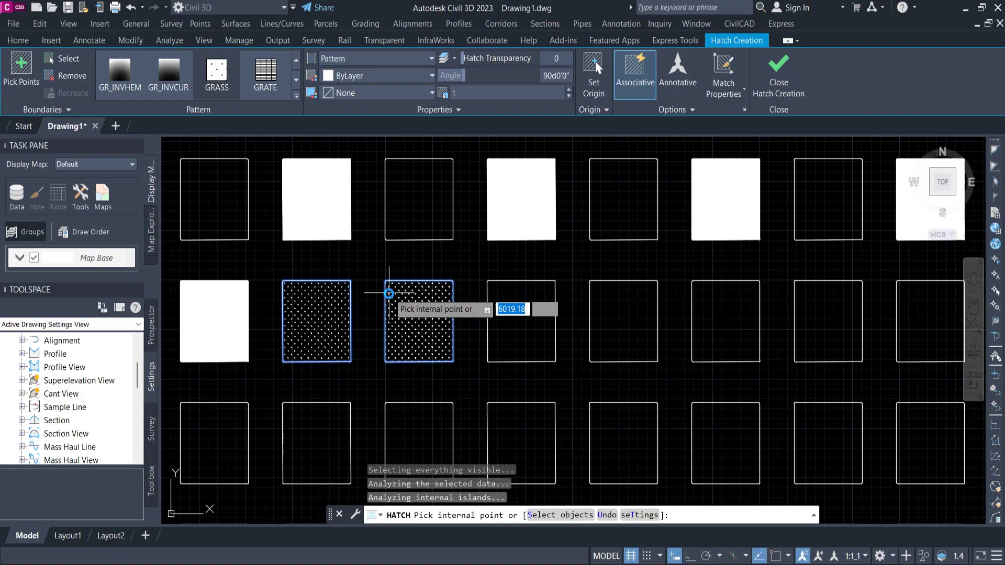
{"action": "scroll", "coordinate": [366, 293], "scroll_direction": "down", "scroll_amount": 2}
{"action": "scroll", "coordinate": [340, 296], "scroll_direction": "up", "scroll_amount": 6}
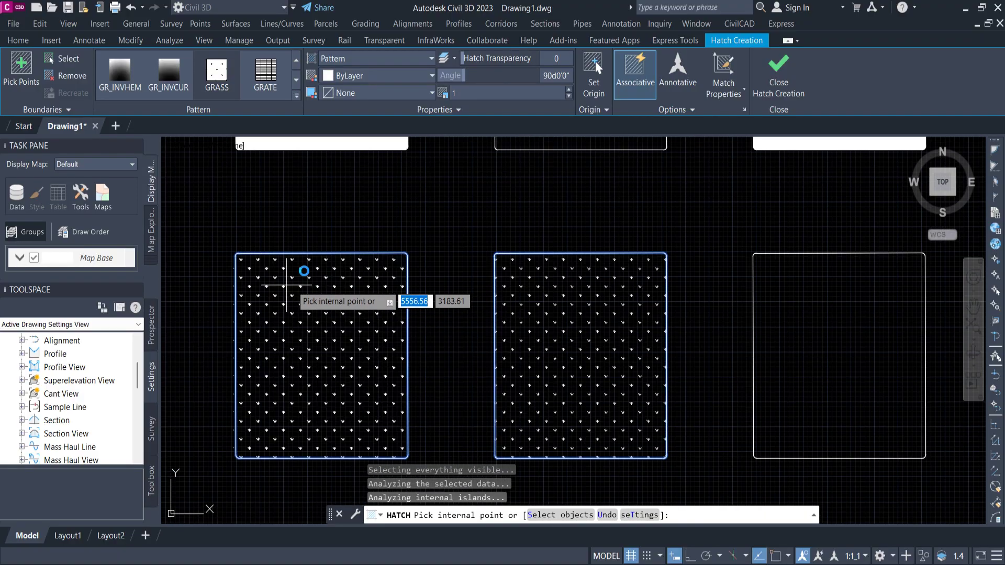
{"action": "scroll", "coordinate": [314, 280], "scroll_direction": "down", "scroll_amount": 5}
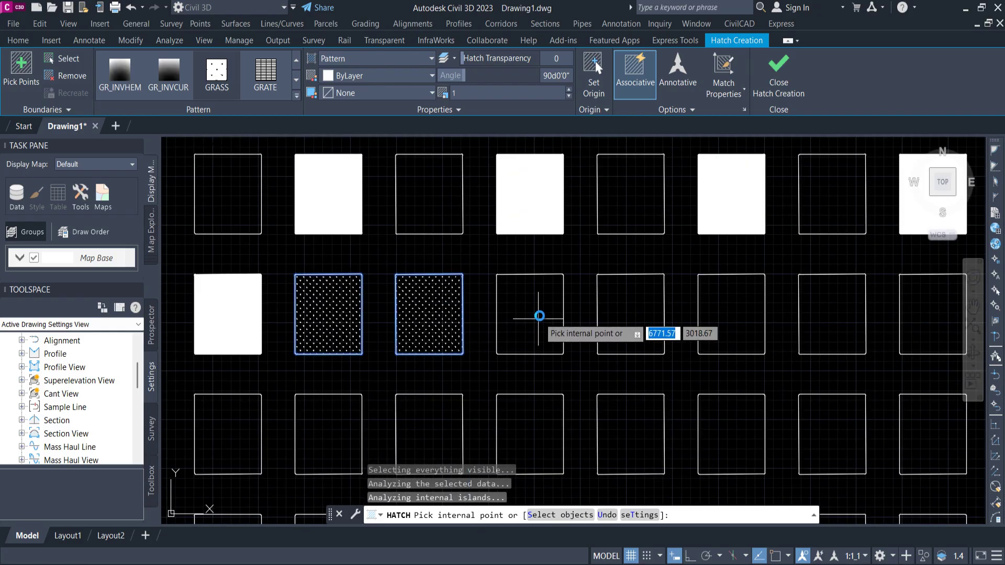
{"action": "left_click", "coordinate": [527, 308]}
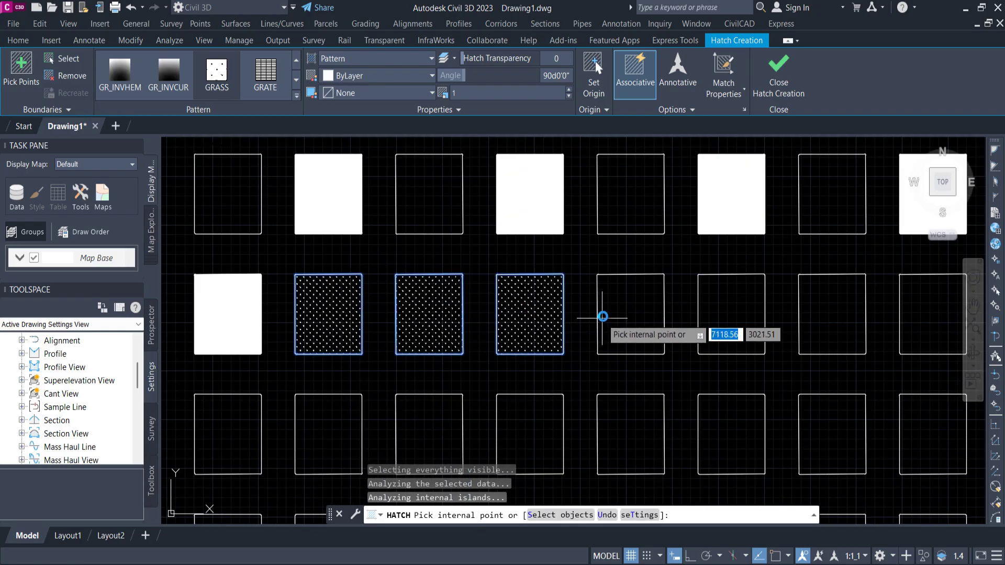
{"action": "left_click", "coordinate": [602, 316]}
{"action": "left_click", "coordinate": [718, 319]}
{"action": "scroll", "coordinate": [730, 325], "scroll_direction": "down", "scroll_amount": 2}
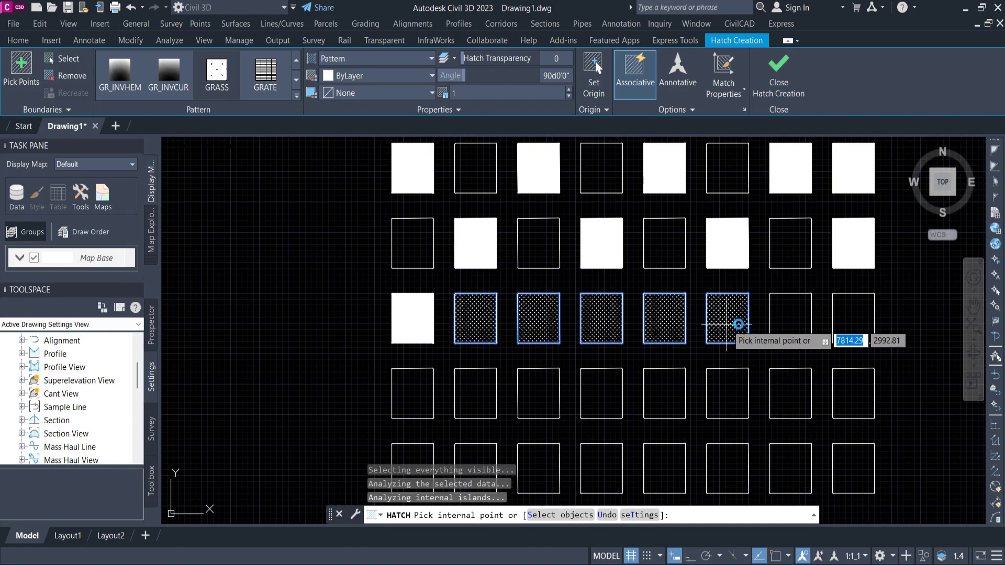
{"action": "left_click", "coordinate": [787, 314]}
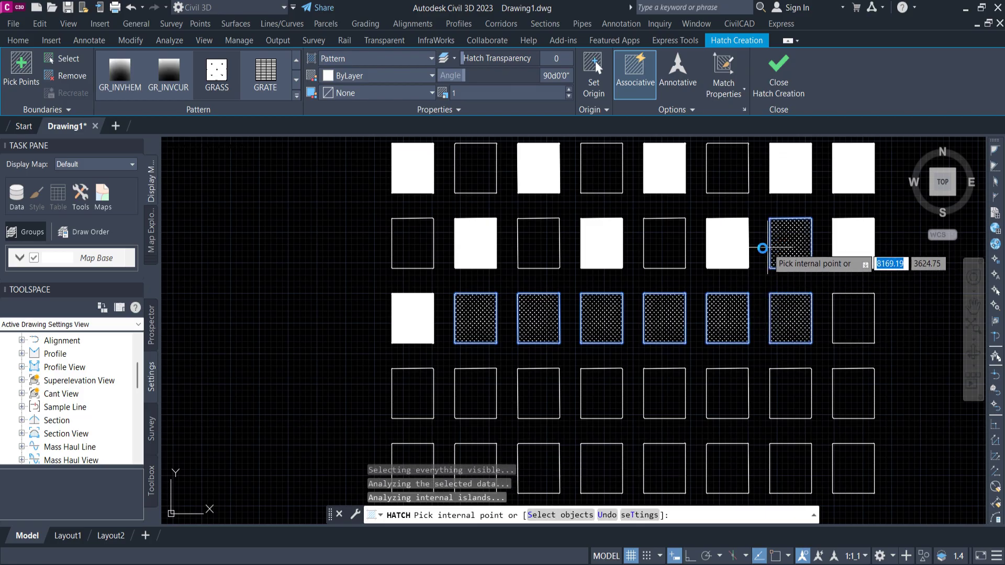
{"action": "key", "text": "Escape"}
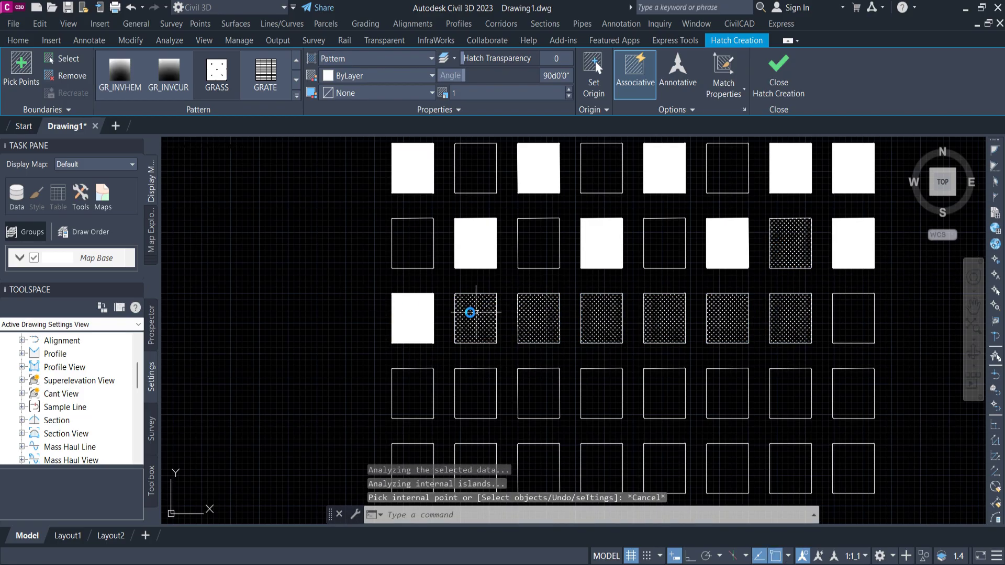
{"action": "key", "text": "Escape"}
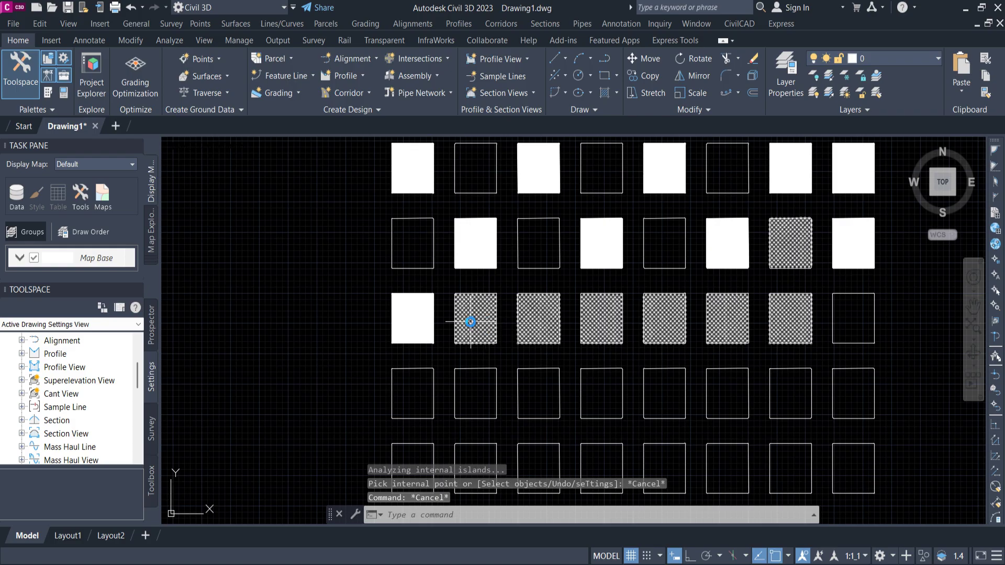
Step: Set the GRASS hatch's pattern scale to 5 in its properties, deselect it and close the properties
{"action": "scroll", "coordinate": [471, 322], "scroll_direction": "up", "scroll_amount": 2}
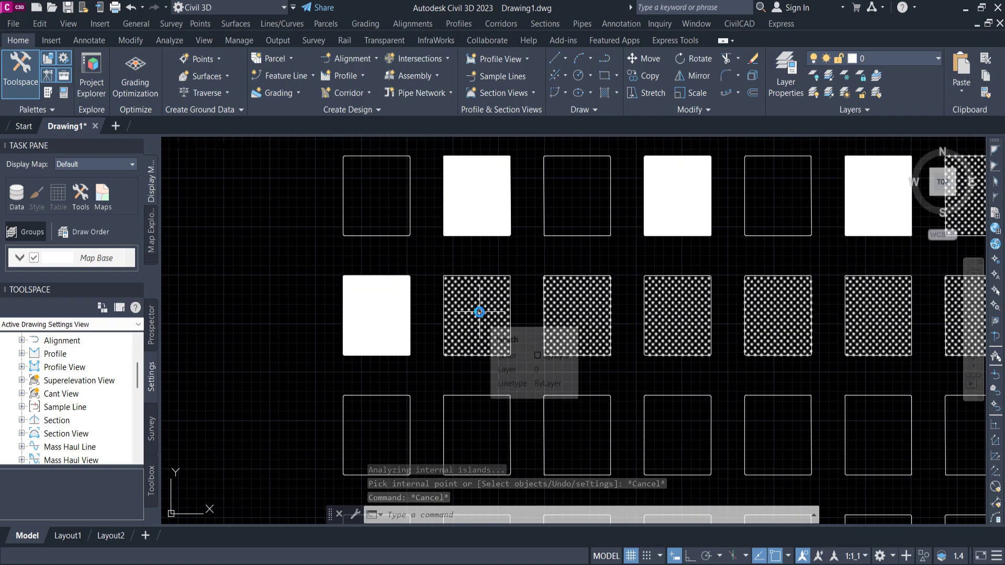
{"action": "left_click", "coordinate": [479, 312]}
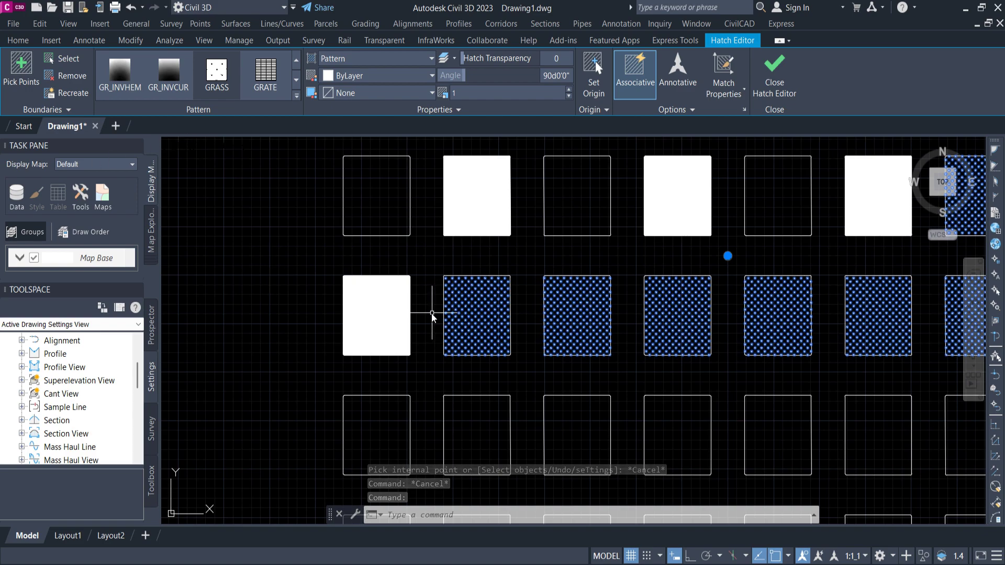
{"action": "key", "text": "Escape"}
{"action": "left_click", "coordinate": [472, 310]}
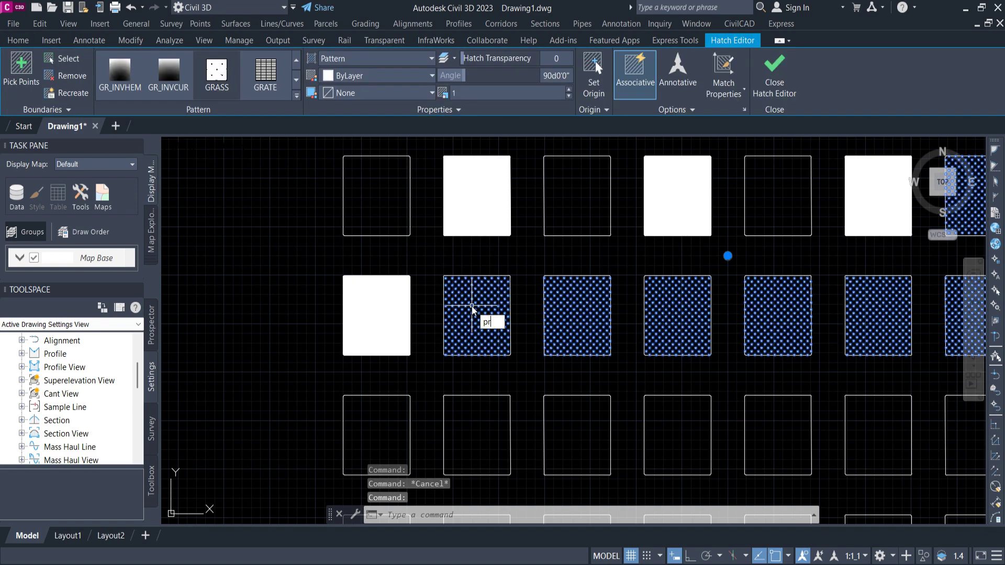
{"action": "key", "text": "Return"}
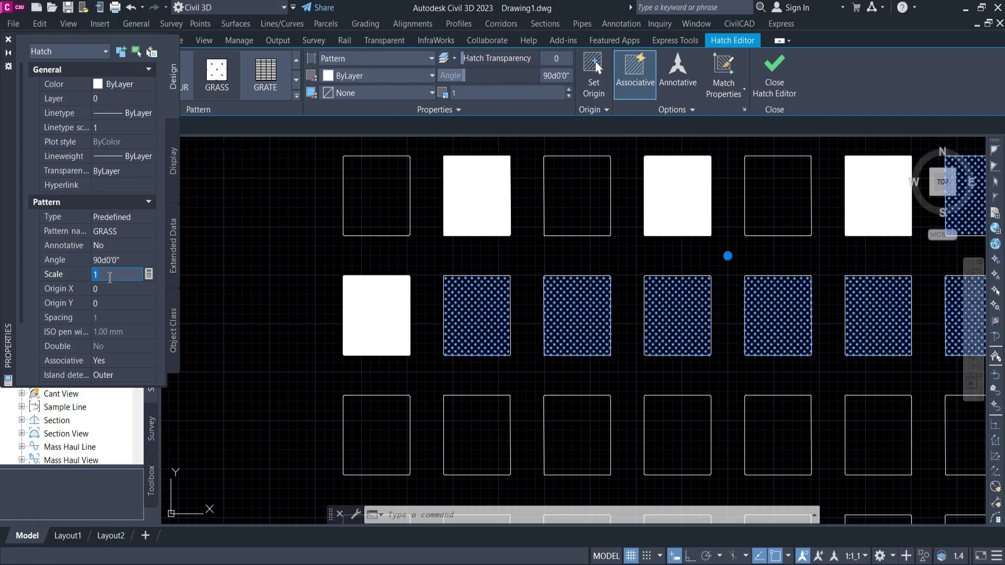
{"action": "key", "text": "Tab"}
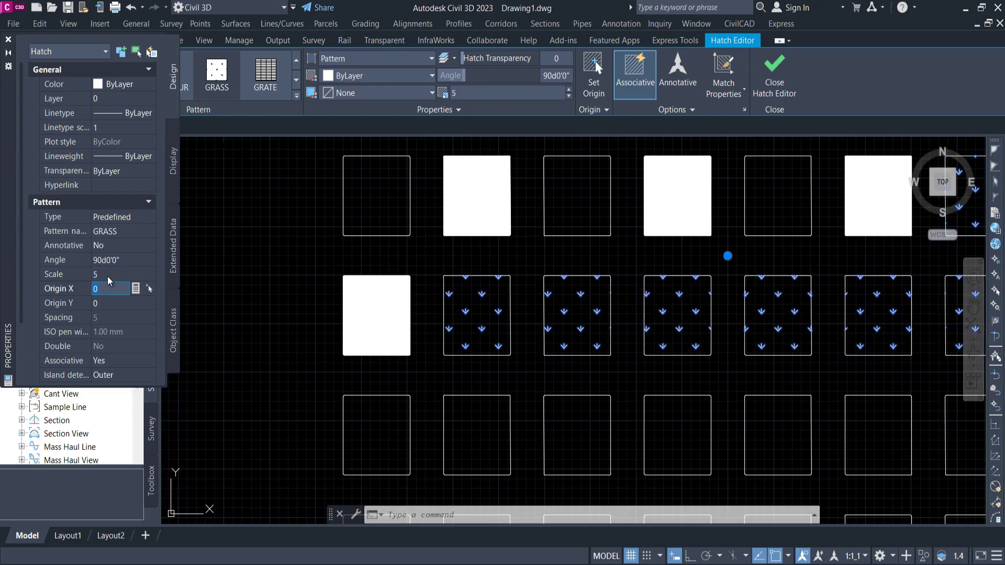
{"action": "scroll", "coordinate": [601, 298], "scroll_direction": "up", "scroll_amount": 2}
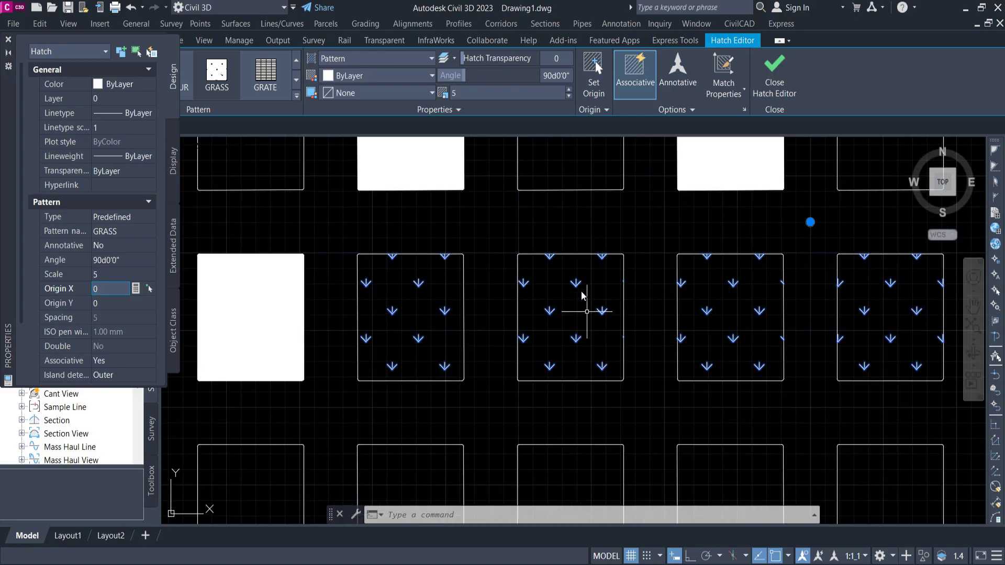
{"action": "scroll", "coordinate": [566, 274], "scroll_direction": "down", "scroll_amount": 4}
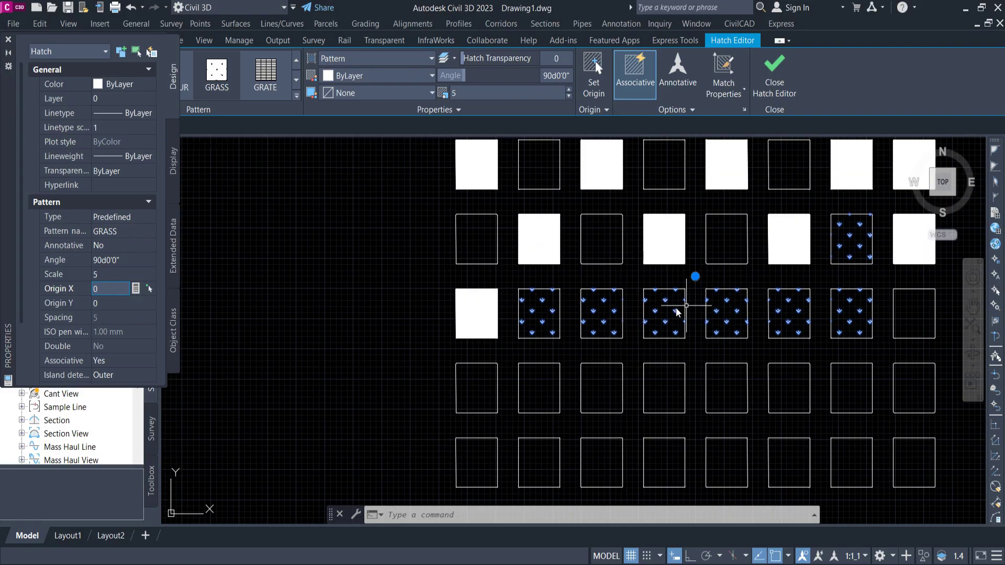
{"action": "middle_click_drag", "start_coordinate": [676, 312], "coordinate": [586, 328]}
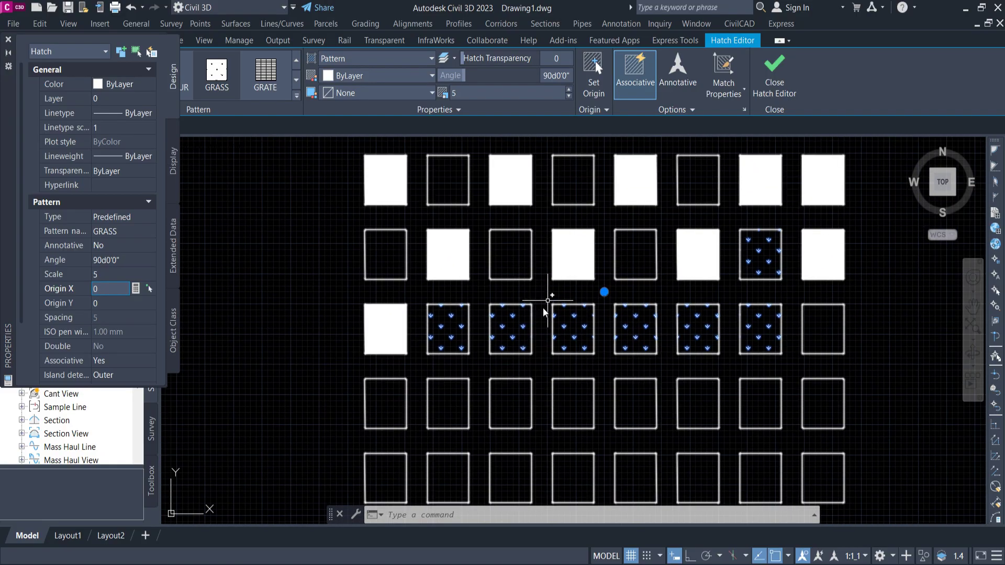
{"action": "key", "text": "Escape"}
{"action": "key", "text": "Escape"}
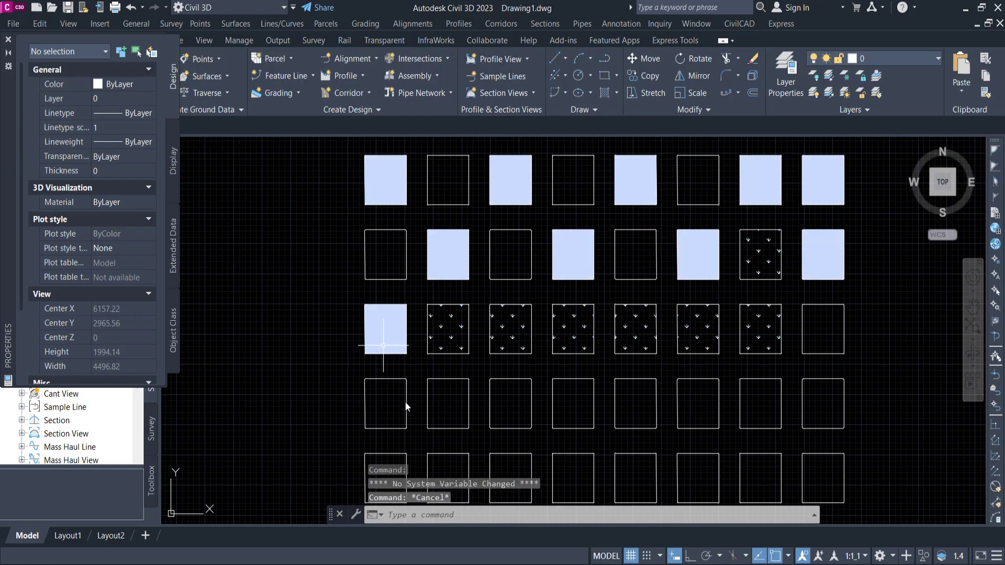
{"action": "left_click", "coordinate": [8, 39]}
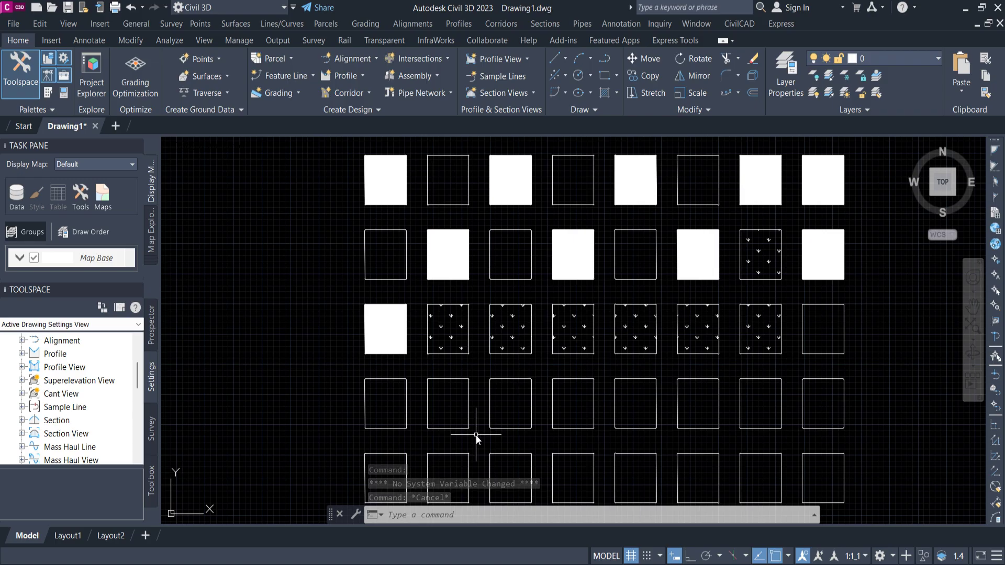
Step: Hatch the fourth row's first, second, fourth, fifth and sixth squares with the GR_INVHEM gradient and end Hatch
{"action": "type", "text": "HATCH"}
{"action": "key", "text": "Return"}
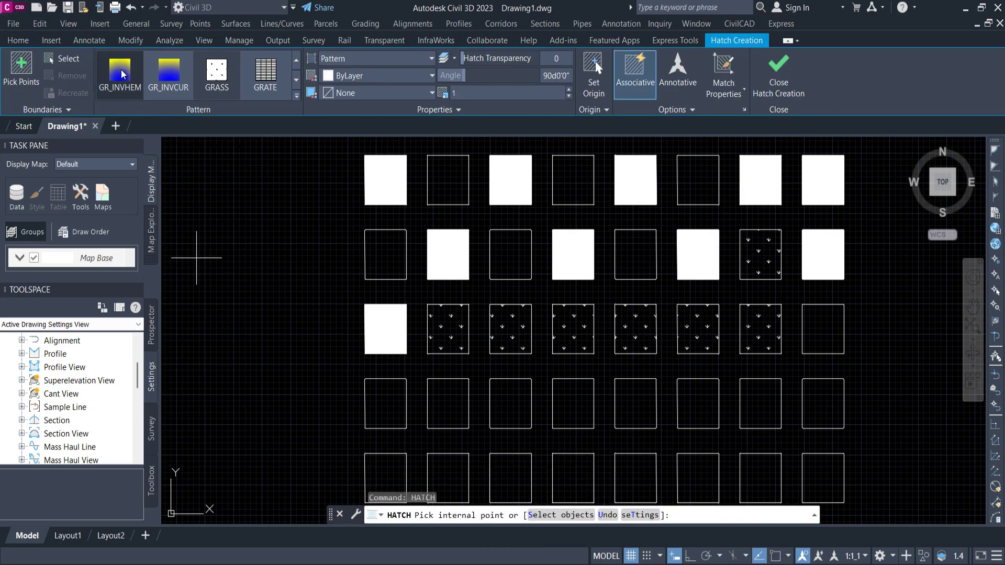
{"action": "left_click", "coordinate": [120, 73]}
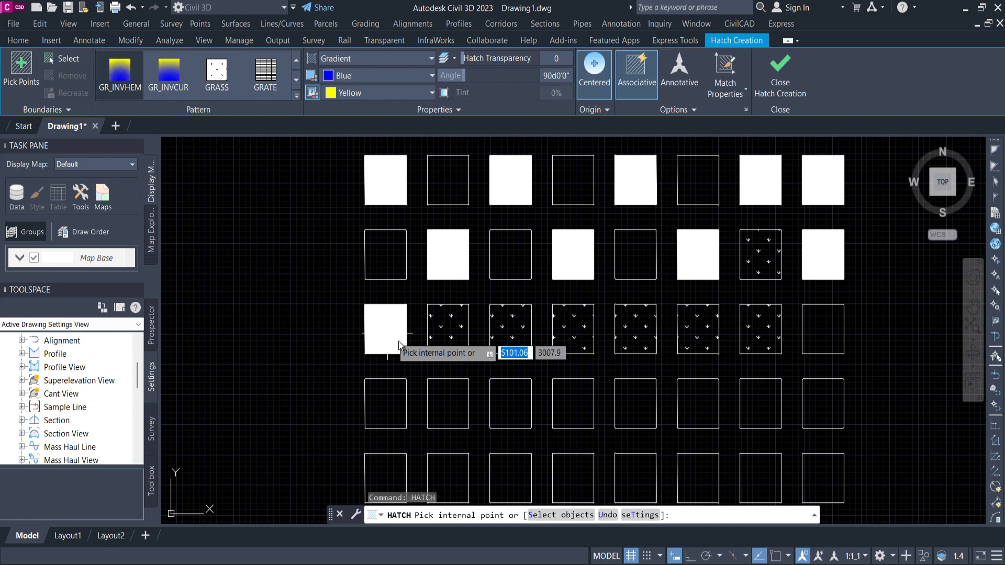
{"action": "left_click", "coordinate": [447, 404]}
{"action": "left_click", "coordinate": [558, 407]}
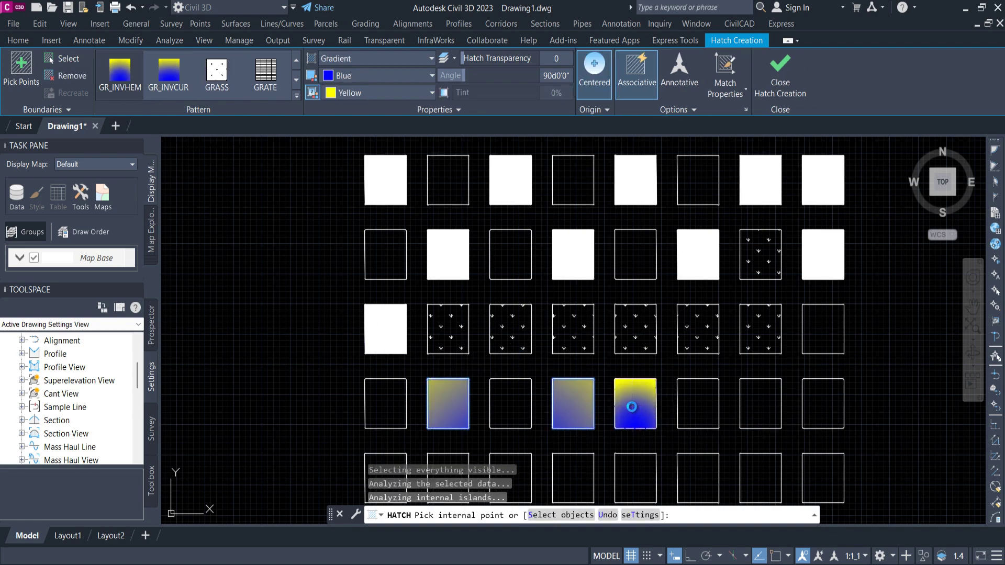
{"action": "left_click", "coordinate": [635, 403]}
{"action": "left_click", "coordinate": [680, 403]}
{"action": "left_click", "coordinate": [374, 411]}
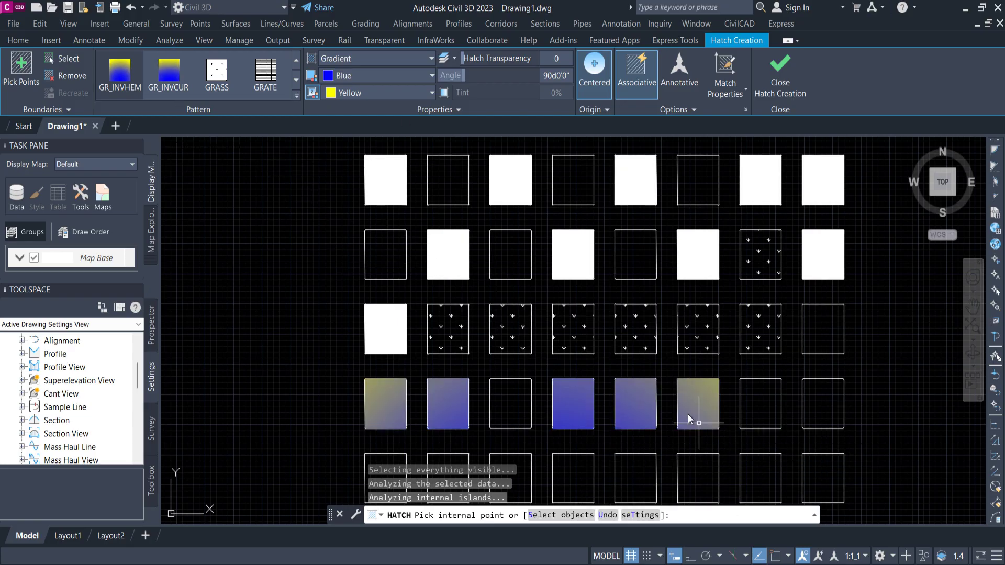
{"action": "key", "text": "Escape"}
Step: Apply a Solid hatch to the third squares of the fourth and fifth rows and end Hatch
{"action": "scroll", "coordinate": [461, 314], "scroll_direction": "down", "scroll_amount": 5}
{"action": "scroll", "coordinate": [512, 335], "scroll_direction": "up", "scroll_amount": 6}
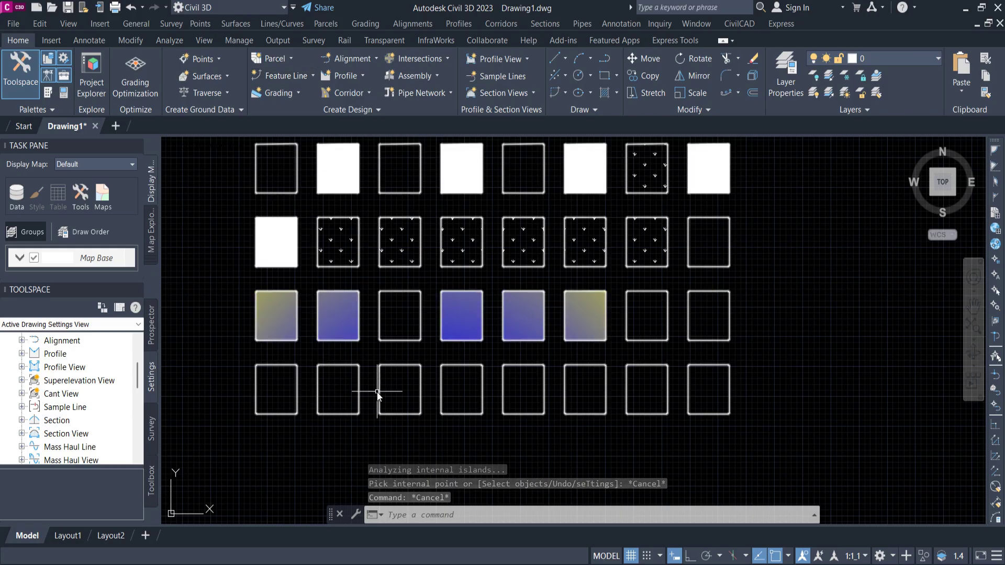
{"action": "type", "text": "HA"}
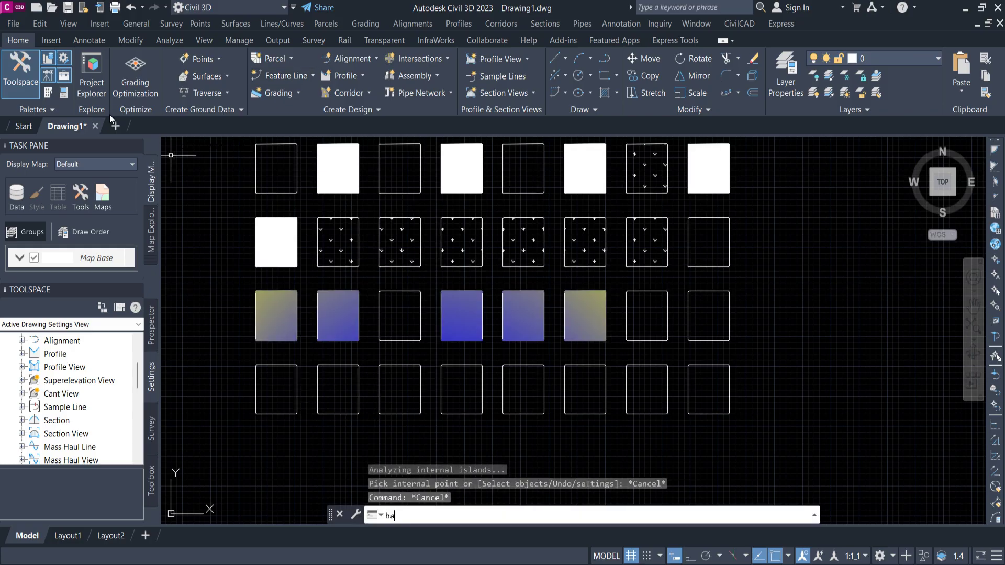
{"action": "key", "text": "Return"}
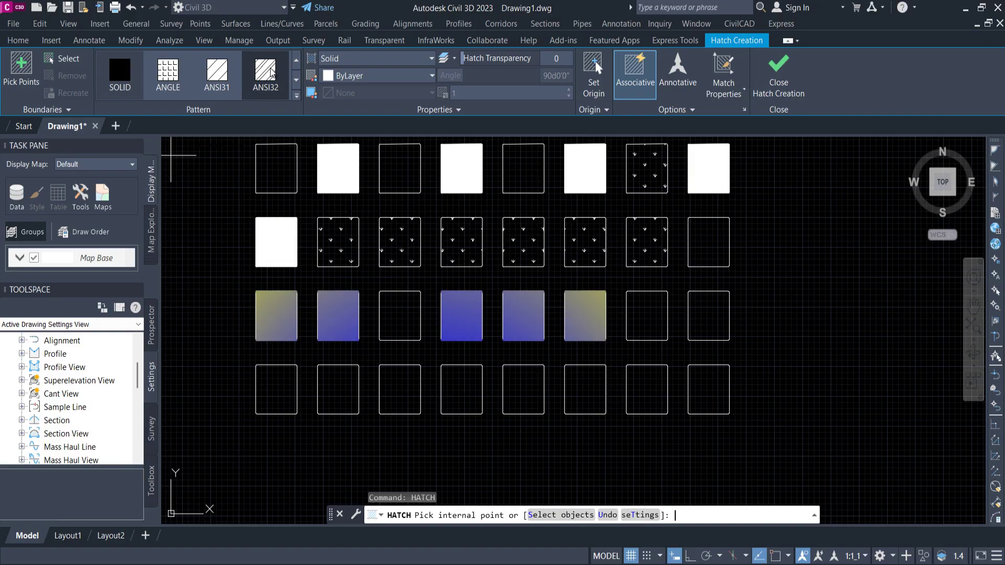
{"action": "left_click", "coordinate": [397, 317]}
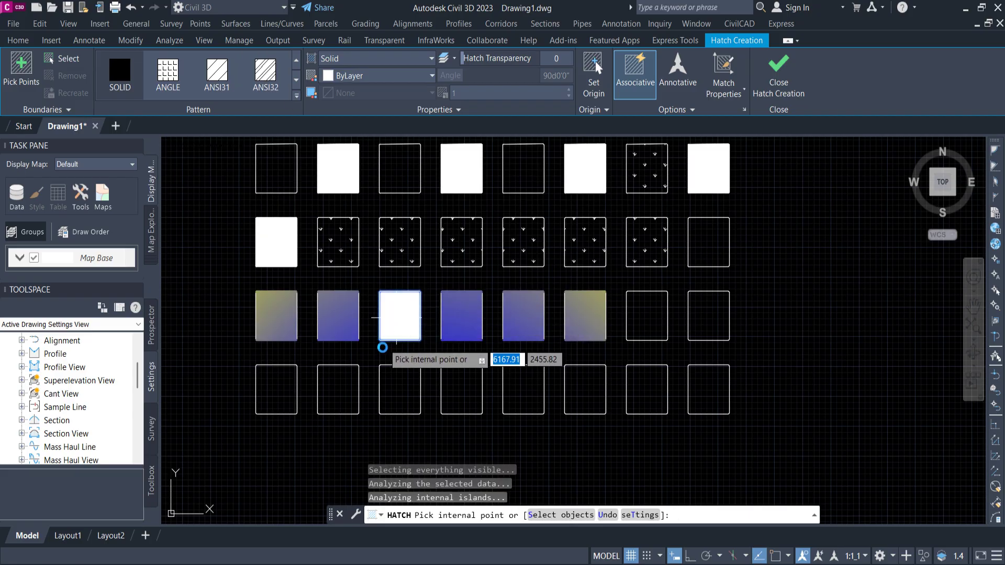
{"action": "left_click", "coordinate": [392, 394]}
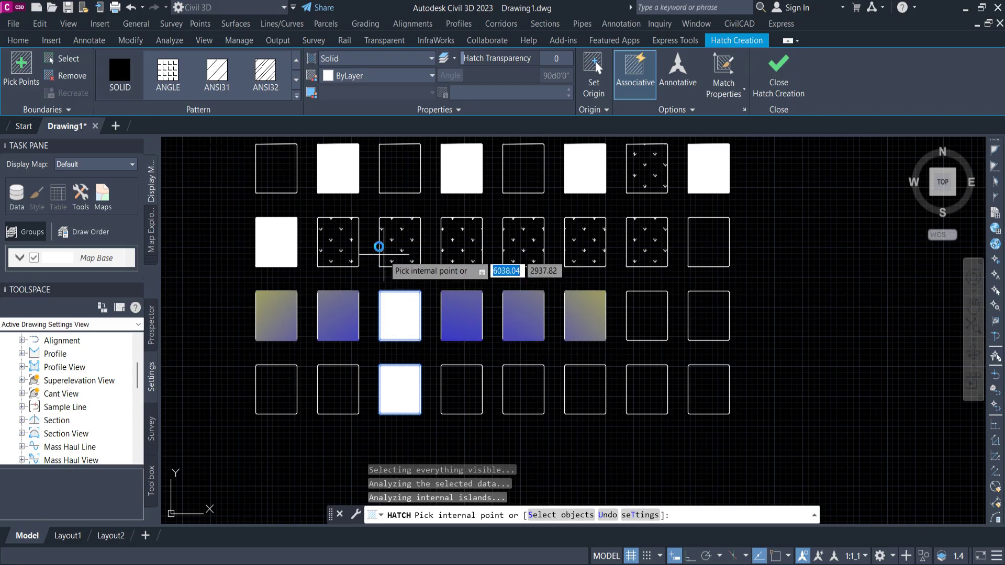
{"action": "key", "text": "Escape"}
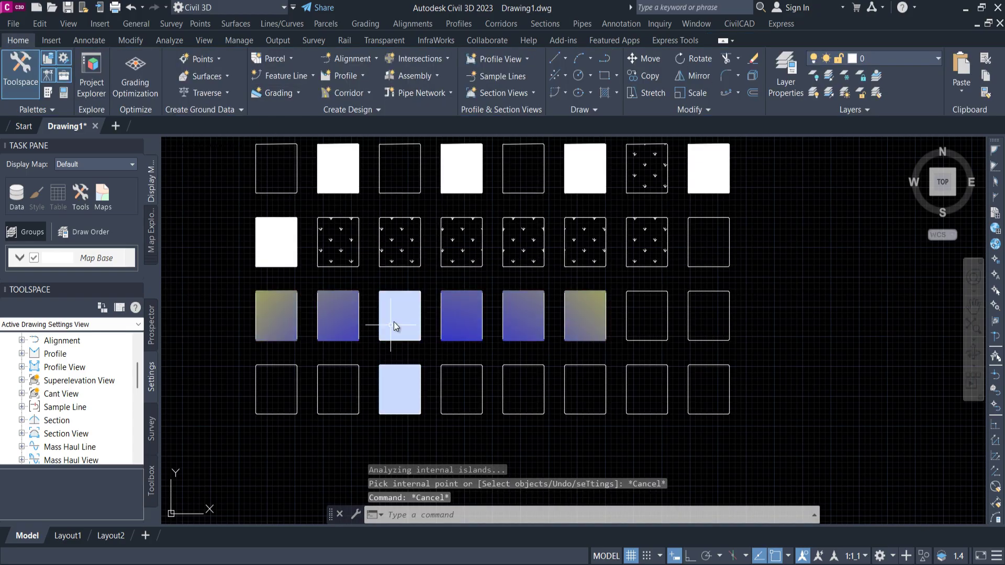
Step: Change the solid hatch in the third squares of the fourth and fifth rows to the ANSI32 pattern and deselect it
{"action": "left_click", "coordinate": [389, 318]}
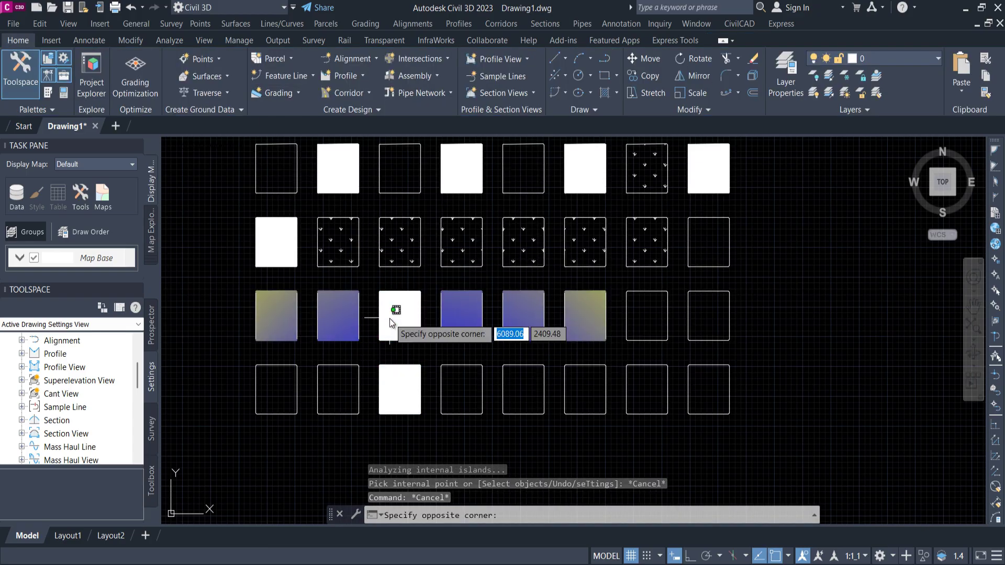
{"action": "left_click", "coordinate": [389, 318]}
{"action": "left_click", "coordinate": [265, 72]}
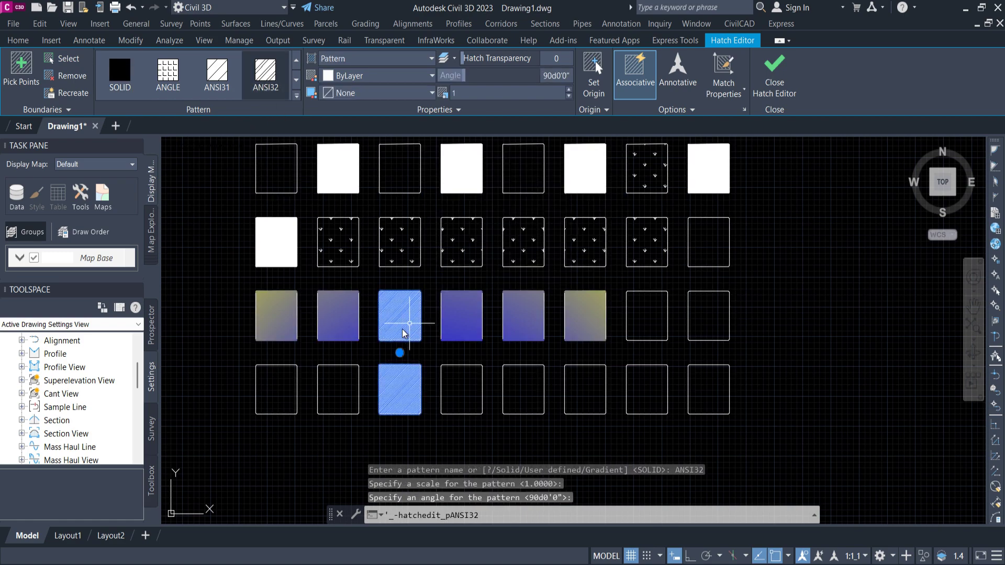
{"action": "key", "text": "Escape"}
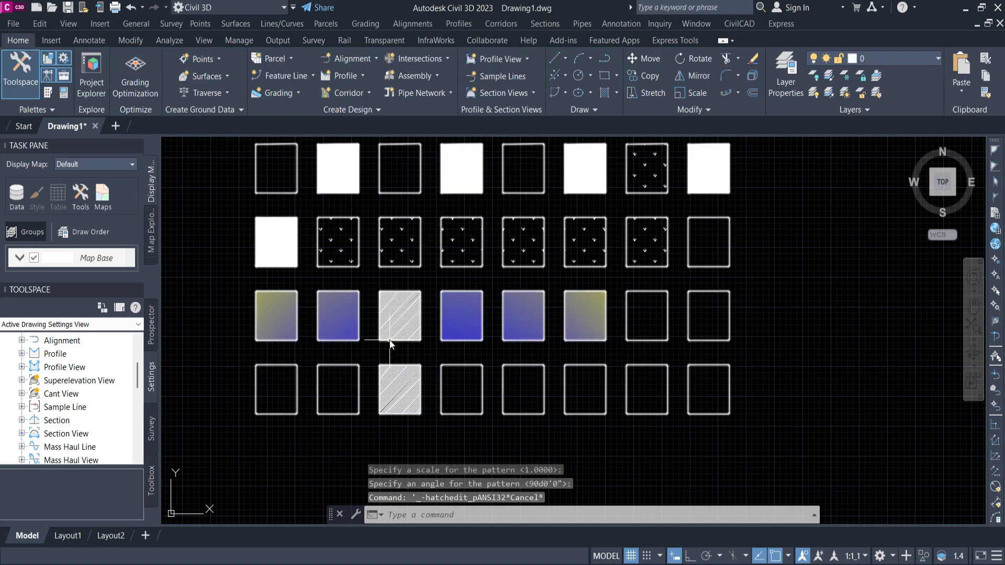
Step: Open the properties of the ANSI32 hatch and set its pattern scale to 7
{"action": "scroll", "coordinate": [393, 352], "scroll_direction": "up", "scroll_amount": 3}
{"action": "scroll", "coordinate": [394, 351], "scroll_direction": "down", "scroll_amount": 3}
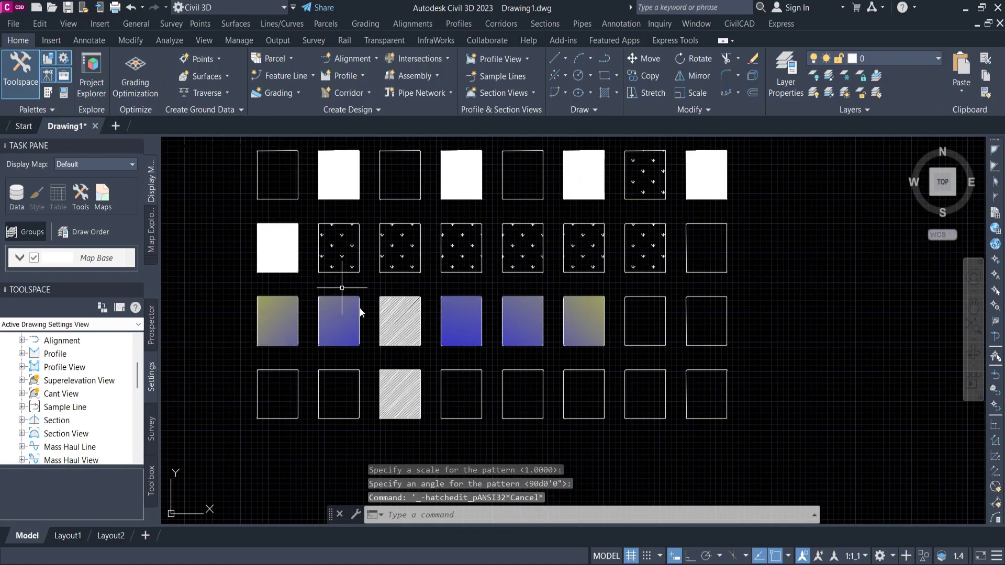
{"action": "left_click", "coordinate": [400, 320]}
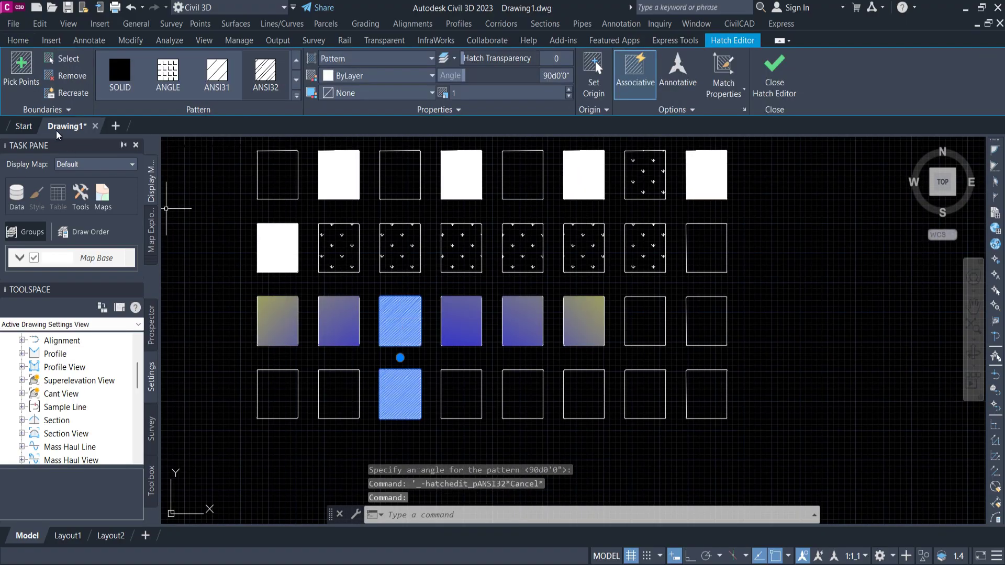
{"action": "type", "text": "p"}
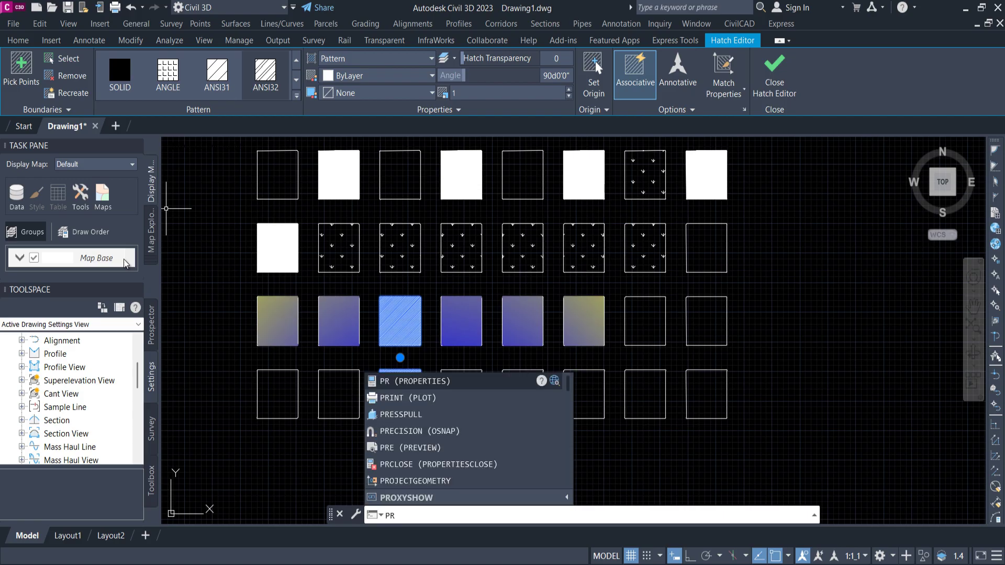
{"action": "key", "text": "Return"}
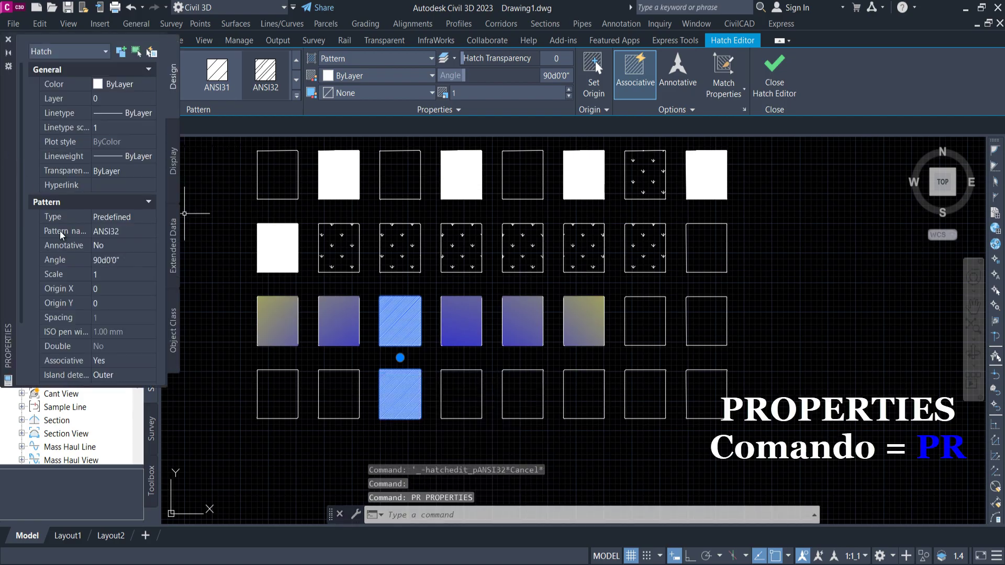
{"action": "left_click", "coordinate": [95, 276]}
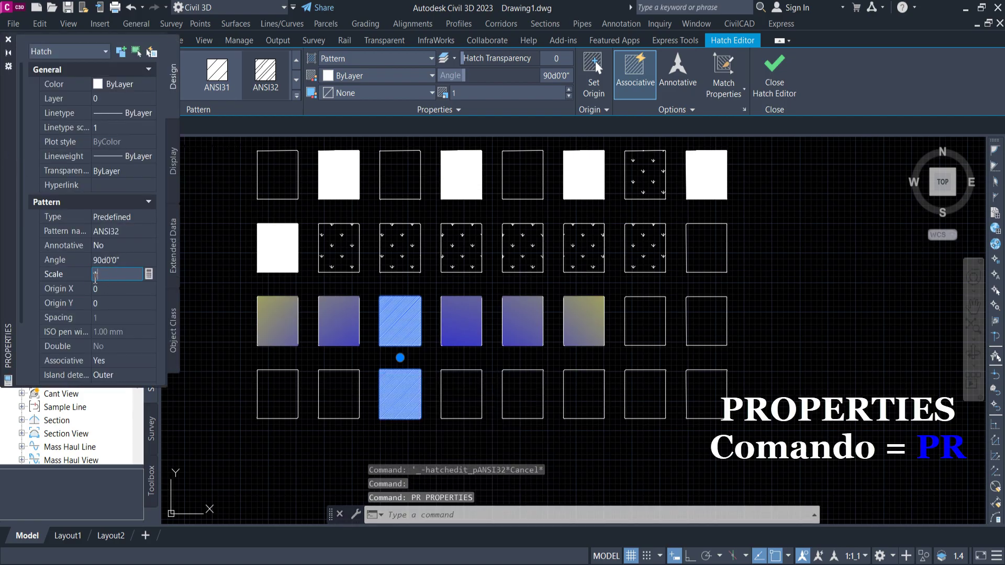
{"action": "type", "text": "7"}
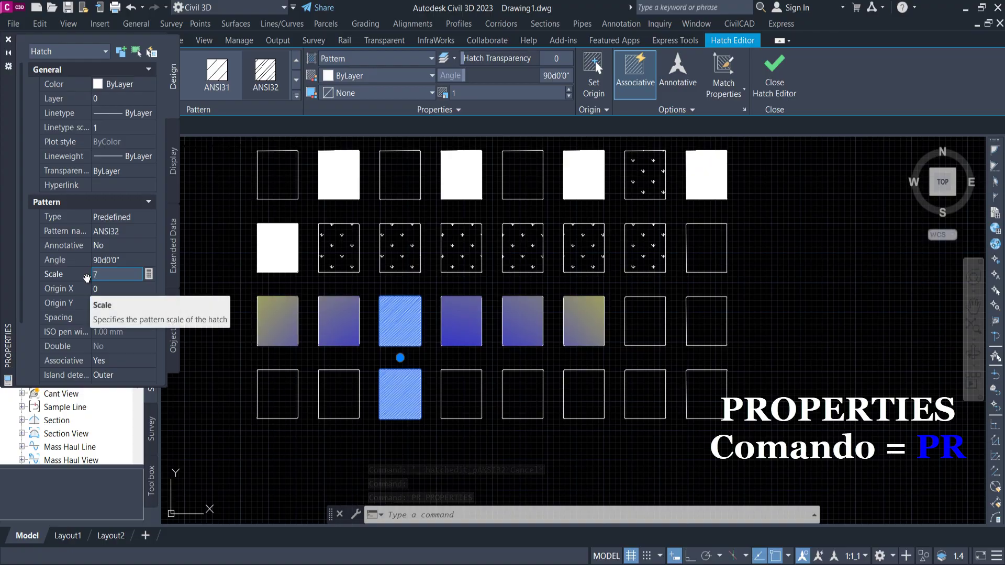
{"action": "key", "text": "Return"}
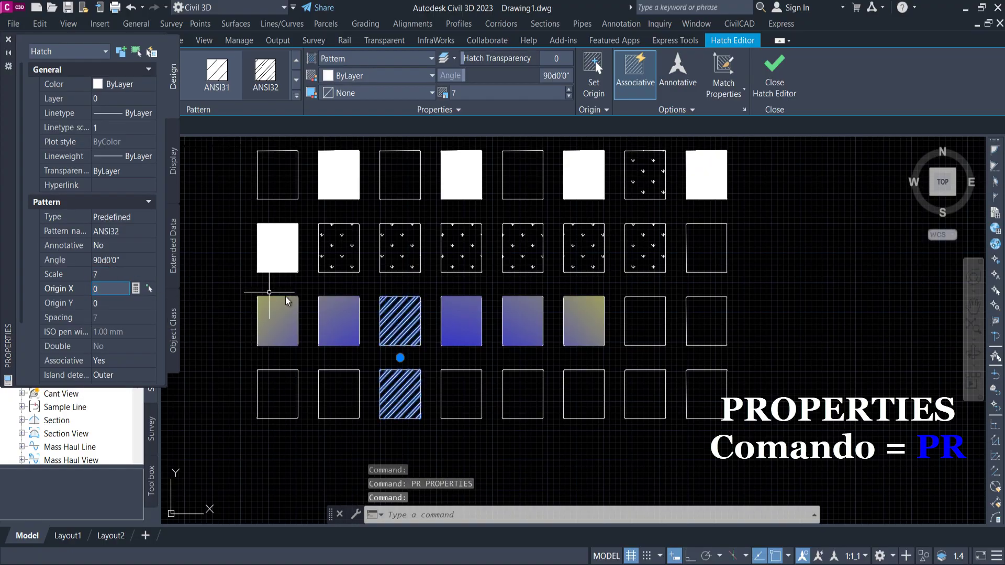
Step: Set the ANSI32 hatch's pattern scale to 10 and close the properties
{"action": "left_click", "coordinate": [113, 273]}
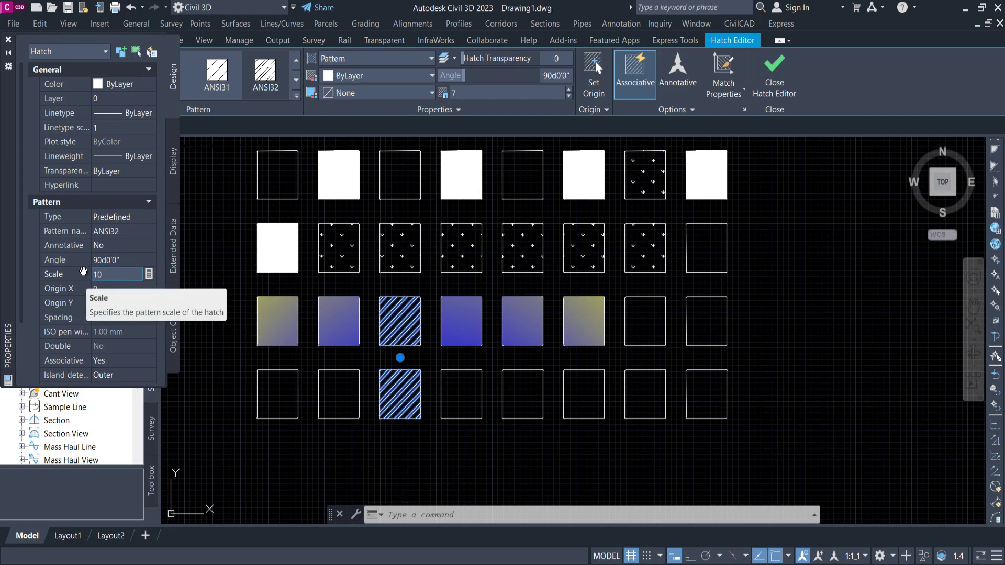
{"action": "type", "text": "10"}
{"action": "key", "text": "Return"}
{"action": "scroll", "coordinate": [402, 314], "scroll_direction": "up", "scroll_amount": 4}
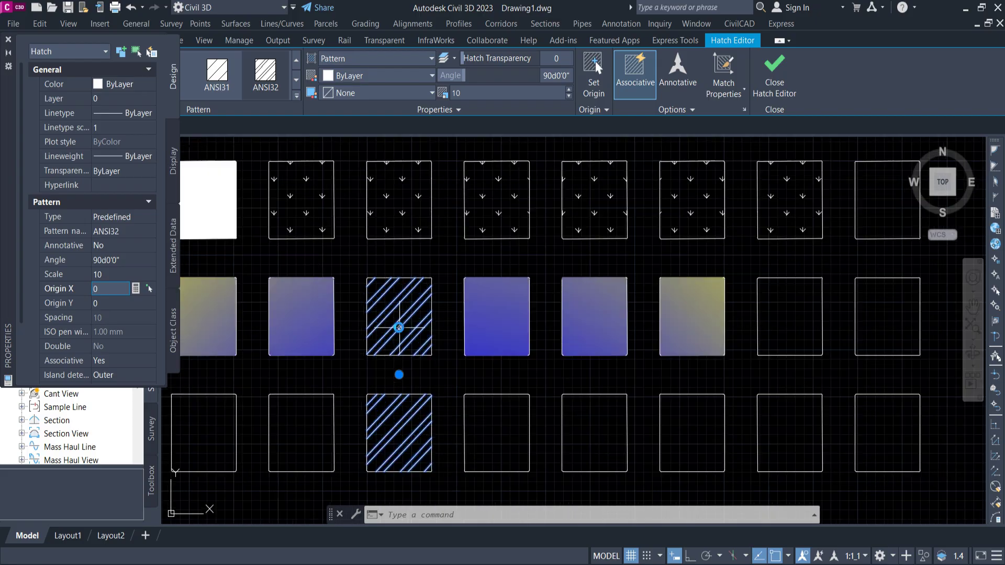
{"action": "scroll", "coordinate": [425, 308], "scroll_direction": "down", "scroll_amount": 8}
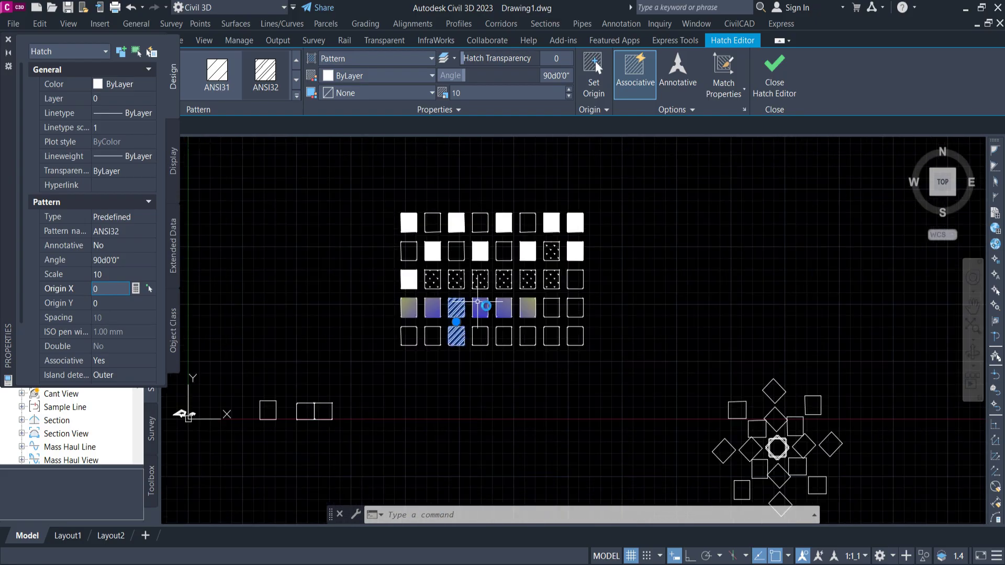
{"action": "scroll", "coordinate": [544, 341], "scroll_direction": "down", "scroll_amount": 2}
{"action": "scroll", "coordinate": [520, 322], "scroll_direction": "up", "scroll_amount": 4}
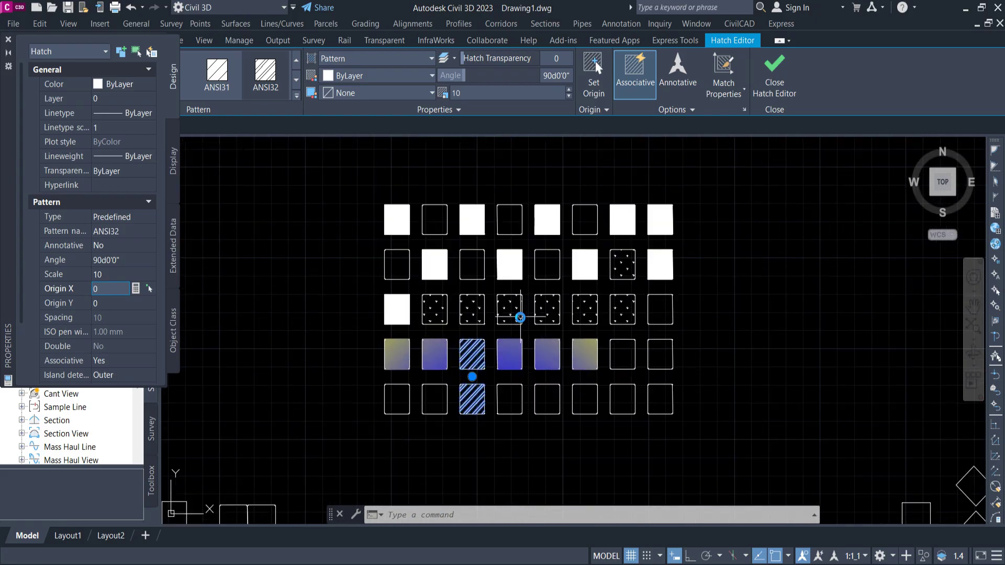
{"action": "scroll", "coordinate": [512, 317], "scroll_direction": "down", "scroll_amount": 4}
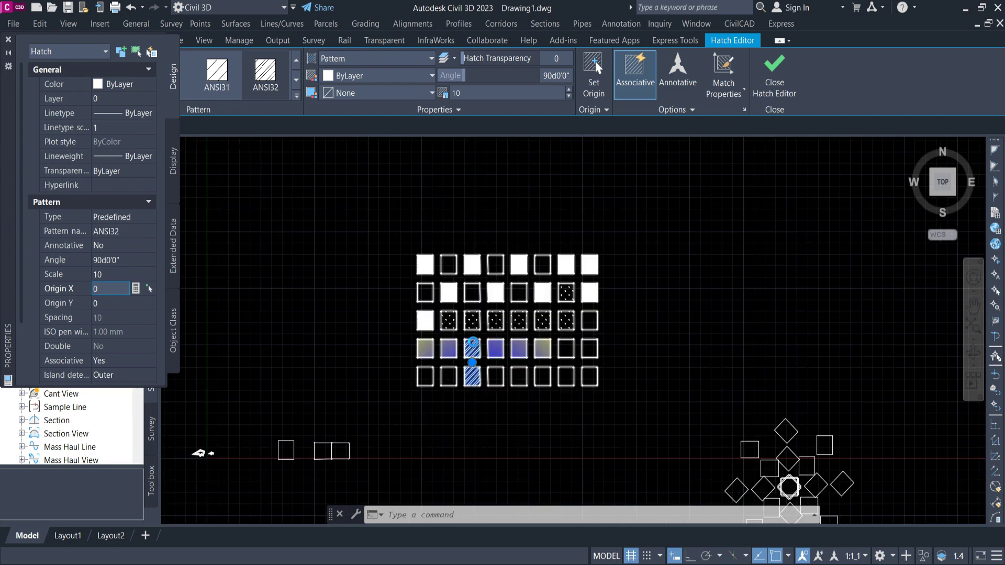
{"action": "scroll", "coordinate": [478, 332], "scroll_direction": "up", "scroll_amount": 4}
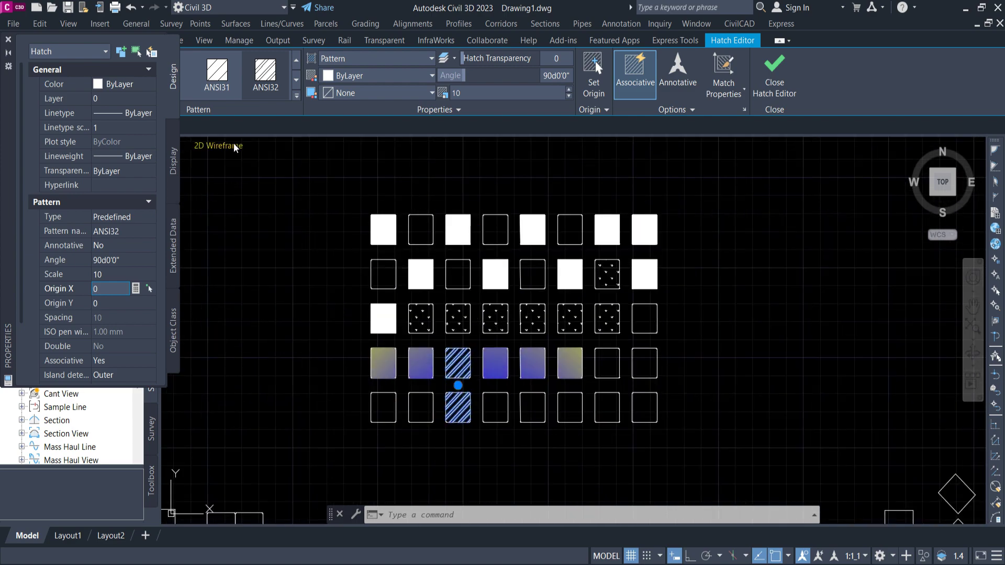
{"action": "left_click", "coordinate": [7, 40]}
{"action": "left_click", "coordinate": [52, 41]}
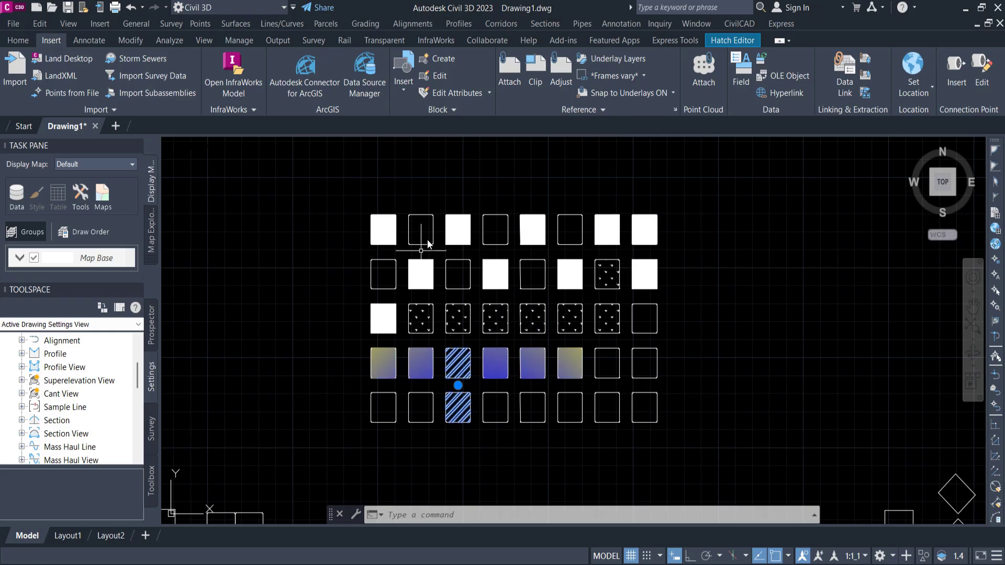
{"action": "left_click", "coordinate": [19, 42]}
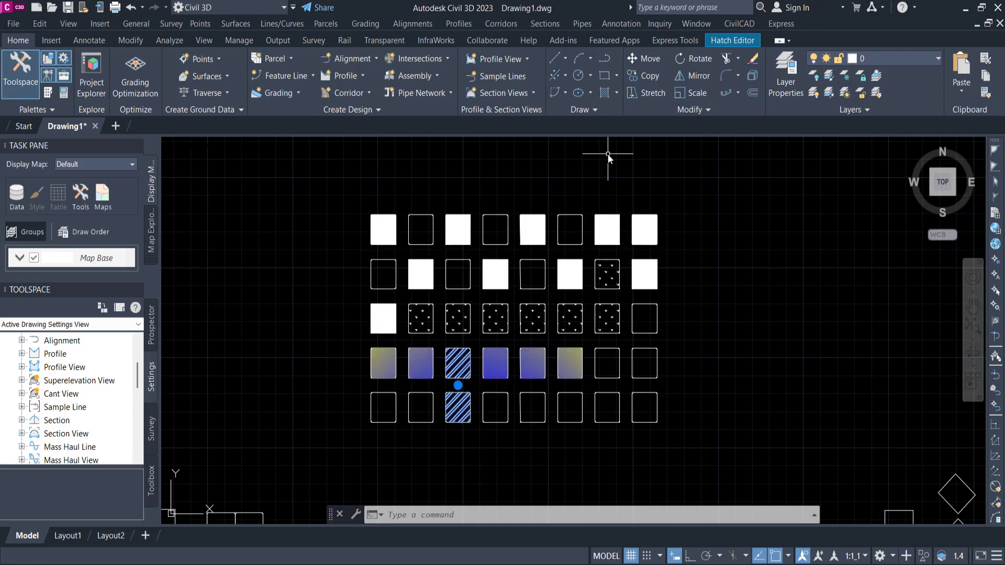
{"action": "scroll", "coordinate": [604, 213], "scroll_direction": "down", "scroll_amount": 4}
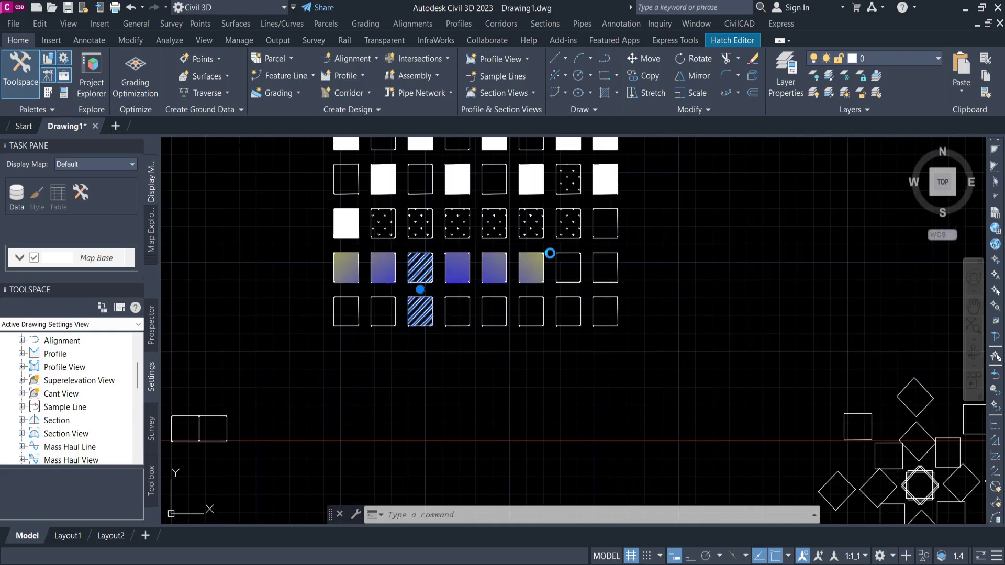
{"action": "scroll", "coordinate": [554, 254], "scroll_direction": "up", "scroll_amount": 2}
{"action": "scroll", "coordinate": [575, 356], "scroll_direction": "up", "scroll_amount": 2}
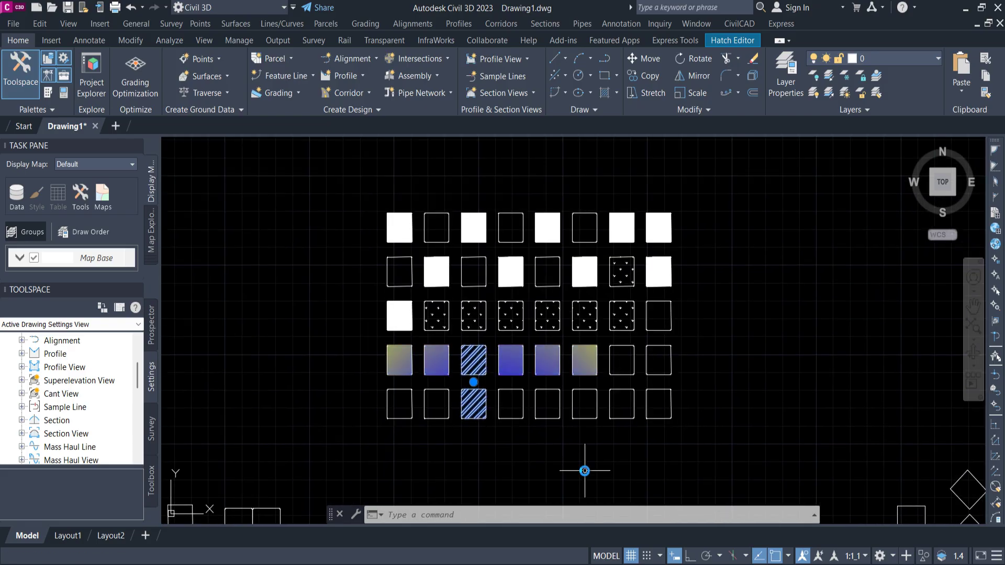